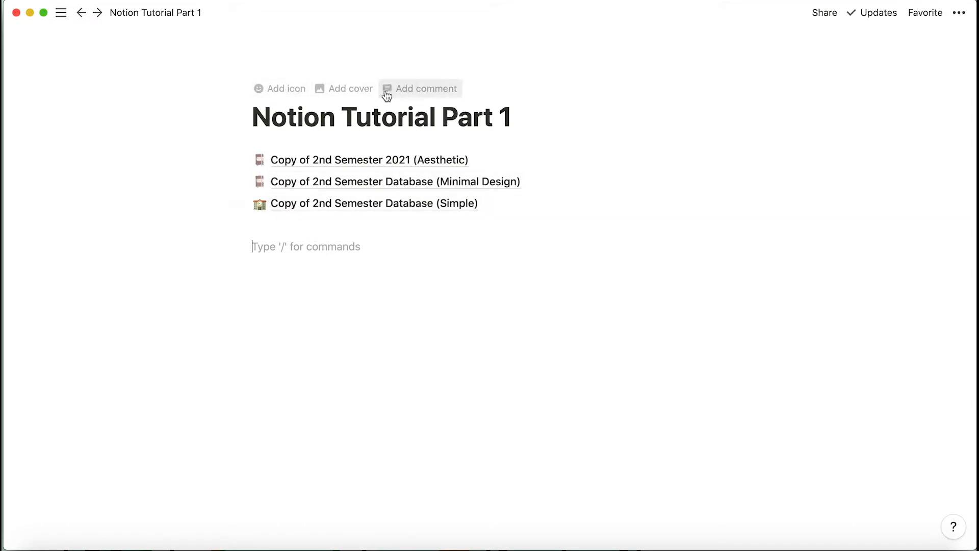
- Add an icon to the Notion Tutorial Part 1 page and browse the available emojis for it
{"action": "left_click", "coordinate": [287, 90]}
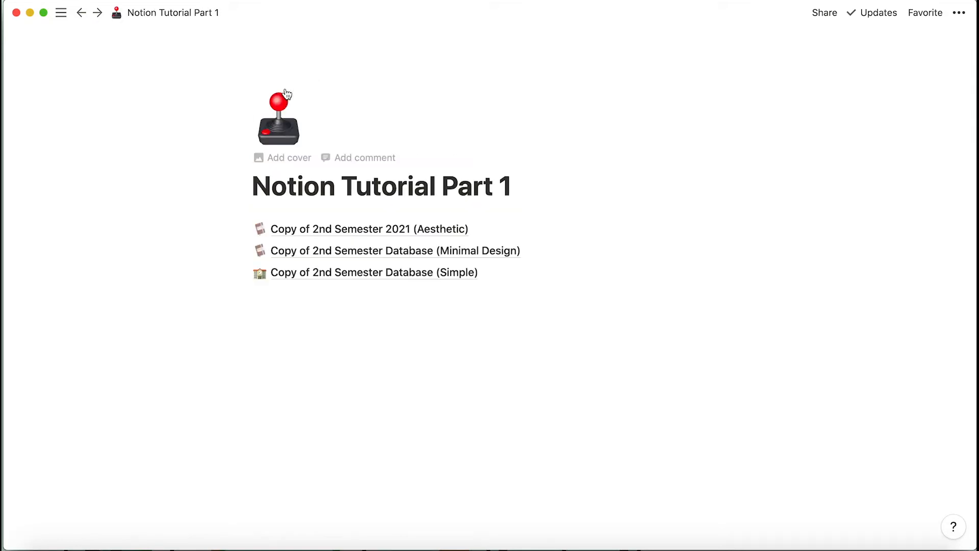
{"action": "left_click", "coordinate": [283, 121]}
{"action": "scroll", "coordinate": [339, 267], "scroll_direction": "down", "scroll_amount": 5}
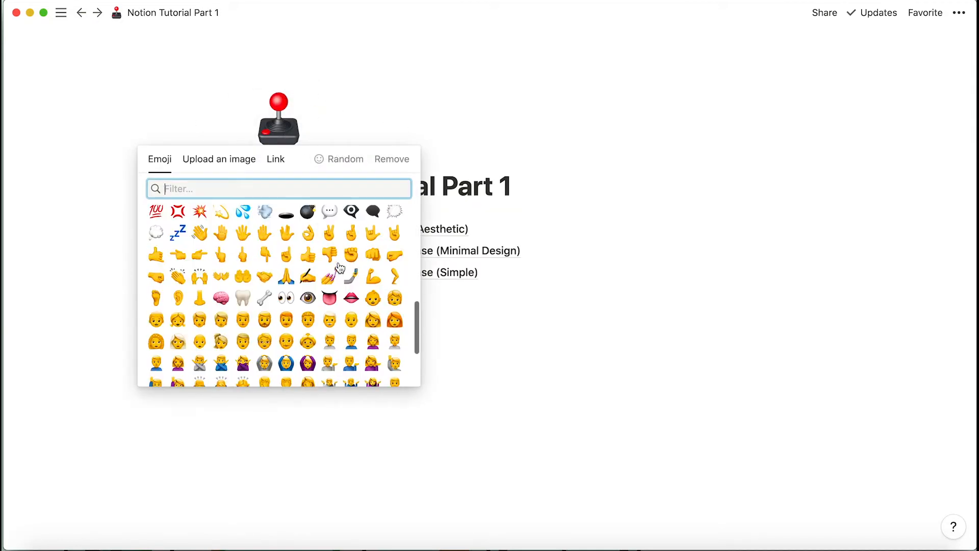
{"action": "scroll", "coordinate": [339, 333], "scroll_direction": "down", "scroll_amount": 10}
{"action": "scroll", "coordinate": [347, 307], "scroll_direction": "up", "scroll_amount": 20}
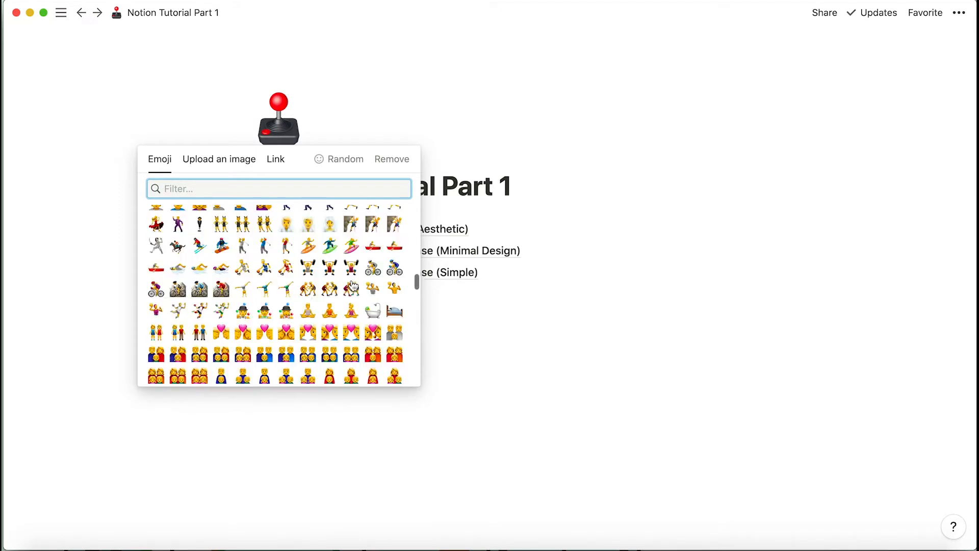
- Swap the page icon for a random emoji several times
{"action": "left_click", "coordinate": [344, 164]}
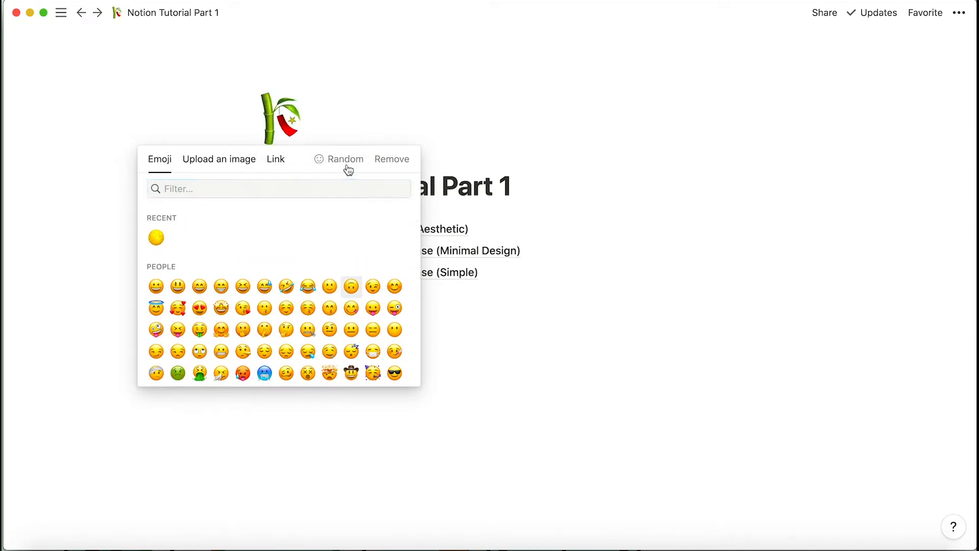
{"action": "left_click", "coordinate": [338, 163]}
{"action": "left_click", "coordinate": [338, 164]}
{"action": "left_click", "coordinate": [339, 163]}
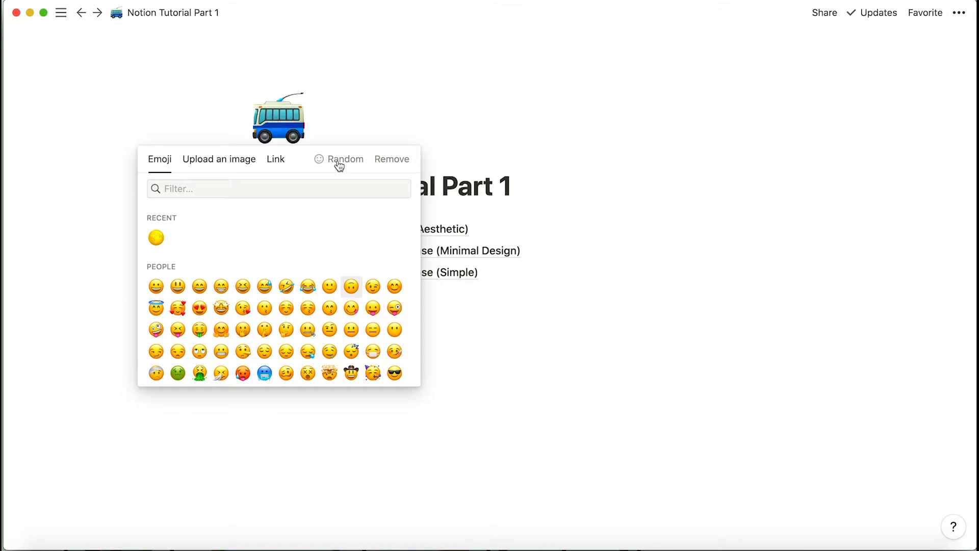
- Start uploading a custom image as the page icon and preview the GIFs in the math folder
{"action": "left_click", "coordinate": [230, 169]}
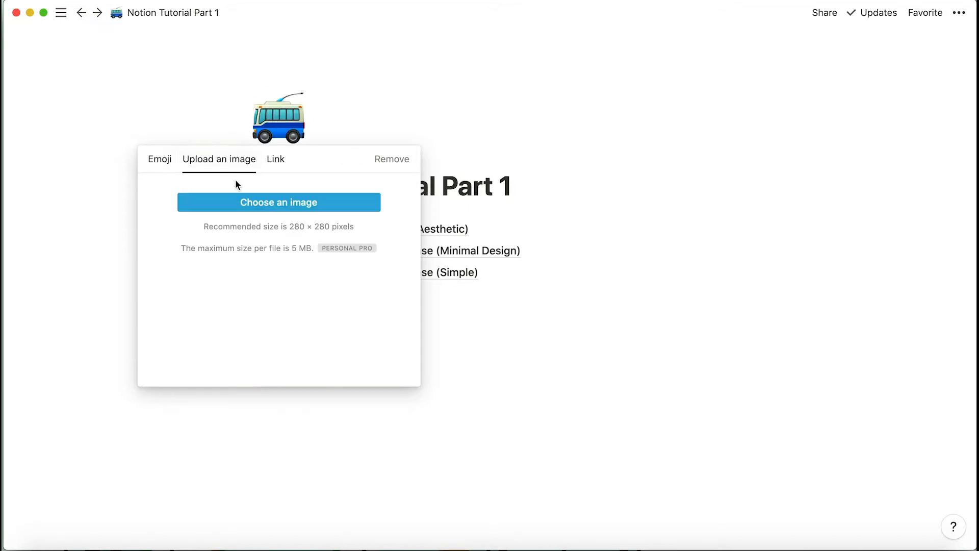
{"action": "left_click", "coordinate": [230, 203]}
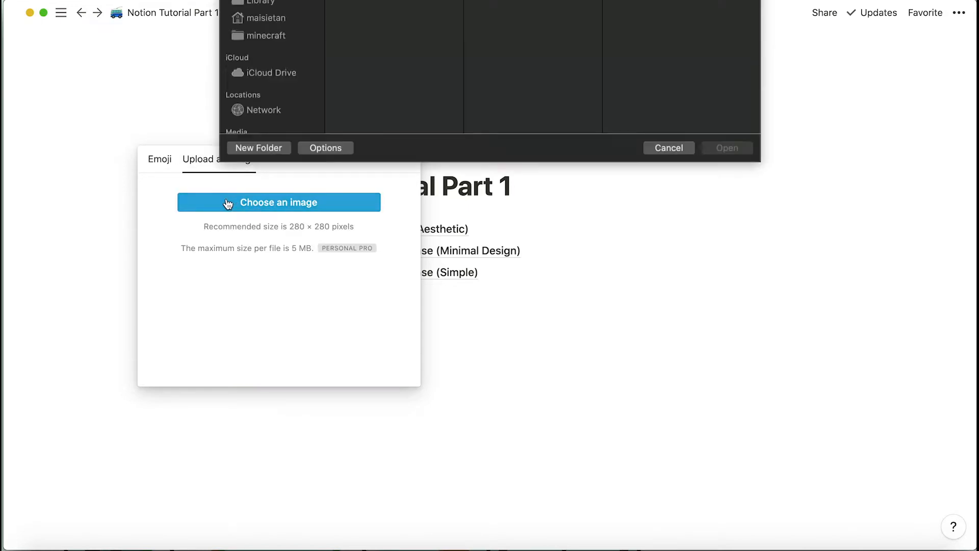
{"action": "left_click", "coordinate": [410, 60]}
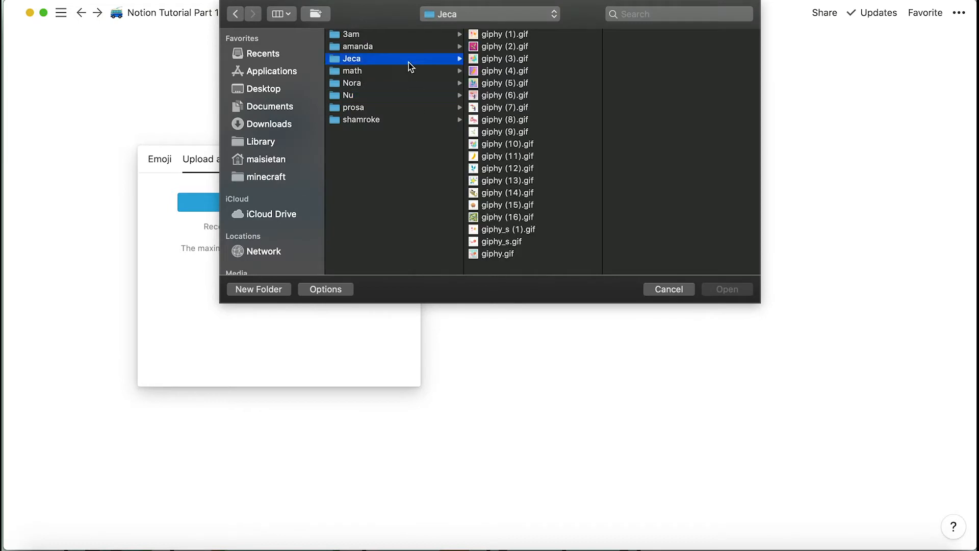
{"action": "key", "text": "Down"}
{"action": "key", "text": "Right"}
{"action": "key", "text": "Down"}
{"action": "key", "text": "Down"}
{"action": "key", "text": "Down"}
{"action": "key", "text": "Down"}
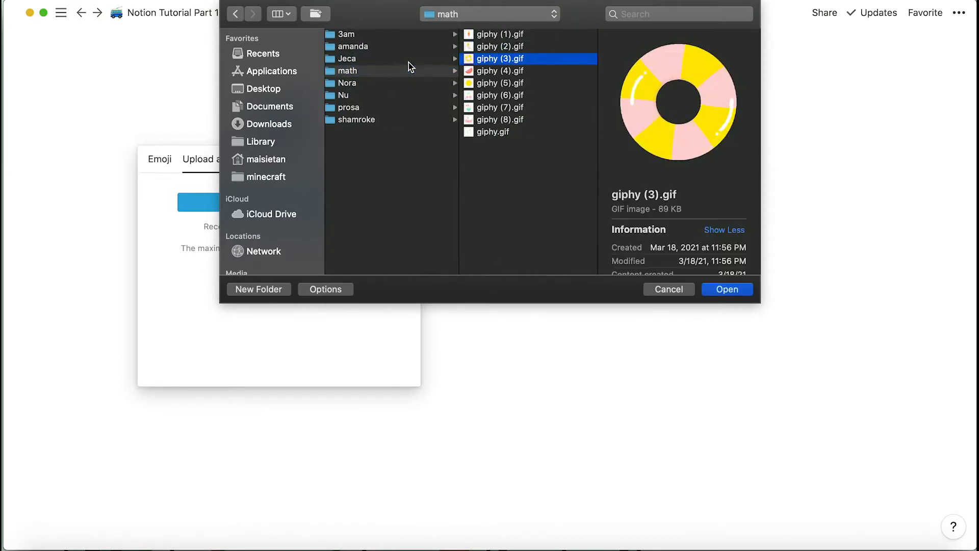
{"action": "key", "text": "Down"}
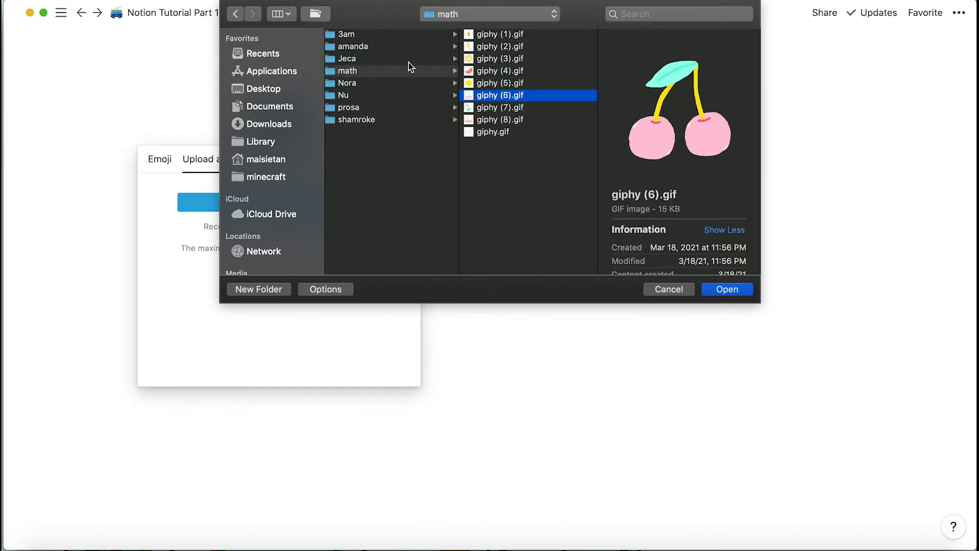
- Preview the GIF images in the second folder of the list, two above math
{"action": "key", "text": "Left"}
{"action": "key", "text": "Up"}
{"action": "key", "text": "Up"}
{"action": "key", "text": "Right"}
{"action": "key", "text": "Down"}
{"action": "key", "text": "Down"}
{"action": "key", "text": "Down"}
{"action": "key", "text": "Down"}
{"action": "key", "text": "Down"}
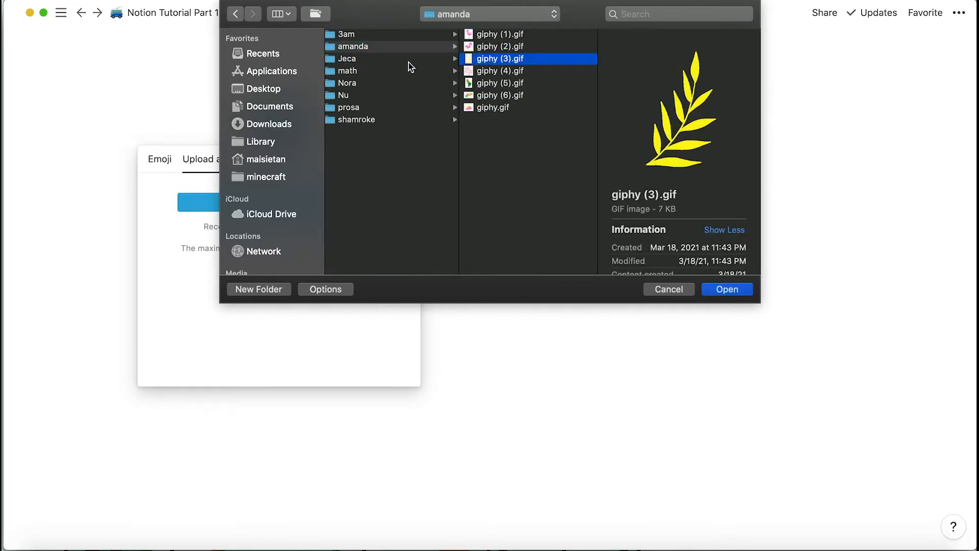
{"action": "key", "text": "Down"}
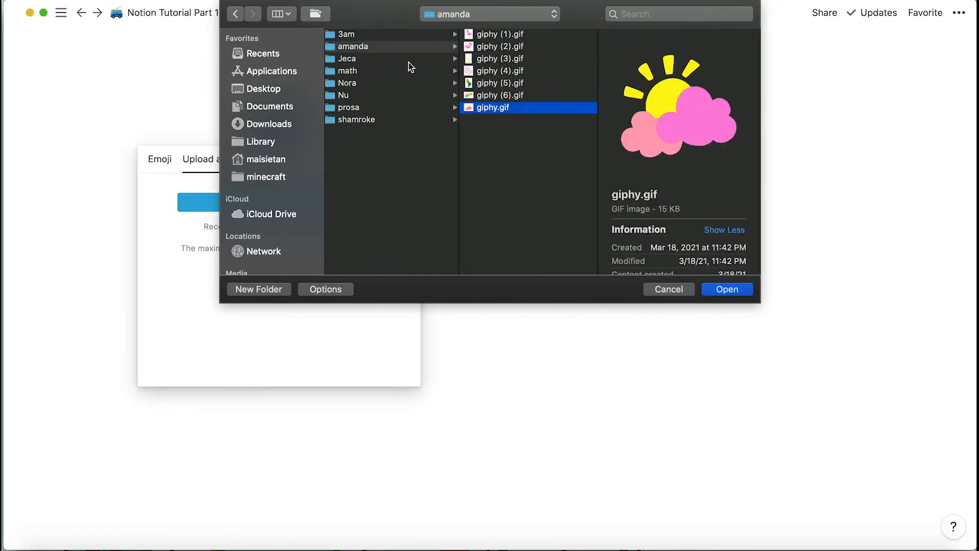
- Upload the pineapple image giphy (2).gif from the 3am folder as the page icon
{"action": "key", "text": "Left"}
{"action": "key", "text": "Up"}
{"action": "key", "text": "Right"}
{"action": "key", "text": "Down"}
{"action": "key", "text": "Down"}
{"action": "key", "text": "Down"}
{"action": "key", "text": "Up"}
{"action": "key", "text": "Up"}
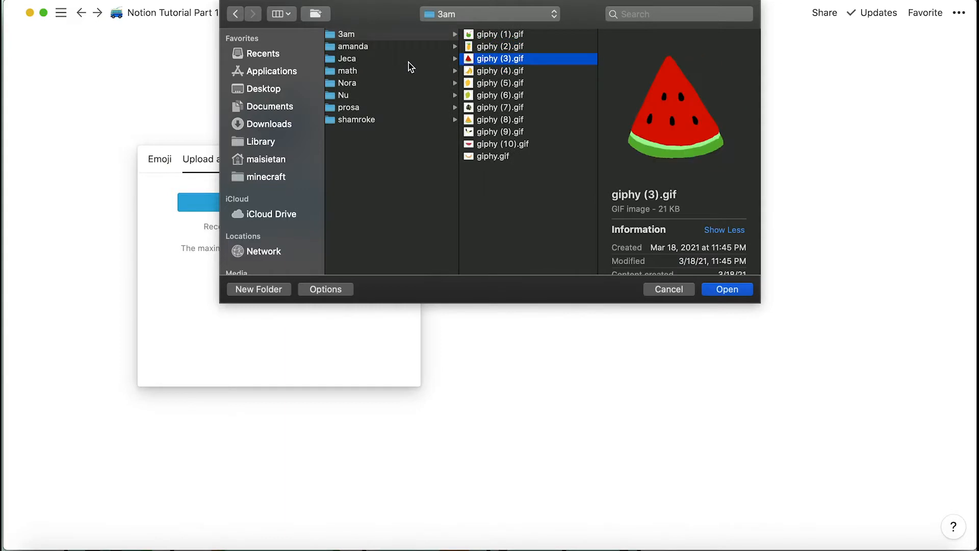
{"action": "key", "text": "Return"}
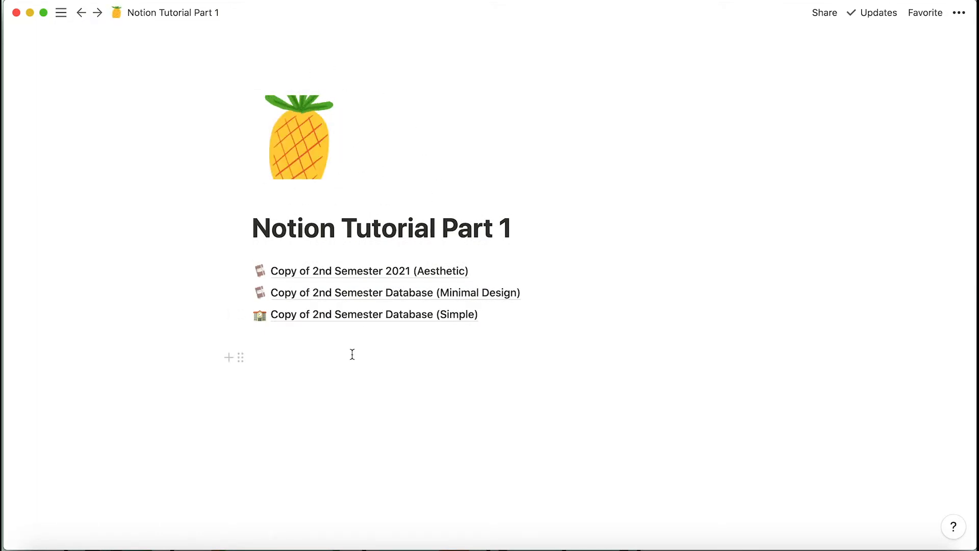
- Replace the page icon with the white flower image giphy (9).gif from the 3am folder
{"action": "left_click", "coordinate": [293, 132]}
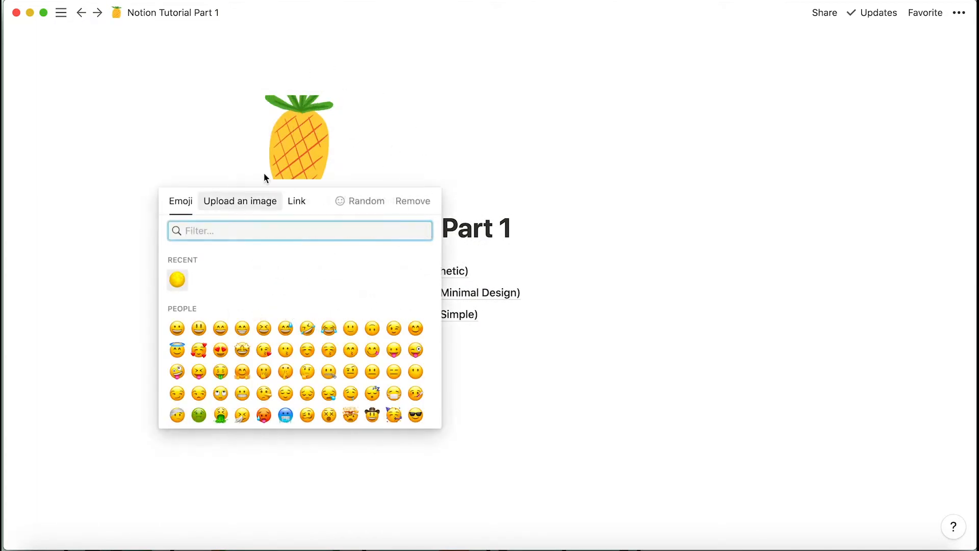
{"action": "left_click", "coordinate": [227, 202]}
{"action": "left_click", "coordinate": [234, 245]}
{"action": "left_click", "coordinate": [403, 132]}
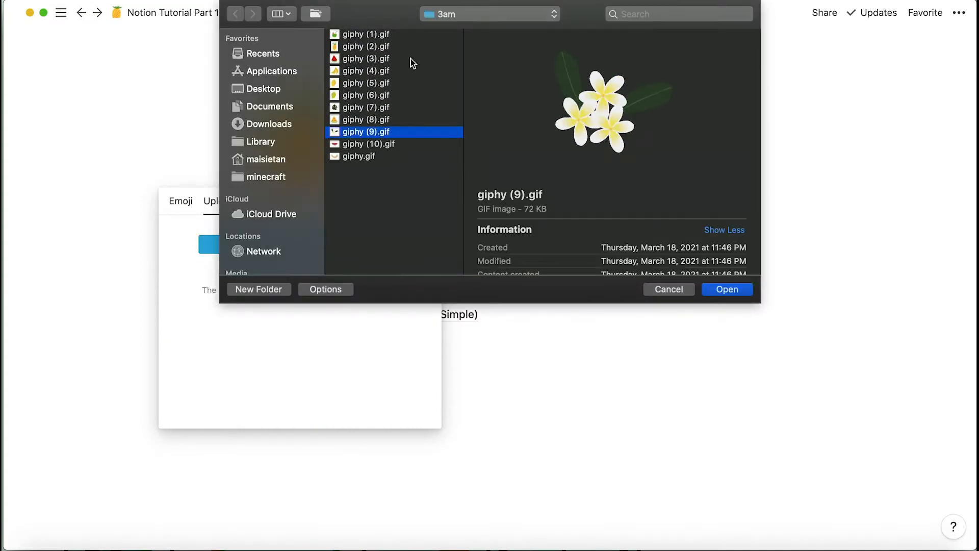
{"action": "left_click", "coordinate": [386, 110]}
{"action": "key", "text": "Down"}
{"action": "key", "text": "Down"}
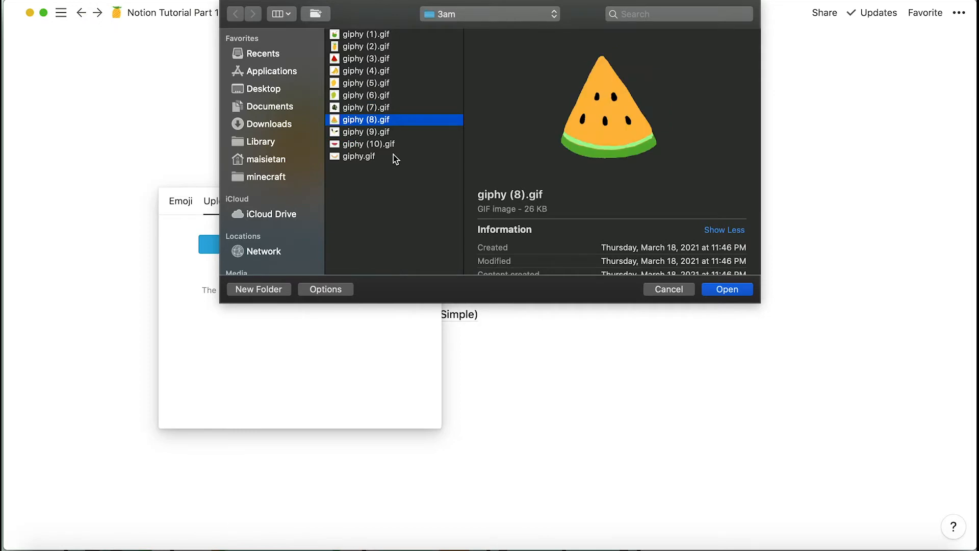
{"action": "key", "text": "Return"}
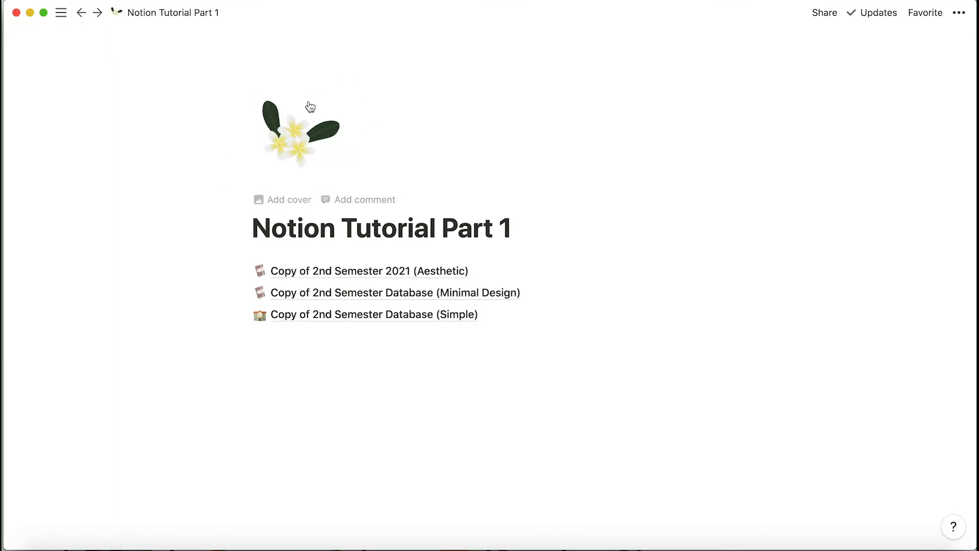
- Add a cover to the page and look through the built-in gallery of replacement covers
{"action": "left_click", "coordinate": [283, 202]}
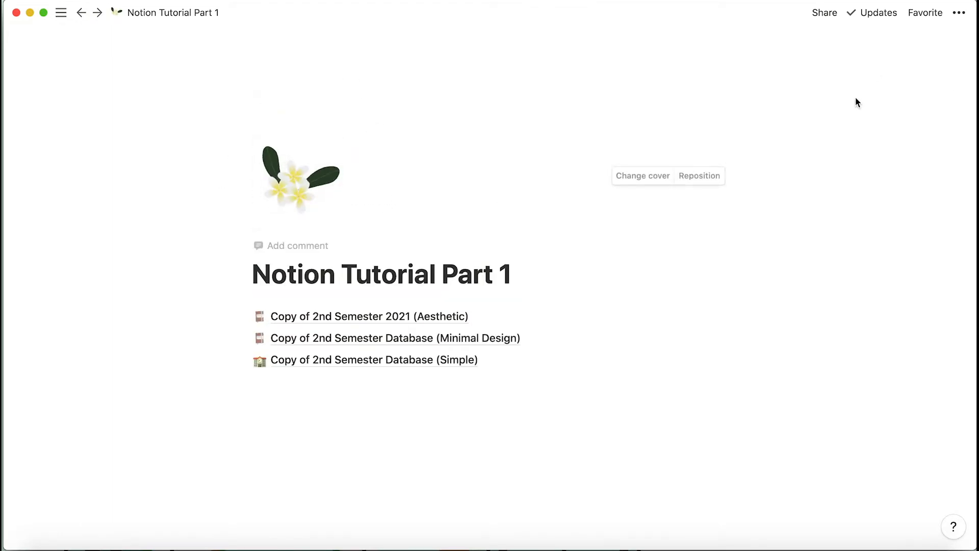
{"action": "left_click", "coordinate": [647, 176]}
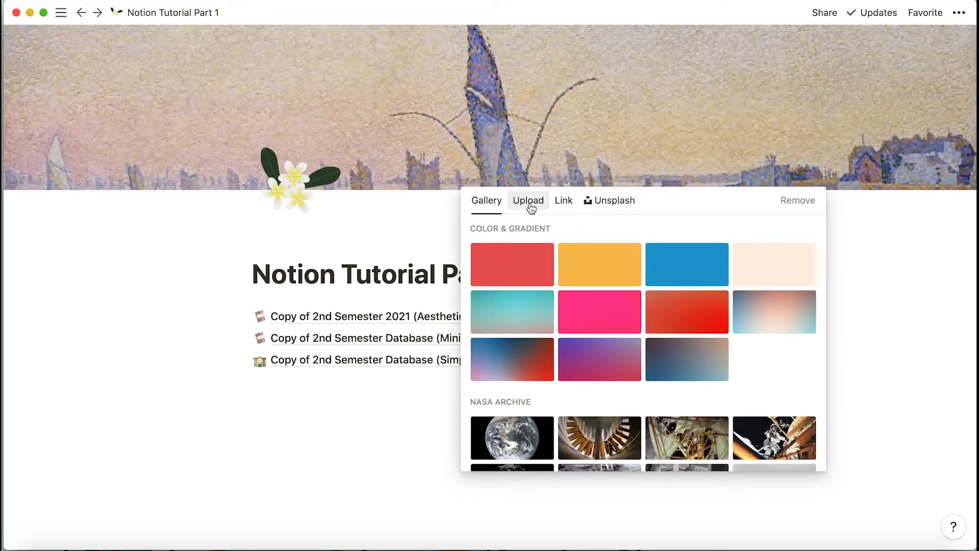
{"action": "scroll", "coordinate": [560, 363], "scroll_direction": "down", "scroll_amount": 10}
{"action": "scroll", "coordinate": [558, 362], "scroll_direction": "up", "scroll_amount": 5}
{"action": "scroll", "coordinate": [559, 362], "scroll_direction": "down", "scroll_amount": 10}
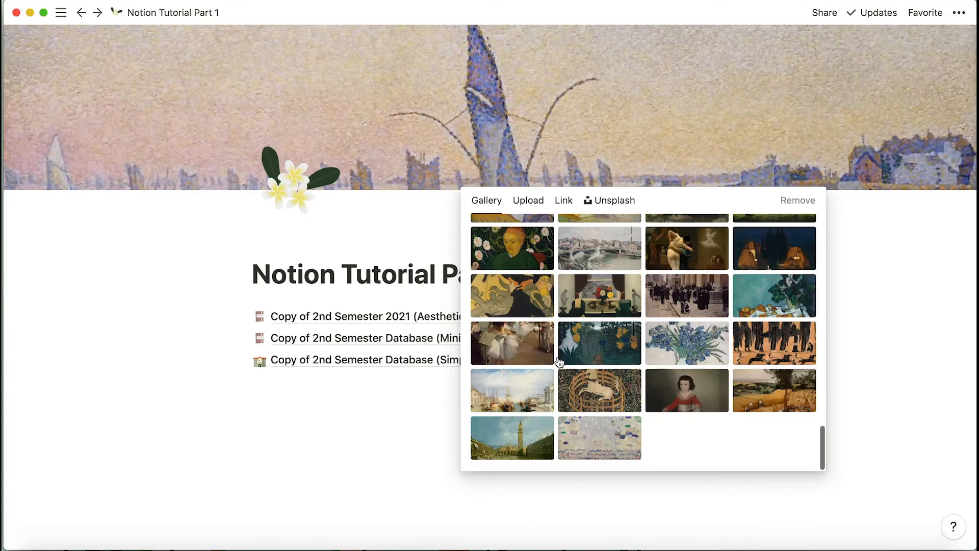
{"action": "scroll", "coordinate": [541, 286], "scroll_direction": "up", "scroll_amount": 20}
- Review the other cover sources and set the blue and pink marbled-paint image from Unsplash as the page cover
{"action": "left_click", "coordinate": [527, 202]}
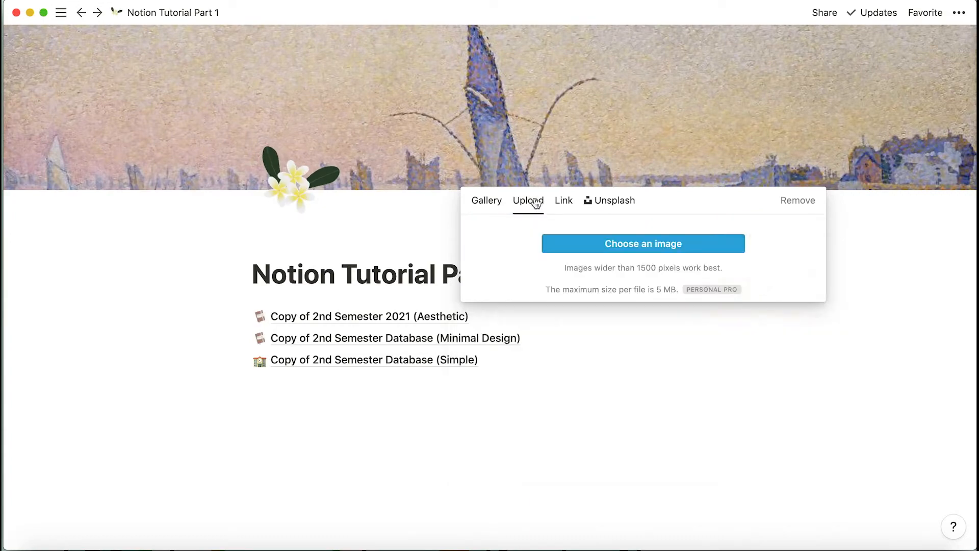
{"action": "left_click", "coordinate": [561, 202]}
{"action": "left_click", "coordinate": [607, 207]}
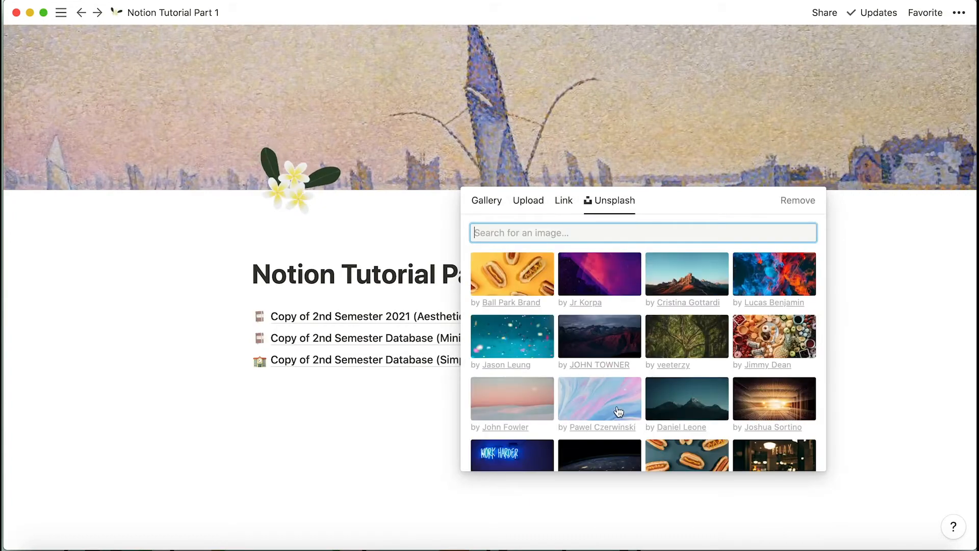
{"action": "left_click", "coordinate": [625, 404]}
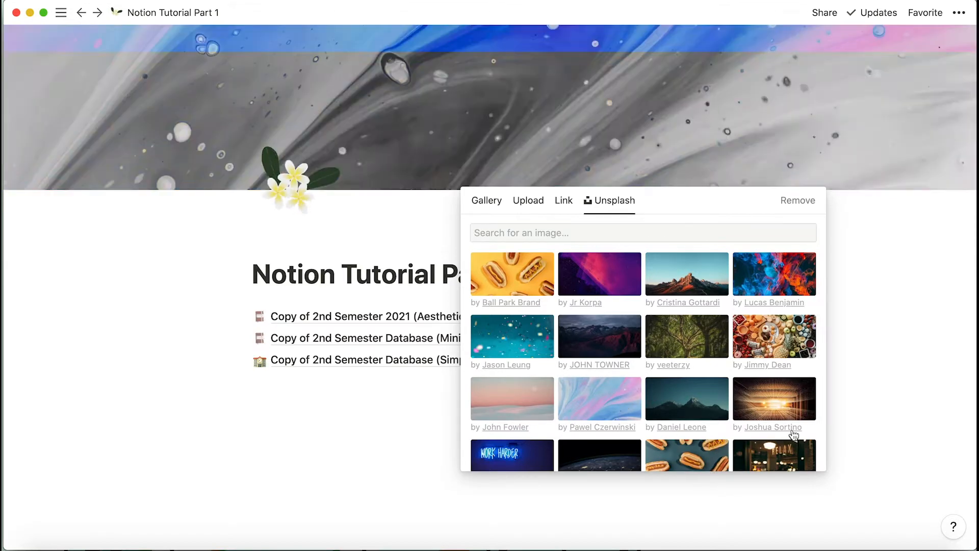
{"action": "left_click", "coordinate": [946, 312]}
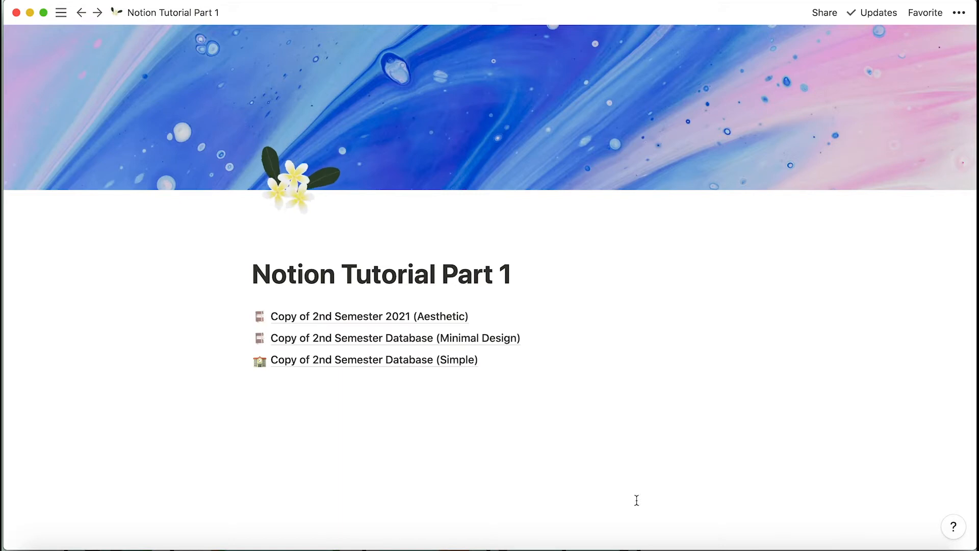
- Enter the trial text "jndawjd" on the empty line below the page links and delete it
{"action": "left_click", "coordinate": [329, 416]}
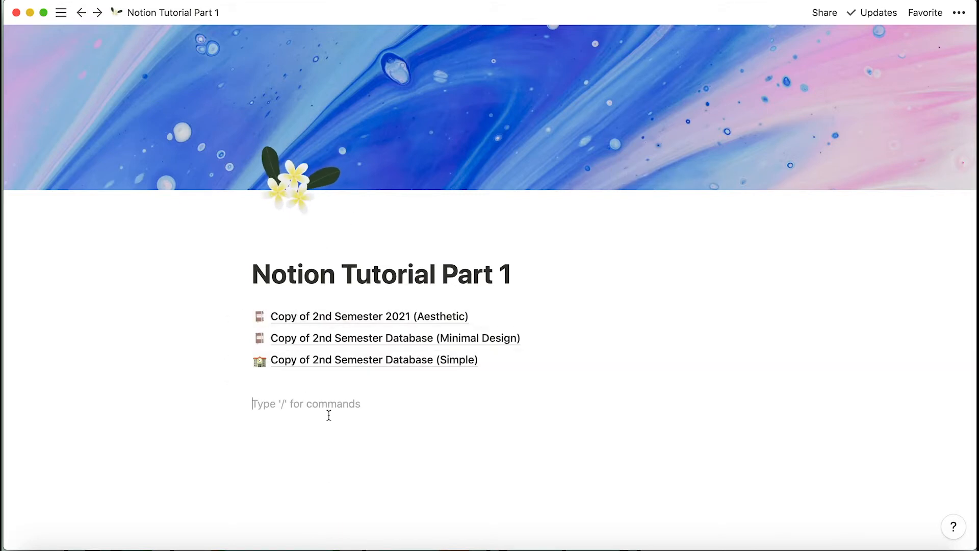
{"action": "scroll", "coordinate": [395, 390], "scroll_direction": "down", "scroll_amount": 1}
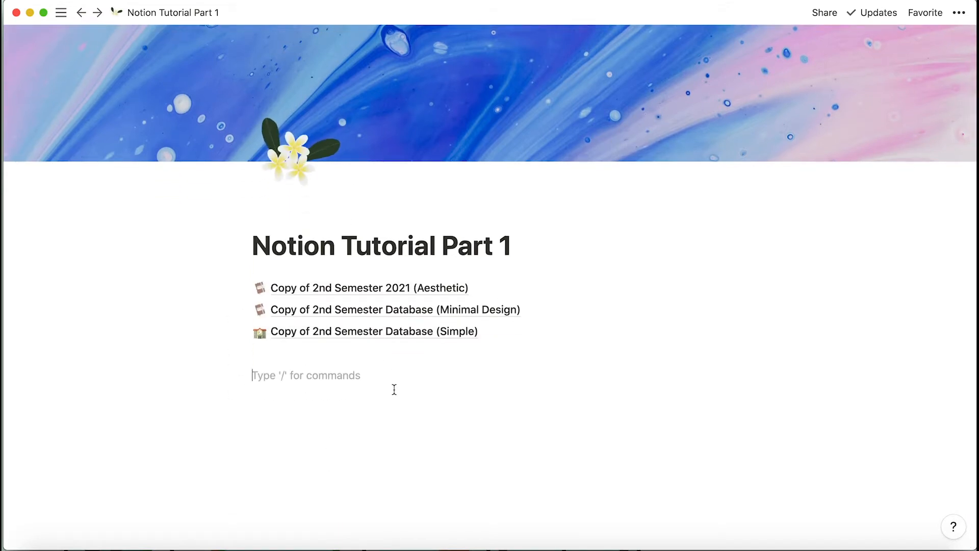
{"action": "type", "text": "jndawjd"}
{"action": "key", "text": "BackSpace"}
{"action": "key", "text": "BackSpace"}
{"action": "key", "text": "BackSpace"}
{"action": "key", "text": "BackSpace"}
{"action": "key", "text": "BackSpace"}
{"action": "key", "text": "BackSpace"}
{"action": "key", "text": "BackSpace"}
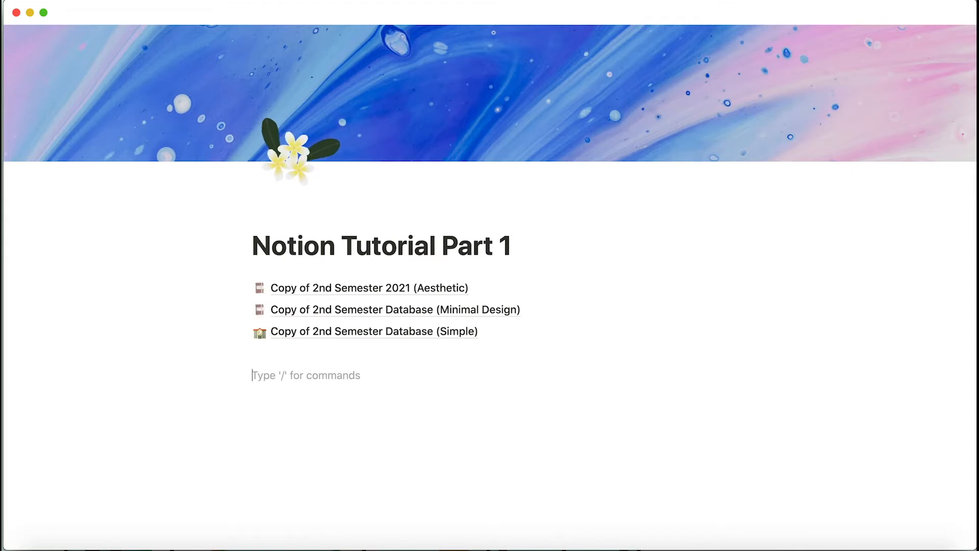
- Embed a new sub-page below the existing page links and title it "Title of Sub-page"
{"action": "type", "text": "/"}
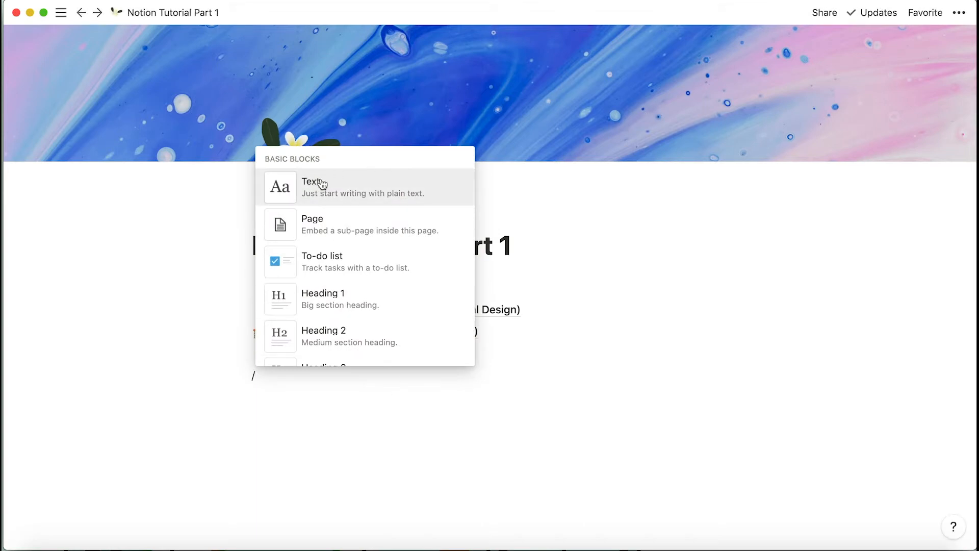
{"action": "left_click", "coordinate": [344, 231]}
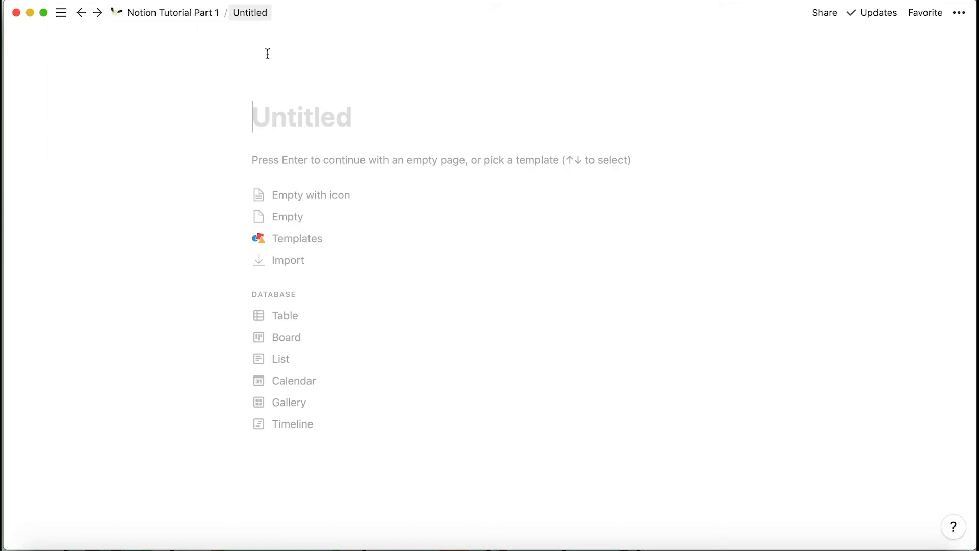
{"action": "type", "text": "S"}
{"action": "key", "text": "BackSpace"}
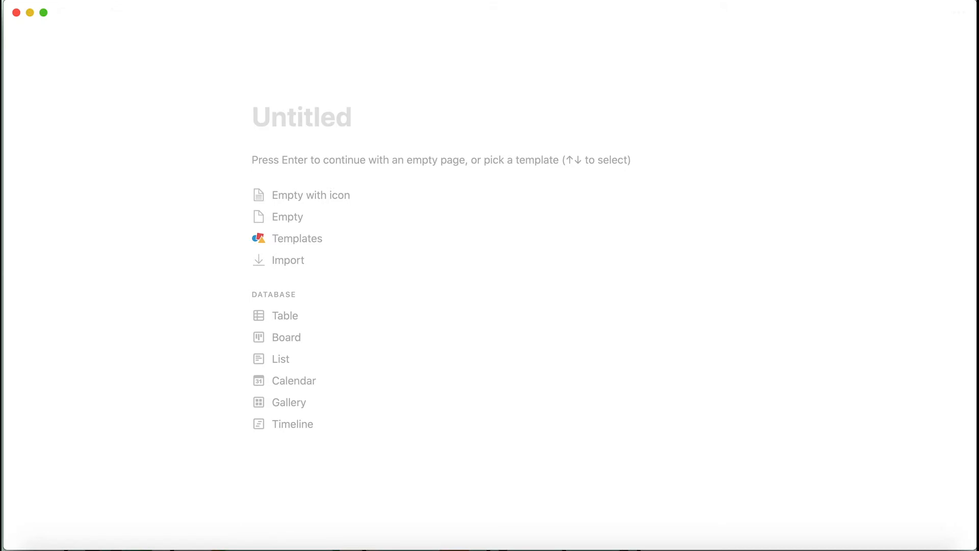
{"action": "type", "text": "tit"}
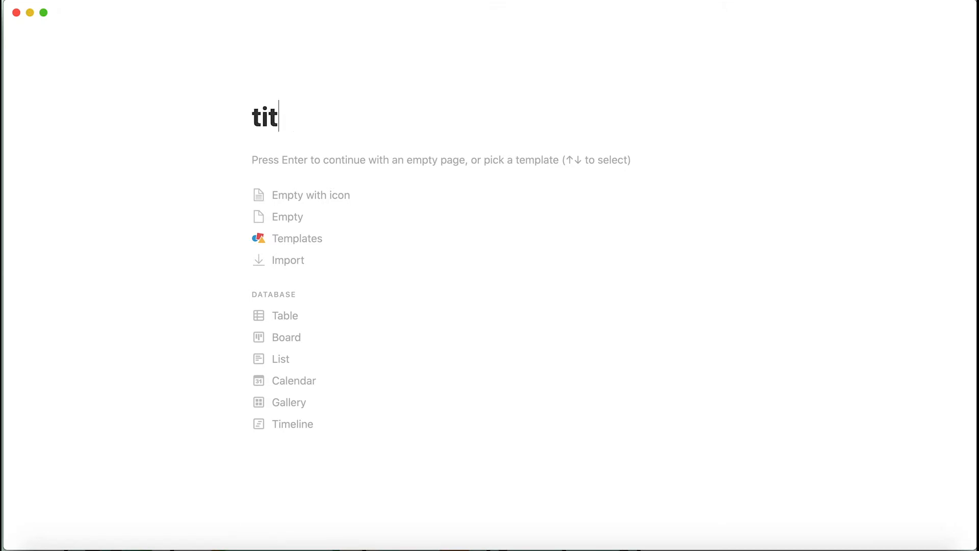
{"action": "key", "text": "BackSpace"}
{"action": "key", "text": "BackSpace"}
{"action": "key", "text": "BackSpace"}
{"action": "type", "text": "Title of Sub-page"}
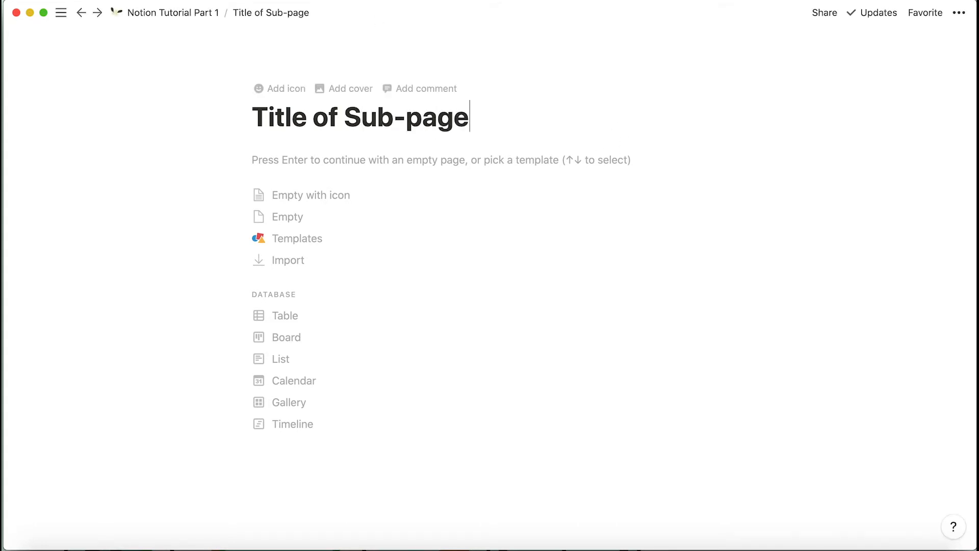
- Give the new sub-page an automatically chosen icon and cover image
{"action": "left_click", "coordinate": [278, 88]}
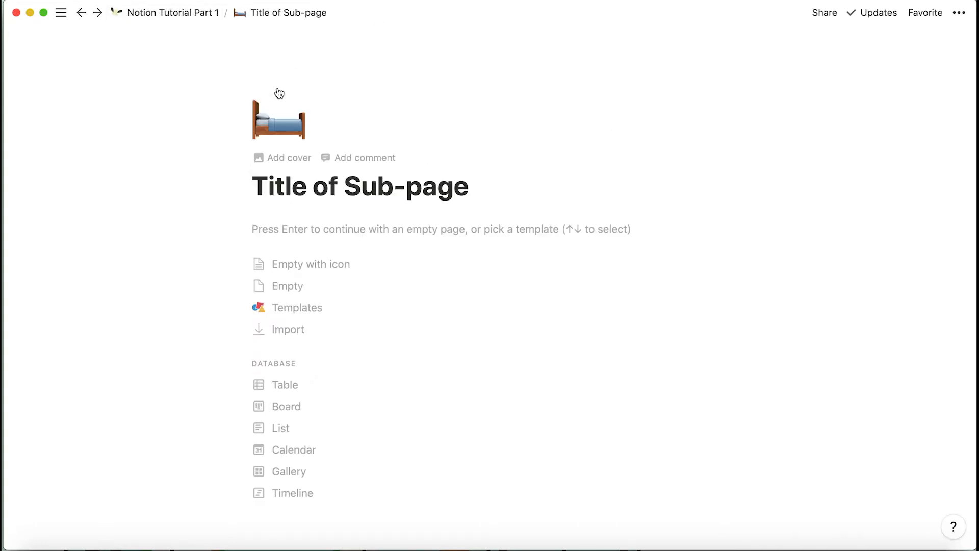
{"action": "left_click", "coordinate": [316, 159]}
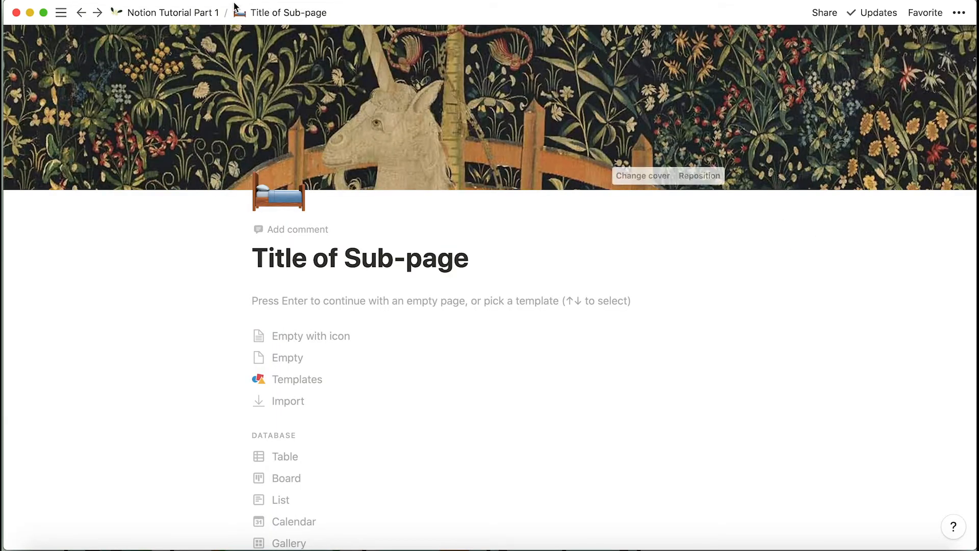
- Return to the Notion Tutorial Part 1 page and change the "Title of Sub-page" link's icon to the exploding-head emoji
{"action": "left_click", "coordinate": [185, 21]}
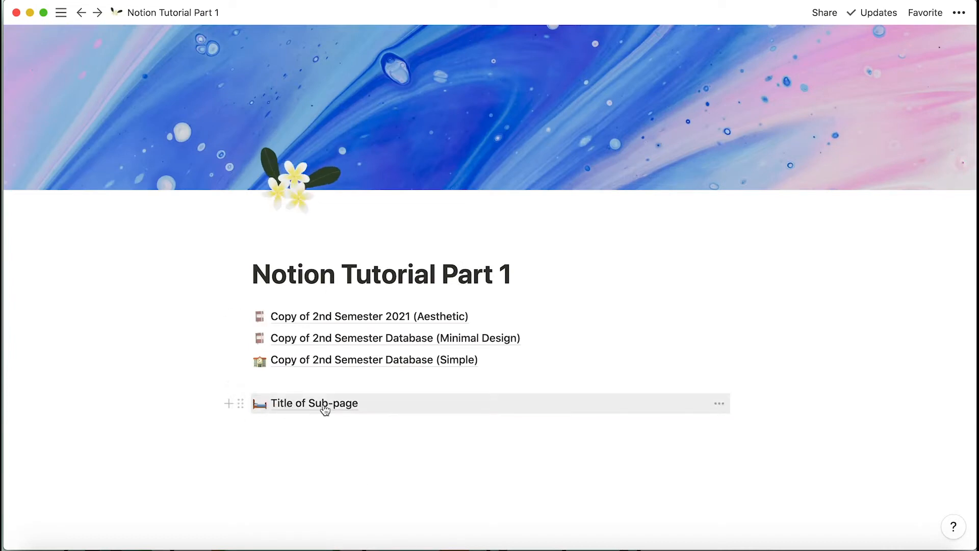
{"action": "left_click", "coordinate": [259, 406]}
{"action": "left_click", "coordinate": [311, 292]}
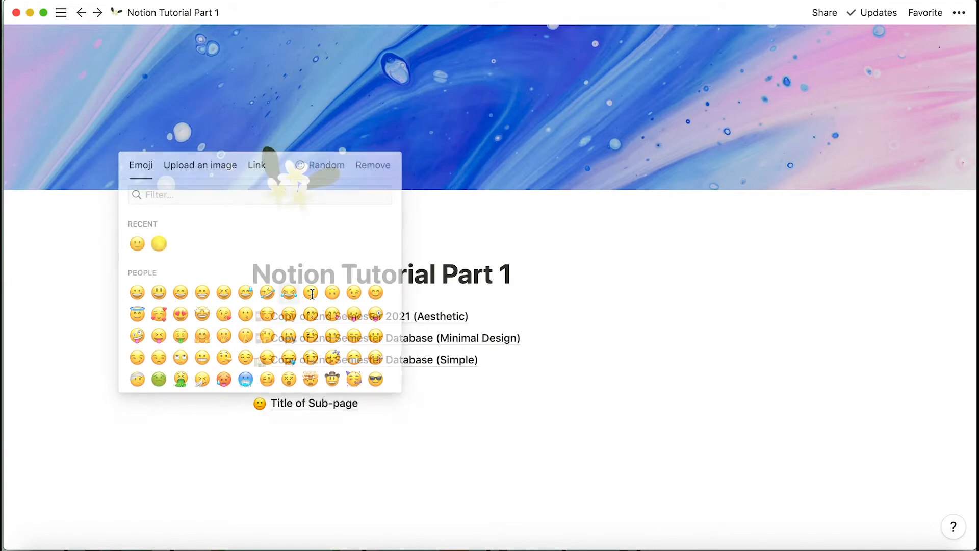
{"action": "left_click", "coordinate": [260, 404]}
{"action": "scroll", "coordinate": [301, 376], "scroll_direction": "down", "scroll_amount": 3}
{"action": "scroll", "coordinate": [309, 286], "scroll_direction": "up", "scroll_amount": 1}
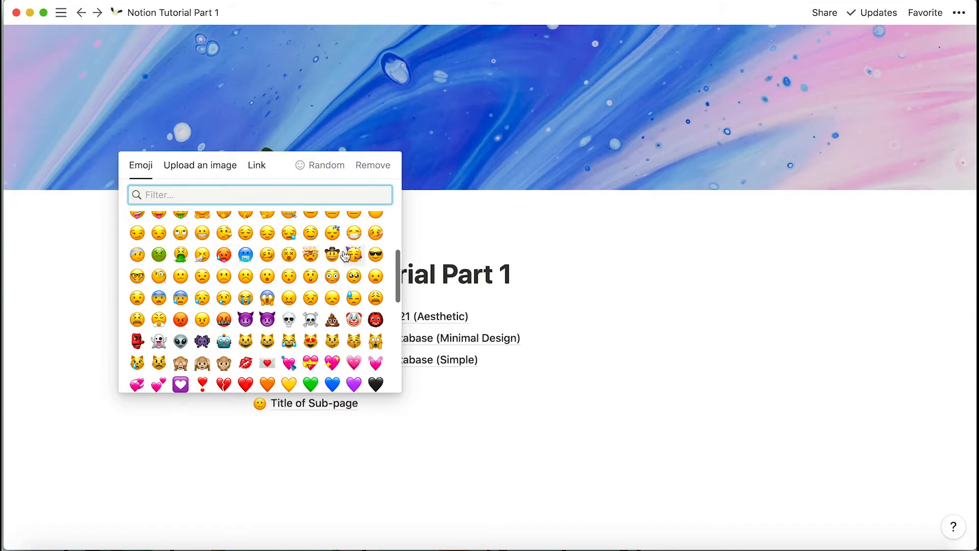
{"action": "left_click", "coordinate": [311, 255]}
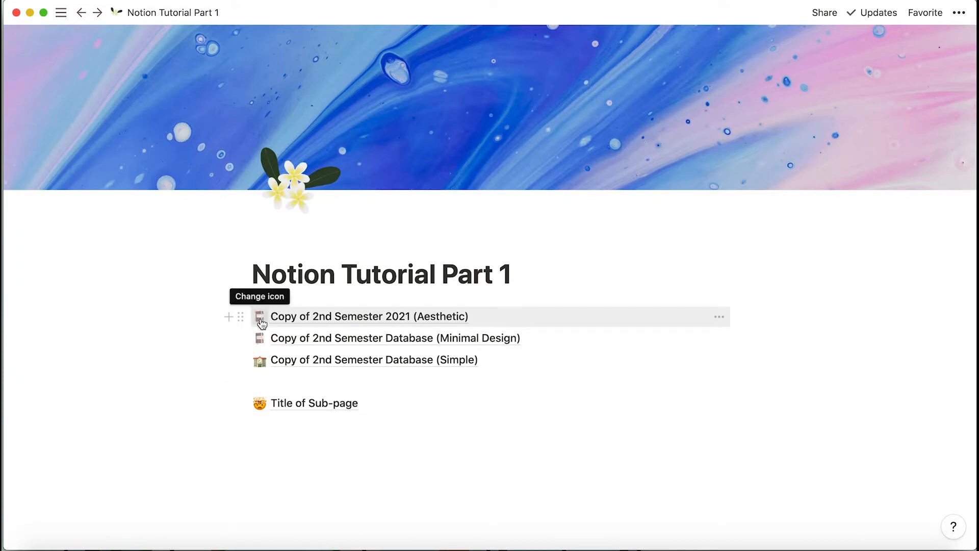
{"action": "left_click", "coordinate": [259, 361]}
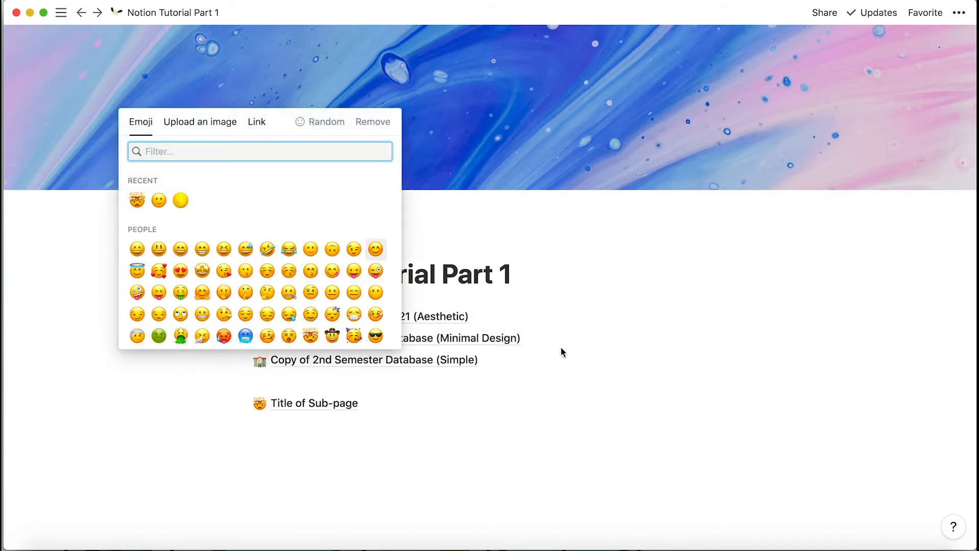
{"action": "left_click", "coordinate": [561, 347]}
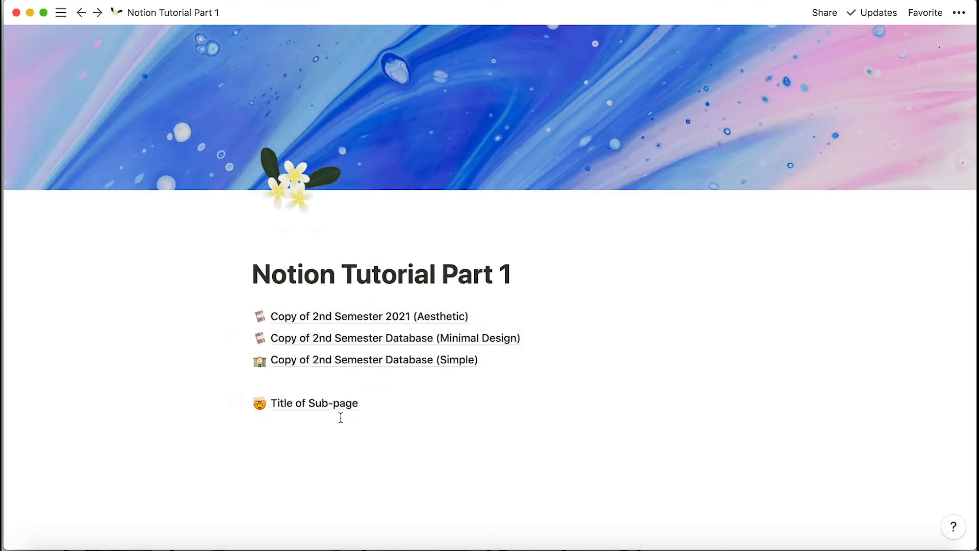
- Open the sub-page, look over its content from cover to template list, and return to the parent page
{"action": "left_click", "coordinate": [330, 406]}
{"action": "scroll", "coordinate": [391, 337], "scroll_direction": "down", "scroll_amount": 4}
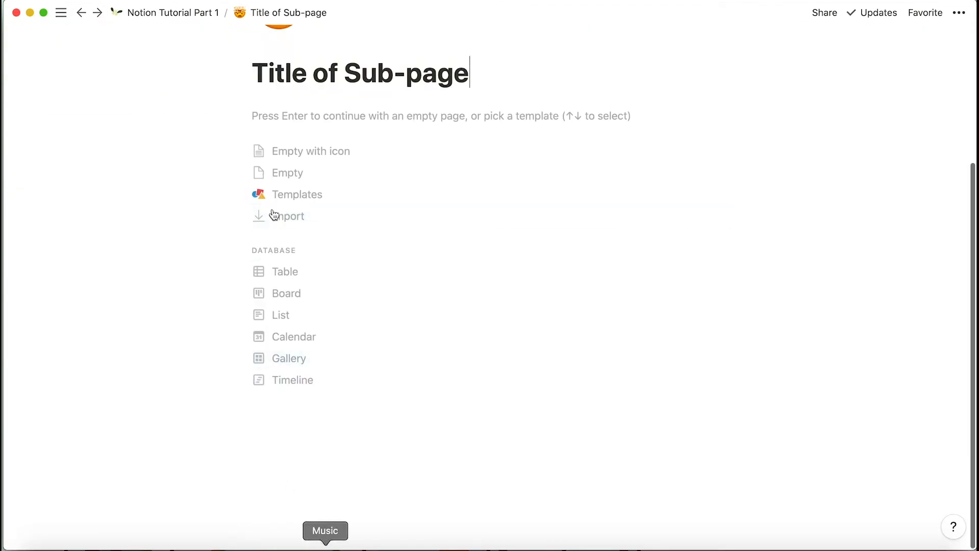
{"action": "scroll", "coordinate": [271, 32], "scroll_direction": "up", "scroll_amount": 4}
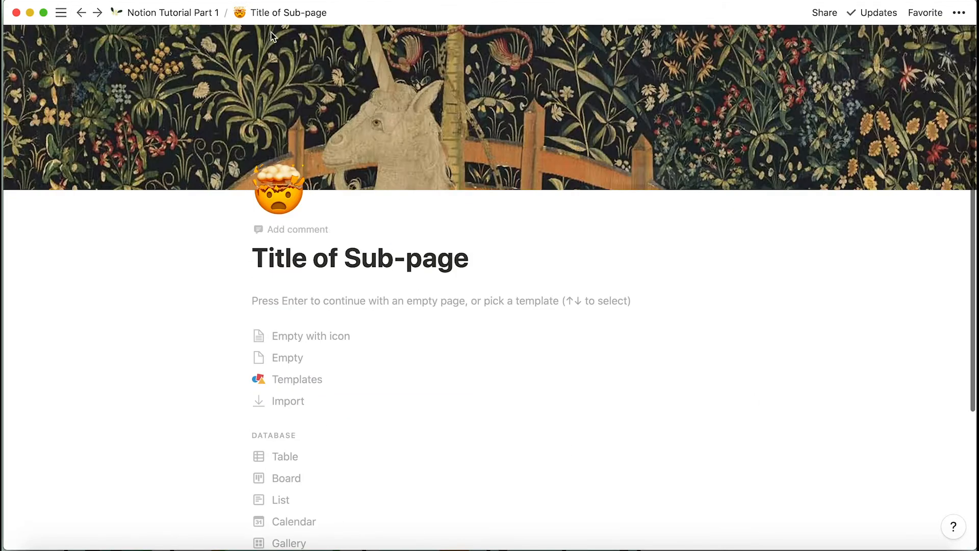
{"action": "left_click", "coordinate": [173, 12]}
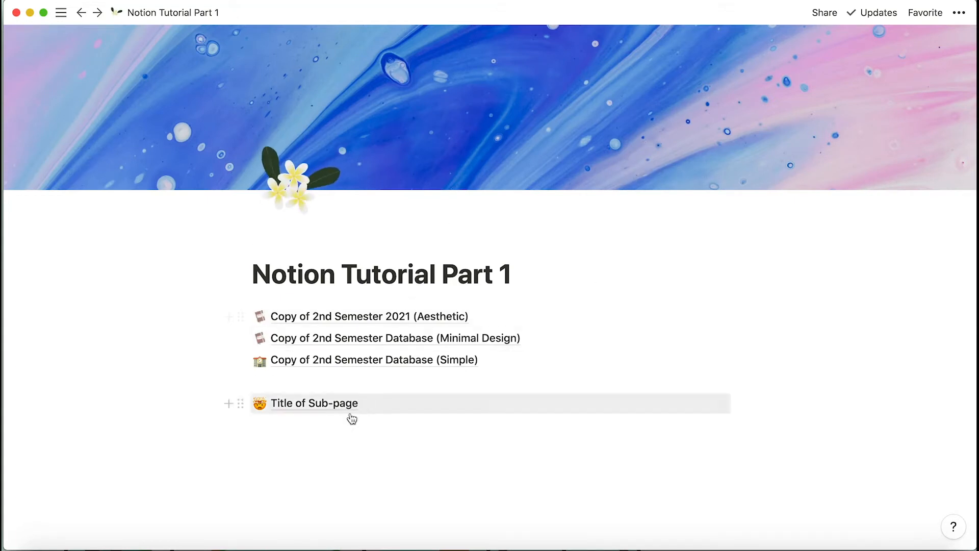
- Add a to-do item named "task" below the sub-page link and check it off
{"action": "left_click", "coordinate": [330, 435]}
{"action": "scroll", "coordinate": [337, 395], "scroll_direction": "down", "scroll_amount": 1}
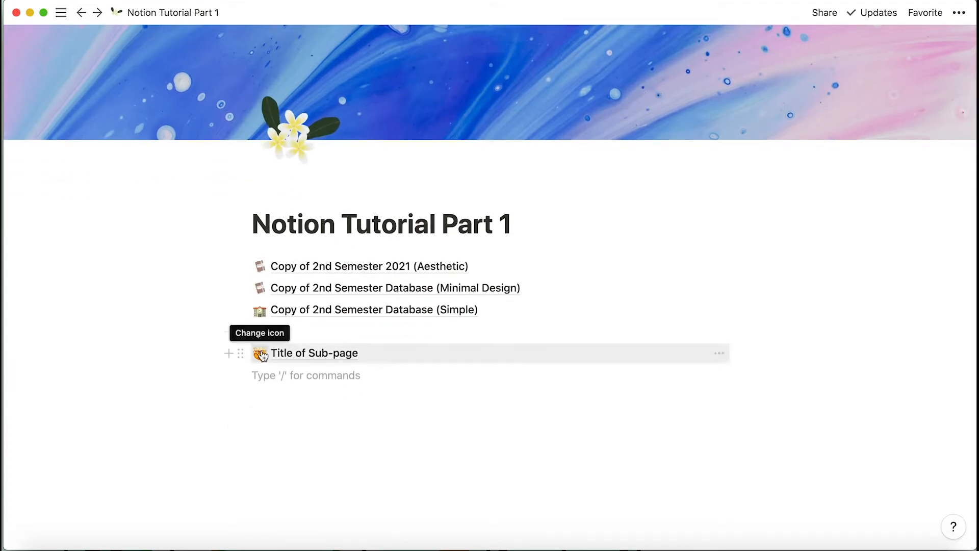
{"action": "type", "text": "/"}
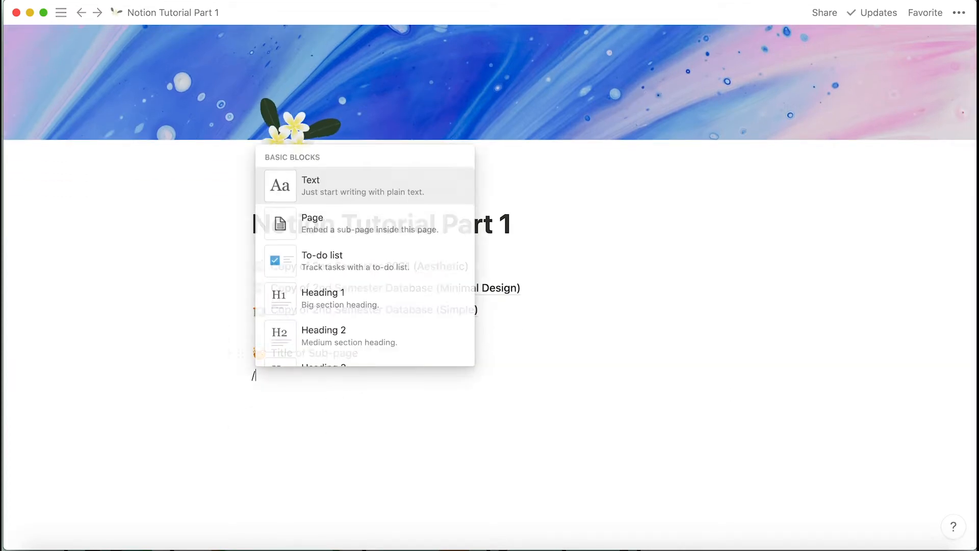
{"action": "left_click", "coordinate": [338, 262]}
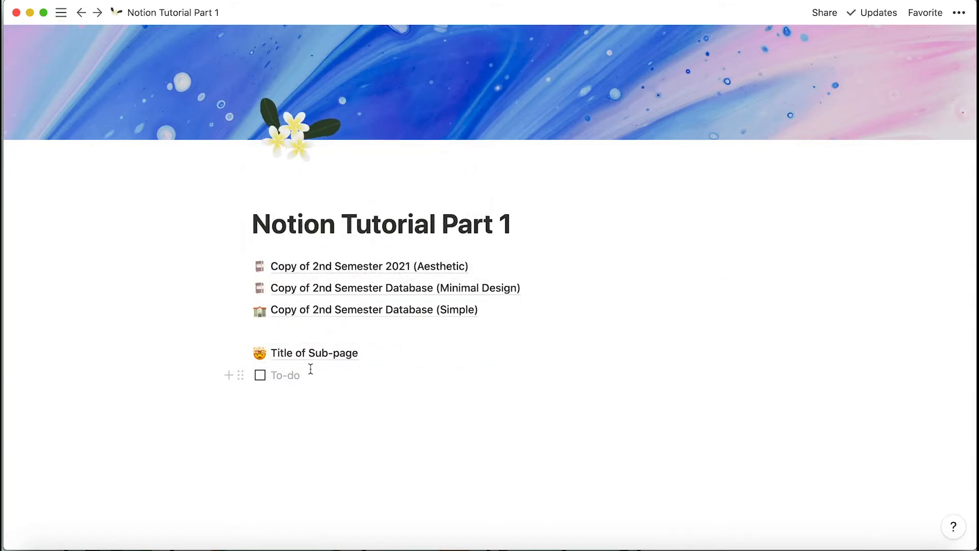
{"action": "type", "text": "task"}
{"action": "key", "text": "Return"}
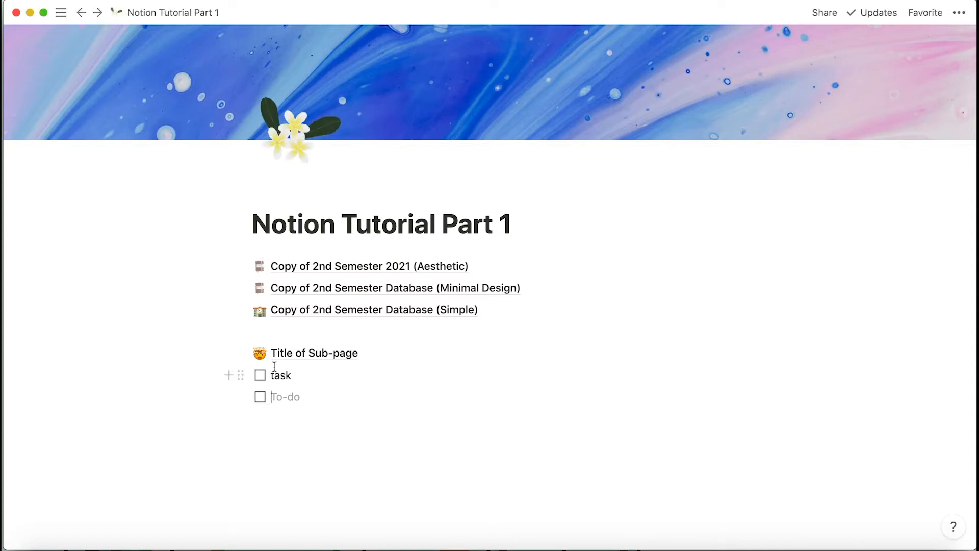
{"action": "left_click", "coordinate": [260, 376]}
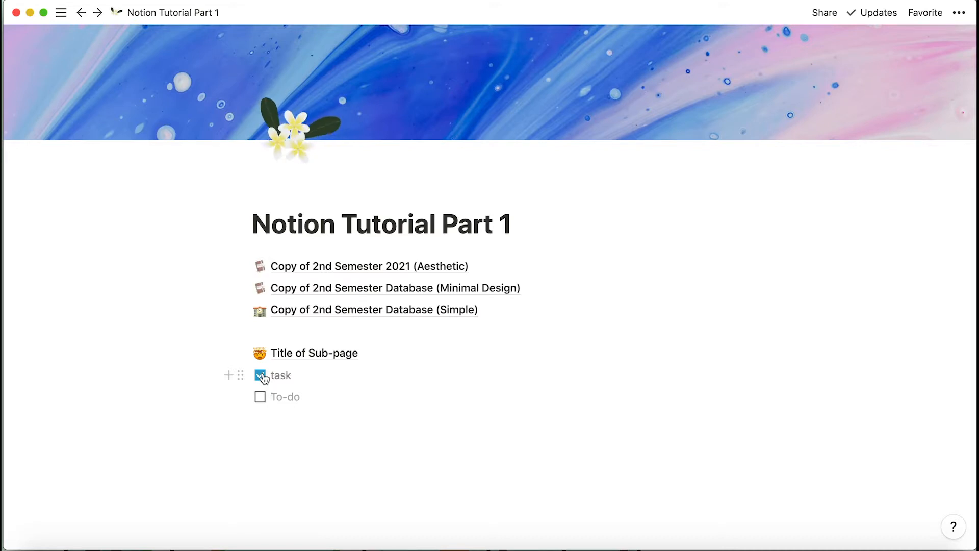
- Delete the "task" item and clear the remaining empty to-do below the sub-page link
{"action": "key", "text": "BackSpace"}
{"action": "key", "text": "BackSpace"}
{"action": "key", "text": "BackSpace"}
{"action": "key", "text": "BackSpace"}
{"action": "key", "text": "BackSpace"}
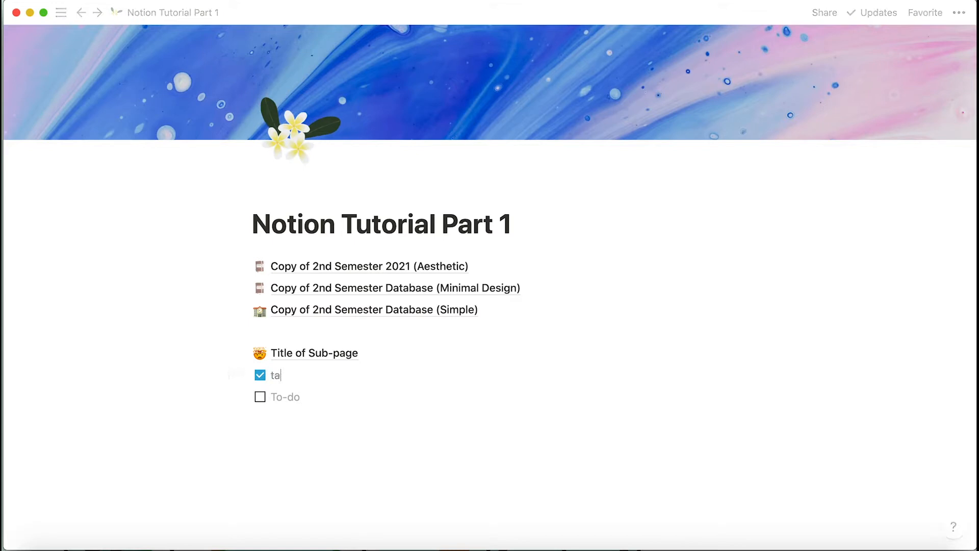
{"action": "key", "text": "super+shift+Up"}
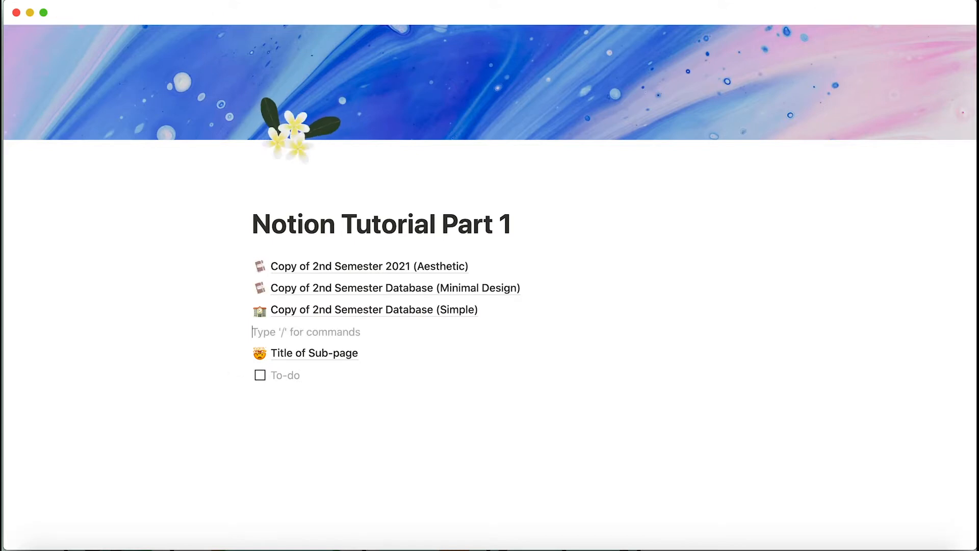
{"action": "left_click", "coordinate": [328, 383]}
{"action": "key", "text": "BackSpace"}
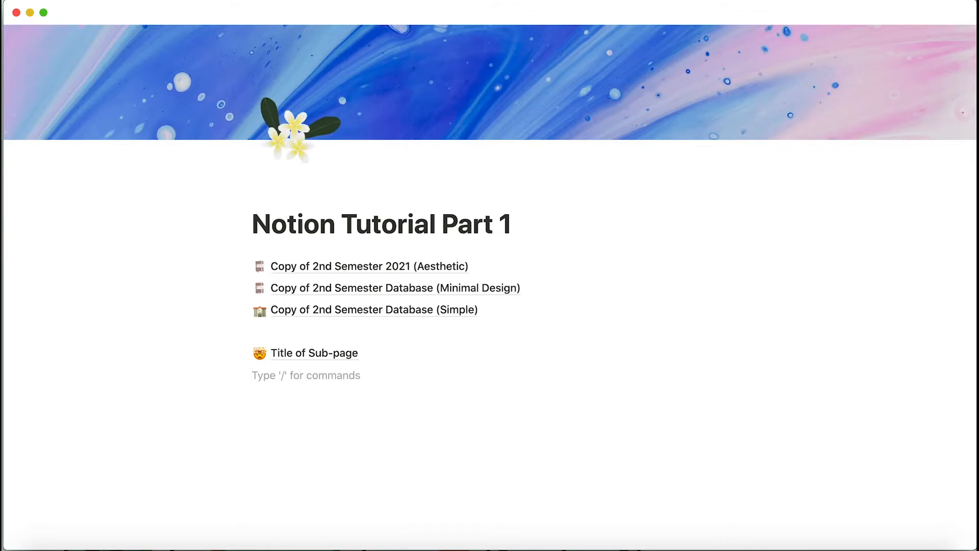
- Leave a blank line below the sub-page link and add a Heading 1 reading "Big heading"
{"action": "key", "text": "Return"}
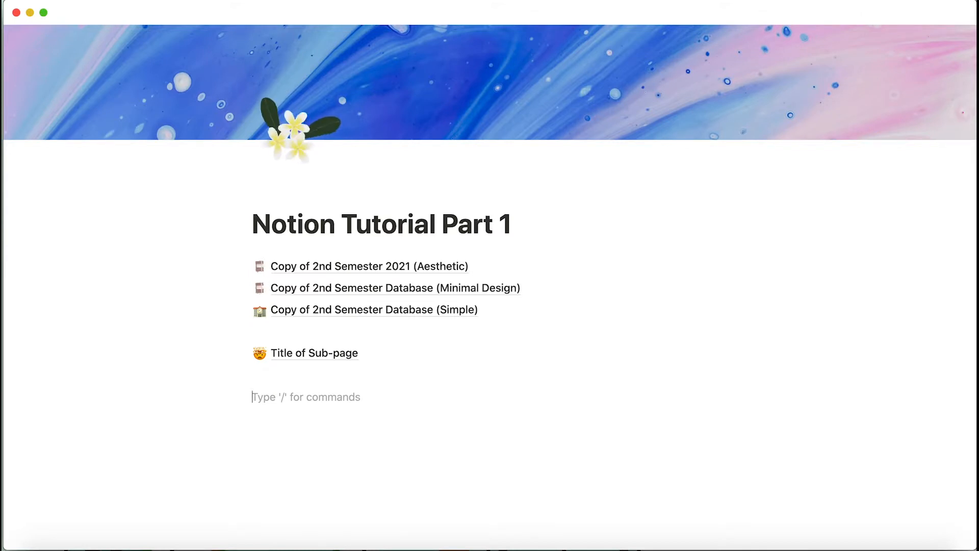
{"action": "type", "text": "/"}
{"action": "left_click", "coordinate": [341, 320]}
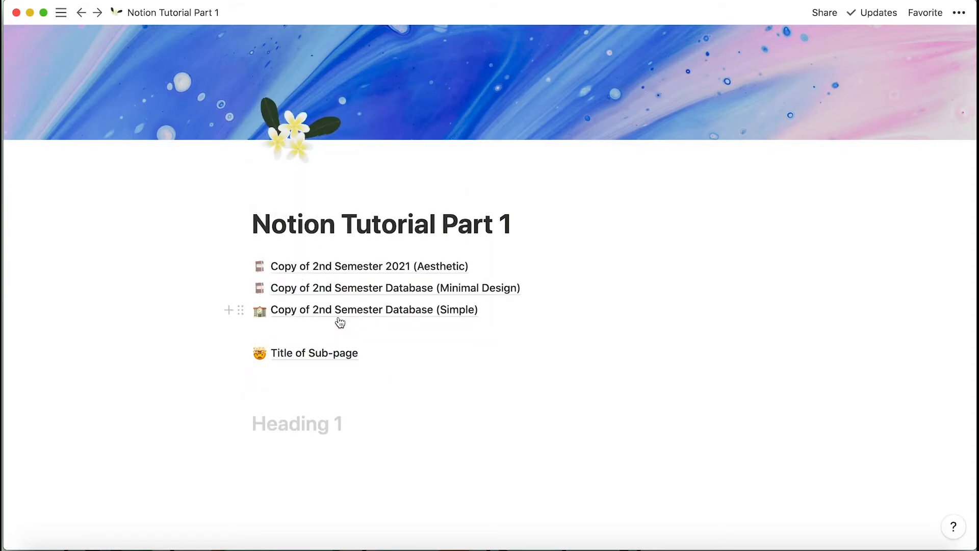
{"action": "type", "text": "Big heading"}
{"action": "key", "text": "Return"}
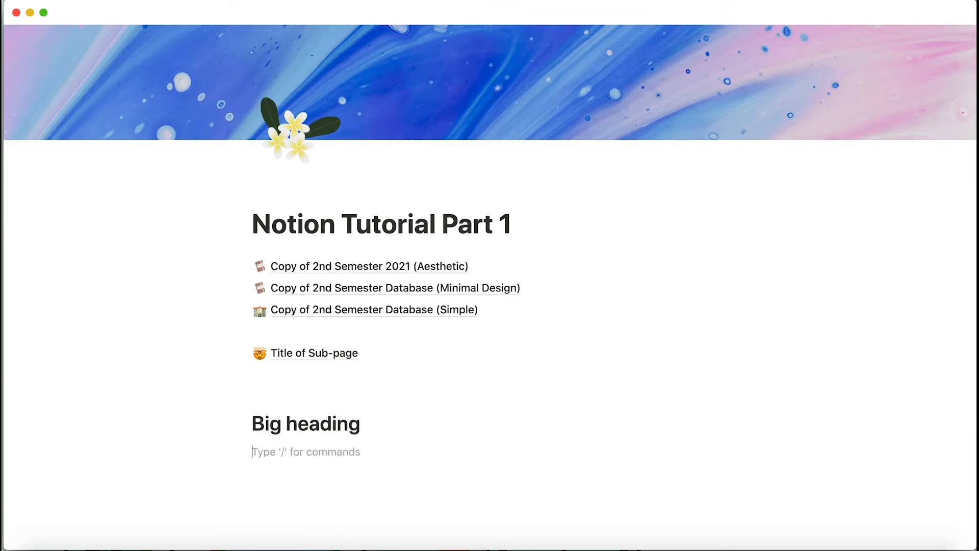
- Add a Heading 2 reading "less big heading" under the big heading
{"action": "type", "text": "/"}
{"action": "left_click", "coordinate": [330, 411]}
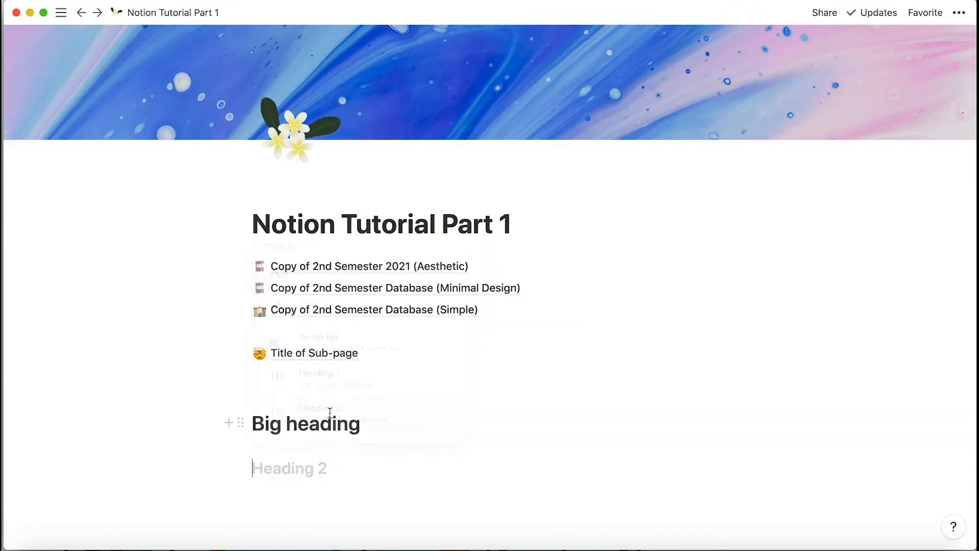
{"action": "type", "text": "less big heading"}
{"action": "key", "text": "Return"}
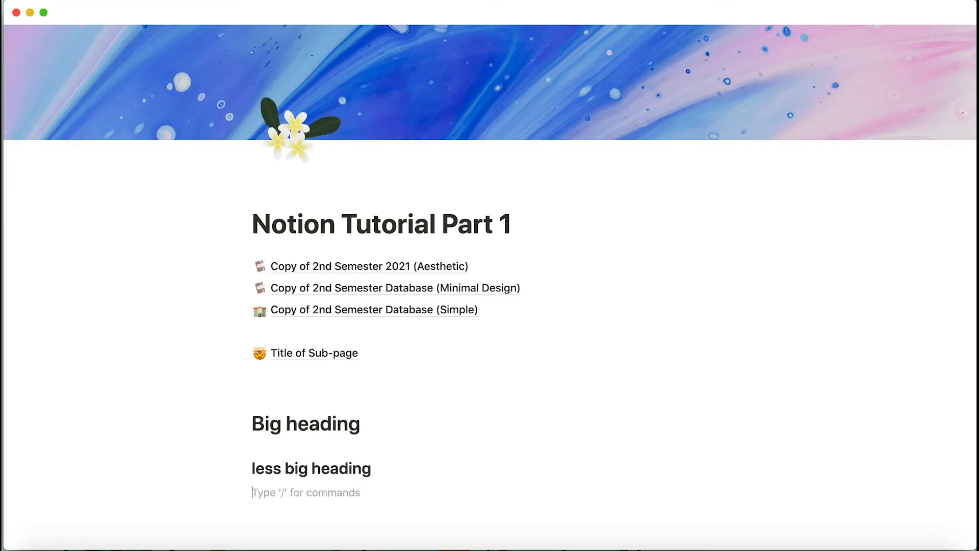
- Add a Heading 3 reading "not really that big heading" beneath the second heading
{"action": "type", "text": "/"}
{"action": "scroll", "coordinate": [349, 430], "scroll_direction": "down", "scroll_amount": 2}
{"action": "left_click", "coordinate": [339, 387]}
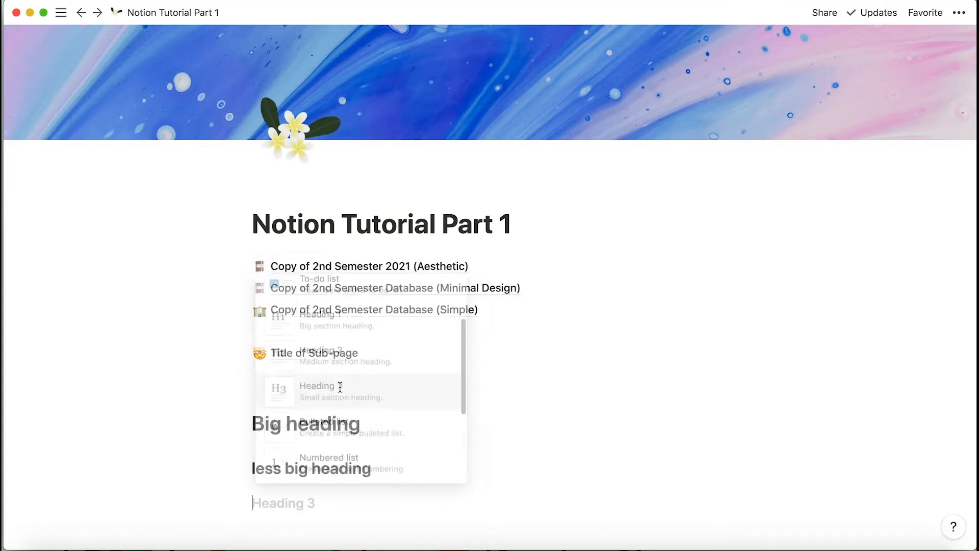
{"action": "type", "text": "not reall"}
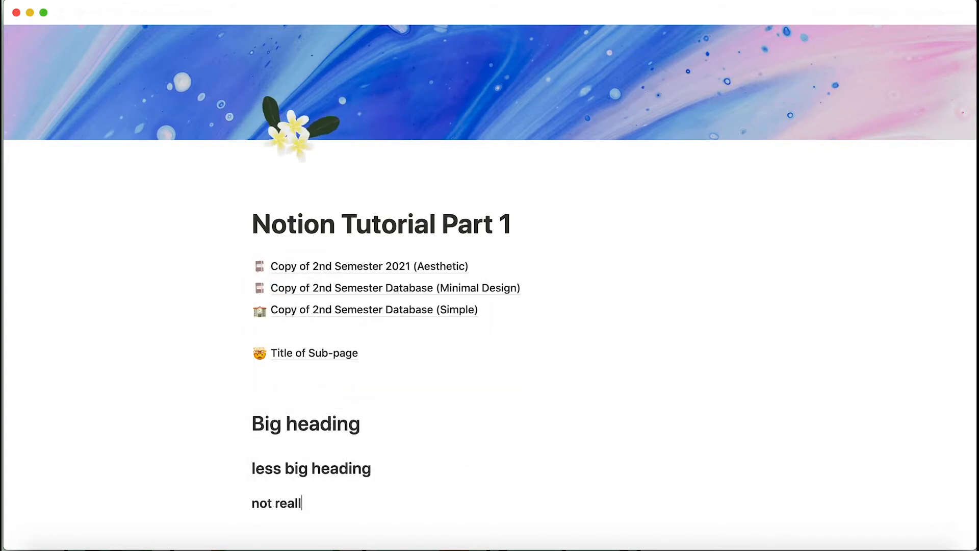
{"action": "type", "text": "y that big heading"}
{"action": "scroll", "coordinate": [377, 357], "scroll_direction": "down", "scroll_amount": 3}
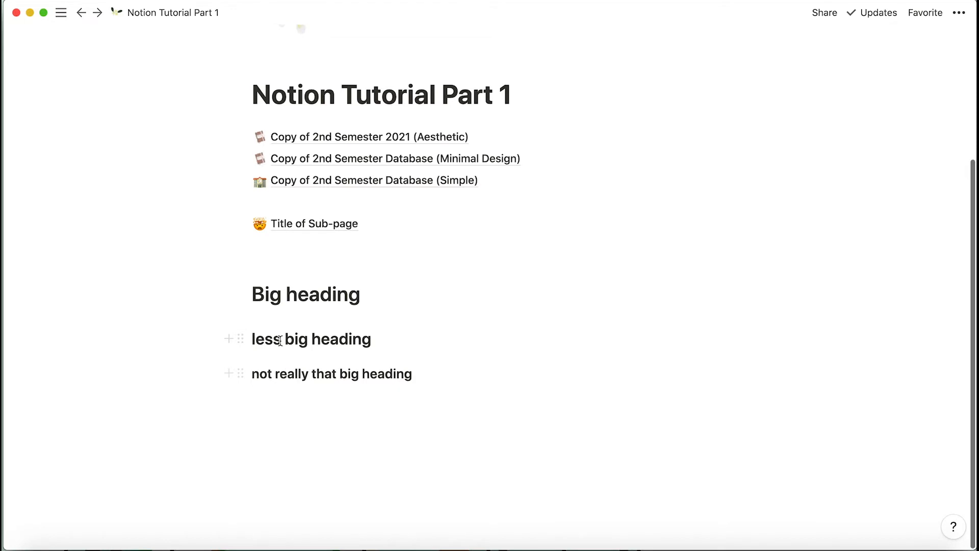
- Create a bulleted list one blank line below the headings with three nested items: "level 1", "level 2" and "level 3"
{"action": "key", "text": "Return"}
{"action": "key", "text": "Return"}
{"action": "type", "text": "/"}
{"action": "scroll", "coordinate": [417, 329], "scroll_direction": "down", "scroll_amount": 3}
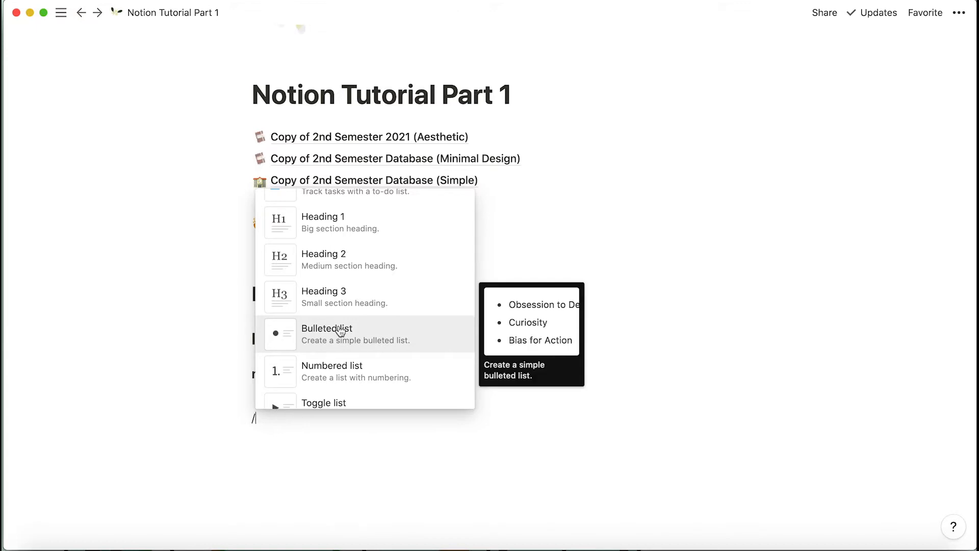
{"action": "scroll", "coordinate": [357, 367], "scroll_direction": "down", "scroll_amount": 2}
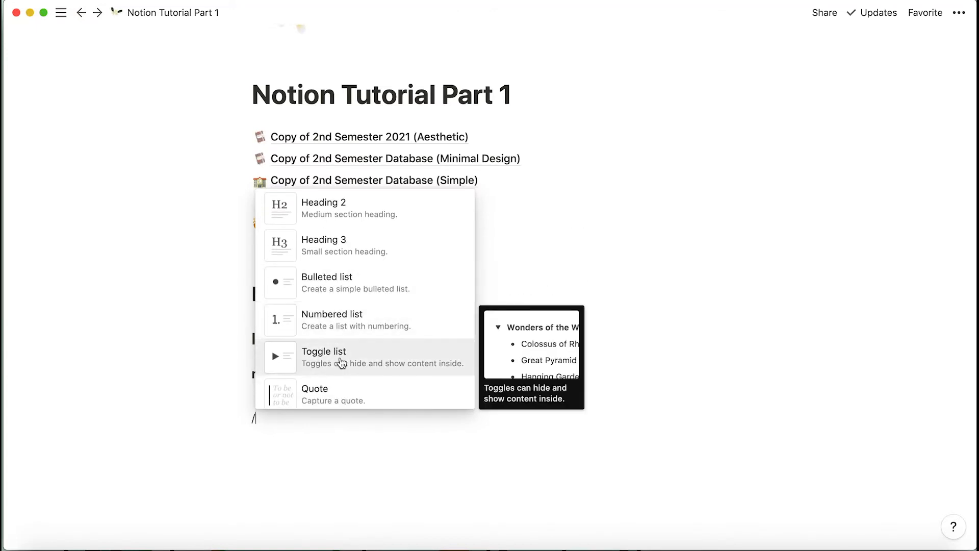
{"action": "left_click", "coordinate": [346, 291]}
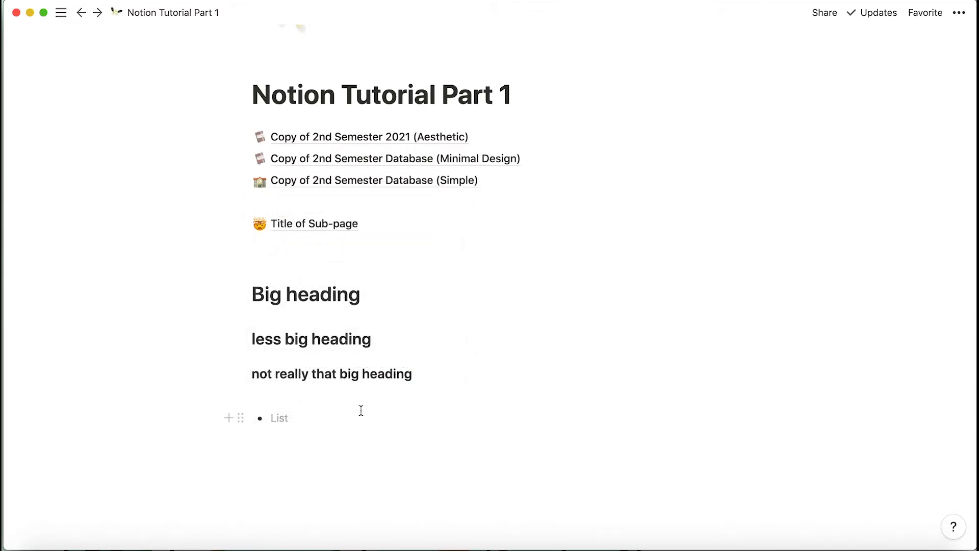
{"action": "type", "text": "level 1"}
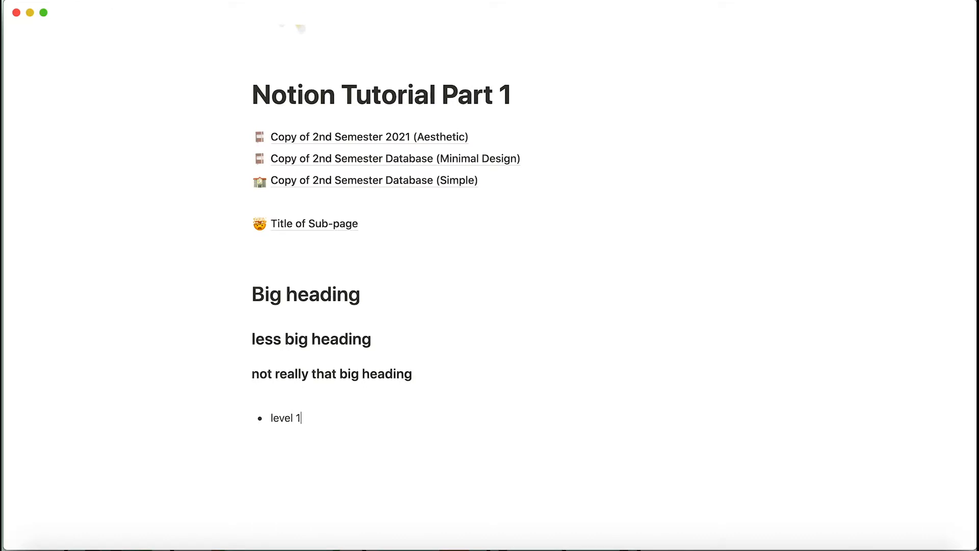
{"action": "key", "text": "Tab"}
{"action": "type", "text": "level"}
{"action": "key", "text": "Tab"}
{"action": "type", "text": "level 3"}
{"action": "scroll", "coordinate": [358, 378], "scroll_direction": "down", "scroll_amount": 2}
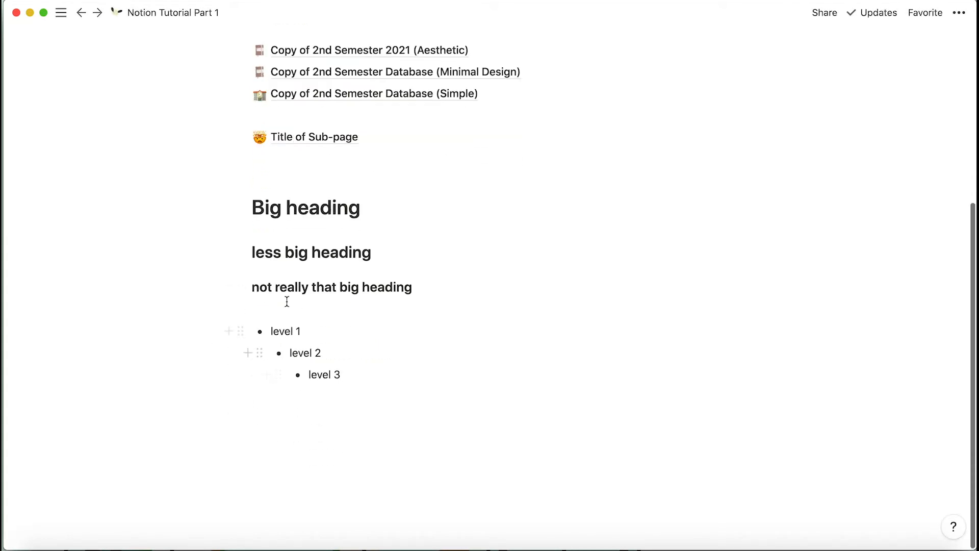
- Create an unindented numbered list one blank line below the bullets with three nested items: "level 1", "level 2" and "level 3"
{"action": "key", "text": "Return"}
{"action": "key", "text": "Return"}
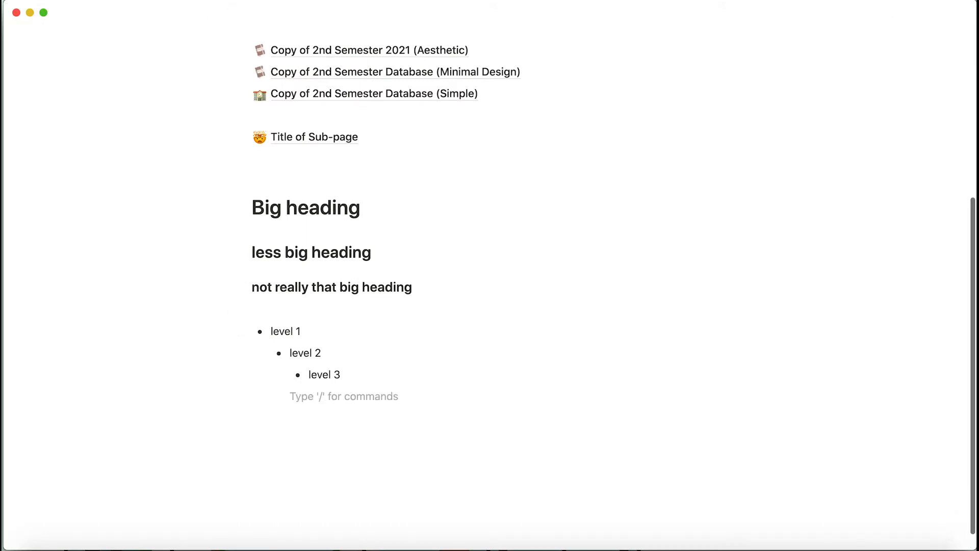
{"action": "key", "text": "Return"}
{"action": "key", "text": "shift+Tab"}
{"action": "key", "text": "shift+Tab"}
{"action": "type", "text": "/"}
{"action": "scroll", "coordinate": [327, 296], "scroll_direction": "down", "scroll_amount": 8}
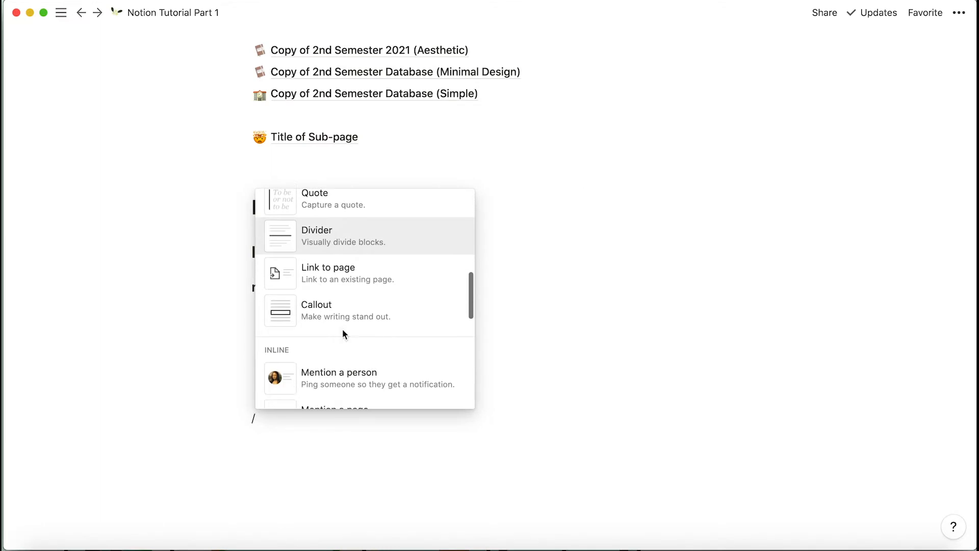
{"action": "scroll", "coordinate": [336, 327], "scroll_direction": "up", "scroll_amount": 4}
{"action": "left_click", "coordinate": [328, 225]}
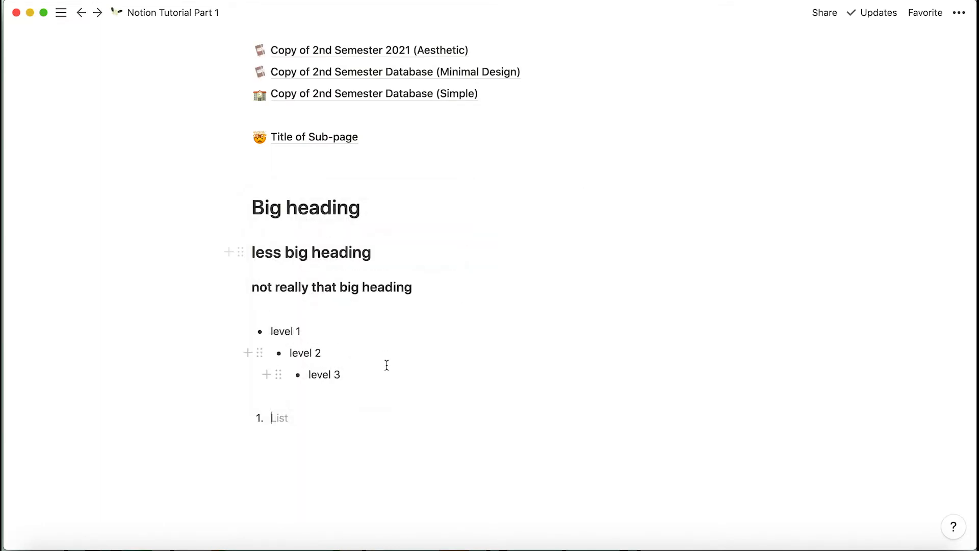
{"action": "type", "text": "level 1"}
{"action": "key", "text": "Tab"}
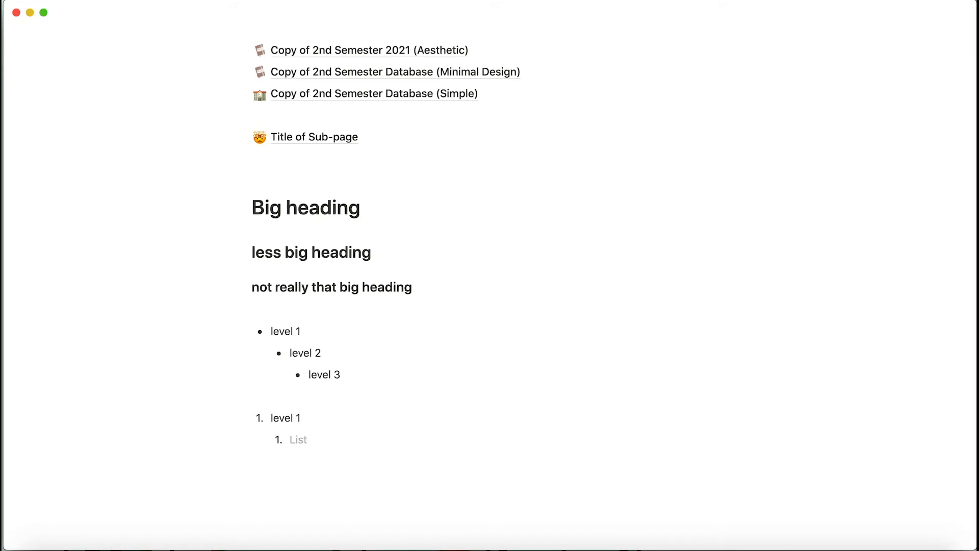
{"action": "key", "text": "Tab"}
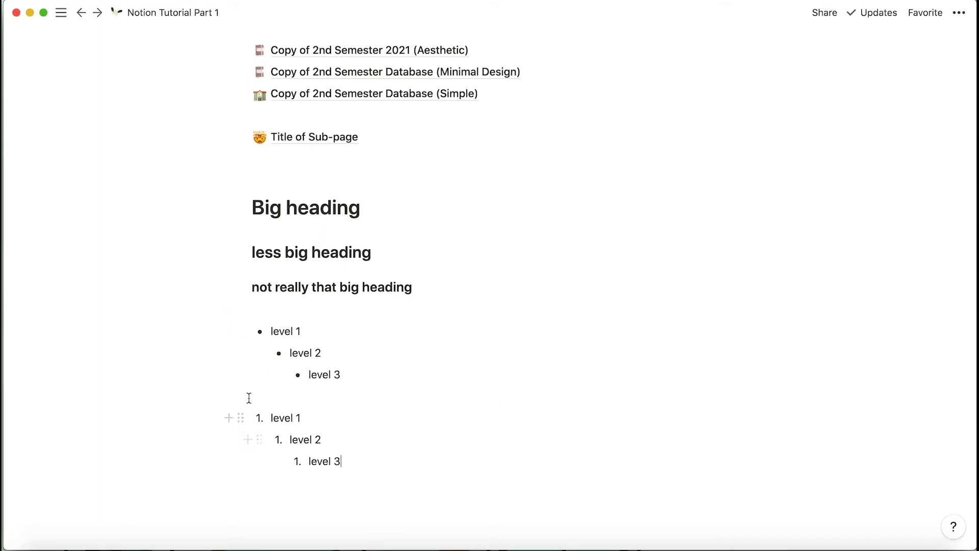
- Turn the numbered list's second item, "level 2", into a bulleted list item
{"action": "left_click", "coordinate": [279, 443]}
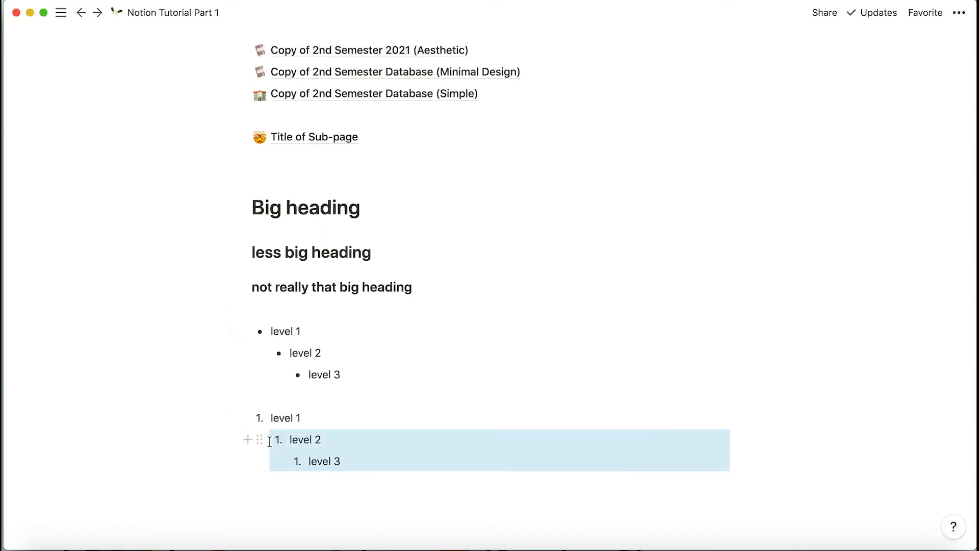
{"action": "left_click", "coordinate": [259, 439]}
{"action": "mouse_move", "coordinate": [187, 370]}
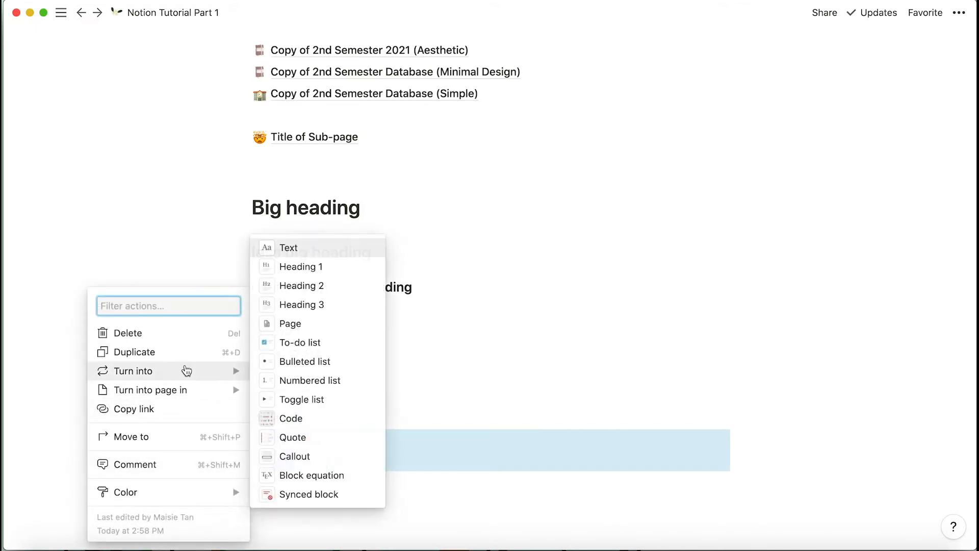
{"action": "left_click", "coordinate": [304, 363]}
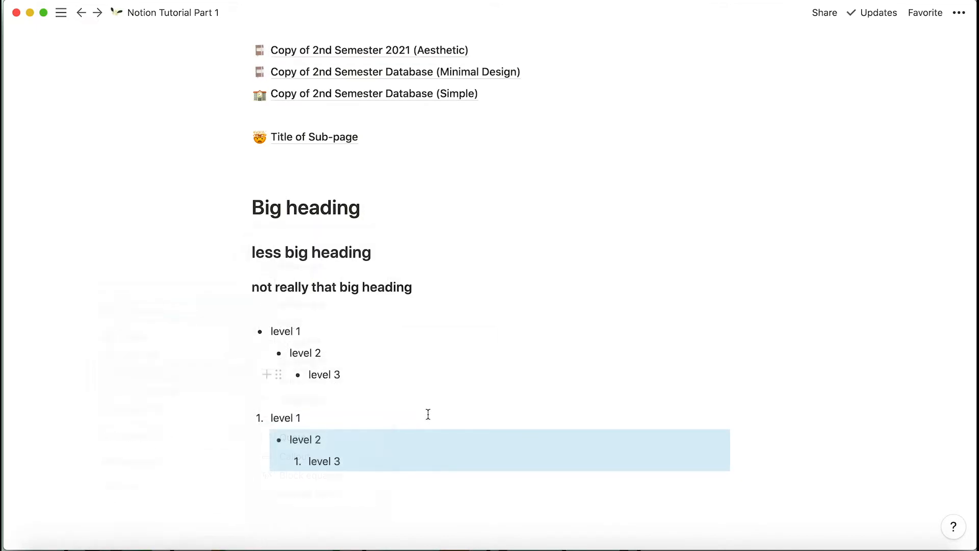
{"action": "left_click", "coordinate": [345, 443]}
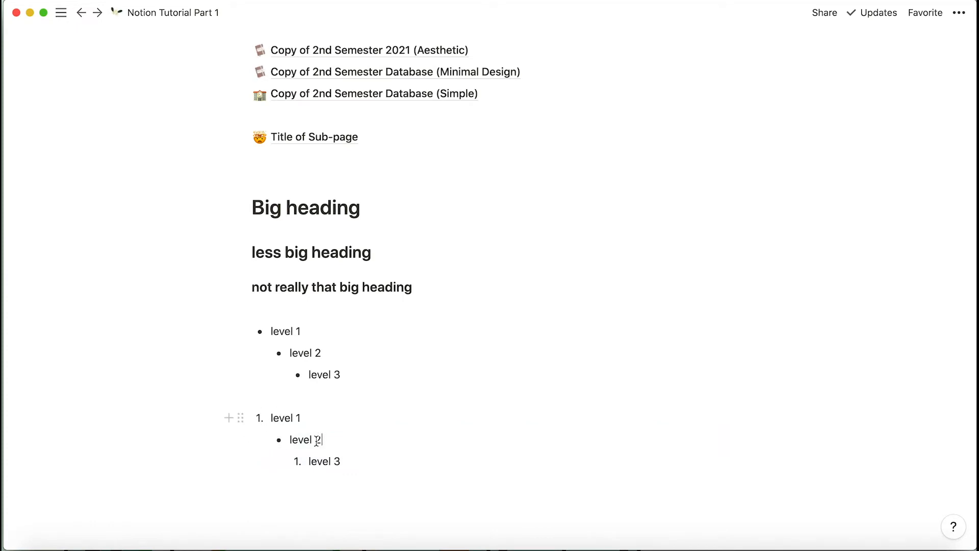
- Add an unindented toggle list titled "content over here" one blank line below the numbered list
{"action": "left_click", "coordinate": [330, 494]}
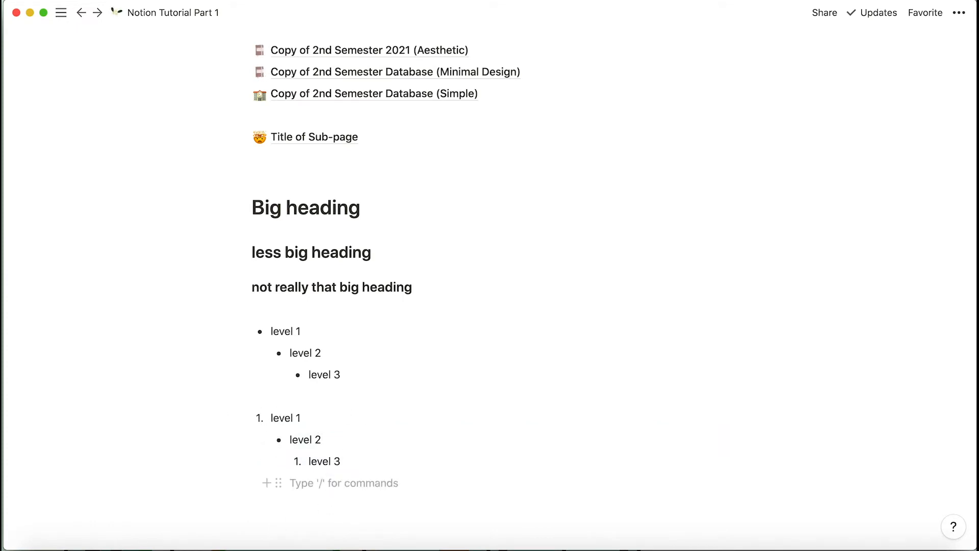
{"action": "key", "text": "shift+Tab"}
{"action": "key", "text": "shift+Tab"}
{"action": "key", "text": "Return"}
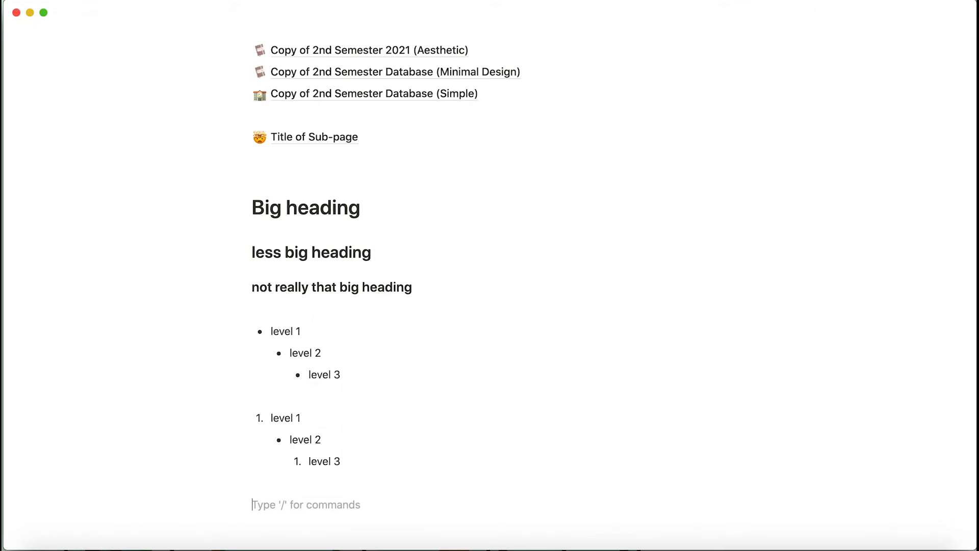
{"action": "type", "text": "/"}
{"action": "scroll", "coordinate": [347, 390], "scroll_direction": "down", "scroll_amount": 5}
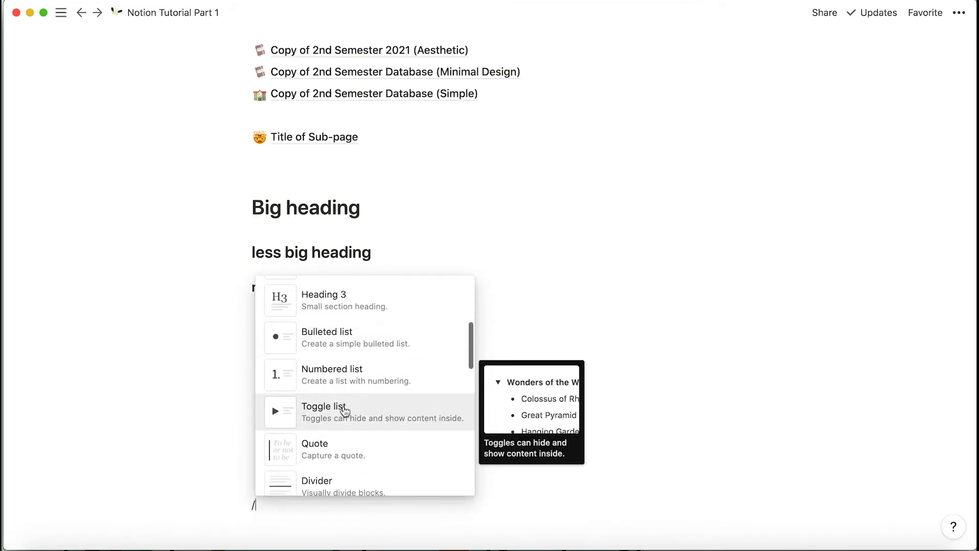
{"action": "left_click", "coordinate": [334, 408]}
{"action": "scroll", "coordinate": [397, 421], "scroll_direction": "down", "scroll_amount": 3}
{"action": "type", "text": "content over here"}
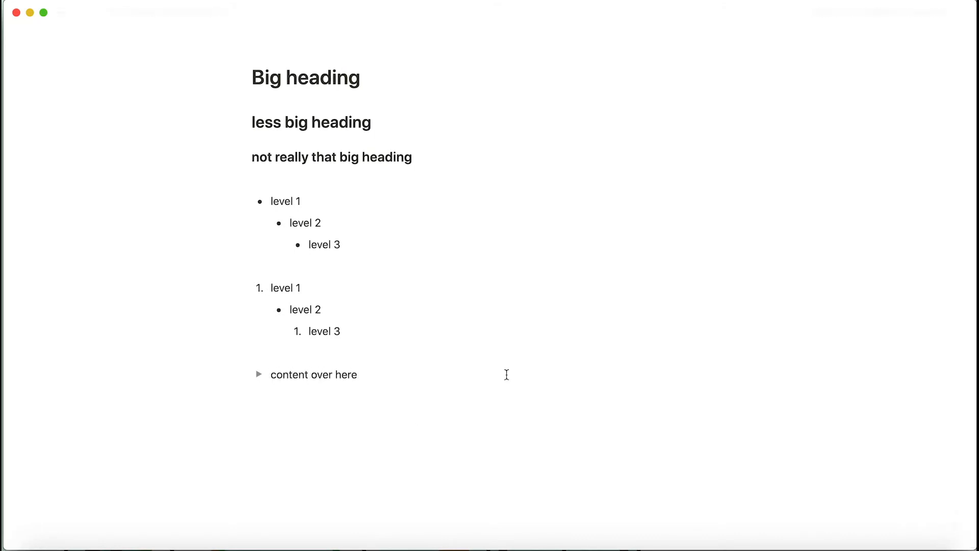
{"action": "left_click", "coordinate": [508, 358]}
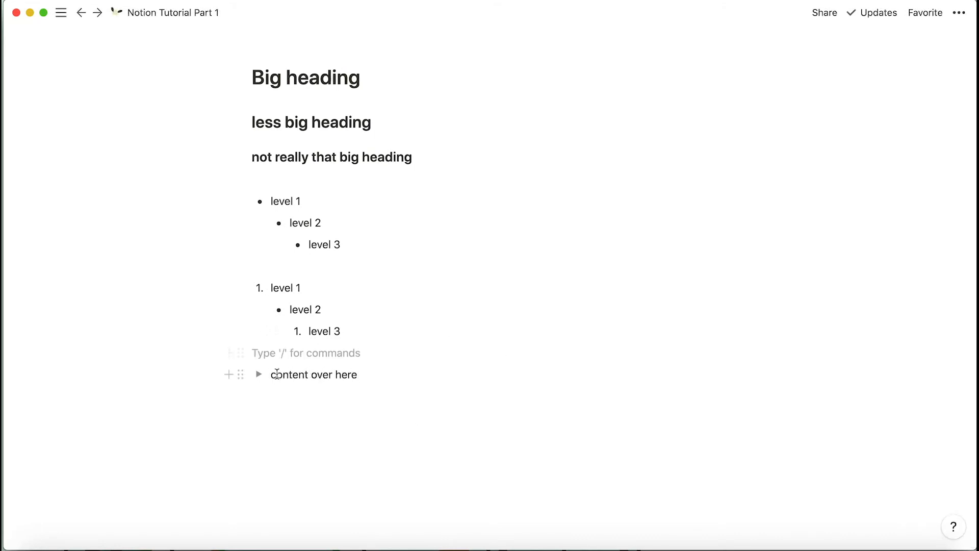
- Expand the "content over here" toggle and move the bulleted "level 2" item with its nested "level 3" from the numbered list into it
{"action": "left_click", "coordinate": [259, 374]}
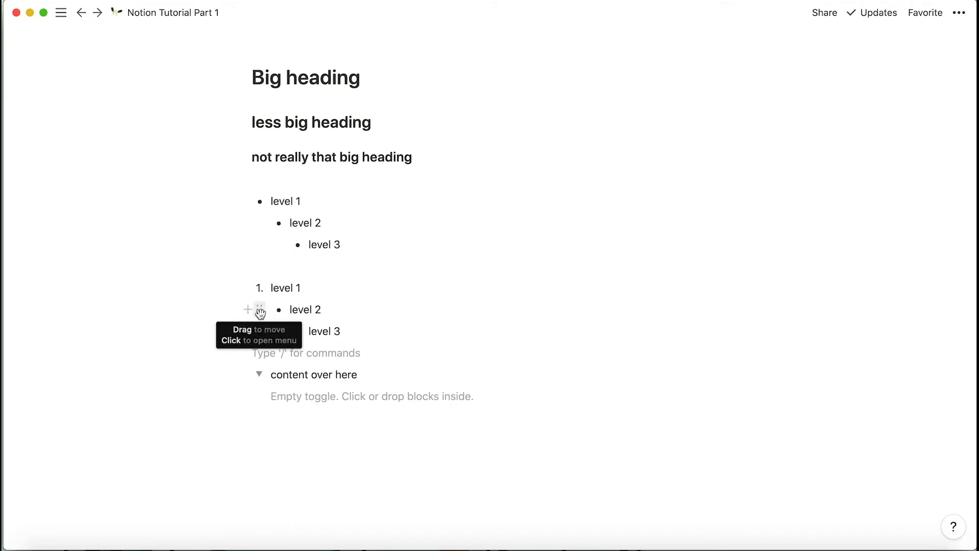
{"action": "left_click_drag", "start_coordinate": [259, 310], "coordinate": [314, 404]}
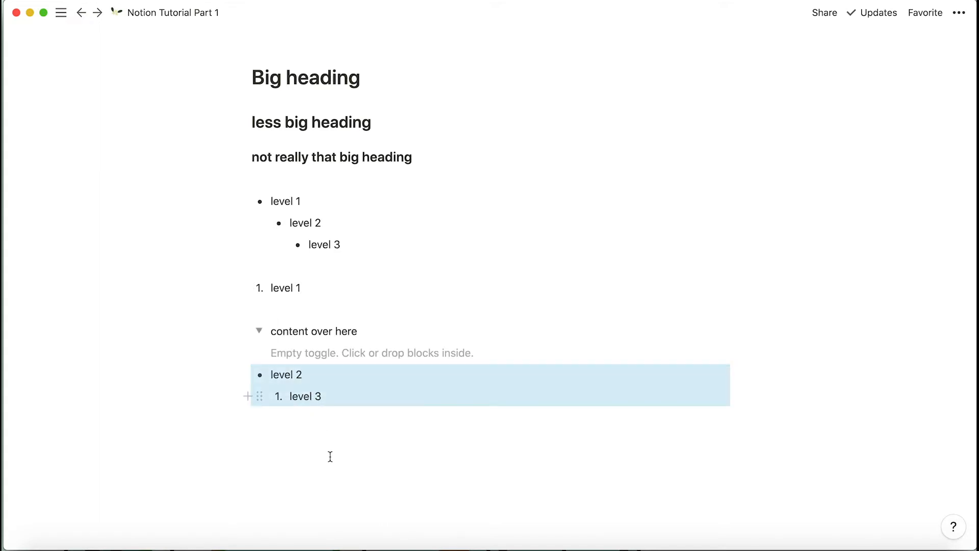
{"action": "left_click_drag", "start_coordinate": [240, 374], "coordinate": [312, 347]}
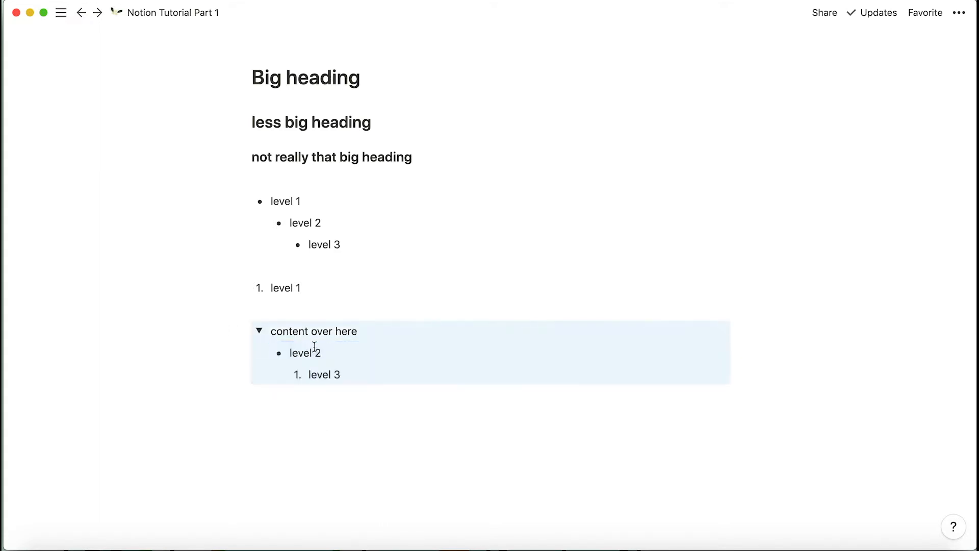
- Collapse and expand the "content over here" toggle several times to check its nested content, leaving it expanded
{"action": "left_click", "coordinate": [259, 332]}
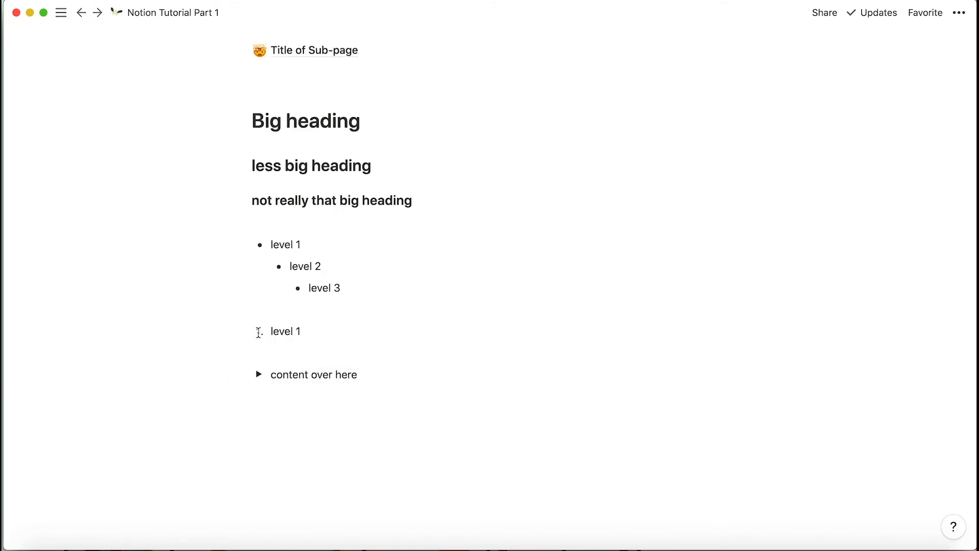
{"action": "left_click", "coordinate": [259, 375]}
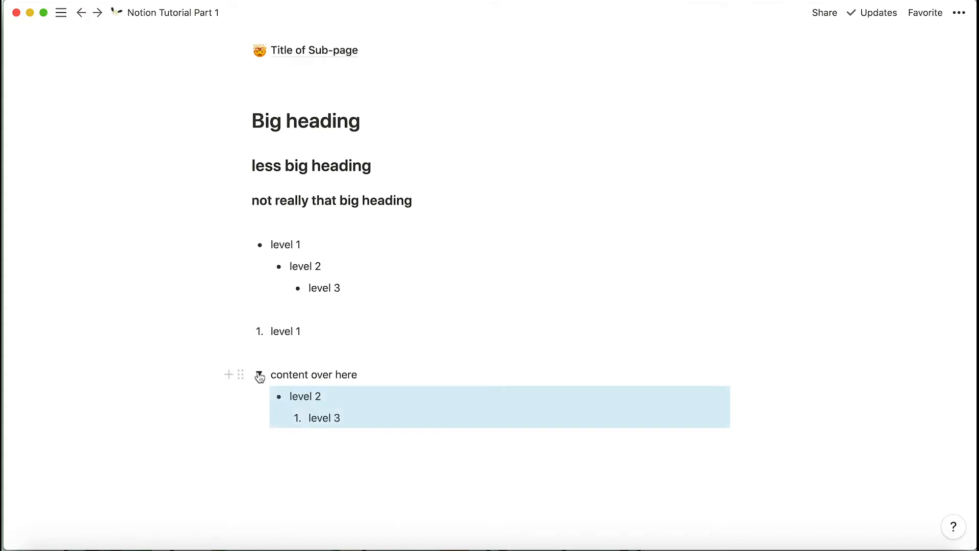
{"action": "left_click", "coordinate": [259, 375]}
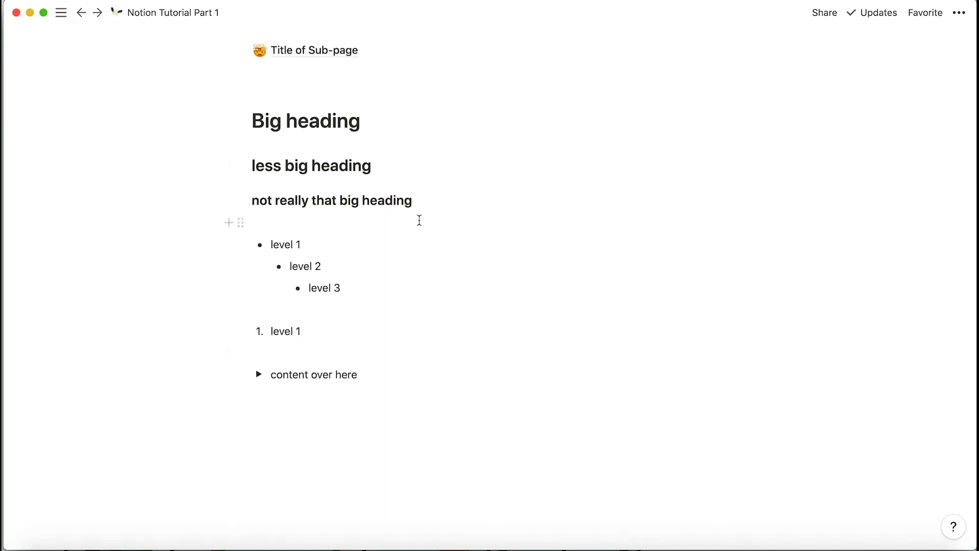
{"action": "left_click", "coordinate": [259, 376]}
{"action": "left_click", "coordinate": [259, 376]}
{"action": "left_click", "coordinate": [383, 479]}
{"action": "left_click", "coordinate": [258, 374]}
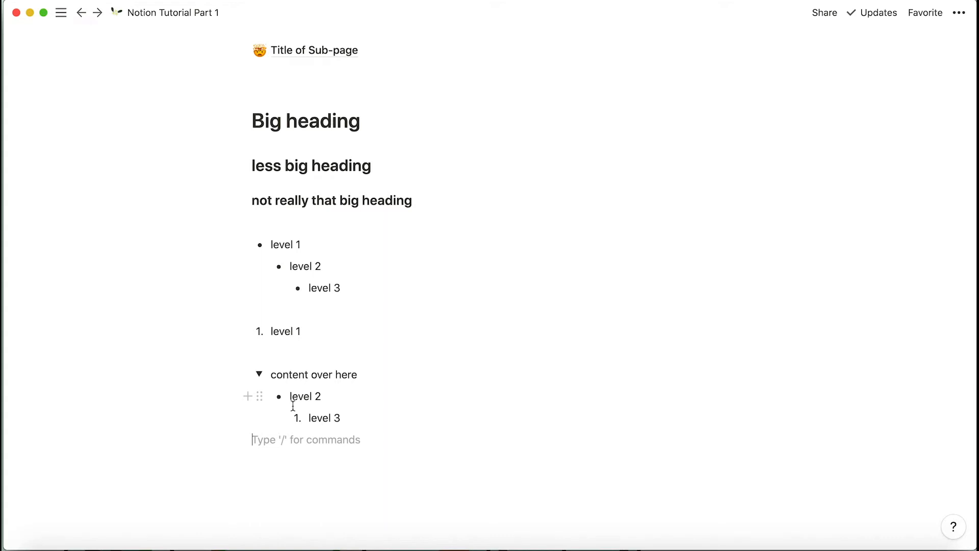
- Replace the "level 2" text inside the toggle with "/" and browse the available block types without choosing one
{"action": "left_click", "coordinate": [307, 395]}
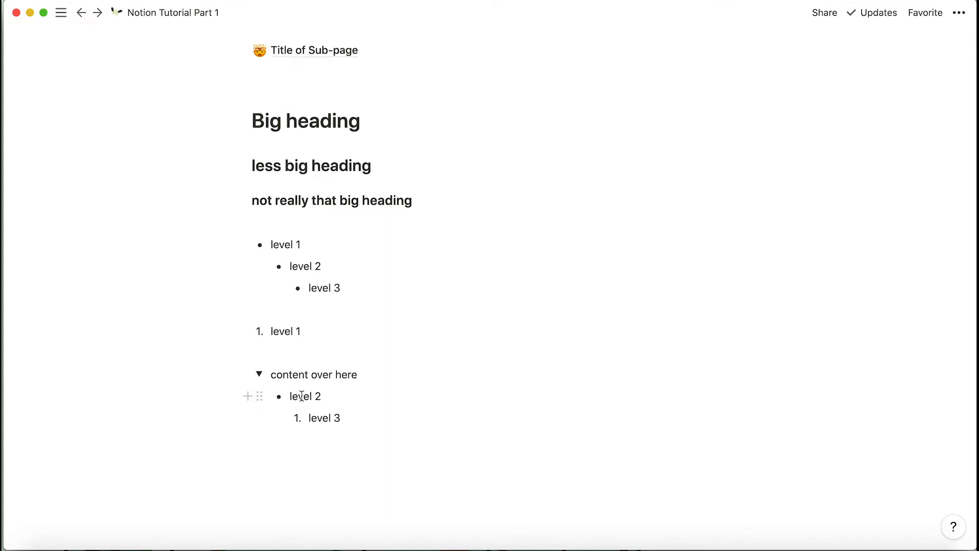
{"action": "key", "text": "BackSpace"}
{"action": "key", "text": "BackSpace"}
{"action": "key", "text": "BackSpace"}
{"action": "key", "text": "BackSpace"}
{"action": "key", "text": "BackSpace"}
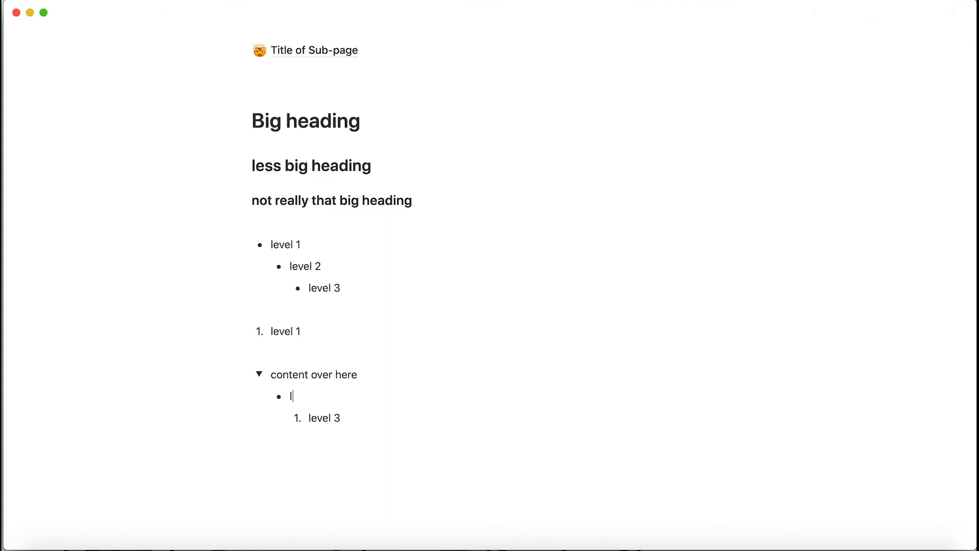
{"action": "type", "text": "/"}
{"action": "scroll", "coordinate": [371, 317], "scroll_direction": "down", "scroll_amount": 5}
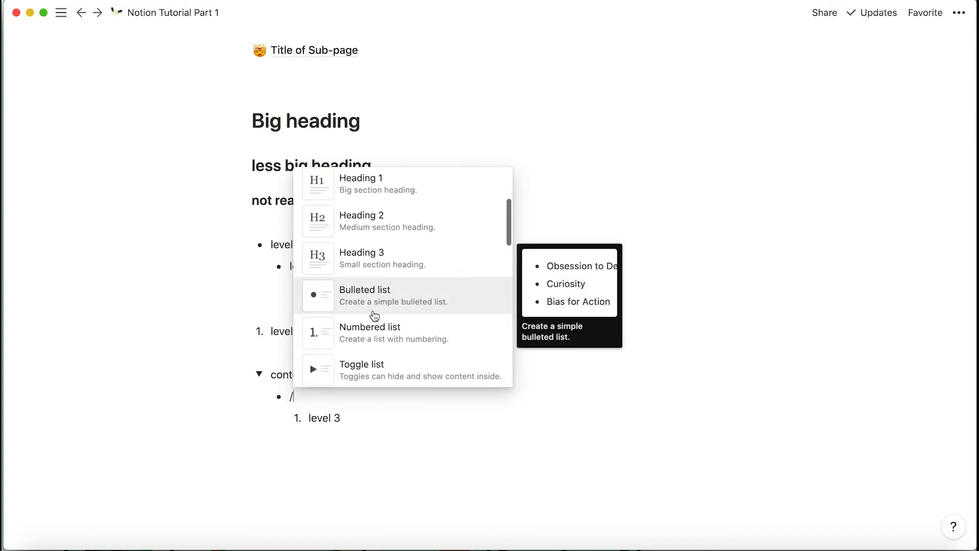
{"action": "scroll", "coordinate": [383, 258], "scroll_direction": "down", "scroll_amount": 6}
{"action": "scroll", "coordinate": [382, 259], "scroll_direction": "up", "scroll_amount": 12}
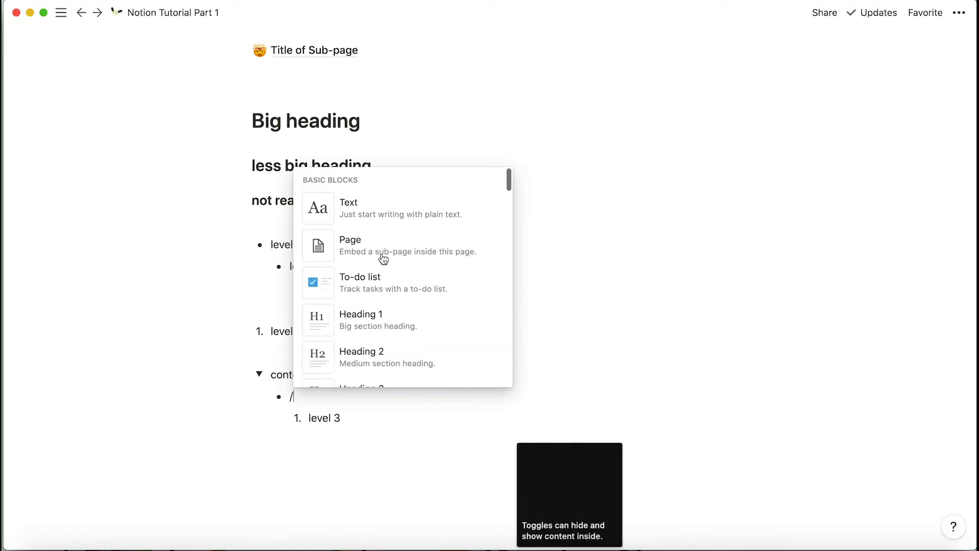
{"action": "scroll", "coordinate": [429, 323], "scroll_direction": "down", "scroll_amount": 3}
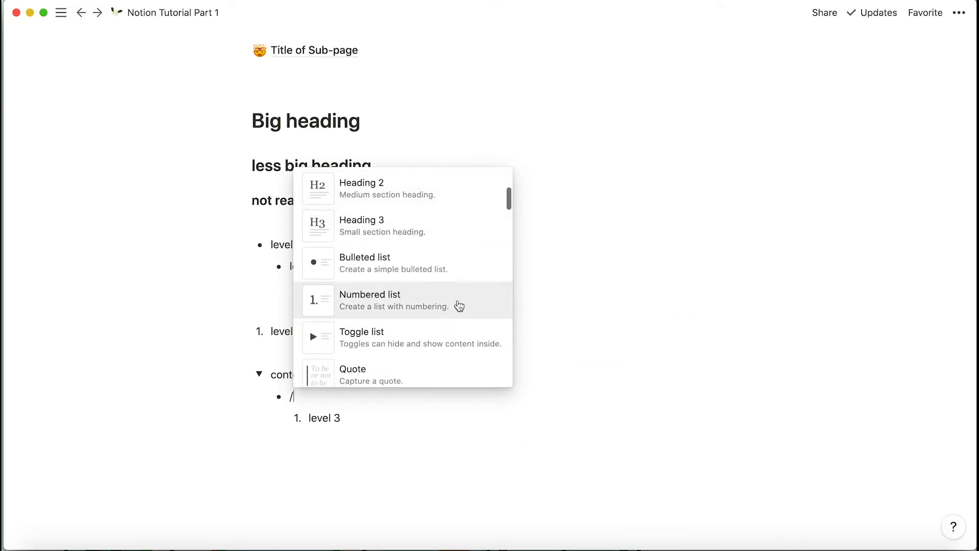
{"action": "scroll", "coordinate": [459, 306], "scroll_direction": "down", "scroll_amount": 2}
{"action": "left_click", "coordinate": [617, 335]}
- Add a quote block reading "this is a quote" one blank line below the toggle list
{"action": "left_click", "coordinate": [324, 491]}
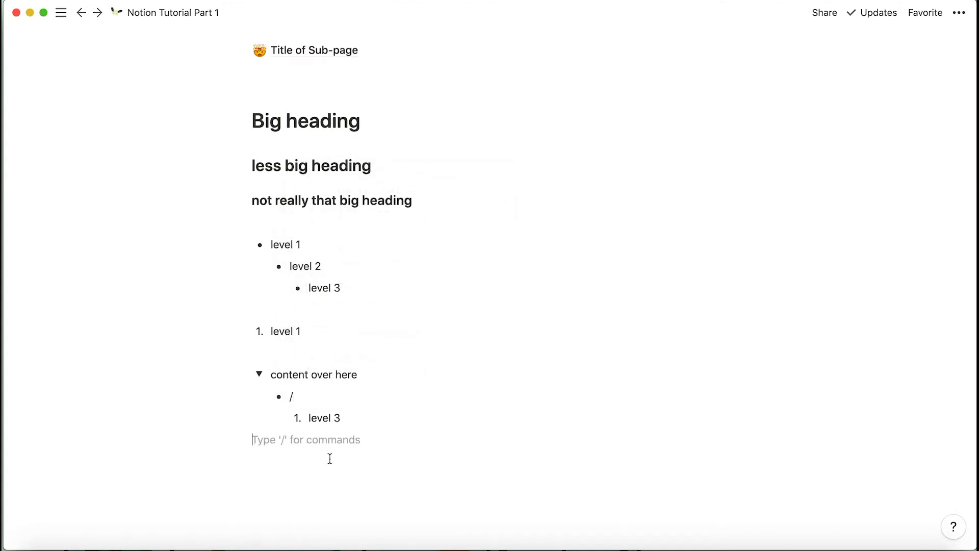
{"action": "key", "text": "Return"}
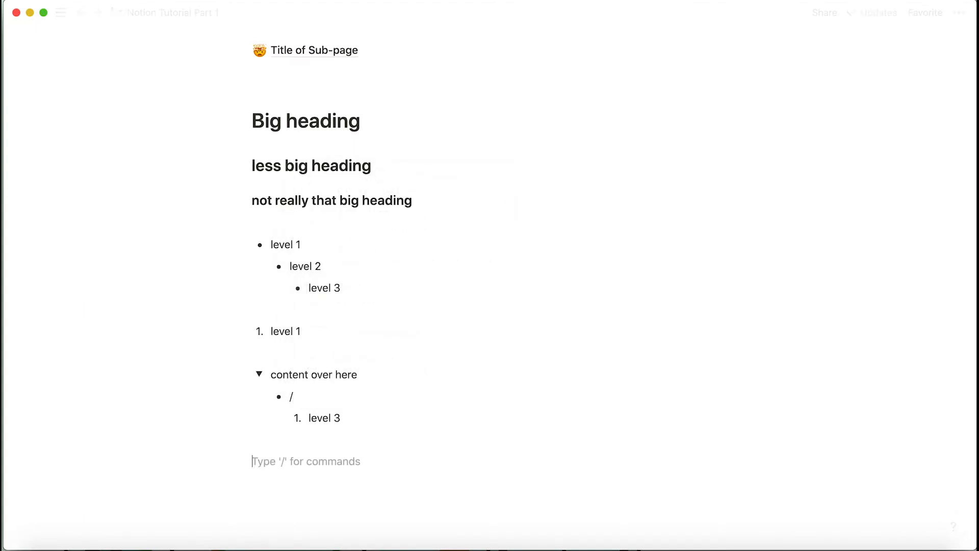
{"action": "type", "text": "/"}
{"action": "scroll", "coordinate": [352, 380], "scroll_direction": "down", "scroll_amount": 5}
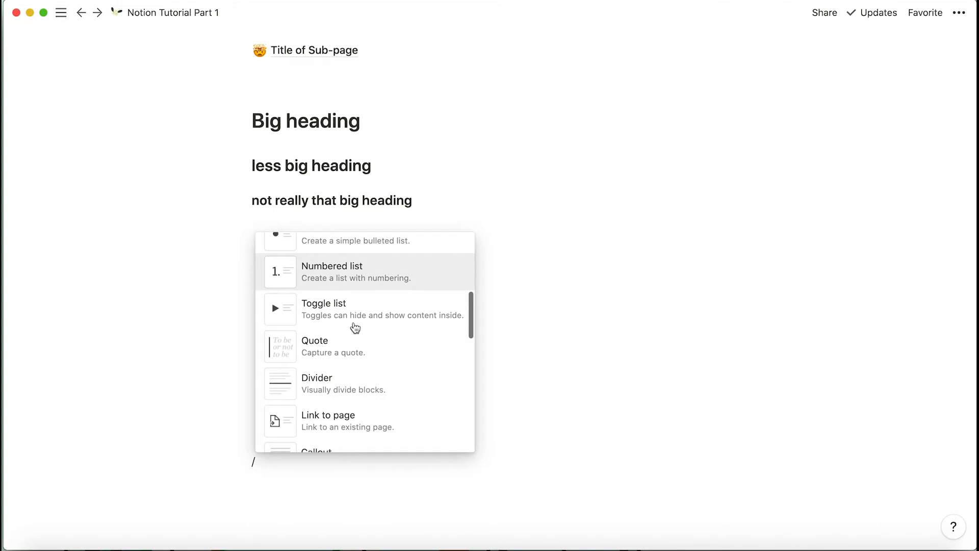
{"action": "left_click", "coordinate": [367, 351]}
{"action": "scroll", "coordinate": [345, 510], "scroll_direction": "down", "scroll_amount": 4}
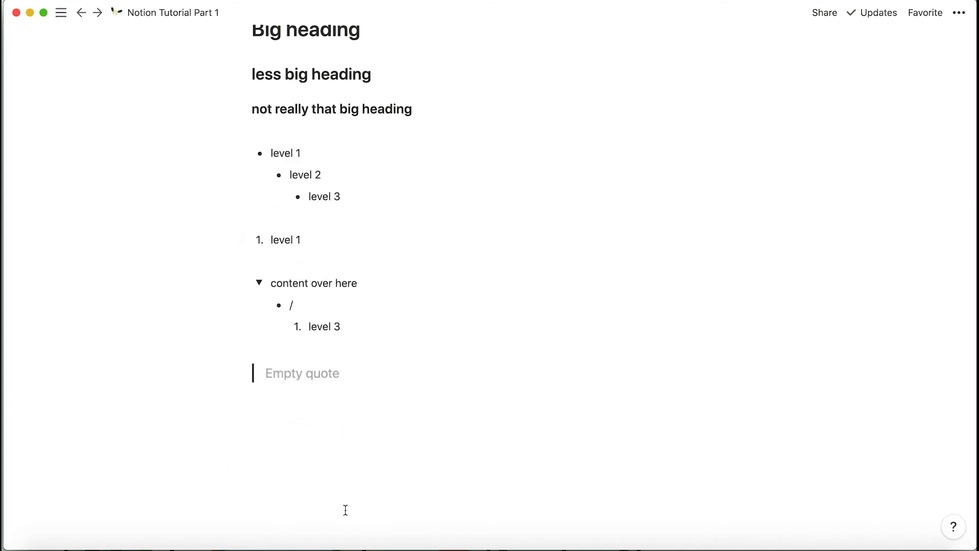
{"action": "type", "text": "this "}
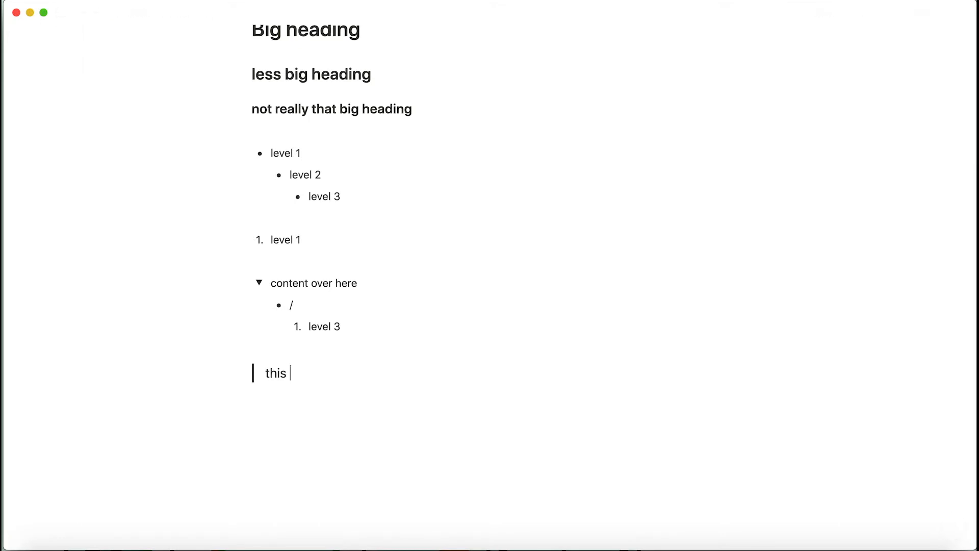
{"action": "type", "text": "is a quote"}
{"action": "key", "text": "Return"}
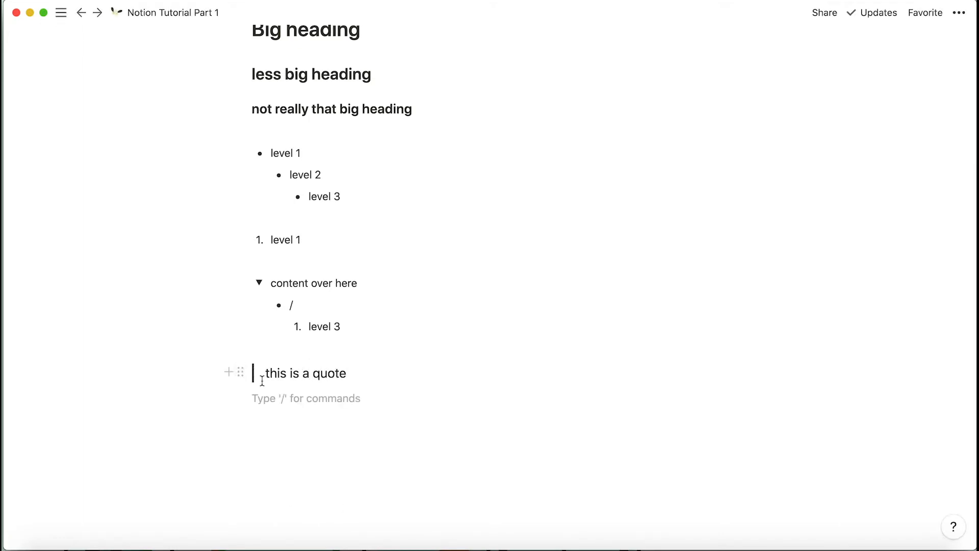
- Insert a divider one blank line below the quote
{"action": "key", "text": "Return"}
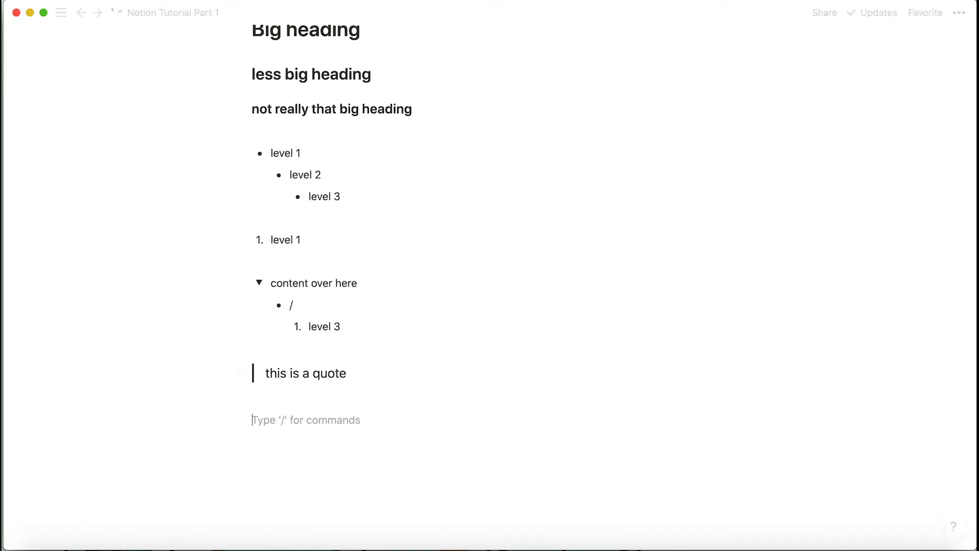
{"action": "scroll", "coordinate": [317, 413], "scroll_direction": "down", "scroll_amount": 1}
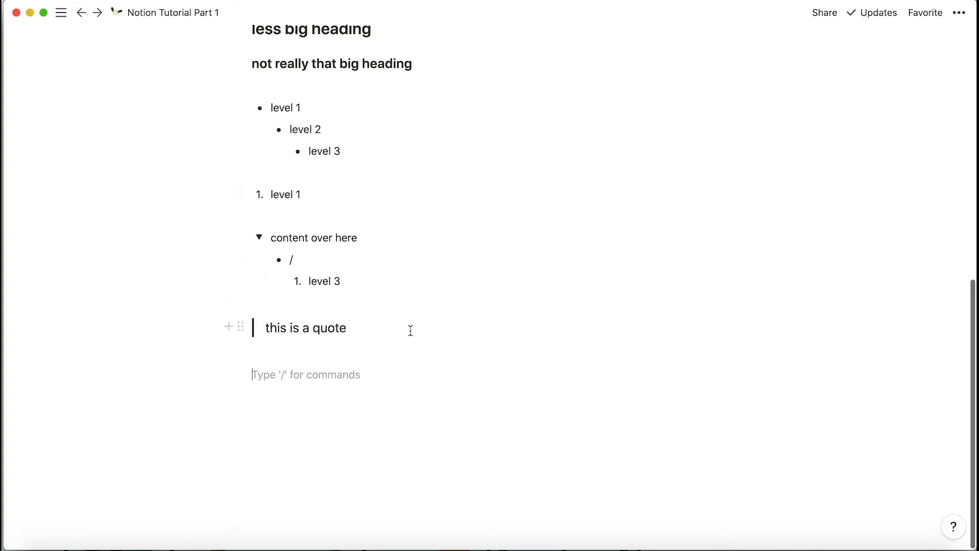
{"action": "type", "text": "/"}
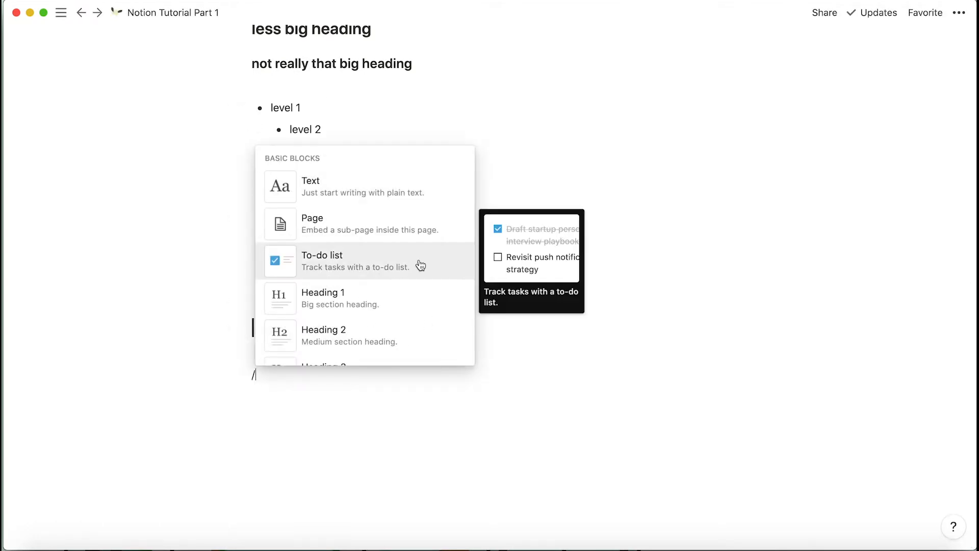
{"action": "scroll", "coordinate": [418, 265], "scroll_direction": "down", "scroll_amount": 8}
{"action": "scroll", "coordinate": [362, 209], "scroll_direction": "up", "scroll_amount": 1}
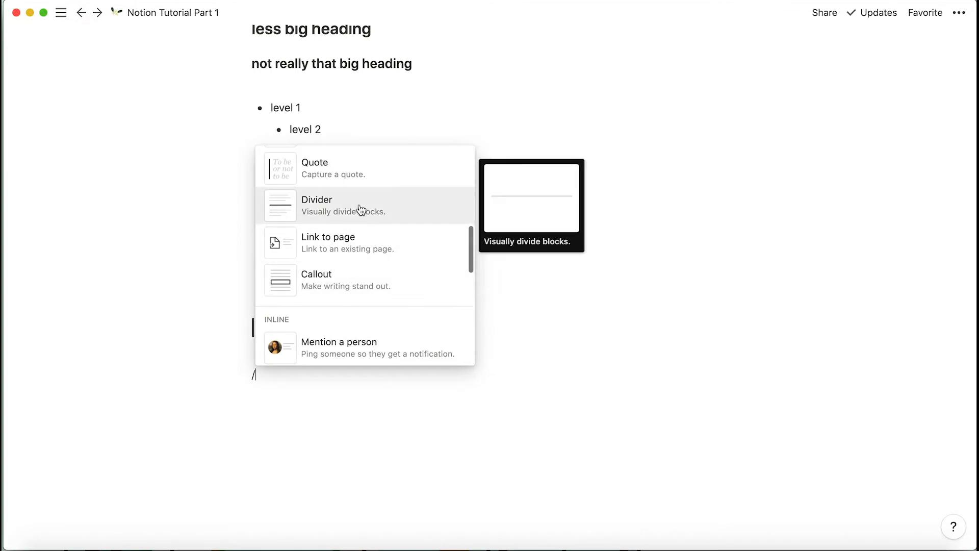
{"action": "left_click", "coordinate": [361, 209]}
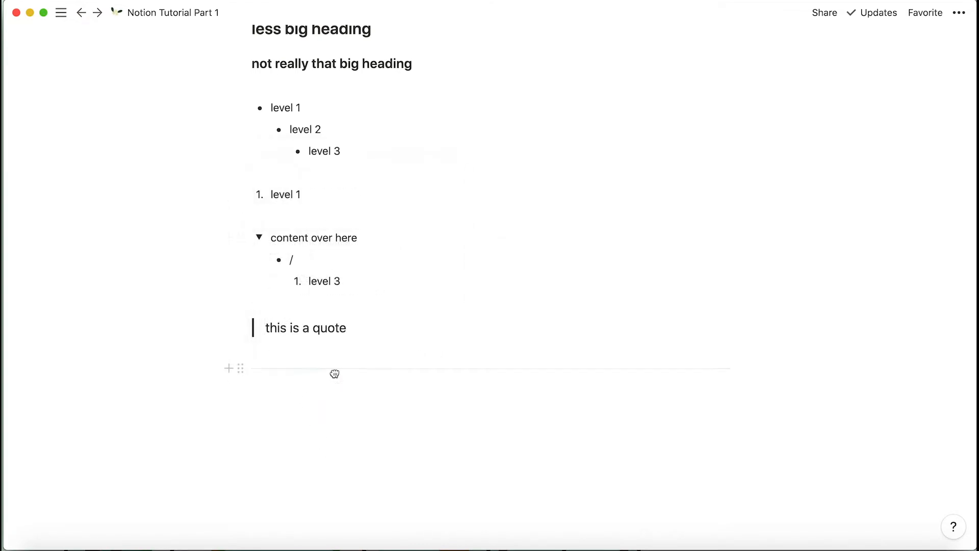
- Start empty text lines beneath the divider and select the divider block
{"action": "left_click", "coordinate": [450, 371]}
{"action": "left_click", "coordinate": [724, 375]}
{"action": "left_click", "coordinate": [722, 368]}
{"action": "left_click", "coordinate": [568, 392]}
{"action": "key", "text": "Return"}
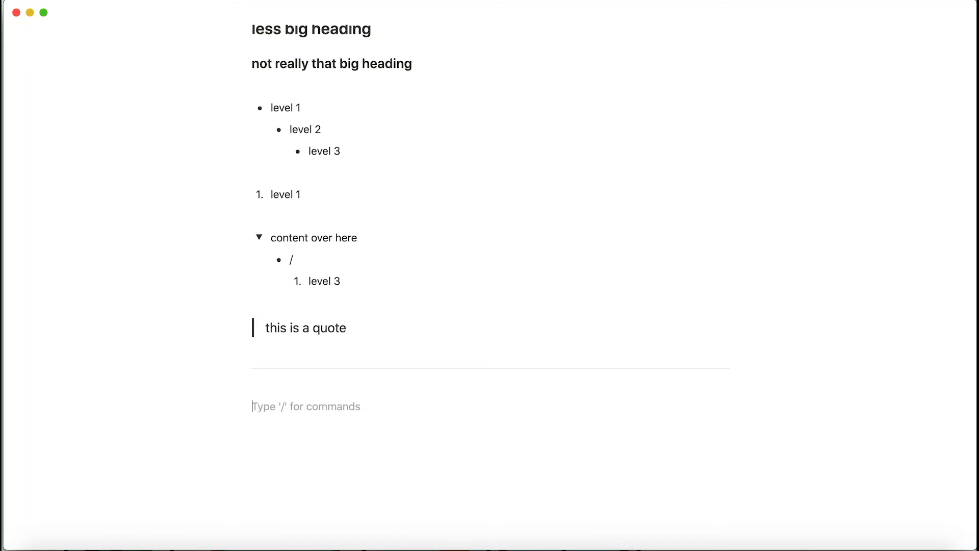
{"action": "left_click", "coordinate": [261, 367]}
{"action": "left_click", "coordinate": [342, 386]}
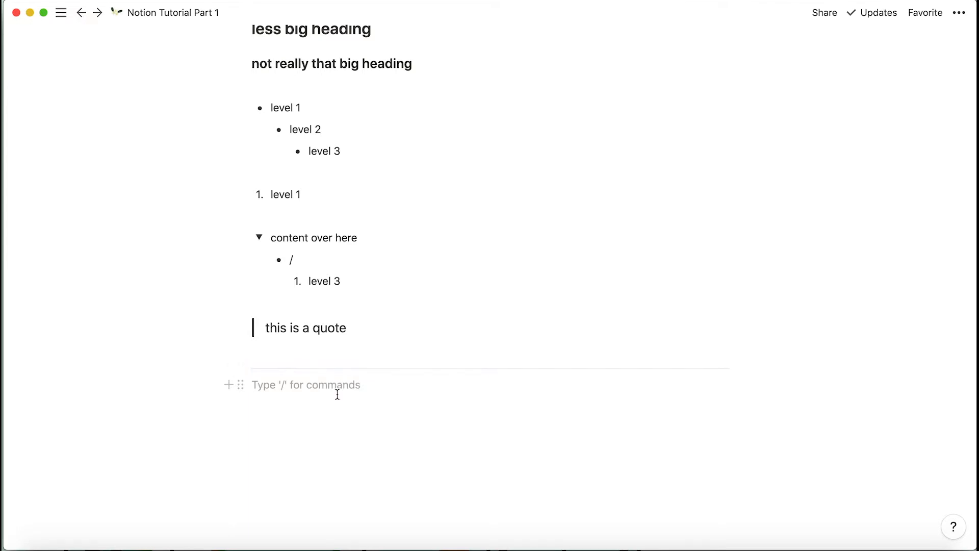
{"action": "left_click", "coordinate": [306, 368]}
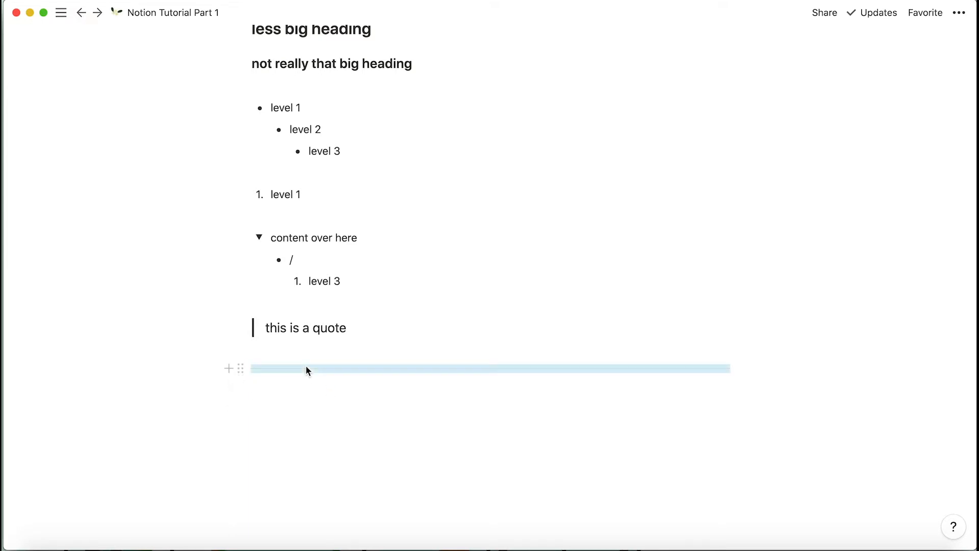
{"action": "left_click", "coordinate": [319, 387]}
{"action": "left_click", "coordinate": [320, 405]}
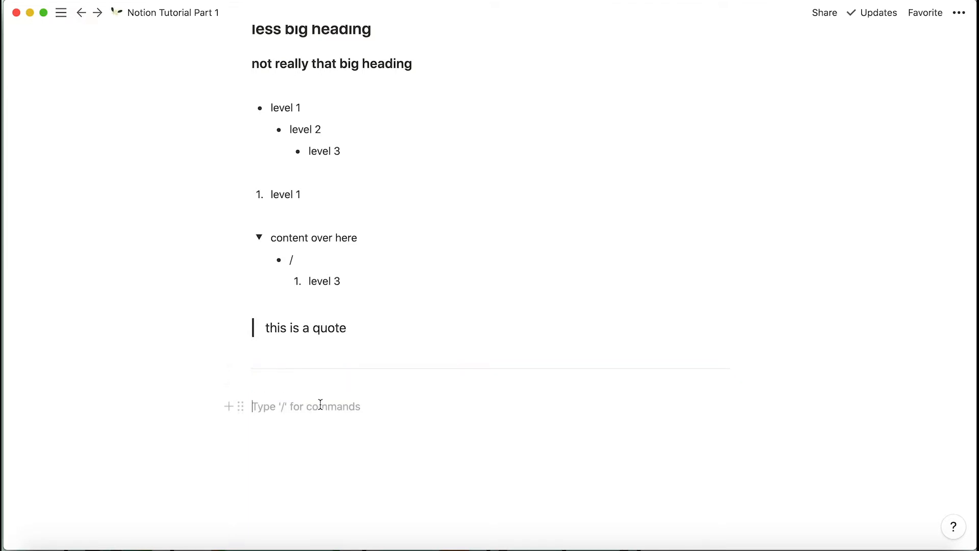
{"action": "left_click", "coordinate": [280, 370]}
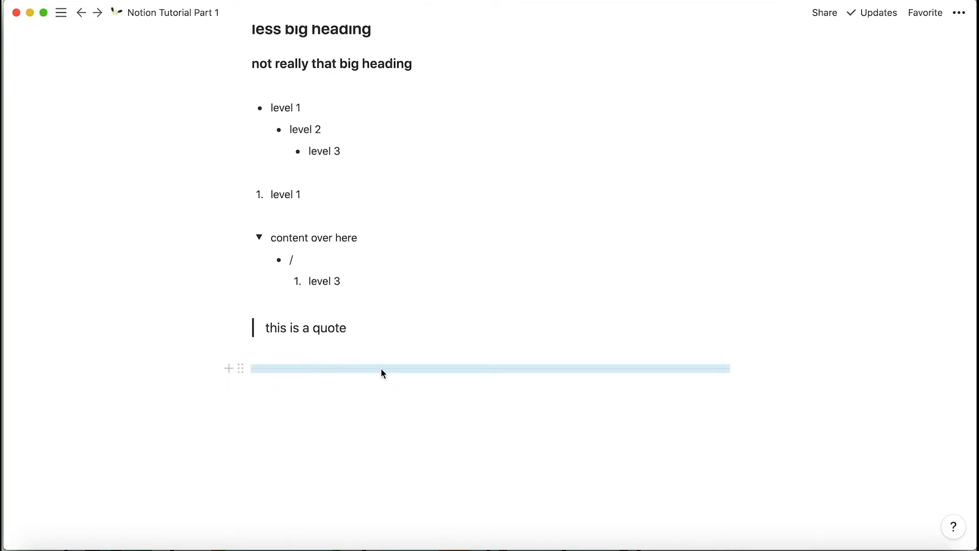
{"action": "left_click", "coordinate": [359, 401]}
- Insert a link to the existing page "Made by Maisie Templates" one blank line below the divider
{"action": "left_click", "coordinate": [333, 388]}
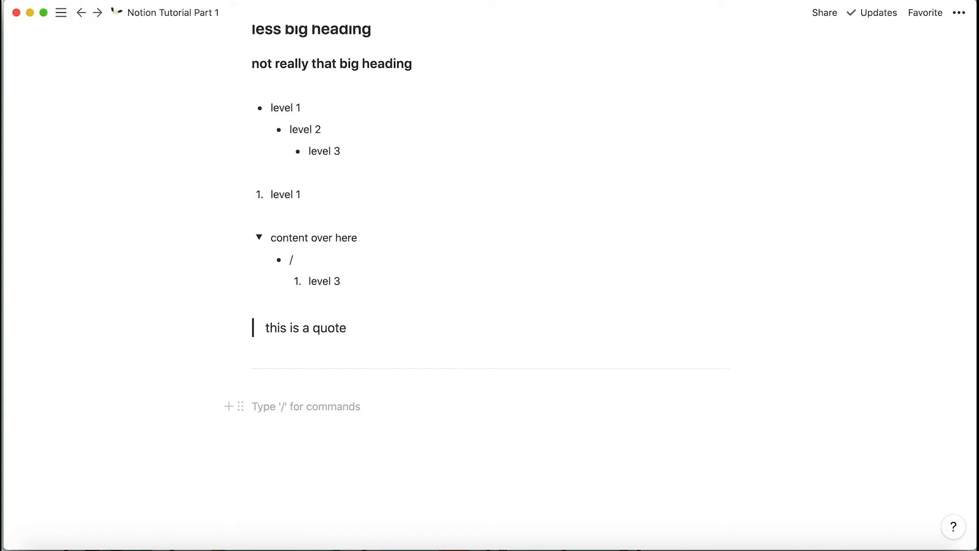
{"action": "type", "text": "/"}
{"action": "scroll", "coordinate": [291, 285], "scroll_direction": "down", "scroll_amount": 10}
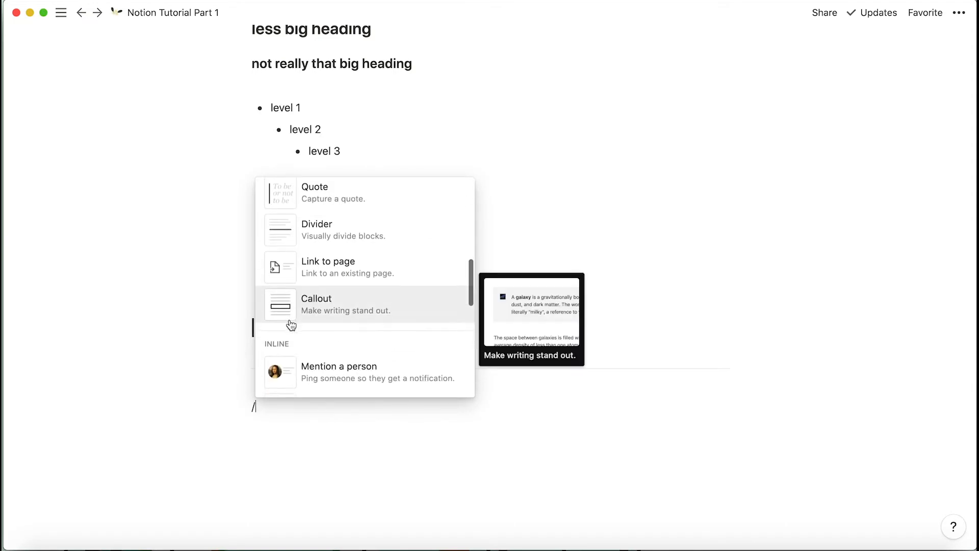
{"action": "scroll", "coordinate": [291, 325], "scroll_direction": "down", "scroll_amount": 2}
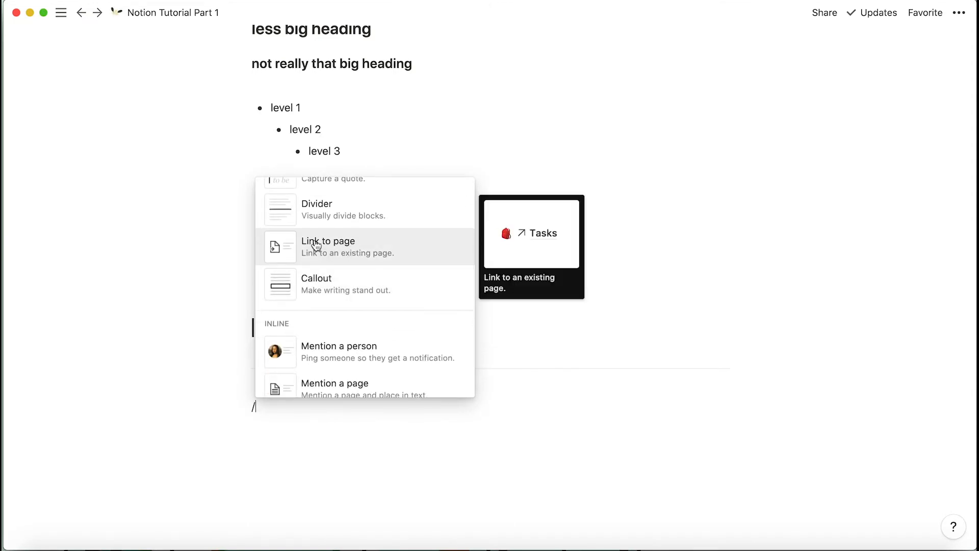
{"action": "left_click", "coordinate": [352, 244]}
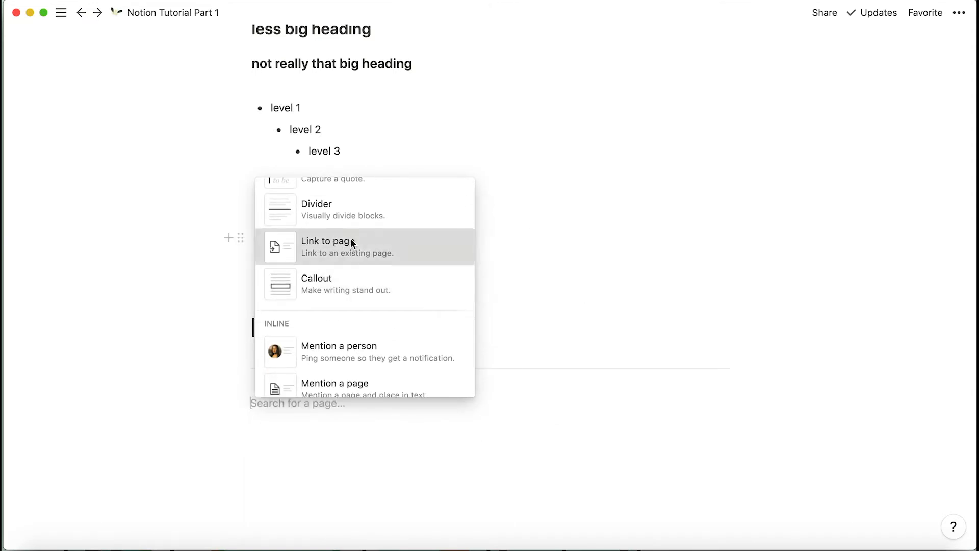
{"action": "scroll", "coordinate": [398, 317], "scroll_direction": "down", "scroll_amount": 1}
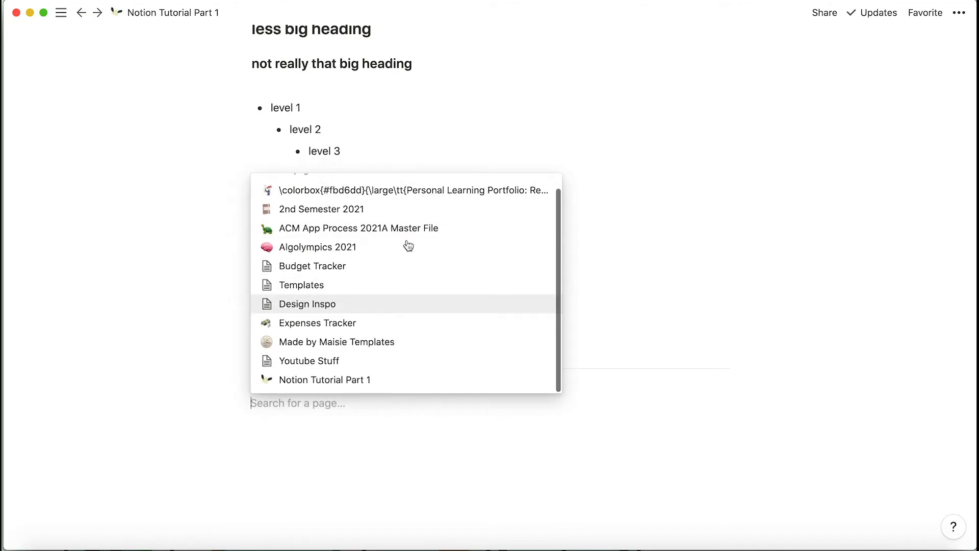
{"action": "scroll", "coordinate": [360, 273], "scroll_direction": "up", "scroll_amount": 1}
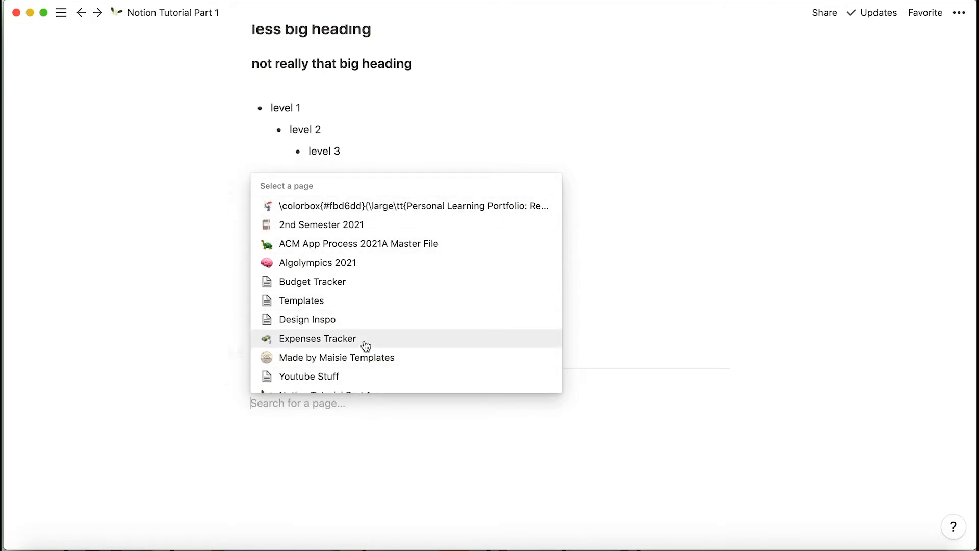
{"action": "scroll", "coordinate": [366, 344], "scroll_direction": "down", "scroll_amount": 1}
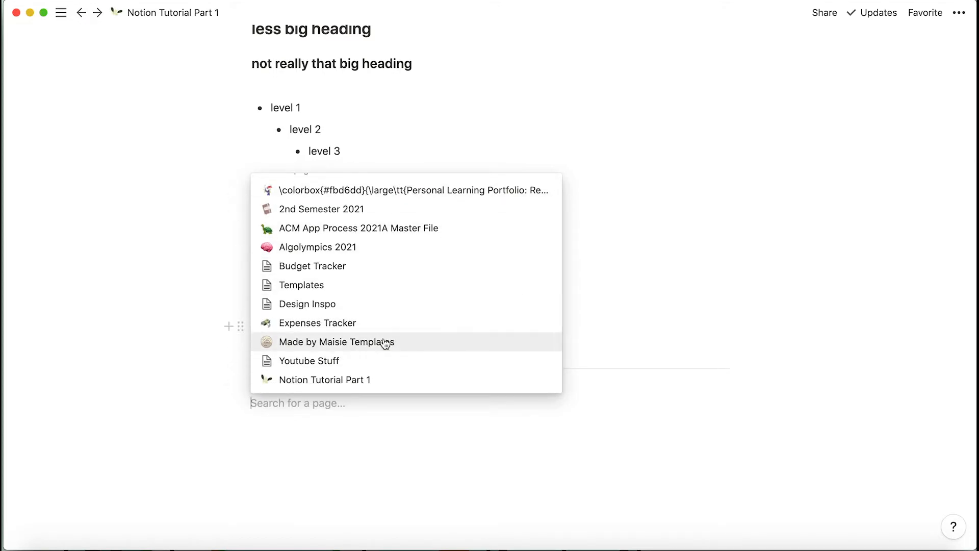
{"action": "left_click", "coordinate": [385, 343]}
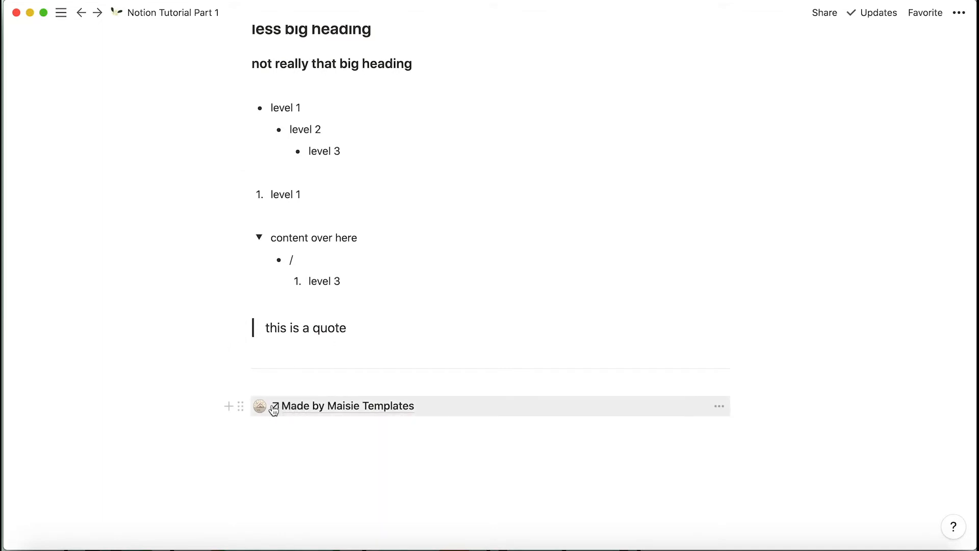
- Follow the Made by Maisie Templates link to view that page and return to the tutorial page, twice
{"action": "left_click", "coordinate": [329, 406]}
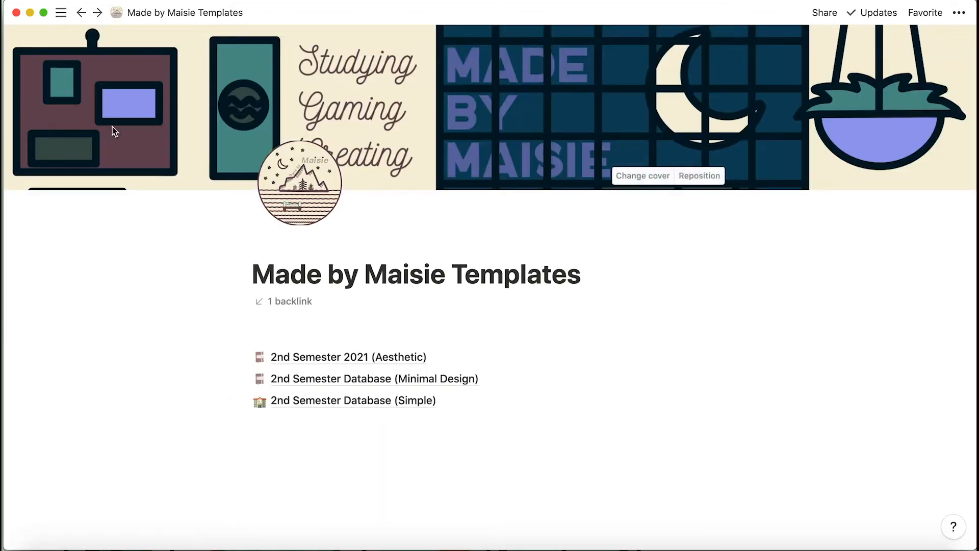
{"action": "left_click", "coordinate": [82, 12]}
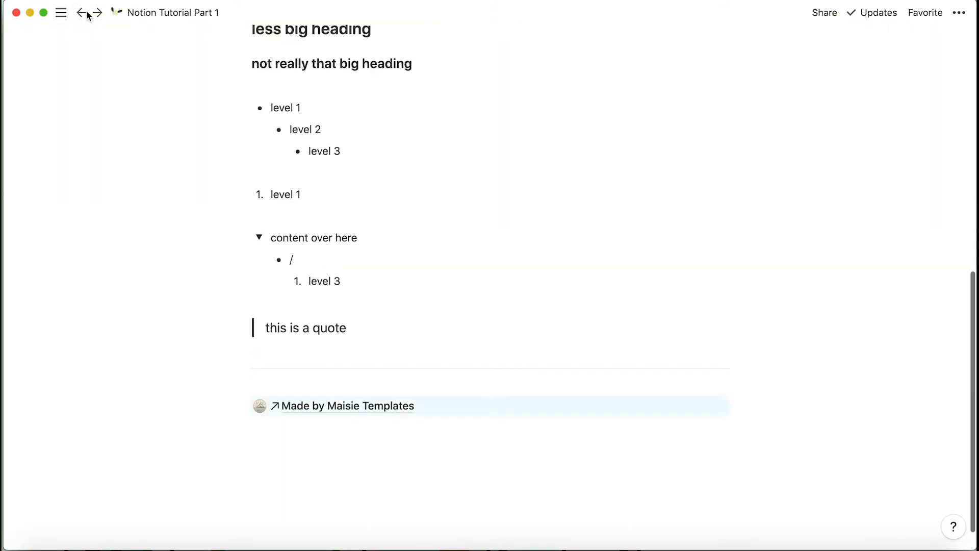
{"action": "left_click", "coordinate": [313, 408]}
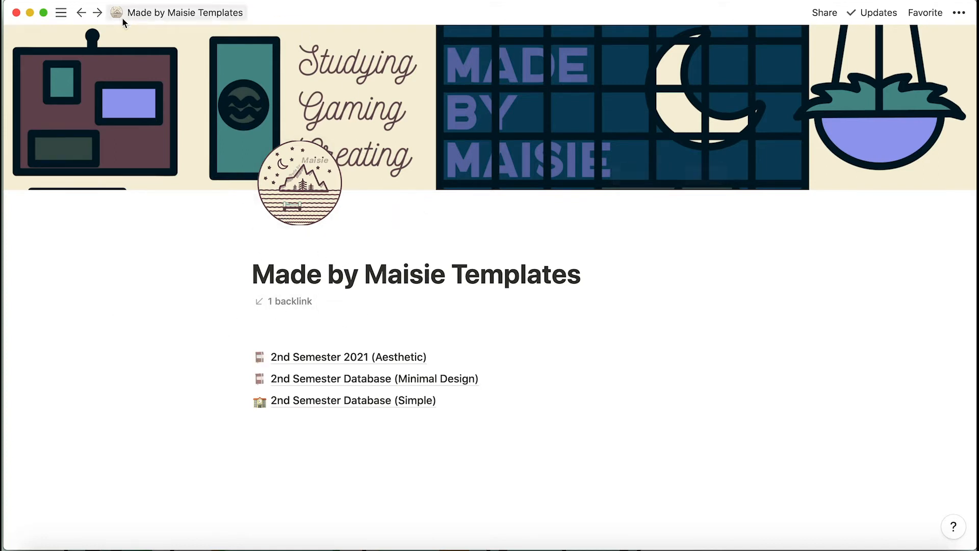
{"action": "left_click", "coordinate": [81, 13]}
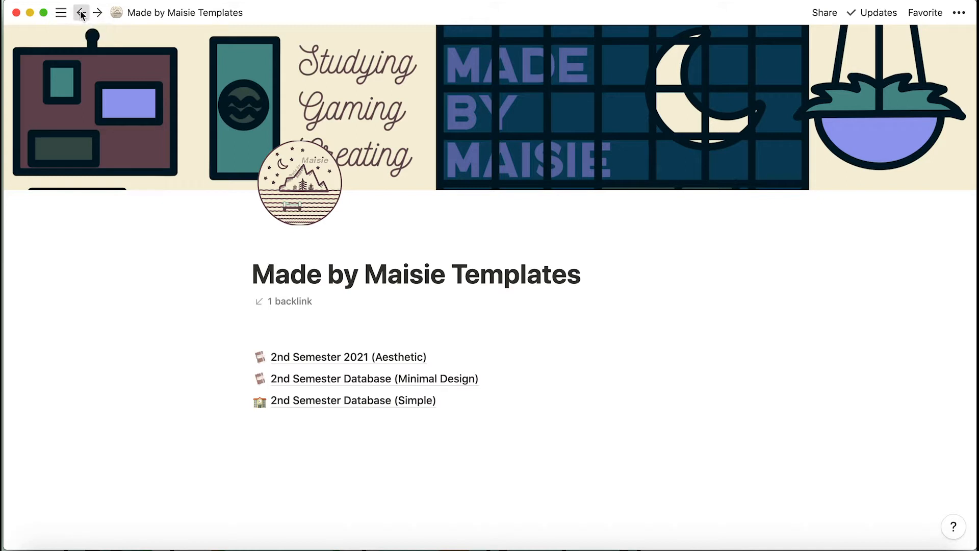
{"action": "left_click", "coordinate": [324, 439]}
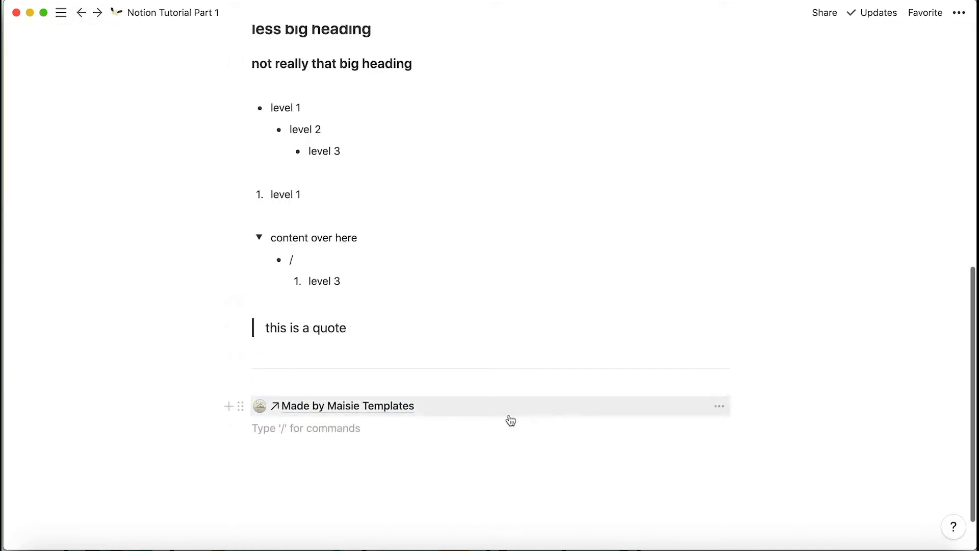
- View the actions available for the Made by Maisie Templates link block without applying any
{"action": "left_click", "coordinate": [718, 407]}
{"action": "left_click", "coordinate": [714, 428]}
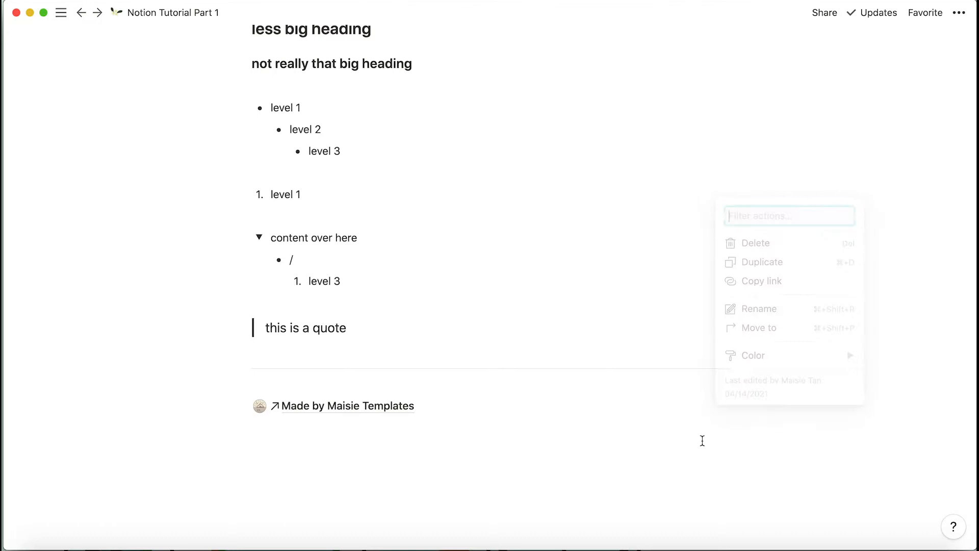
{"action": "mouse_move", "coordinate": [237, 407]}
{"action": "left_mouse_down"}
{"action": "mouse_move", "coordinate": [569, 424]}
{"action": "mouse_move", "coordinate": [407, 461]}
{"action": "mouse_move", "coordinate": [241, 406]}
{"action": "left_mouse_up"}
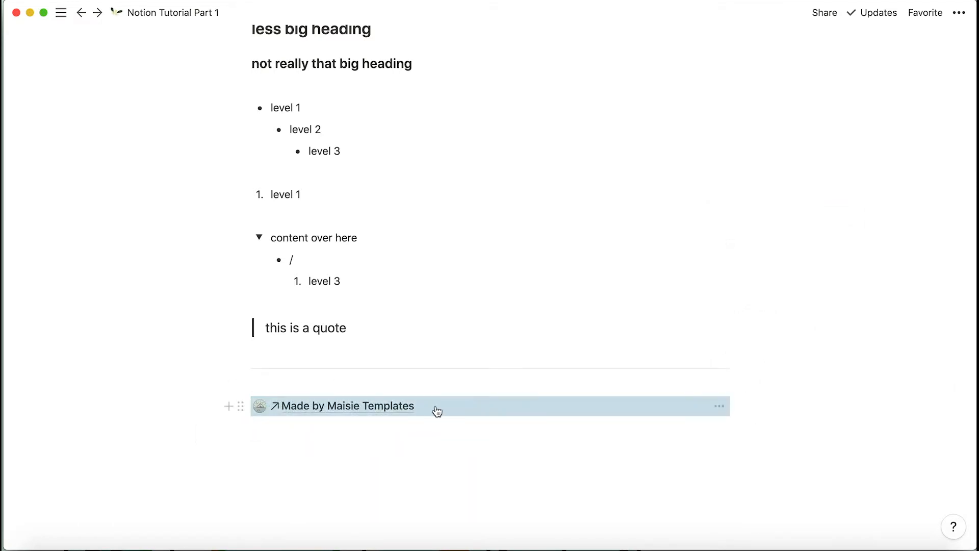
- Add a callout block reading "this is a callout" directly below the page link
{"action": "left_click", "coordinate": [398, 428]}
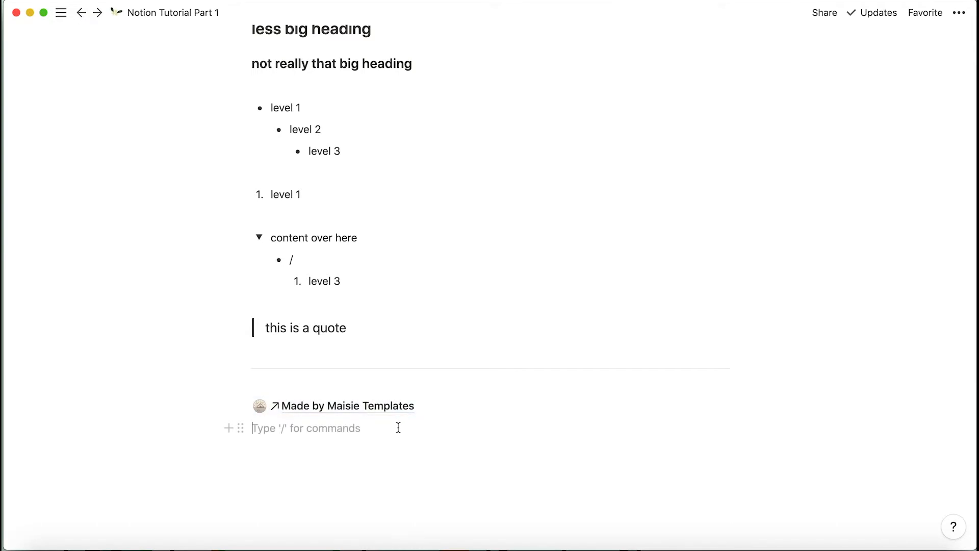
{"action": "type", "text": "/"}
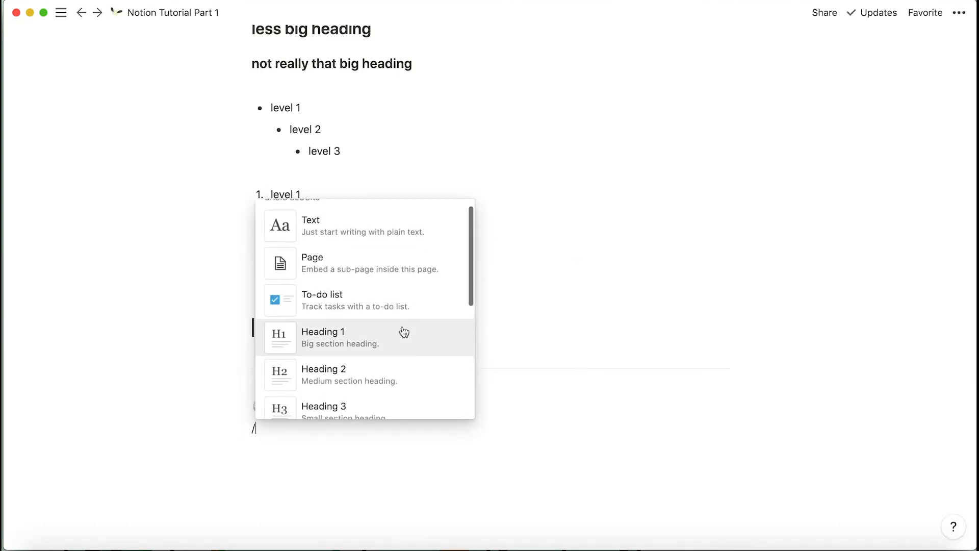
{"action": "scroll", "coordinate": [404, 332], "scroll_direction": "up", "scroll_amount": 1}
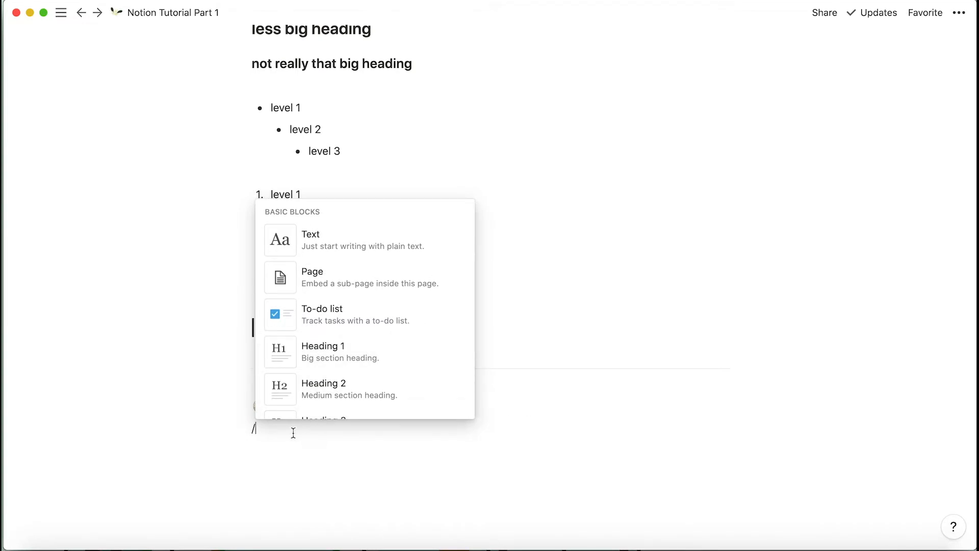
{"action": "type", "text": "call"}
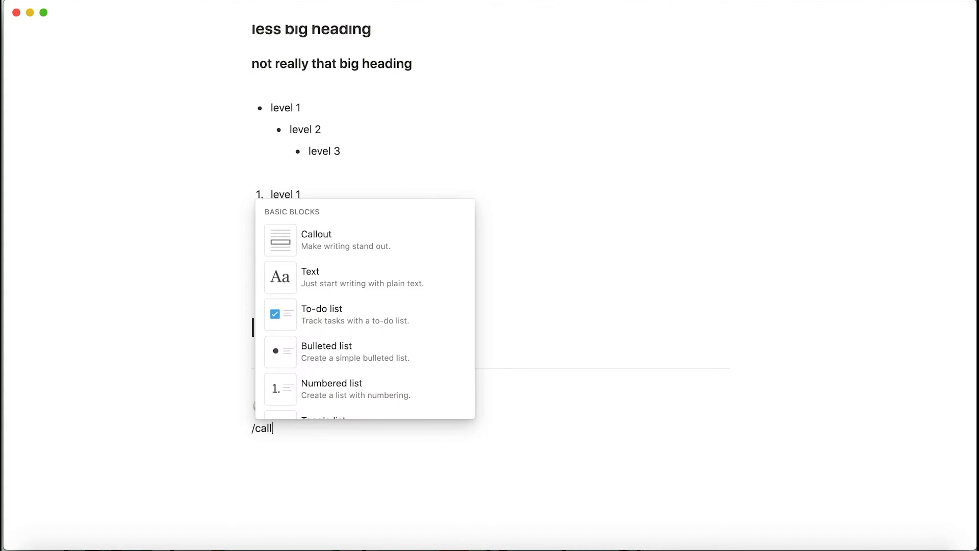
{"action": "left_click", "coordinate": [358, 239]}
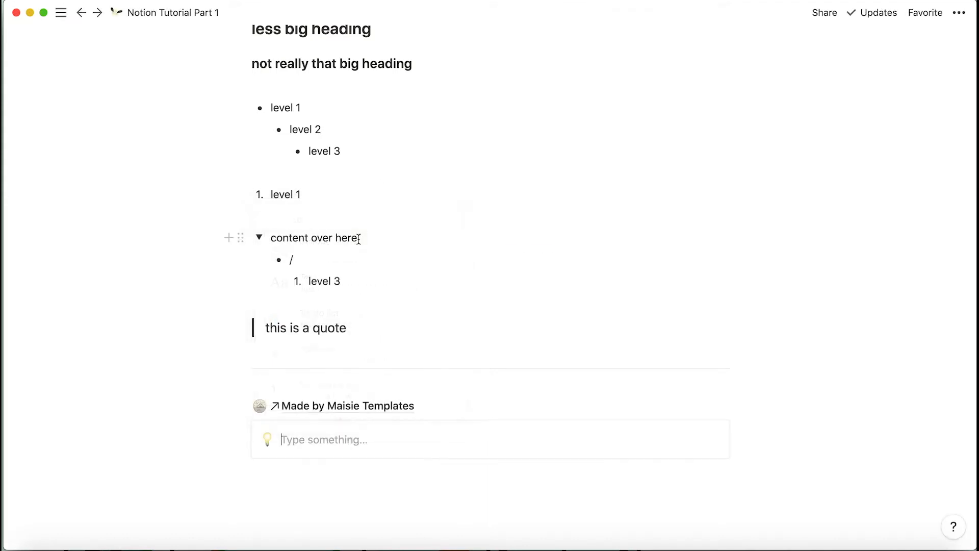
{"action": "scroll", "coordinate": [325, 471], "scroll_direction": "down", "scroll_amount": 3}
{"action": "type", "text": "this is a callout"}
{"action": "key", "text": "Return"}
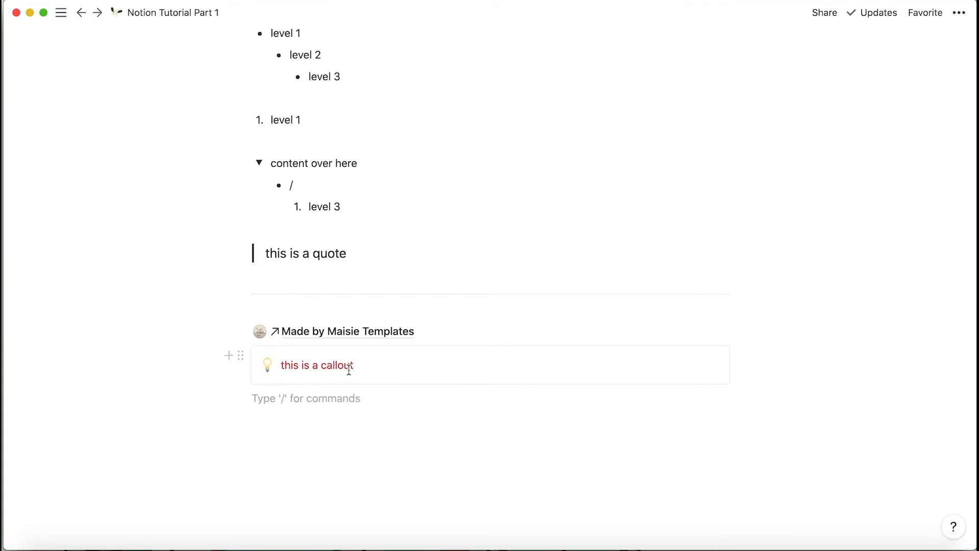
- Select the callout text and look at its block conversion and link formatting options
{"action": "left_click_drag", "start_coordinate": [362, 365], "coordinate": [278, 365]}
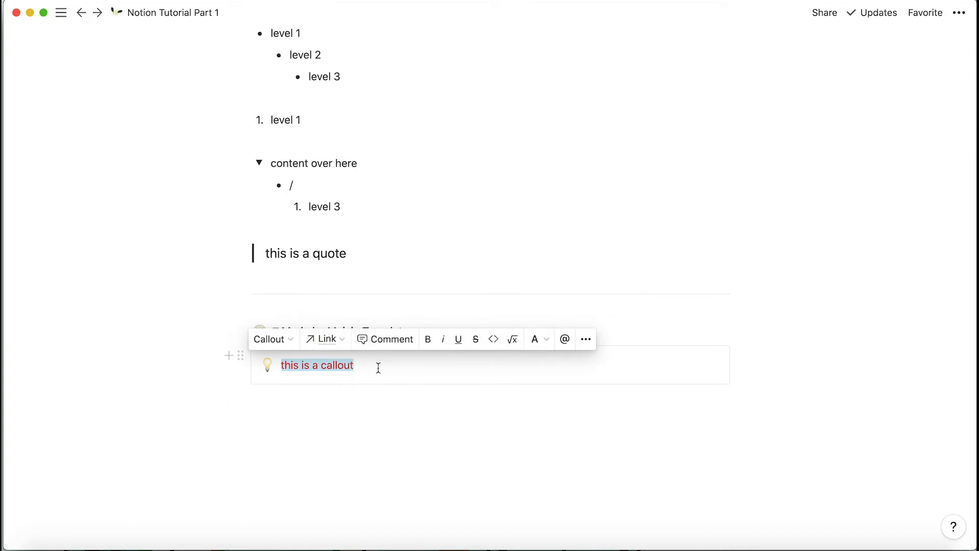
{"action": "left_click", "coordinate": [285, 341]}
{"action": "left_click", "coordinate": [337, 339]}
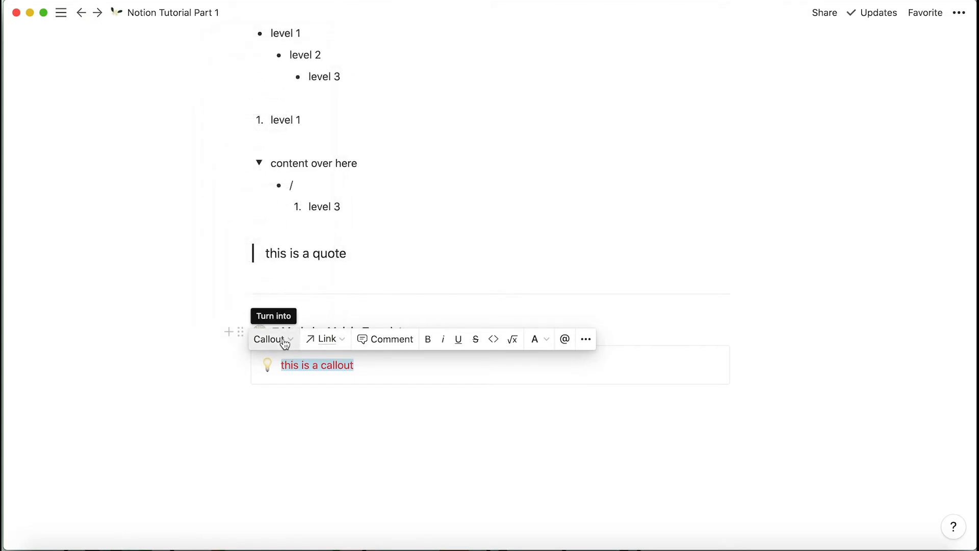
{"action": "left_click", "coordinate": [283, 339]}
{"action": "left_click", "coordinate": [334, 340]}
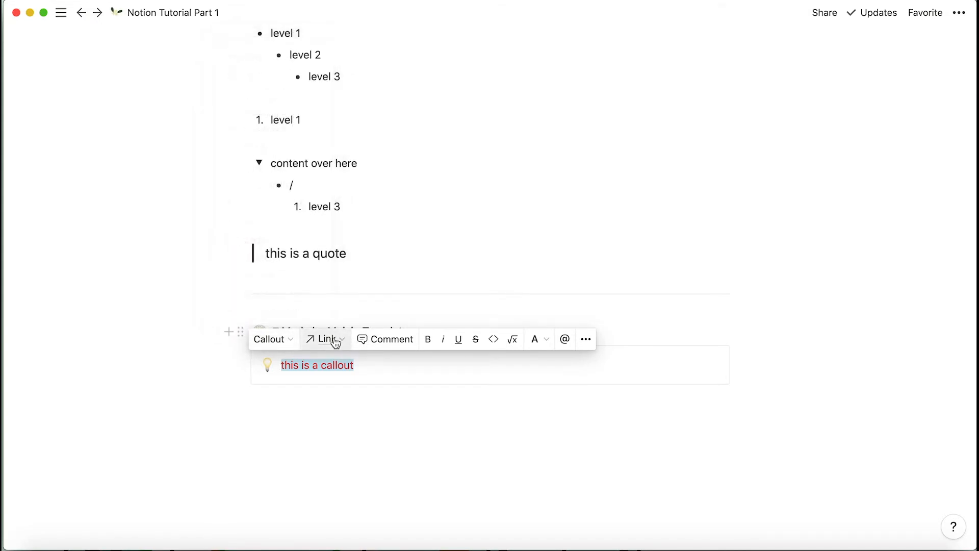
{"action": "left_click", "coordinate": [336, 341]}
{"action": "left_click", "coordinate": [344, 344]}
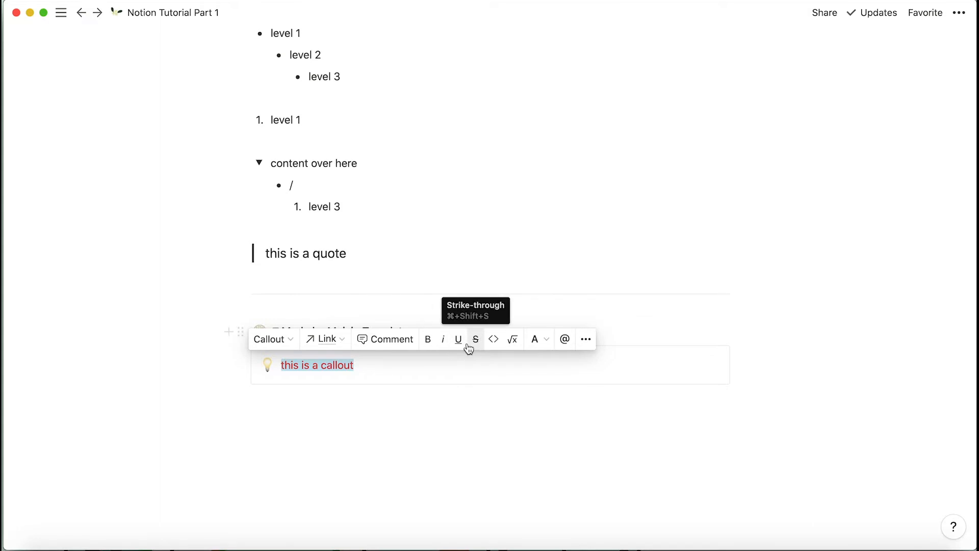
- Browse the text and background colours offered for the selected callout text without applying one
{"action": "left_click", "coordinate": [536, 340]}
{"action": "scroll", "coordinate": [531, 433], "scroll_direction": "down", "scroll_amount": 3}
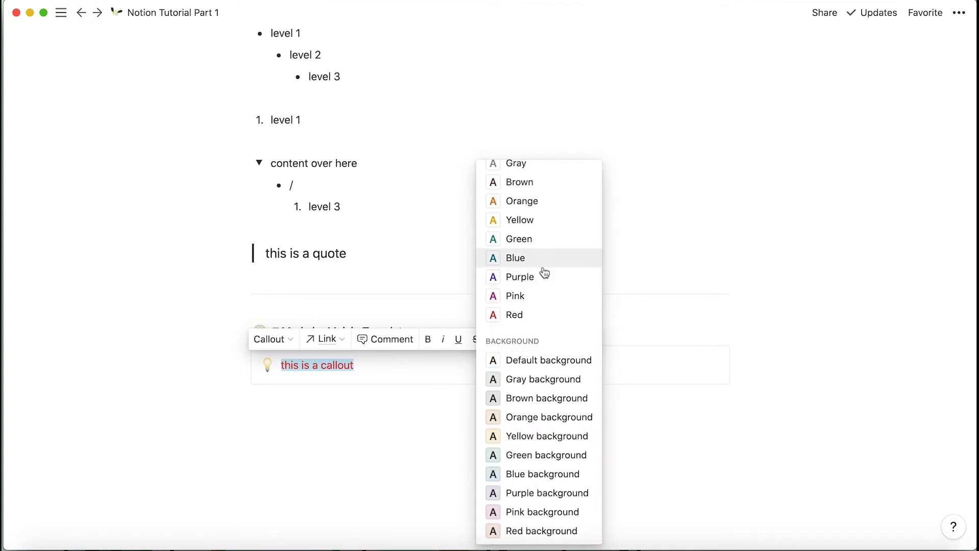
{"action": "scroll", "coordinate": [529, 258], "scroll_direction": "up", "scroll_amount": 3}
{"action": "key", "text": "Escape"}
{"action": "left_click", "coordinate": [537, 339]}
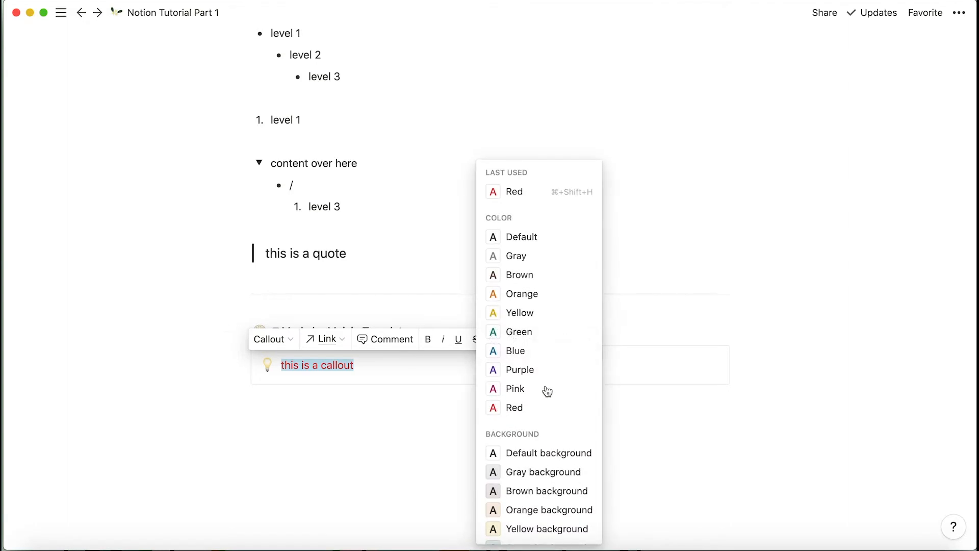
{"action": "scroll", "coordinate": [547, 391], "scroll_direction": "down", "scroll_amount": 3}
{"action": "key", "text": "Escape"}
{"action": "left_click", "coordinate": [392, 398]}
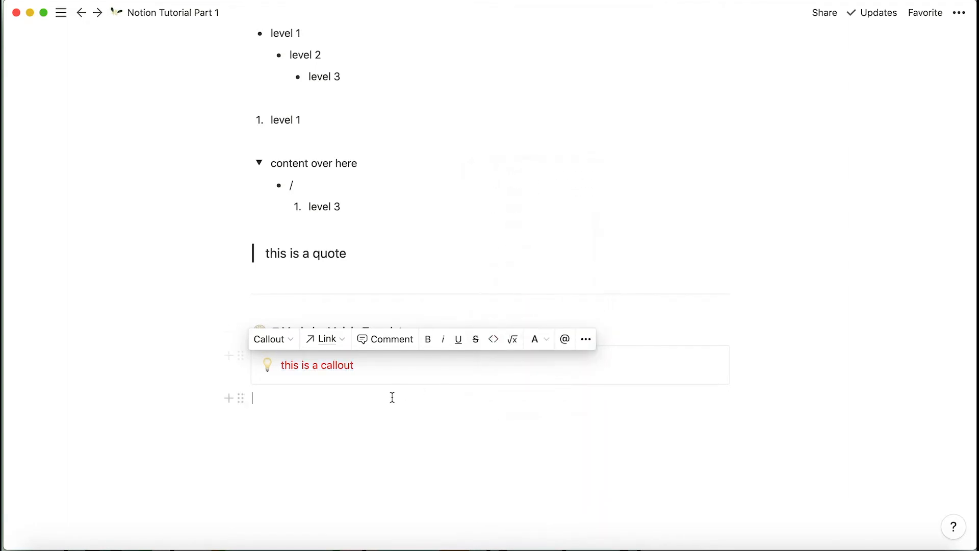
- Reset the callout block to the Default colour and Default background
{"action": "left_click", "coordinate": [240, 360]}
{"action": "mouse_move", "coordinate": [233, 434]}
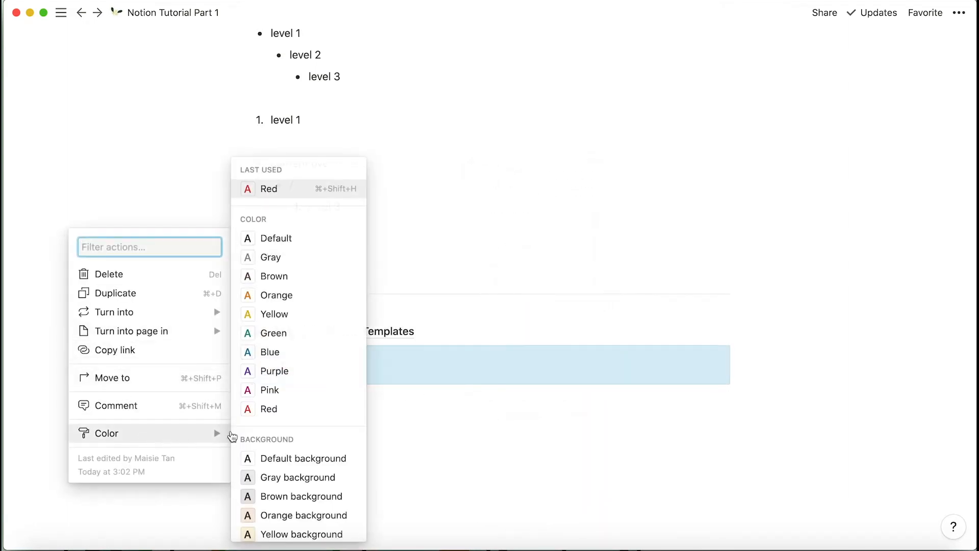
{"action": "left_click", "coordinate": [280, 239]}
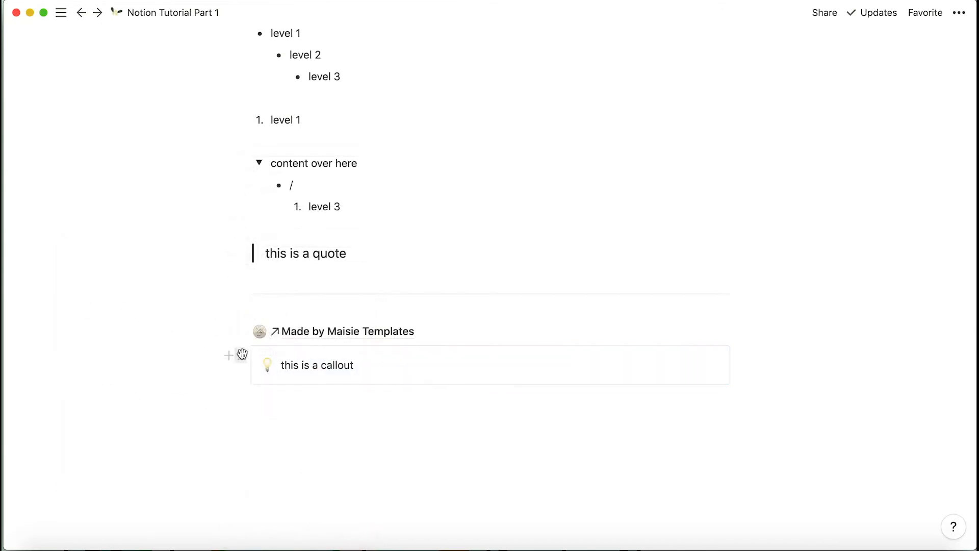
{"action": "left_click", "coordinate": [242, 354]}
{"action": "mouse_move", "coordinate": [127, 434]}
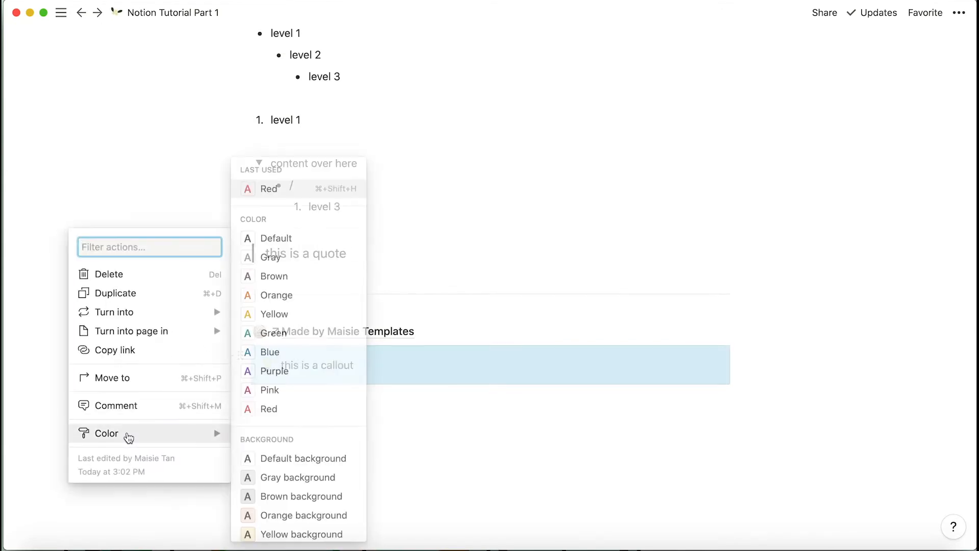
{"action": "left_click", "coordinate": [280, 458]}
{"action": "left_click", "coordinate": [320, 403]}
{"action": "left_click", "coordinate": [419, 358]}
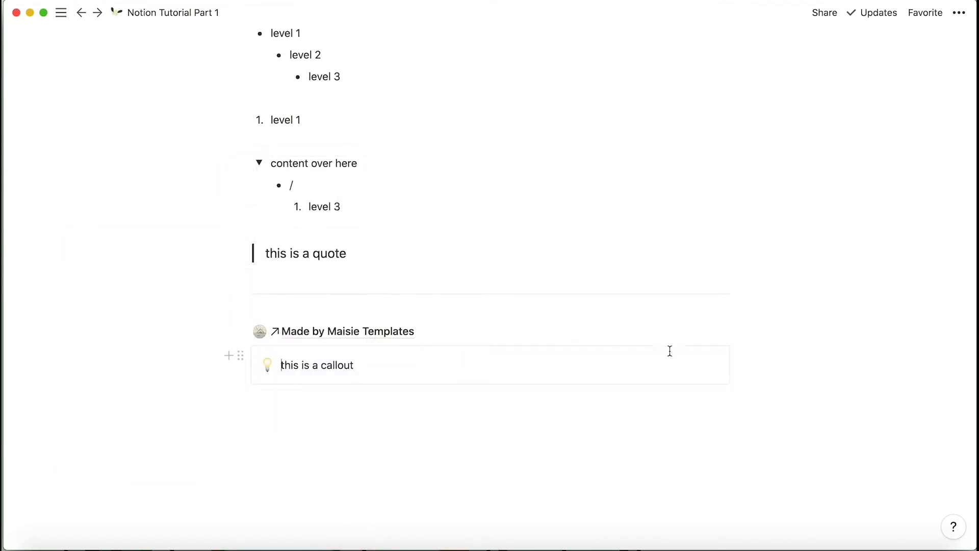
- Open the Made by Maisie Templates page from its link above the callout
{"action": "key", "text": "Escape"}
{"action": "left_click", "coordinate": [702, 335]}
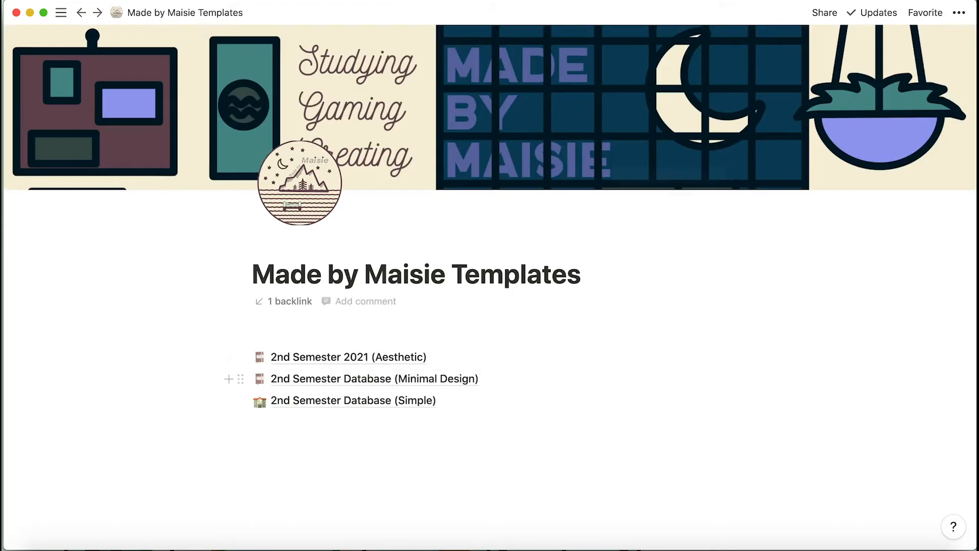
- Return to the Notion Tutorial Part 1 page and look at the callout icon's emoji and image upload options
{"action": "left_click", "coordinate": [81, 12]}
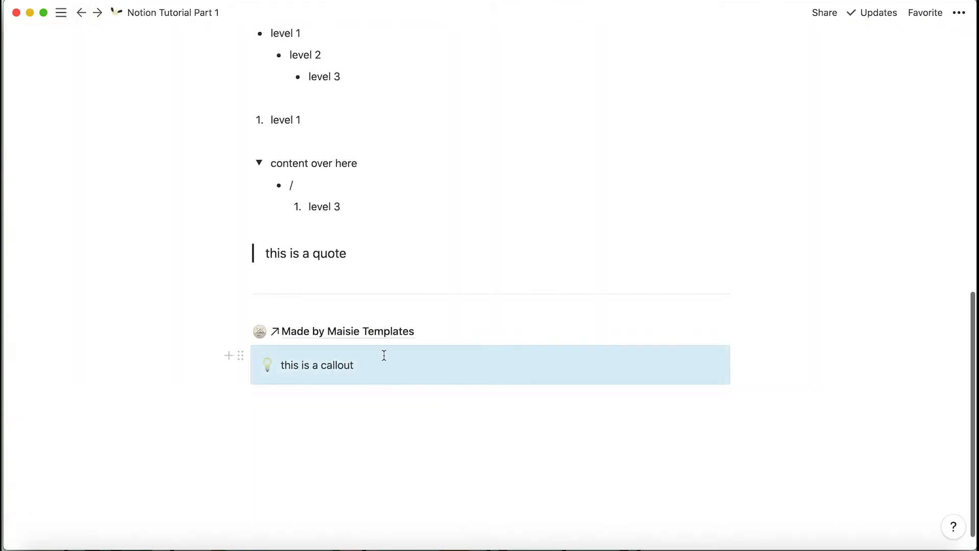
{"action": "left_click", "coordinate": [306, 400]}
{"action": "left_click", "coordinate": [266, 342]}
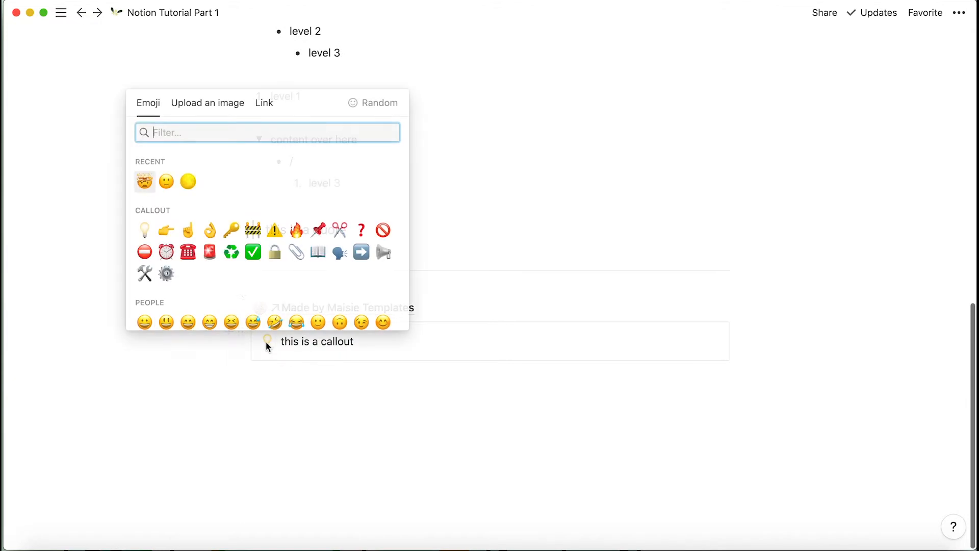
{"action": "scroll", "coordinate": [239, 230], "scroll_direction": "down", "scroll_amount": 5}
{"action": "left_click", "coordinate": [213, 109]}
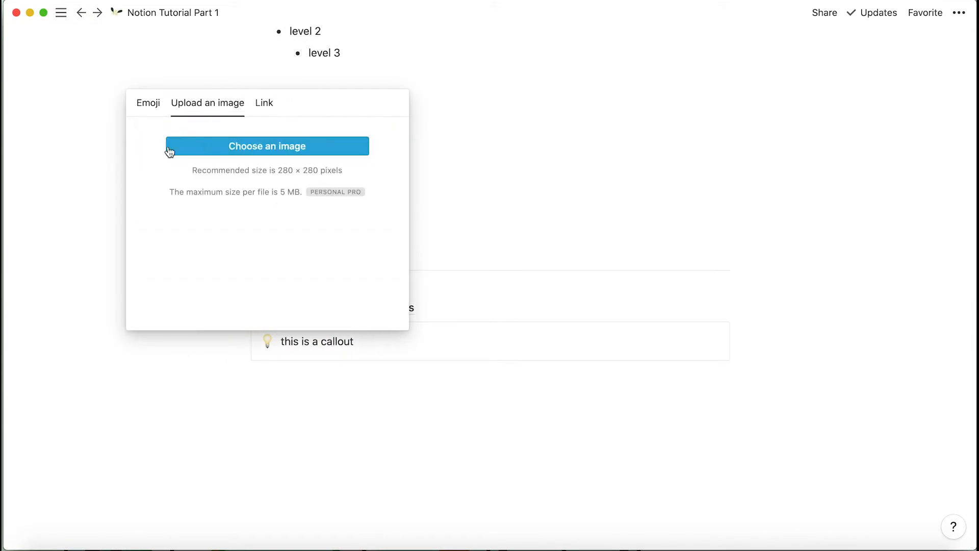
{"action": "left_click", "coordinate": [147, 103]}
{"action": "left_click", "coordinate": [272, 296]}
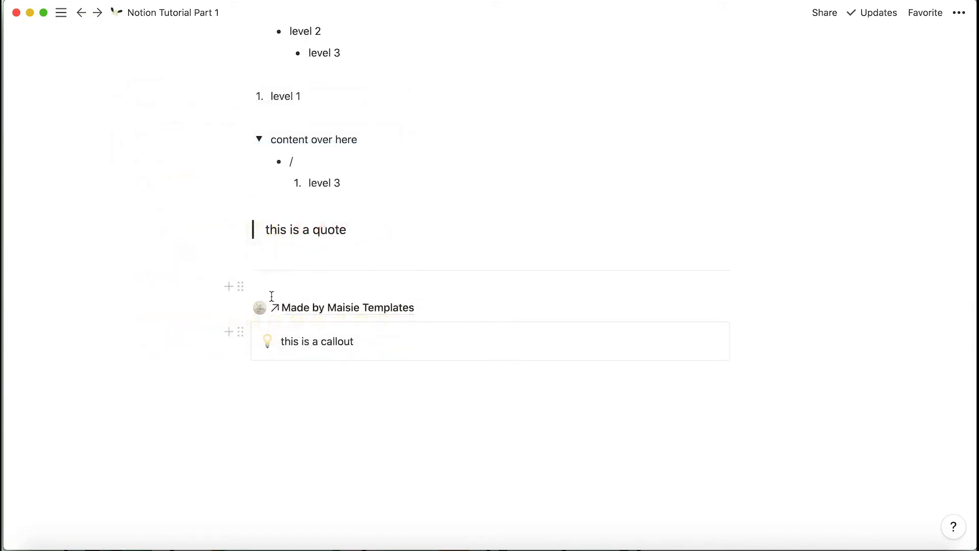
- Apply the Gray background to the callout block
{"action": "left_click", "coordinate": [240, 332]}
{"action": "mouse_move", "coordinate": [212, 416]}
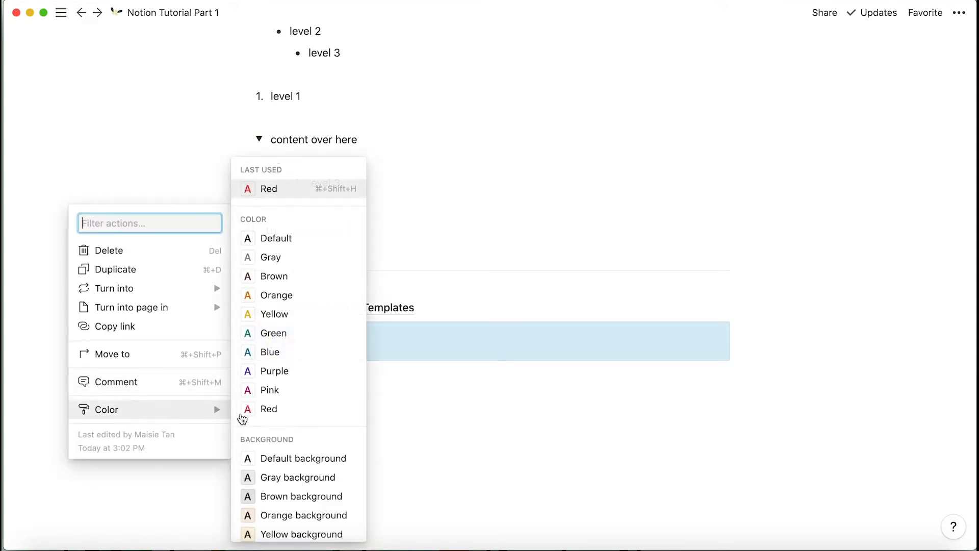
{"action": "scroll", "coordinate": [269, 422], "scroll_direction": "down", "scroll_amount": 3}
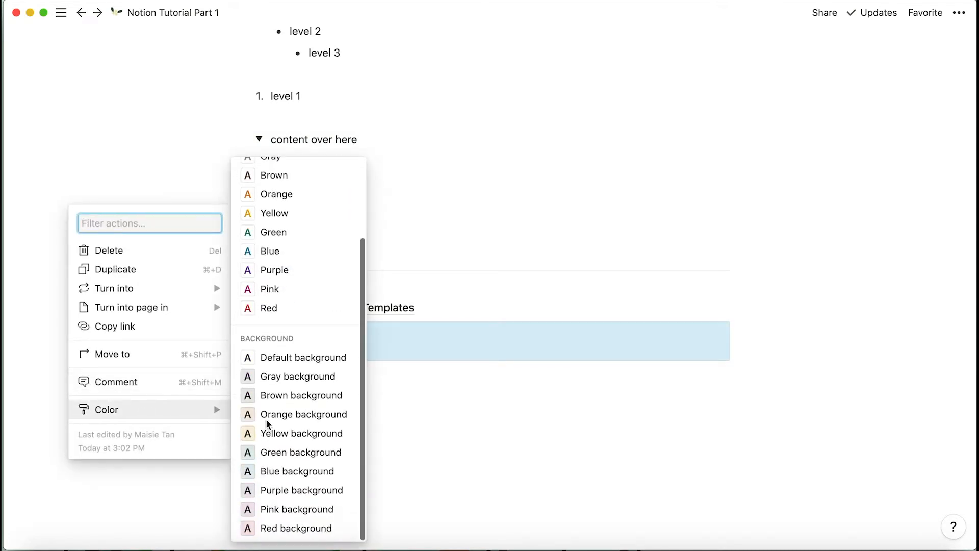
{"action": "left_click", "coordinate": [325, 376]}
{"action": "left_click", "coordinate": [400, 447]}
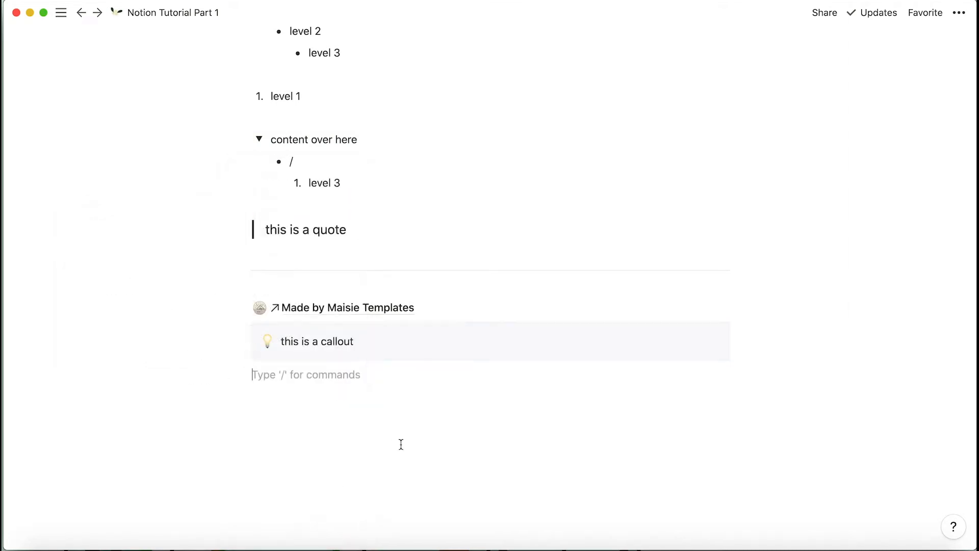
- Change the callout block's colour to Red background
{"action": "left_click", "coordinate": [240, 332]}
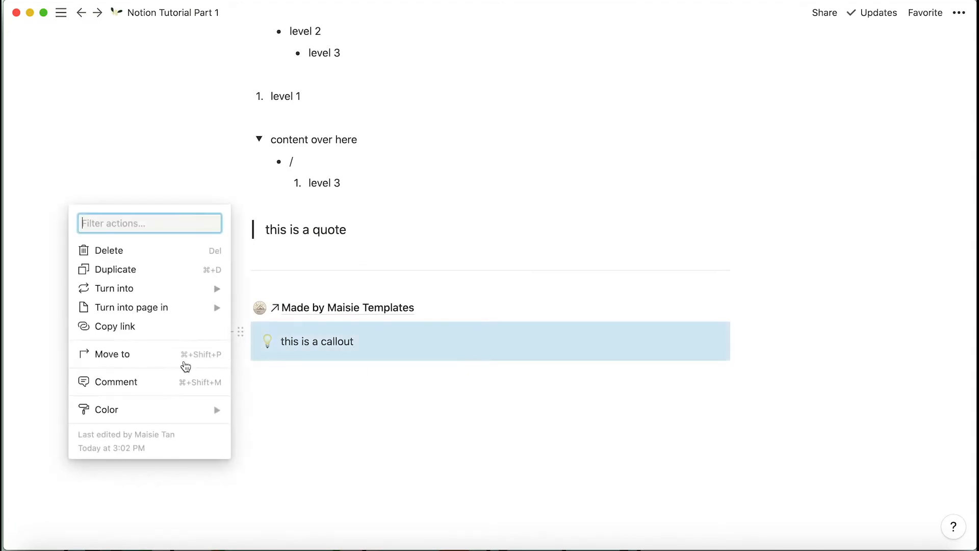
{"action": "mouse_move", "coordinate": [173, 405]}
{"action": "scroll", "coordinate": [297, 443], "scroll_direction": "down", "scroll_amount": 2}
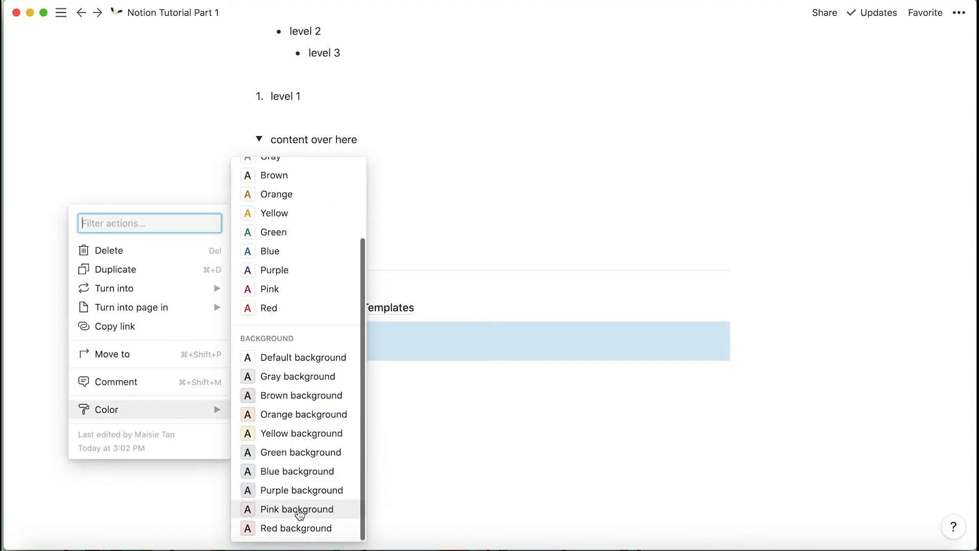
{"action": "left_click", "coordinate": [286, 528]}
{"action": "left_click", "coordinate": [429, 409]}
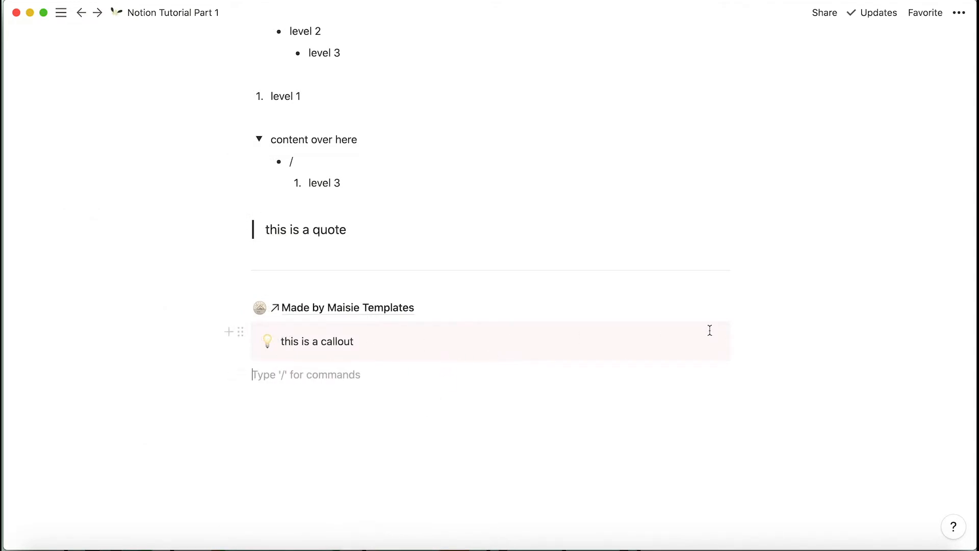
- Set the callout block's text colour to Blue
{"action": "left_click", "coordinate": [240, 332]}
{"action": "mouse_move", "coordinate": [175, 417]}
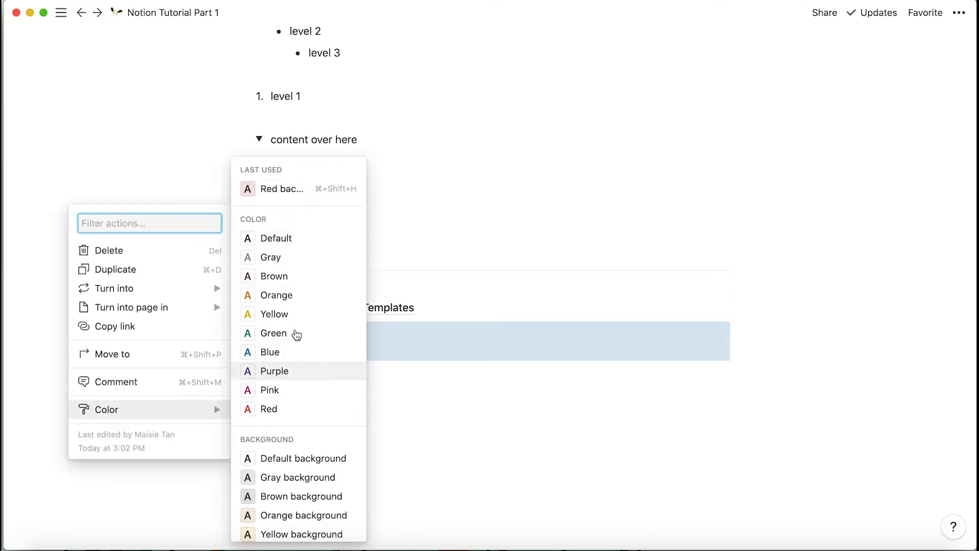
{"action": "left_click", "coordinate": [268, 352]}
{"action": "left_click", "coordinate": [405, 403]}
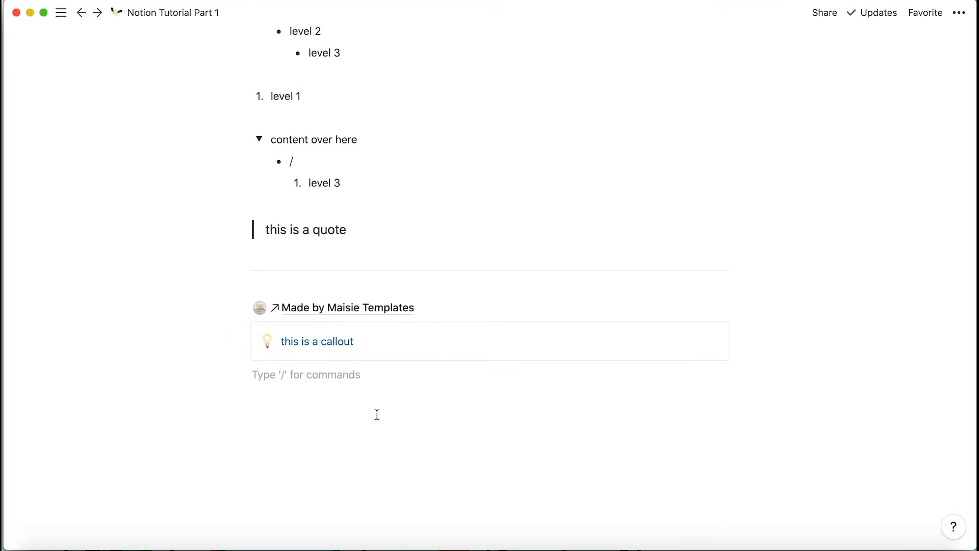
- Insert an inline mention of the Made by Maisie Templates page below the callout, followed by the text "you can type beside it"
{"action": "key", "text": "Return"}
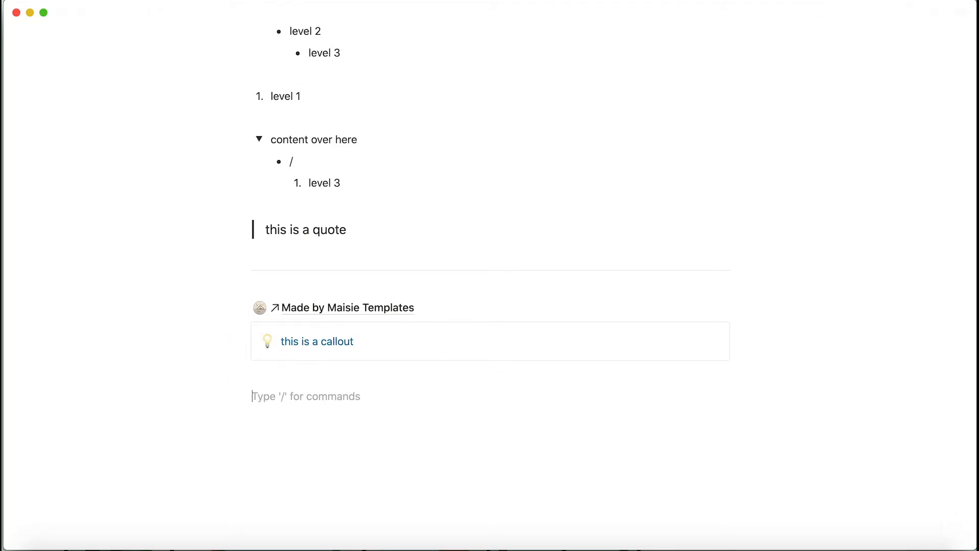
{"action": "scroll", "coordinate": [350, 269], "scroll_direction": "down", "scroll_amount": 1}
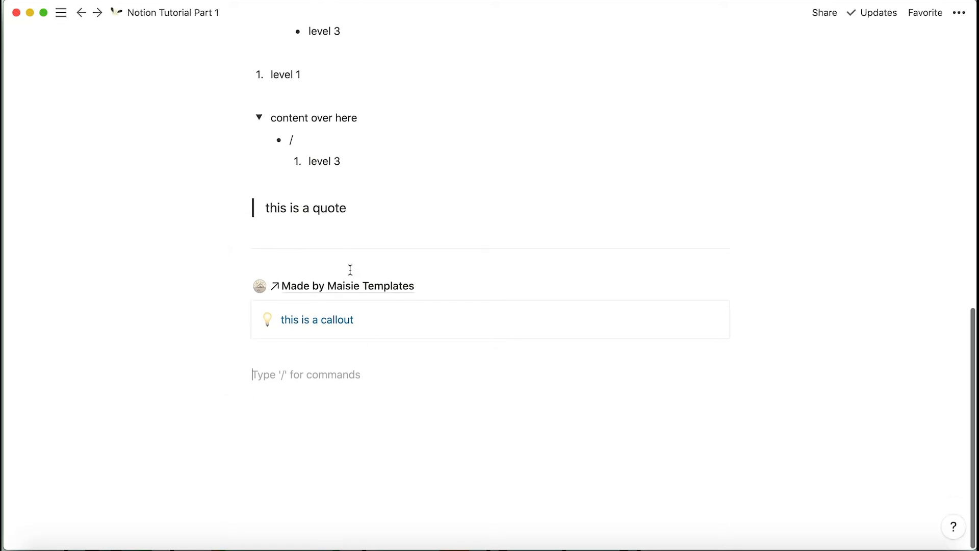
{"action": "type", "text": "/"}
{"action": "scroll", "coordinate": [356, 308], "scroll_direction": "down", "scroll_amount": 10}
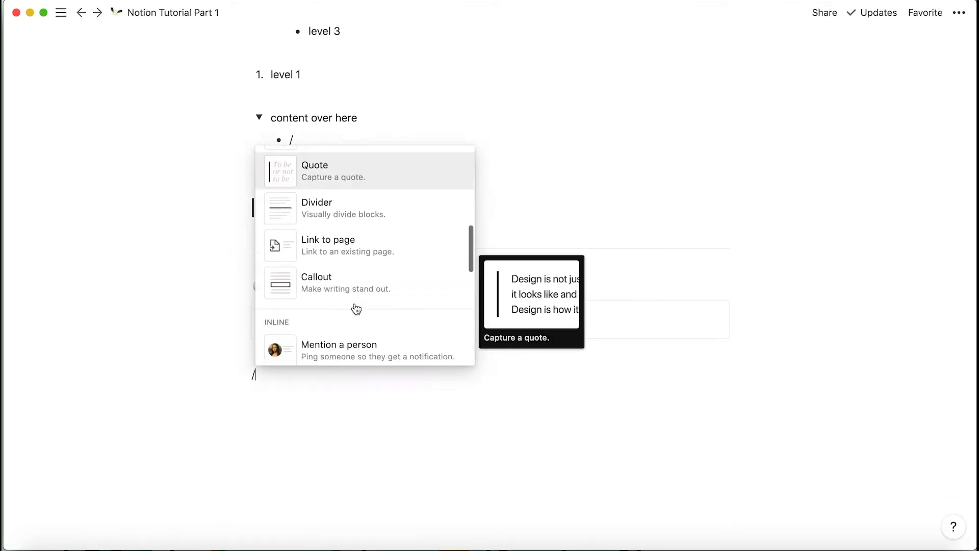
{"action": "scroll", "coordinate": [356, 307], "scroll_direction": "down", "scroll_amount": 1}
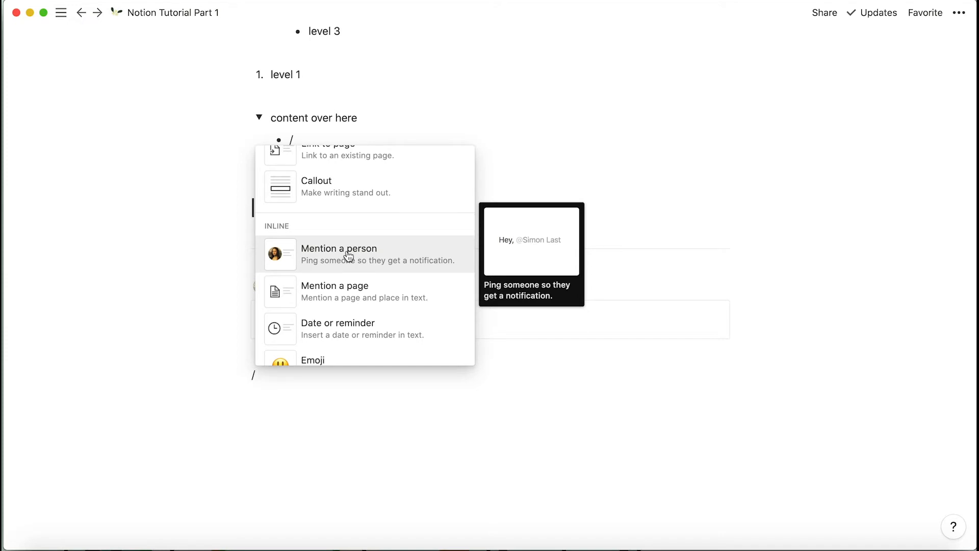
{"action": "left_click", "coordinate": [340, 288]}
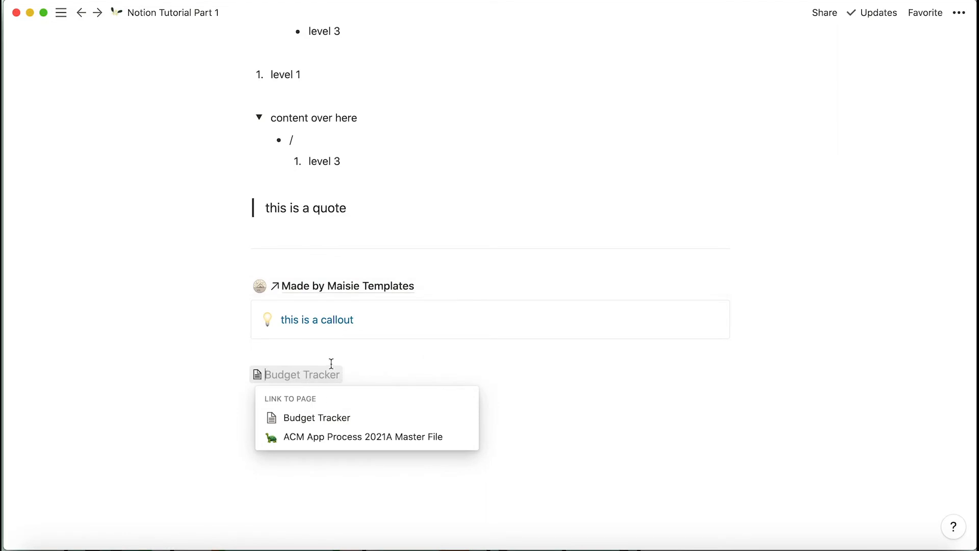
{"action": "type", "text": "made"}
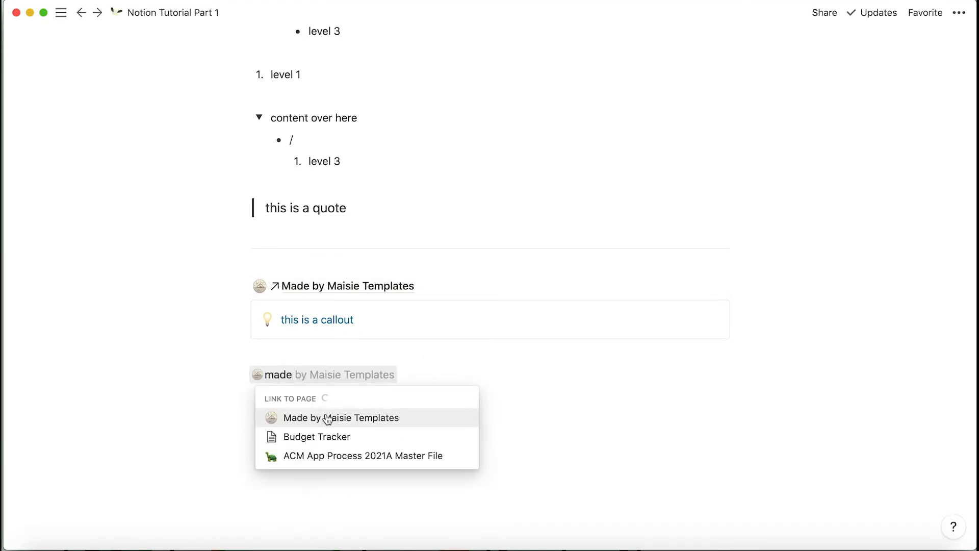
{"action": "left_click", "coordinate": [328, 418]}
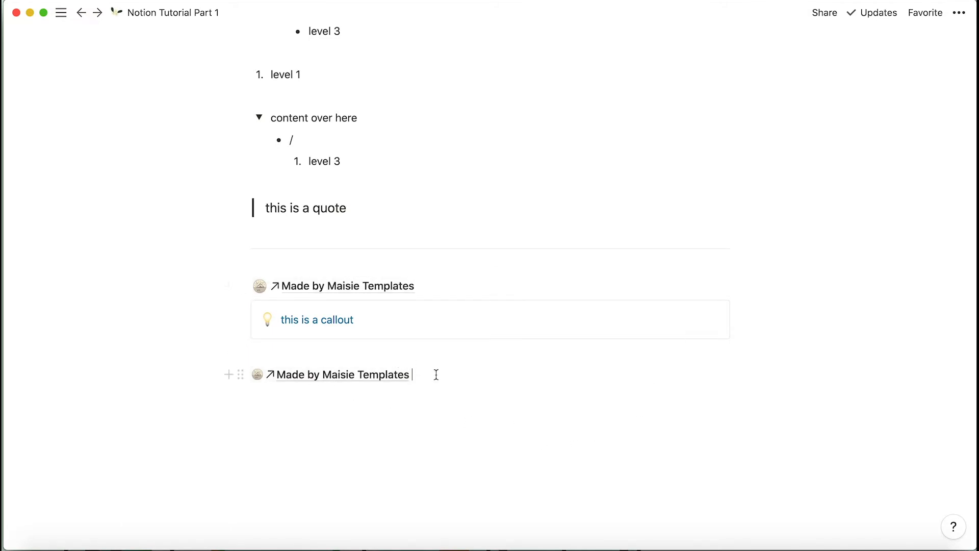
{"action": "type", "text": "you "}
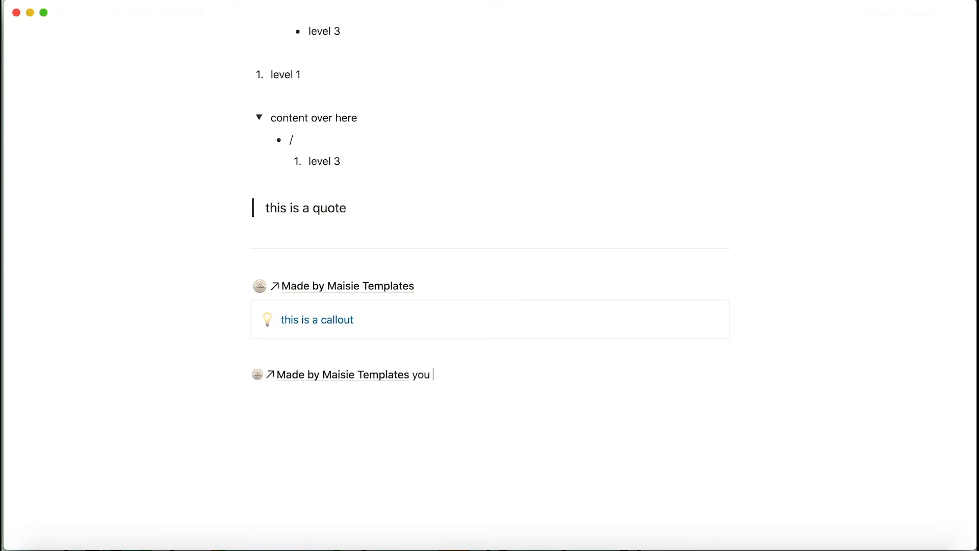
{"action": "type", "text": "can type beside it"}
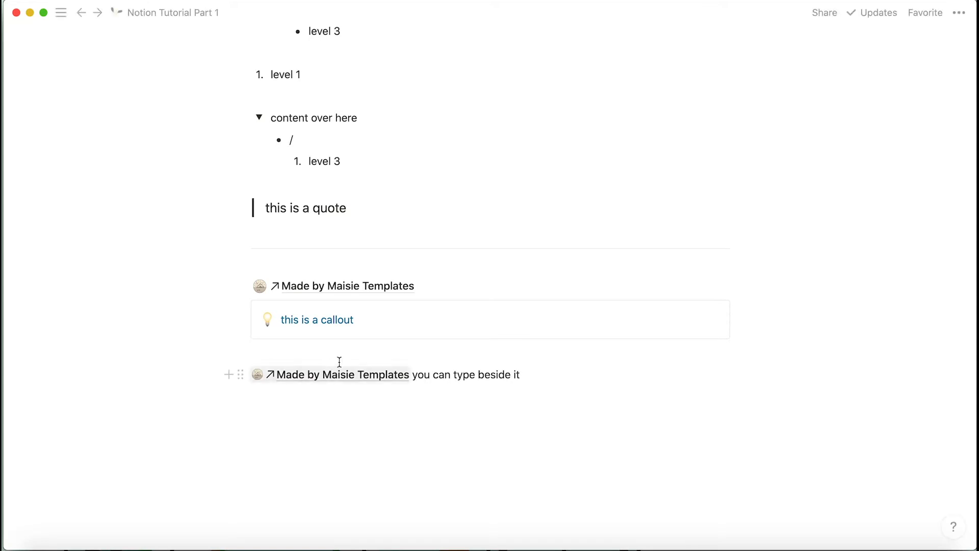
- Open the Made by Maisie Templates page from its inline mention and return to the Notion Tutorial Part 1 page
{"action": "left_click", "coordinate": [404, 378]}
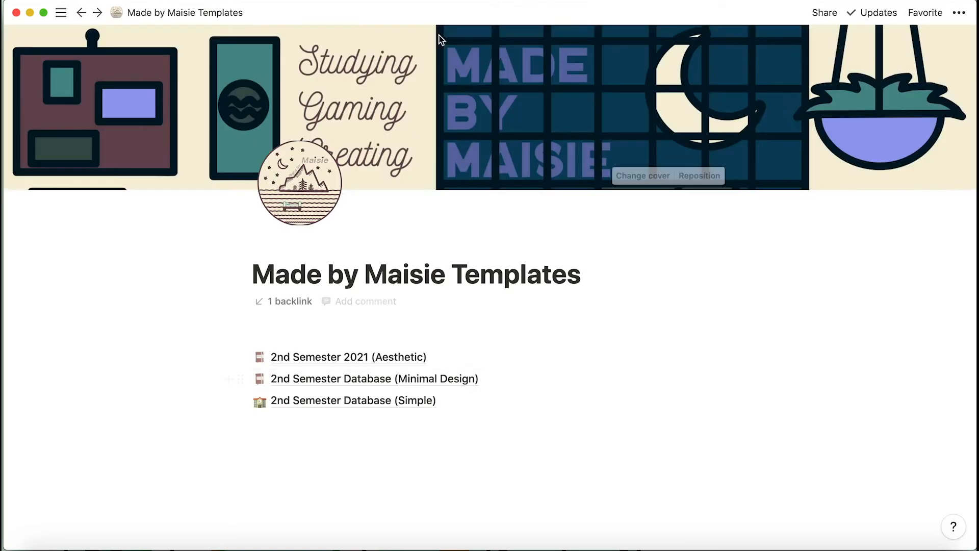
{"action": "left_click", "coordinate": [81, 12]}
{"action": "left_click", "coordinate": [409, 433]}
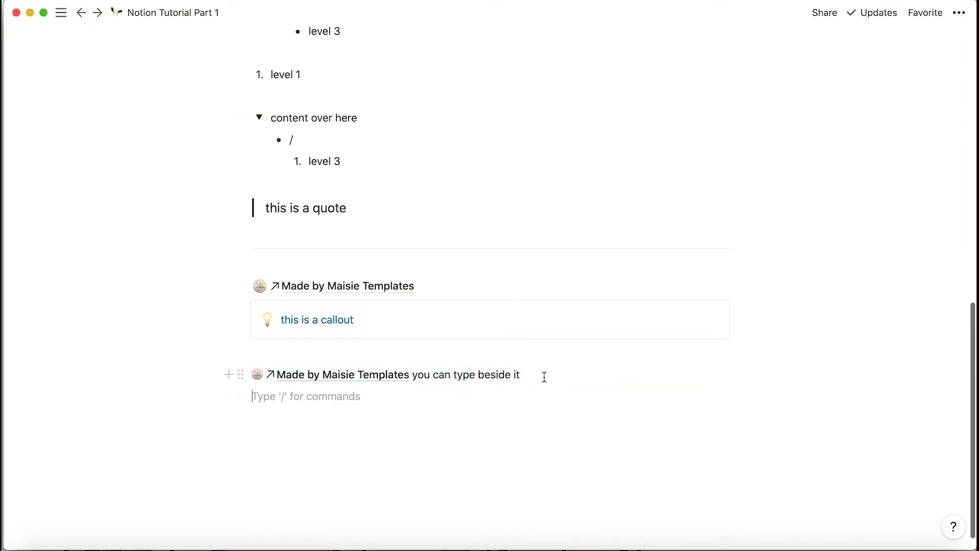
{"action": "key", "text": "BackSpace"}
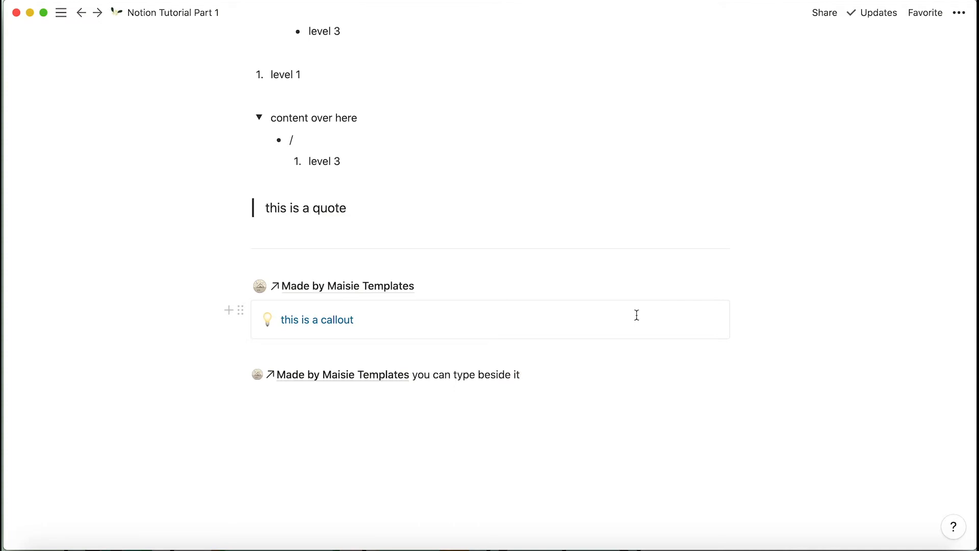
- Insert a date mention for Today on a new line below the inline page mention
{"action": "key", "text": "Return"}
{"action": "type", "text": "/"}
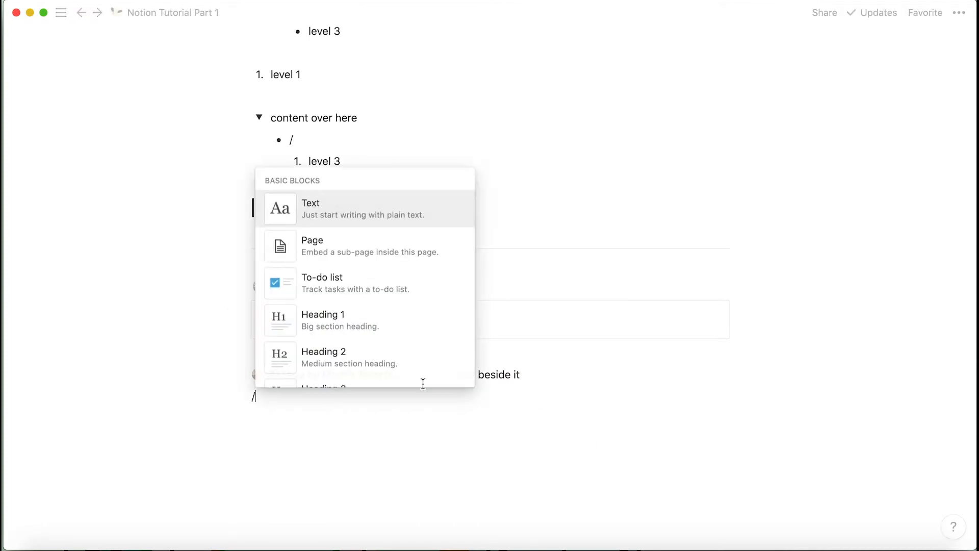
{"action": "scroll", "coordinate": [366, 324], "scroll_direction": "down", "scroll_amount": 10}
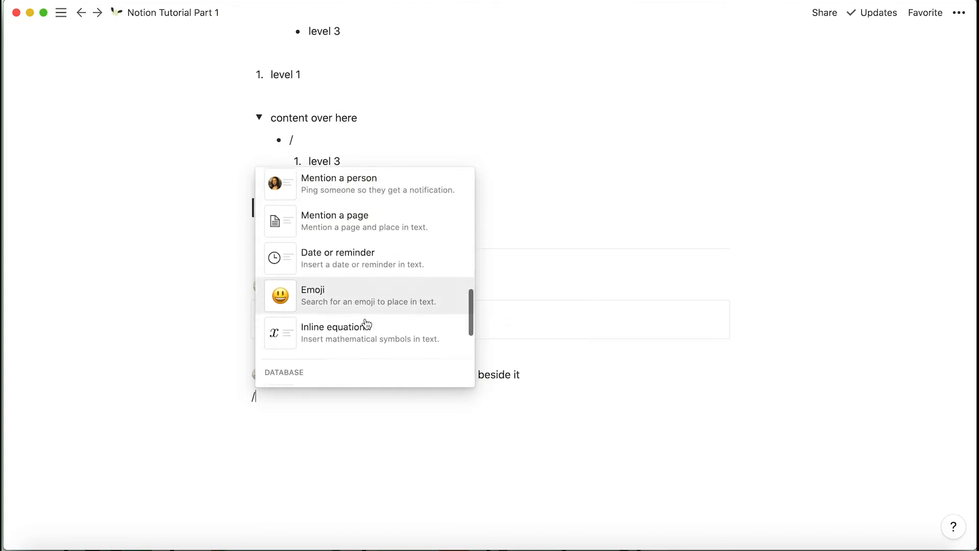
{"action": "left_click", "coordinate": [380, 250]}
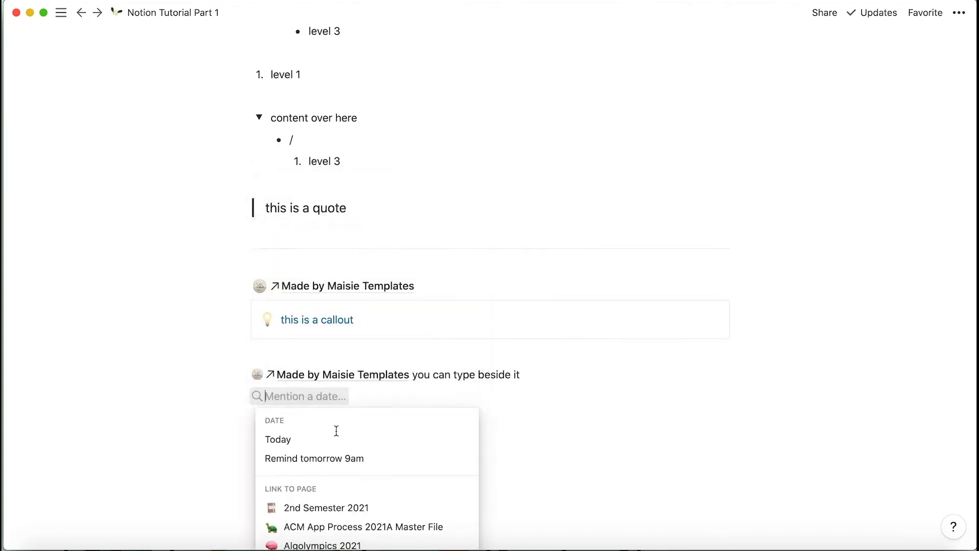
{"action": "left_click", "coordinate": [339, 265]}
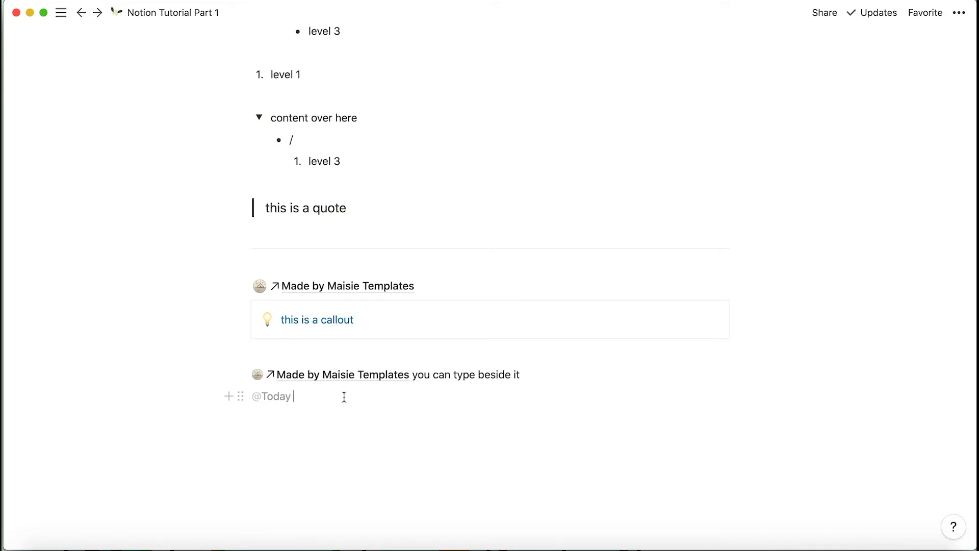
- Delete the Today date mention and leave an empty line below the inline page mention
{"action": "key", "text": "BackSpace"}
{"action": "key", "text": "BackSpace"}
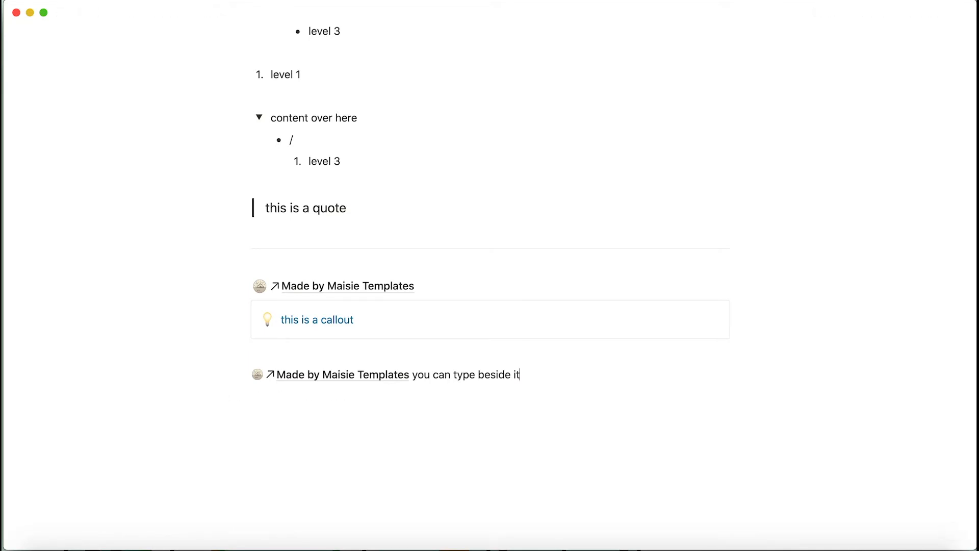
{"action": "key", "text": "Return"}
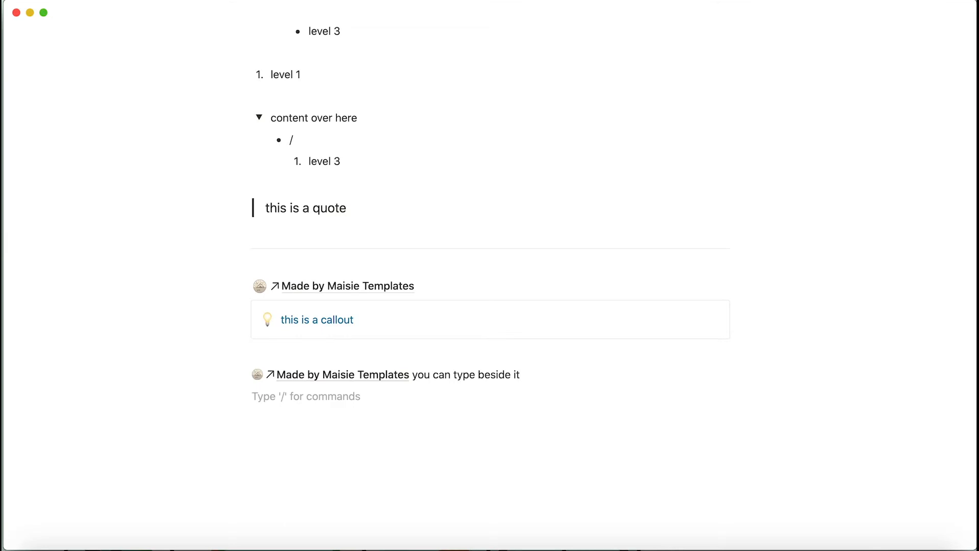
- Browse the emoji choices for the callout's icon without changing it
{"action": "scroll", "coordinate": [291, 356], "scroll_direction": "up", "scroll_amount": 5}
{"action": "scroll", "coordinate": [292, 360], "scroll_direction": "down", "scroll_amount": 5}
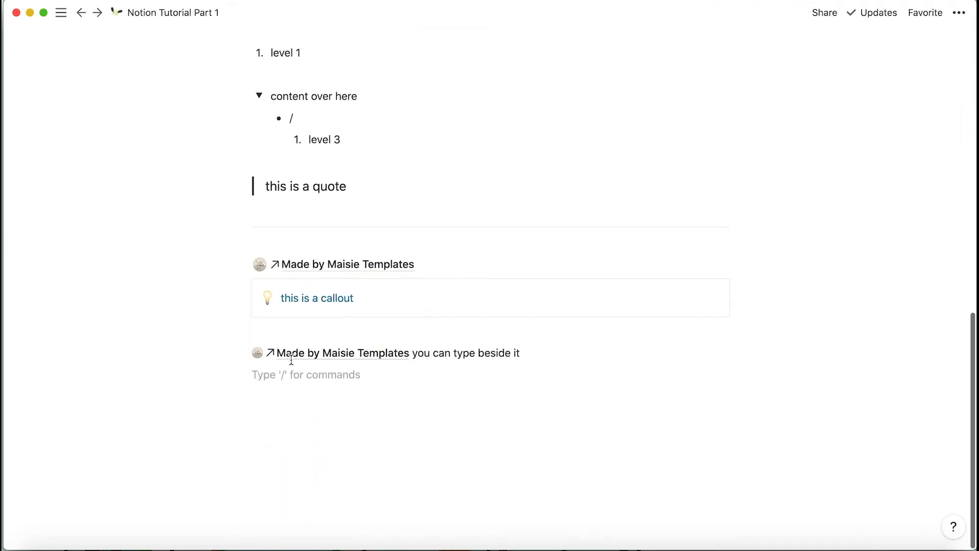
{"action": "left_click", "coordinate": [269, 299]}
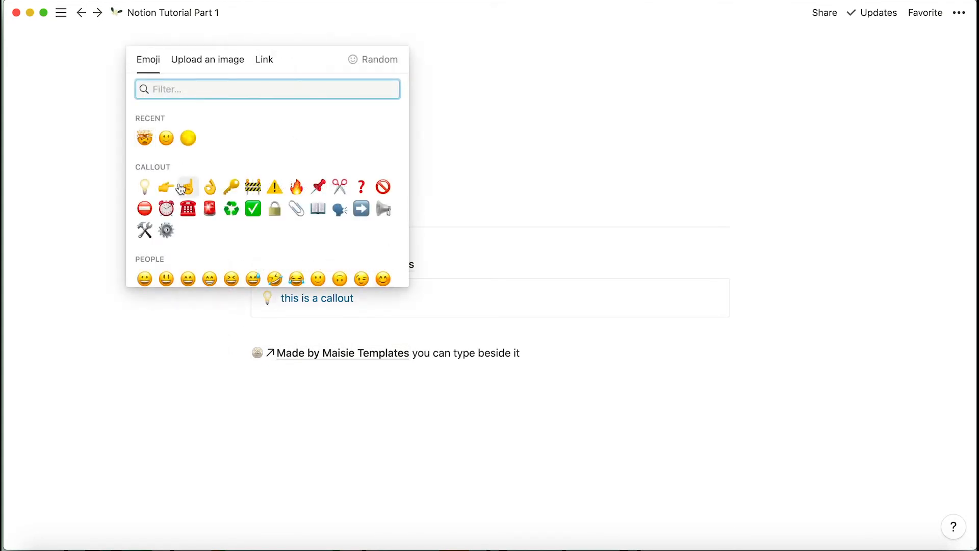
{"action": "scroll", "coordinate": [181, 189], "scroll_direction": "down", "scroll_amount": 10}
{"action": "scroll", "coordinate": [179, 187], "scroll_direction": "up", "scroll_amount": 10}
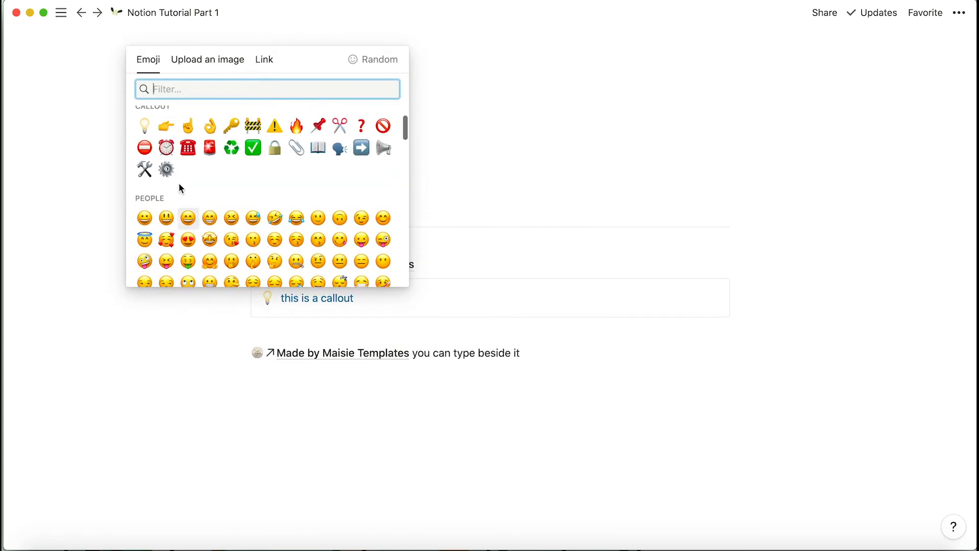
{"action": "left_click", "coordinate": [249, 419]}
- Insert a raised hand emoji on the empty line below the inline page mention, followed by the text "emoji on your text"
{"action": "left_click", "coordinate": [299, 393]}
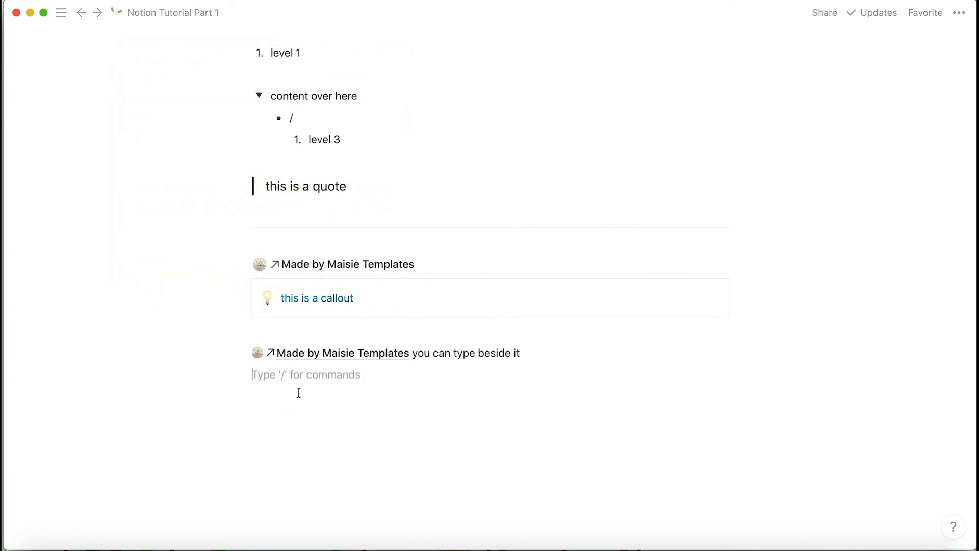
{"action": "type", "text": ":"}
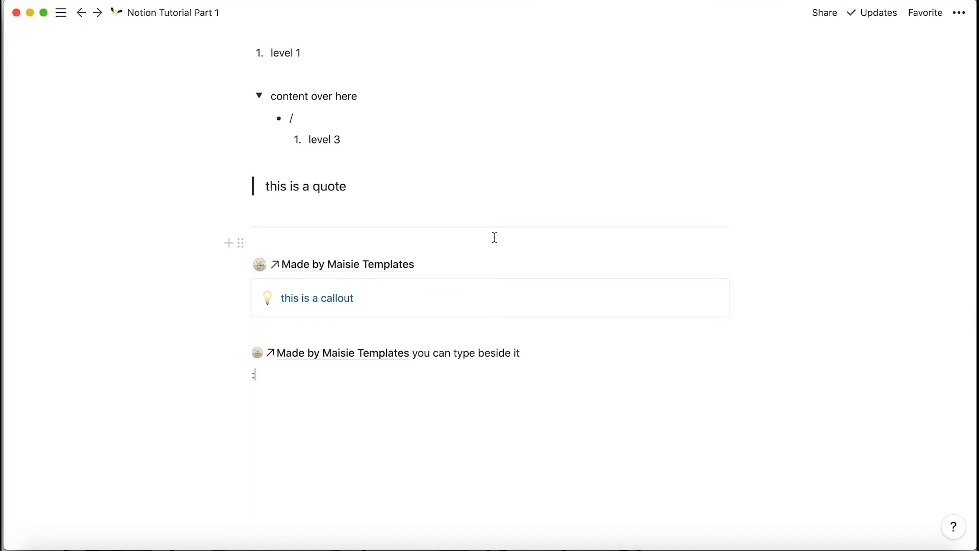
{"action": "type", "text": "hap"}
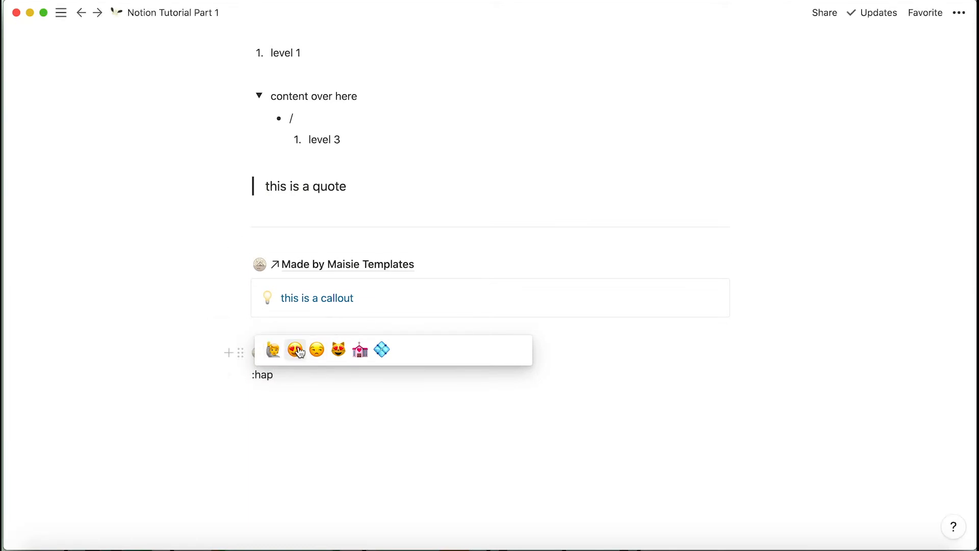
{"action": "key", "text": "BackSpace"}
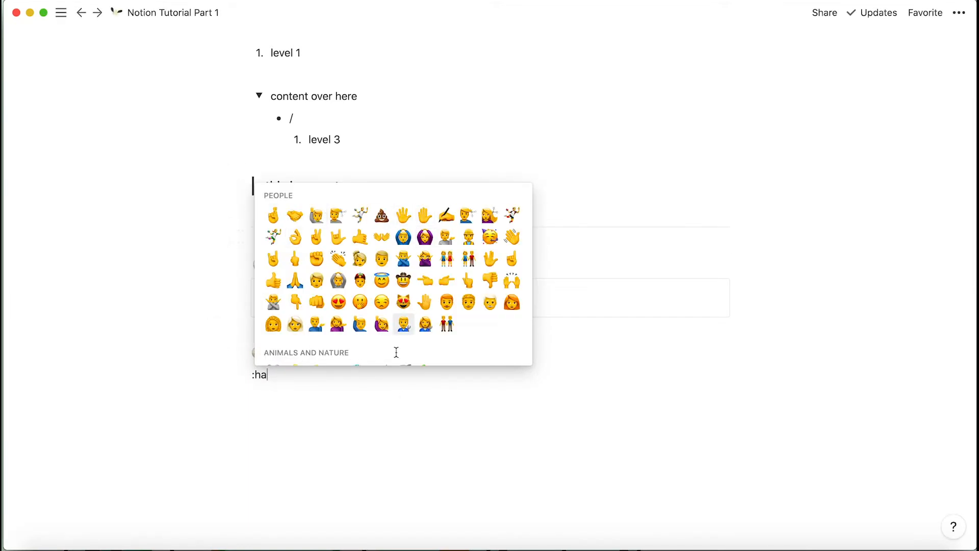
{"action": "left_click", "coordinate": [423, 223]}
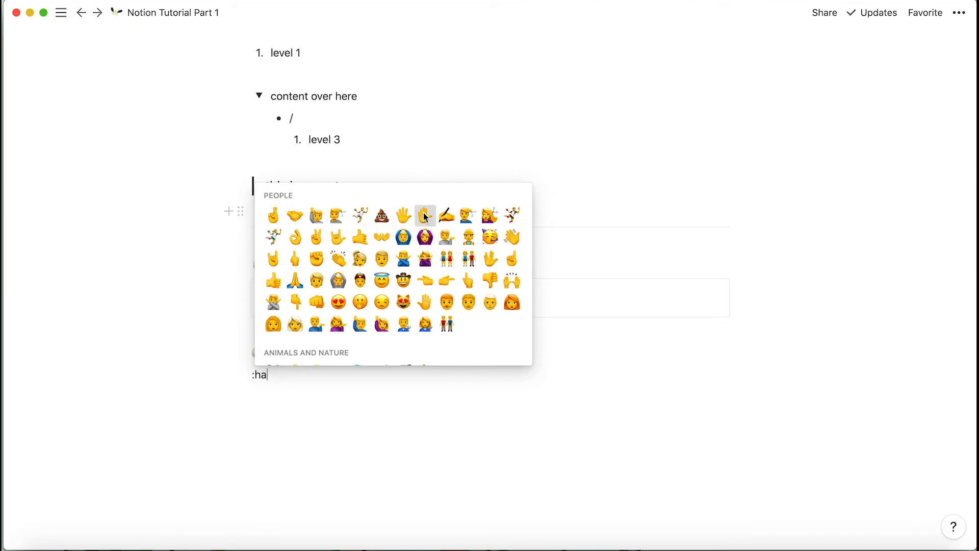
{"action": "left_click", "coordinate": [371, 240]}
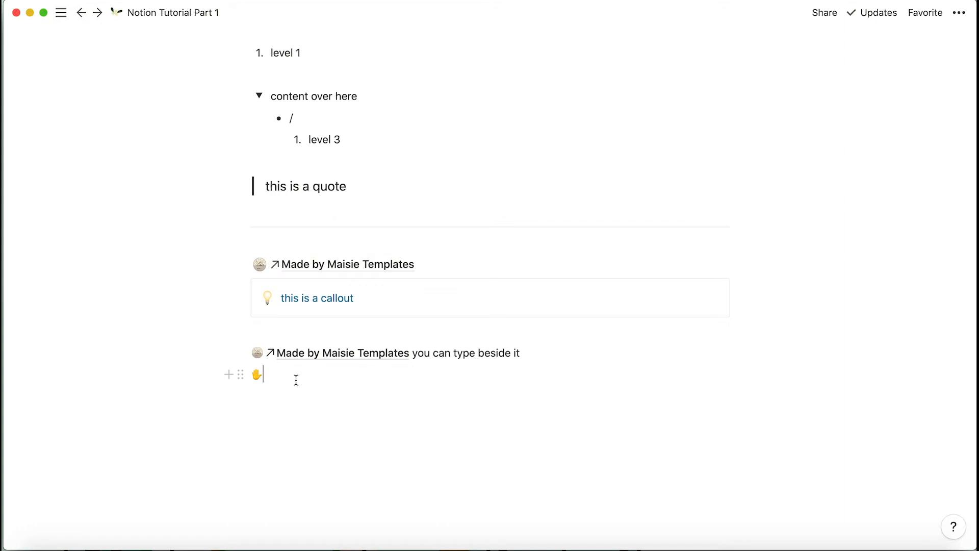
{"action": "type", "text": "emoji "}
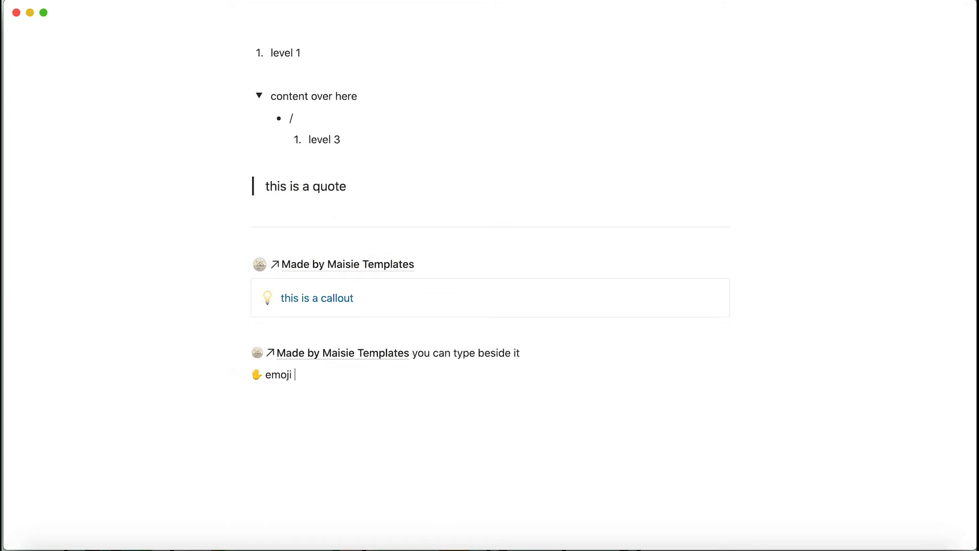
{"action": "type", "text": "on your text"}
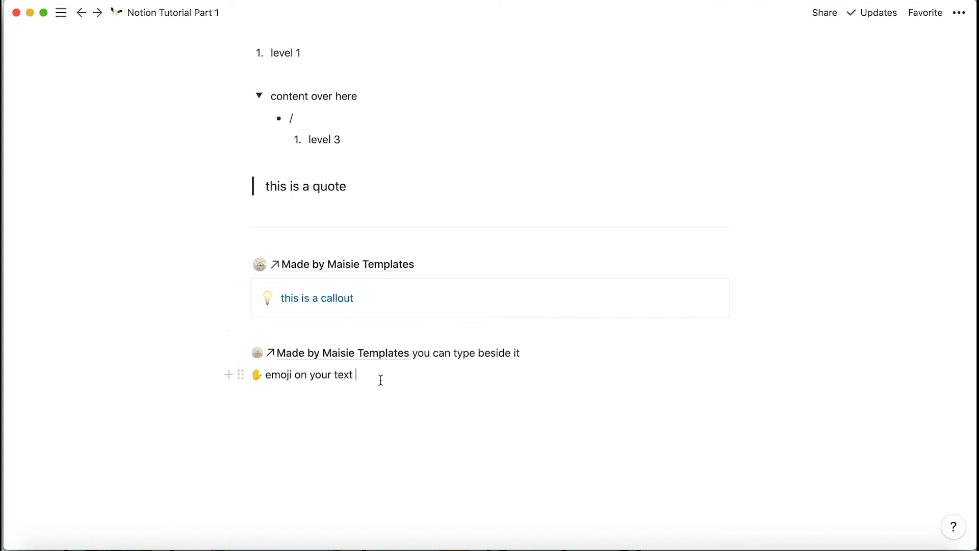
- Add an inline equation reading a + b=c on a new line below the emoji text
{"action": "key", "text": "Return"}
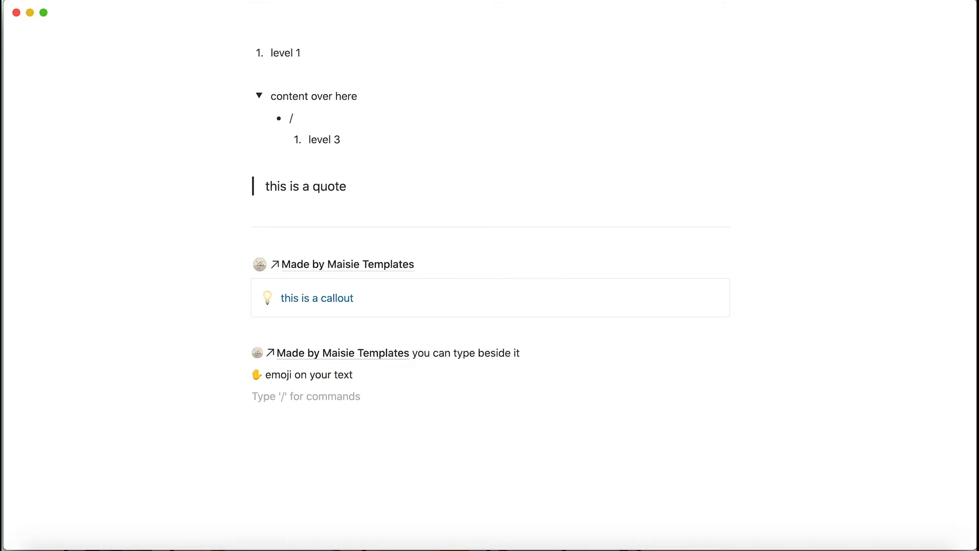
{"action": "type", "text": "/inli"}
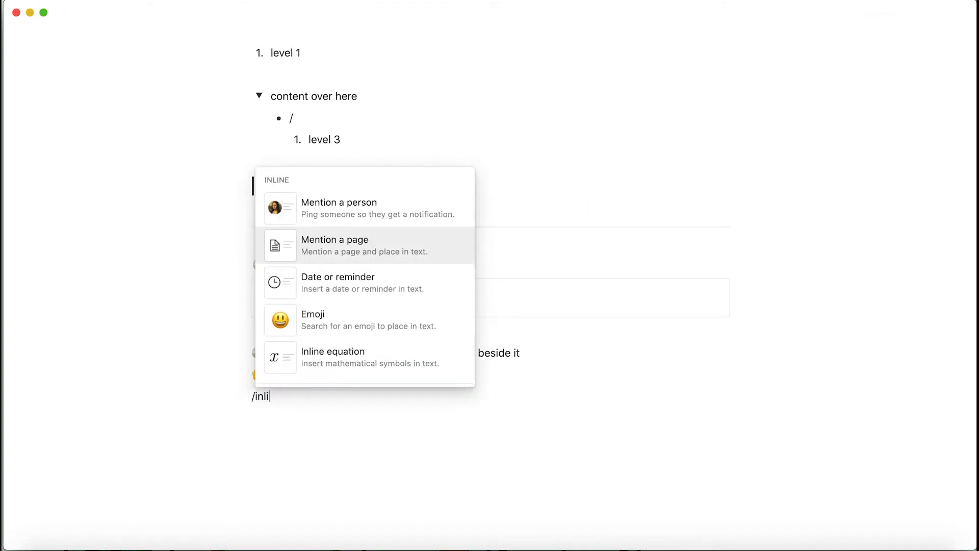
{"action": "left_click", "coordinate": [366, 355]}
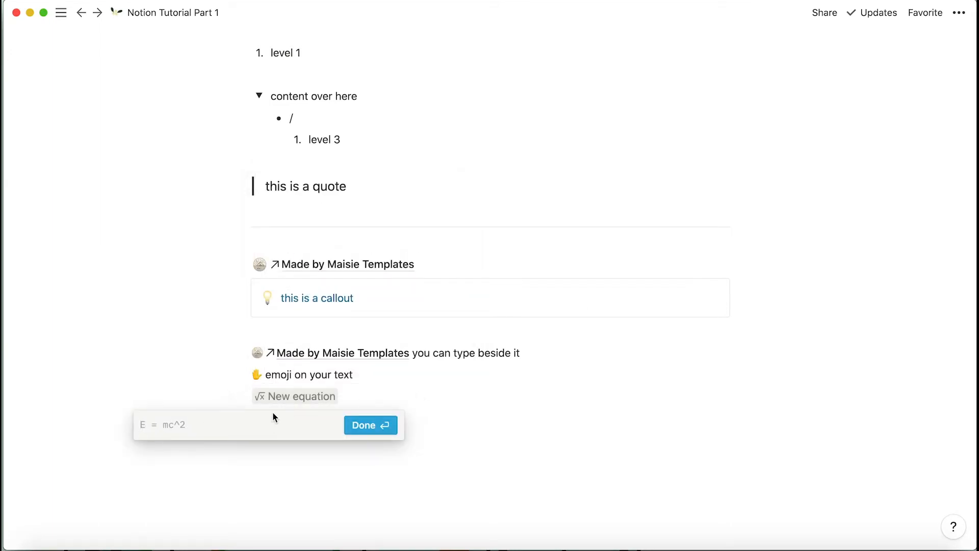
{"action": "type", "text": "a + b=c"}
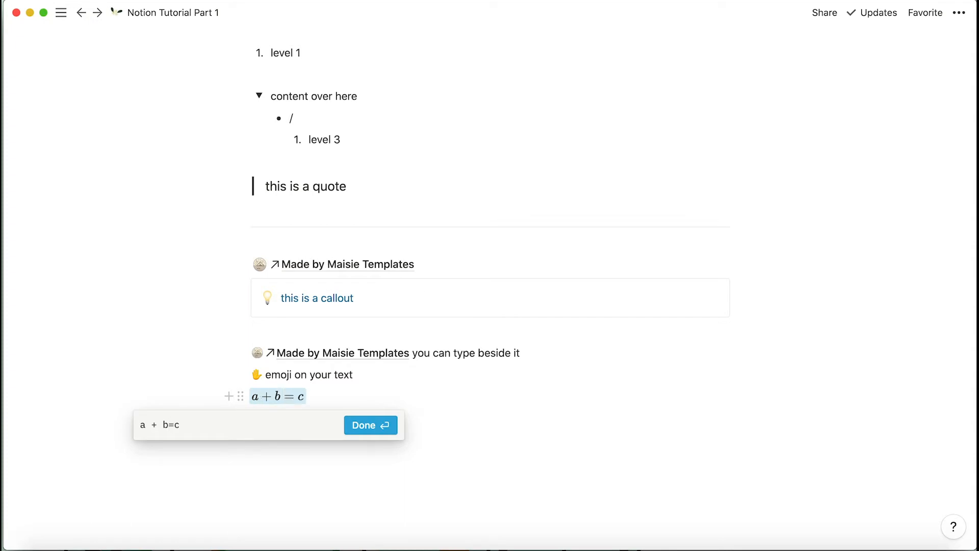
{"action": "left_click", "coordinate": [369, 429]}
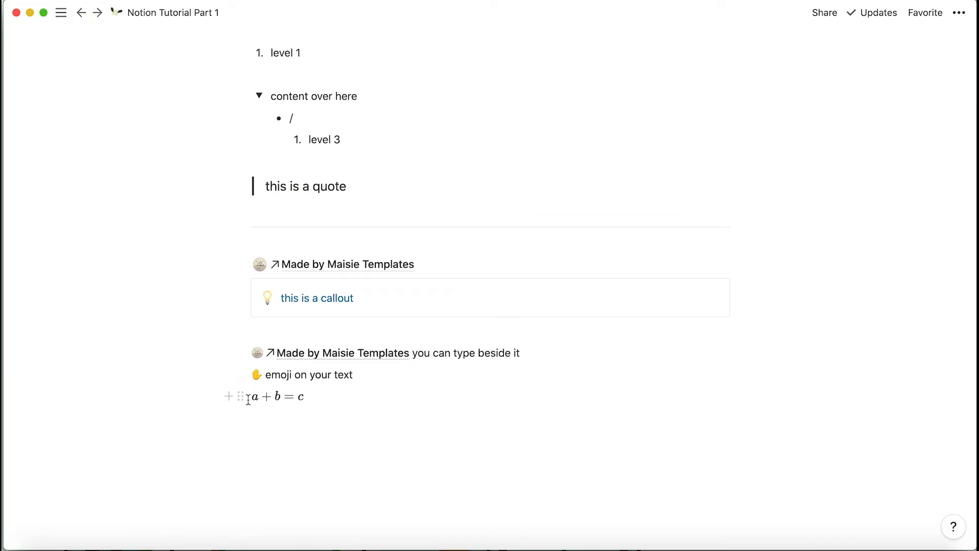
- Edit the inline equation to square the c, so that it reads a + b=c^2
{"action": "left_click", "coordinate": [306, 397]}
{"action": "left_click", "coordinate": [256, 420]}
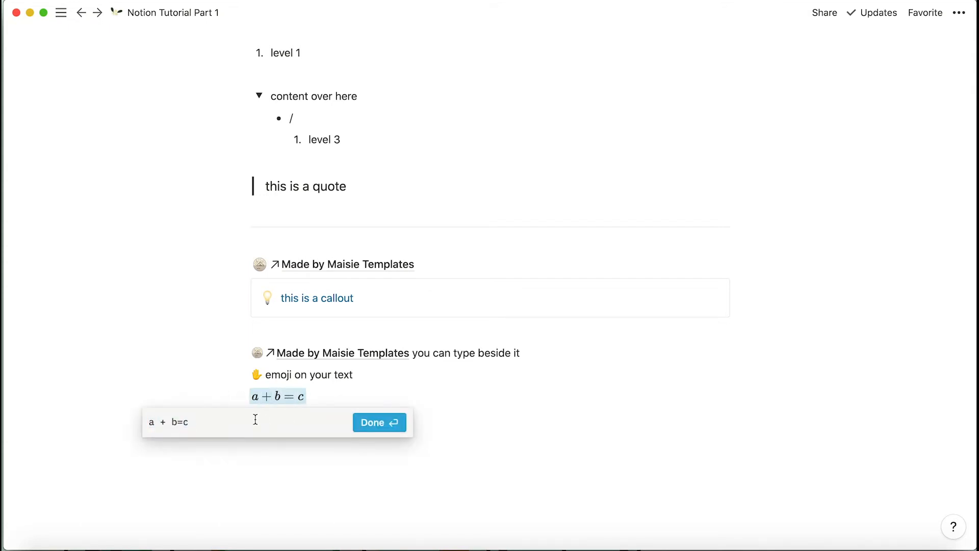
{"action": "type", "text": "^2"}
{"action": "left_click", "coordinate": [373, 424]}
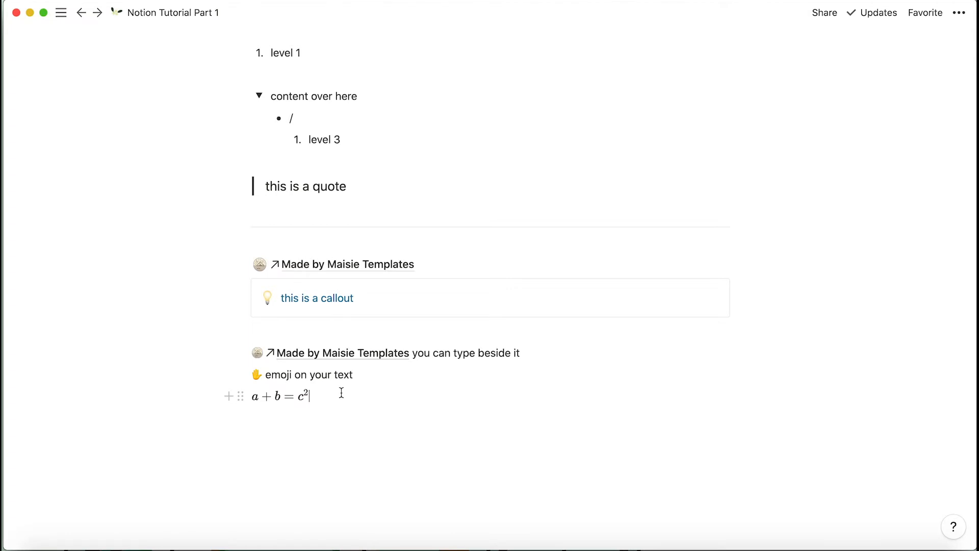
- Insert an inline table database below the equation, leaving an empty line between them
{"action": "key", "text": "Return"}
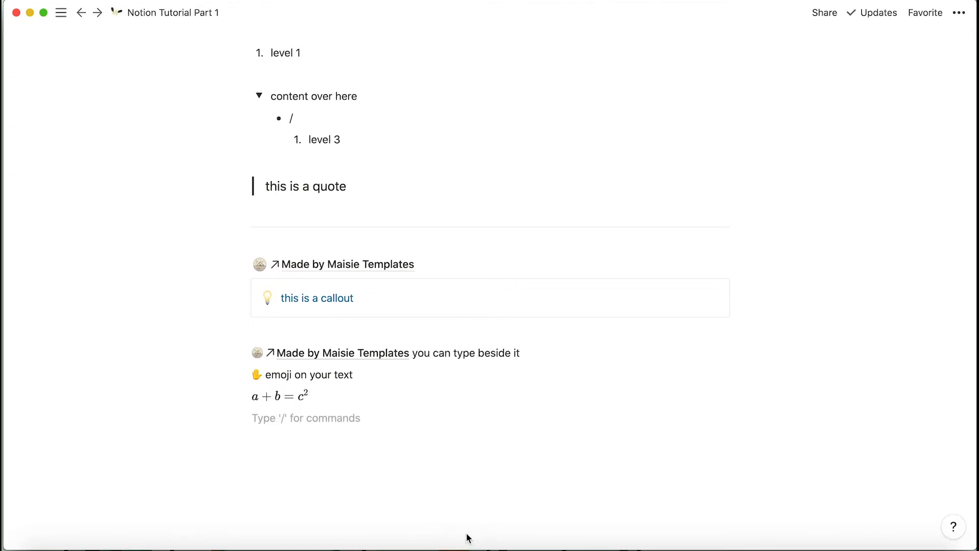
{"action": "scroll", "coordinate": [429, 418], "scroll_direction": "down", "scroll_amount": 2}
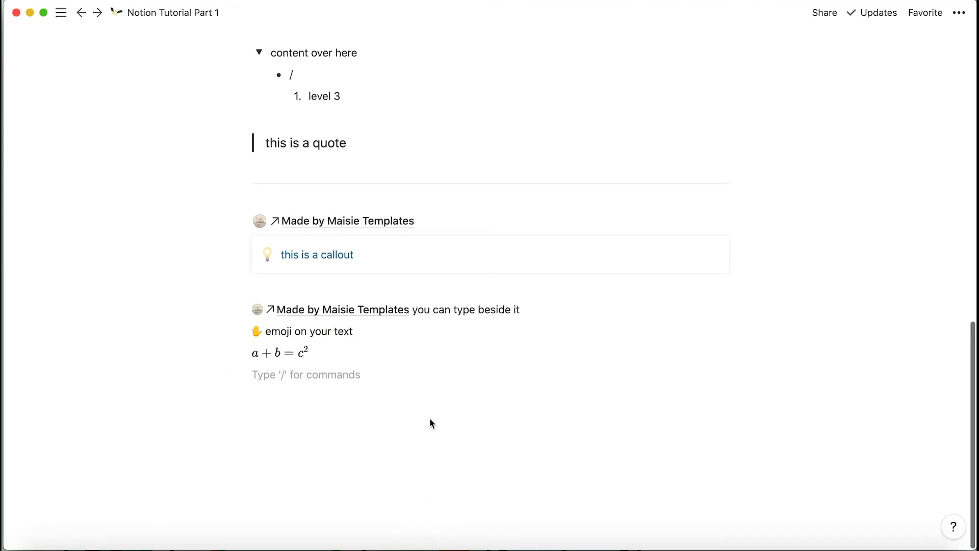
{"action": "key", "text": "Return"}
{"action": "type", "text": "/"}
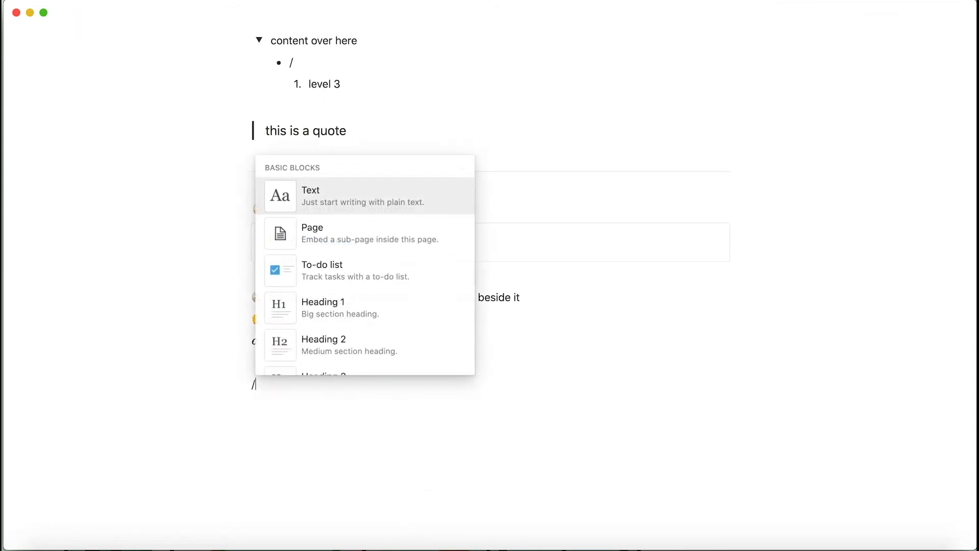
{"action": "type", "text": "table"}
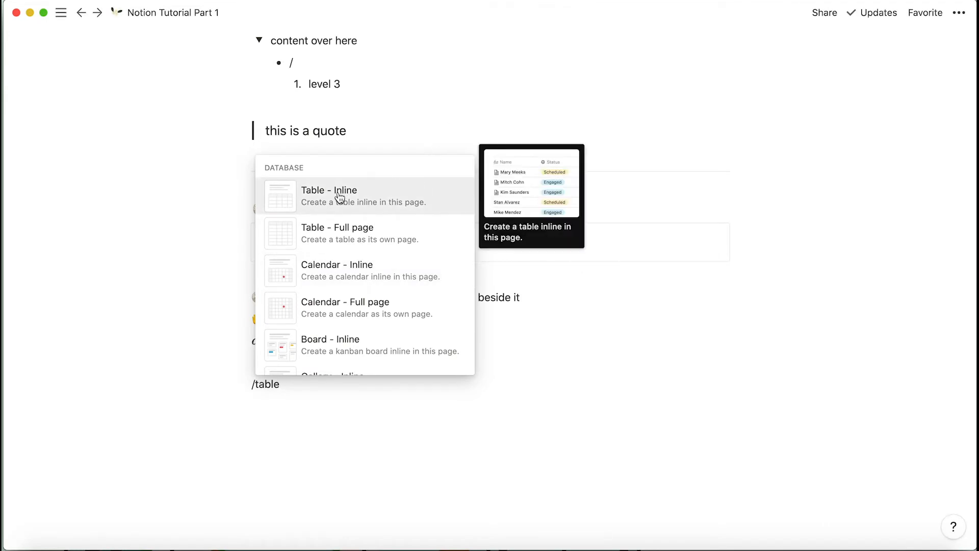
{"action": "left_click", "coordinate": [368, 198]}
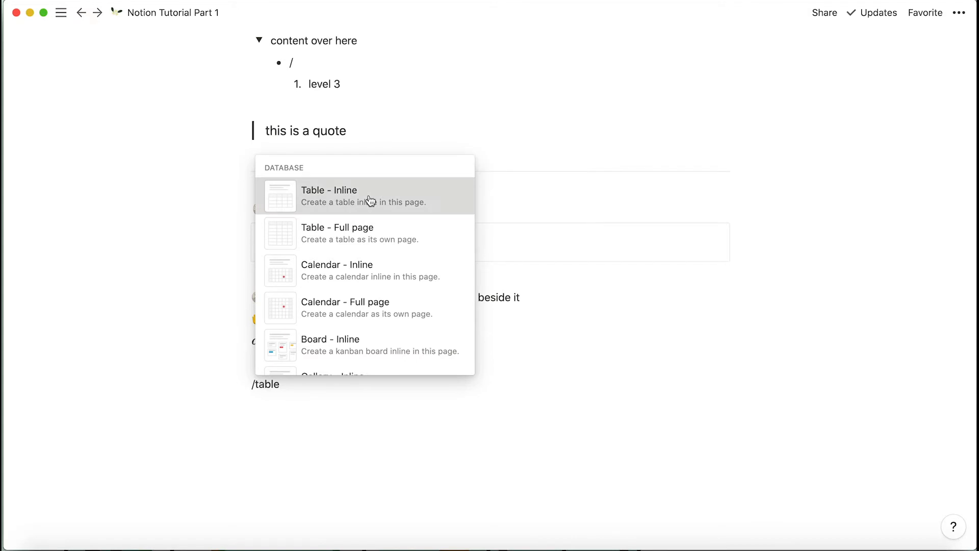
- Create a full-page table database below the inline table and return to the Notion Tutorial Part 1 page
{"action": "scroll", "coordinate": [363, 427], "scroll_direction": "down", "scroll_amount": 3}
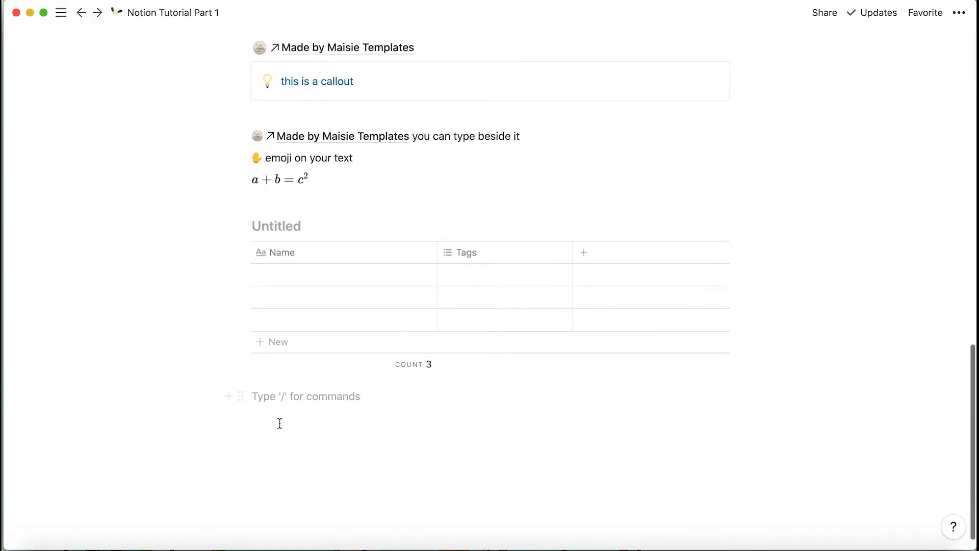
{"action": "type", "text": "/table"}
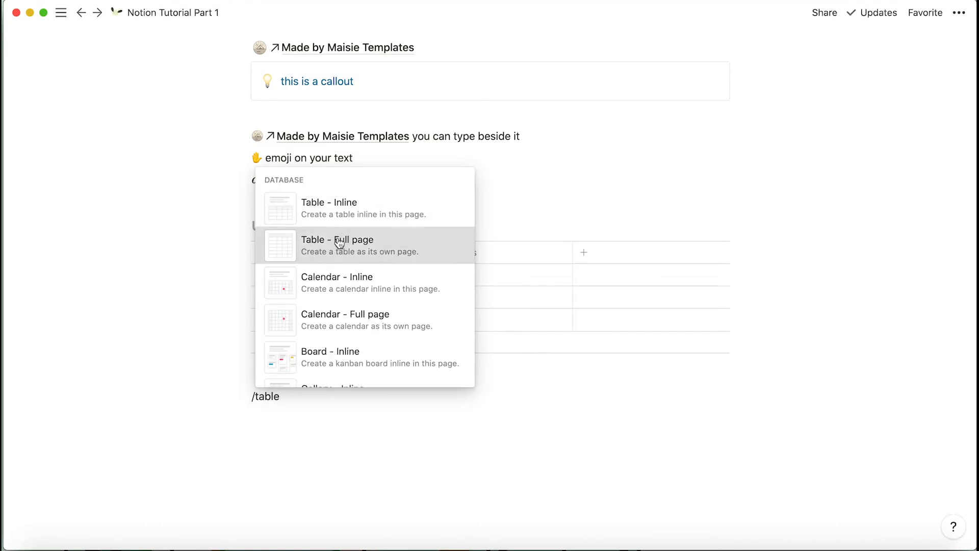
{"action": "left_click", "coordinate": [341, 248]}
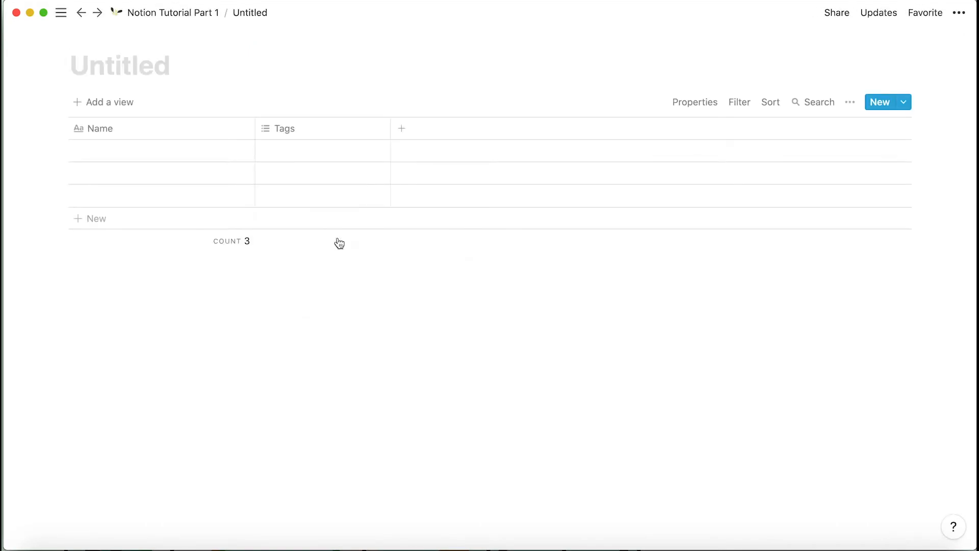
{"action": "left_click", "coordinate": [195, 11]}
{"action": "scroll", "coordinate": [321, 300], "scroll_direction": "down", "scroll_amount": 15}
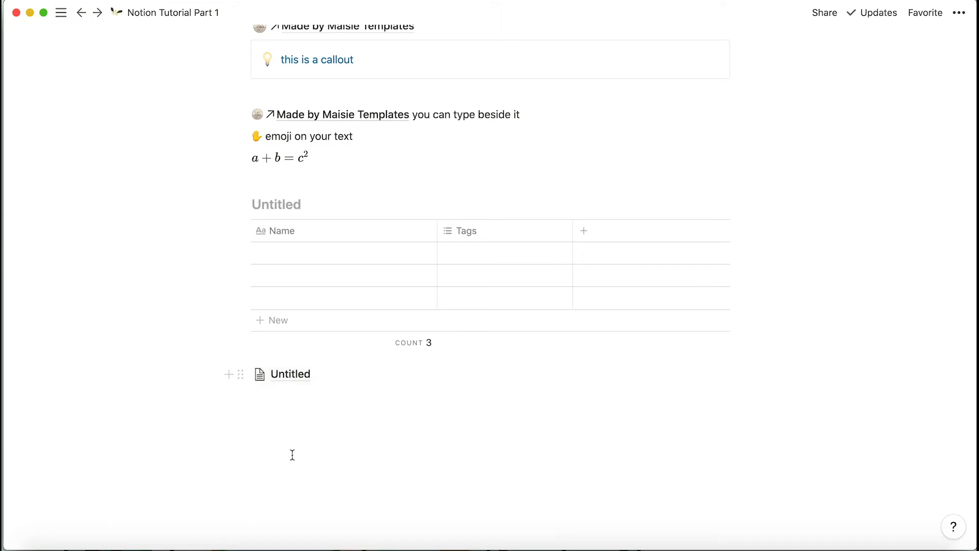
- Title the untitled full-page database "full page table" and return to the Notion Tutorial Part 1 page
{"action": "left_click", "coordinate": [297, 376]}
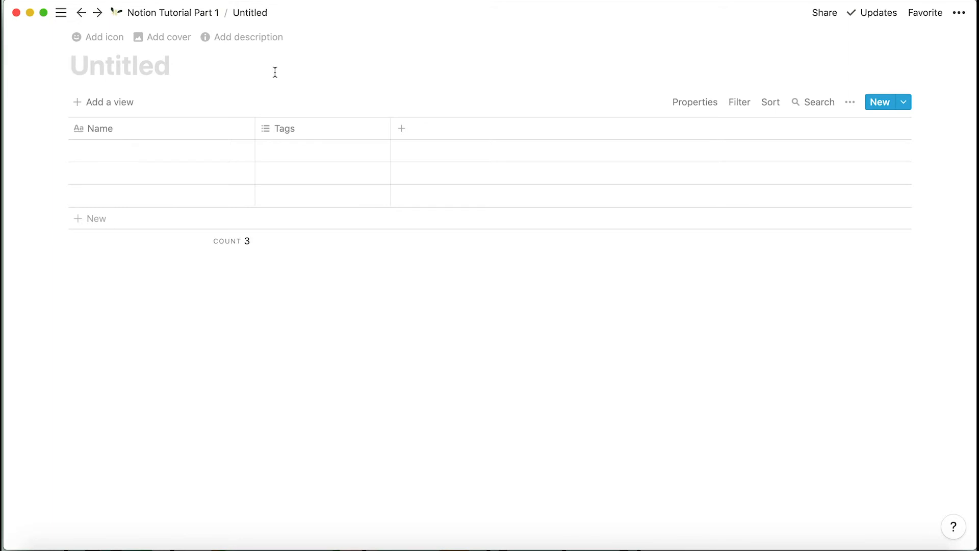
{"action": "type", "text": "full page table"}
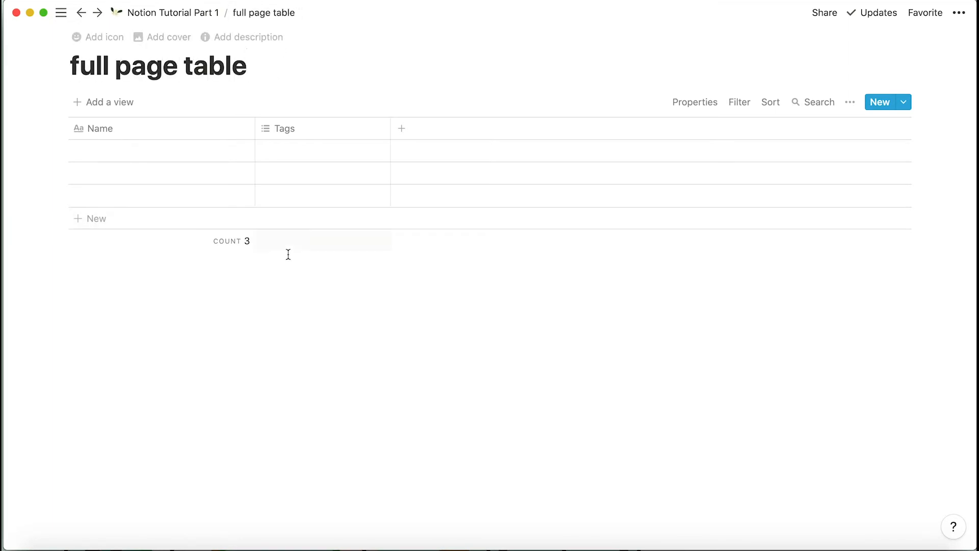
{"action": "left_click", "coordinate": [196, 14]}
{"action": "scroll", "coordinate": [350, 402], "scroll_direction": "down", "scroll_amount": 15}
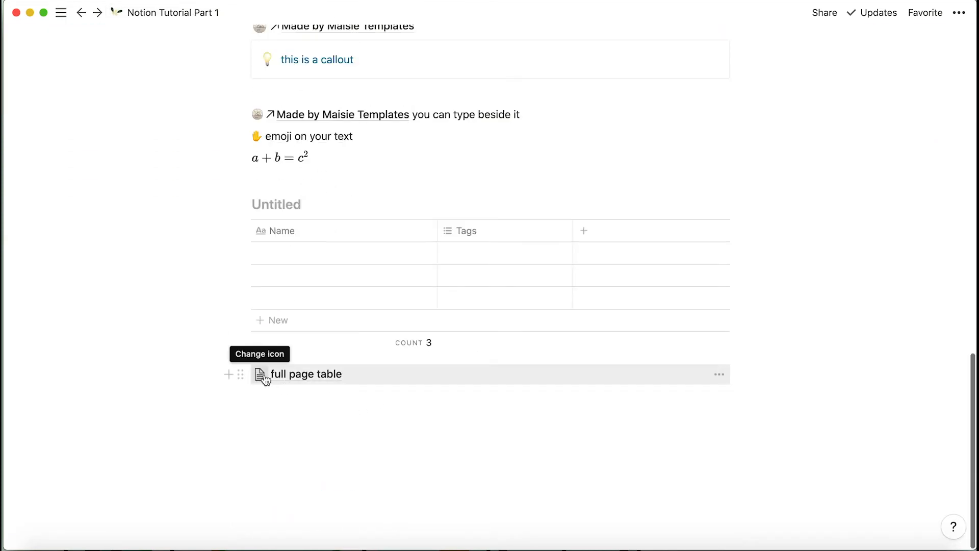
- Open the full page table from its link and return to the inline table on the parent page
{"action": "left_click", "coordinate": [389, 375]}
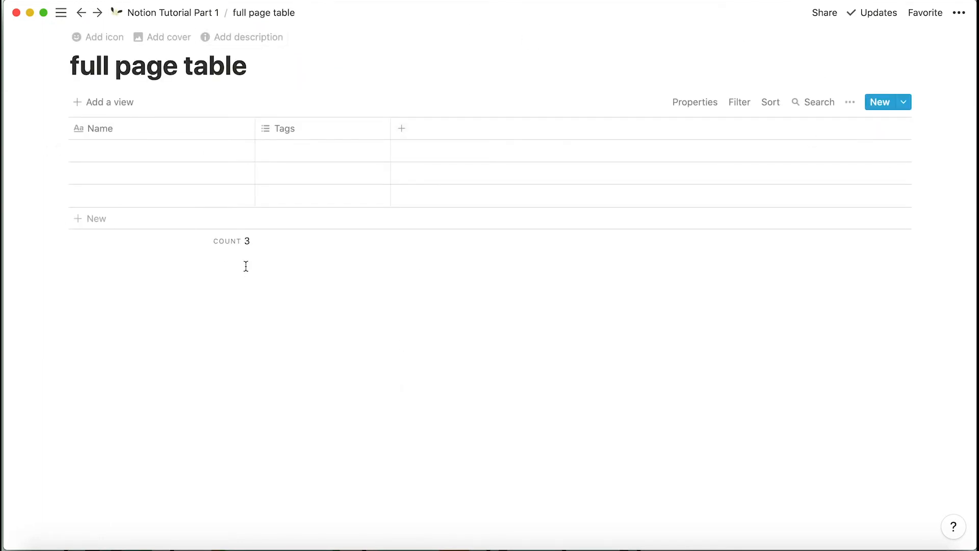
{"action": "left_click", "coordinate": [198, 12]}
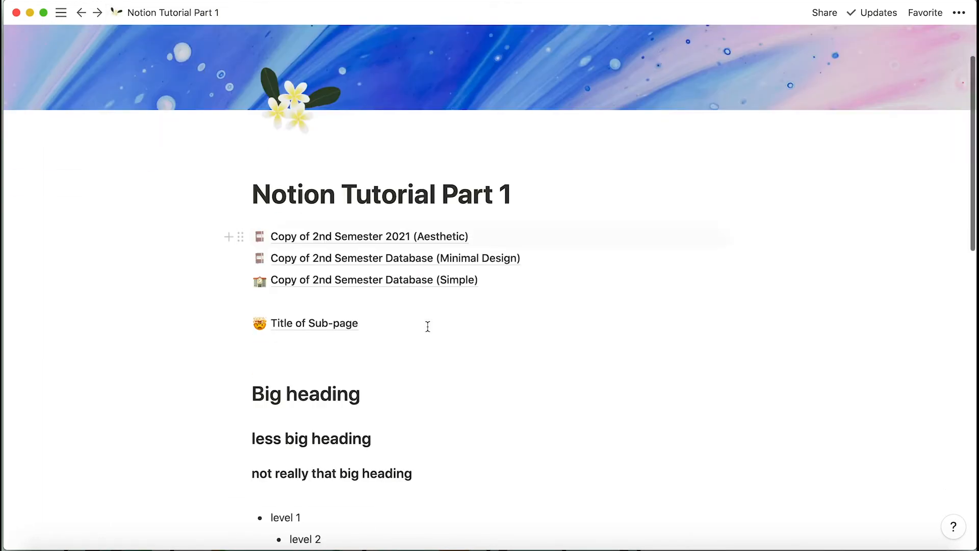
{"action": "scroll", "coordinate": [428, 326], "scroll_direction": "down", "scroll_amount": 15}
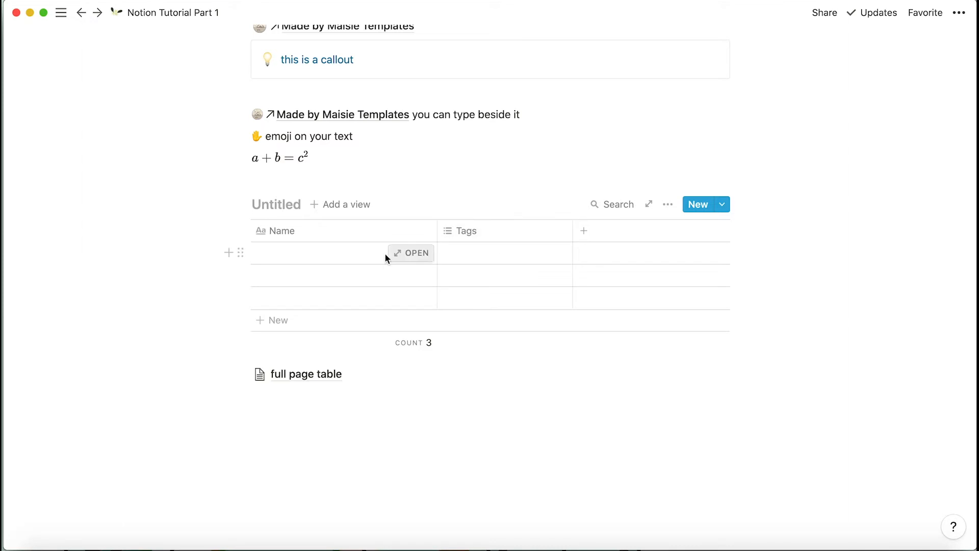
- Enter "item" as the name of the first row in the inline table
{"action": "left_click", "coordinate": [283, 250]}
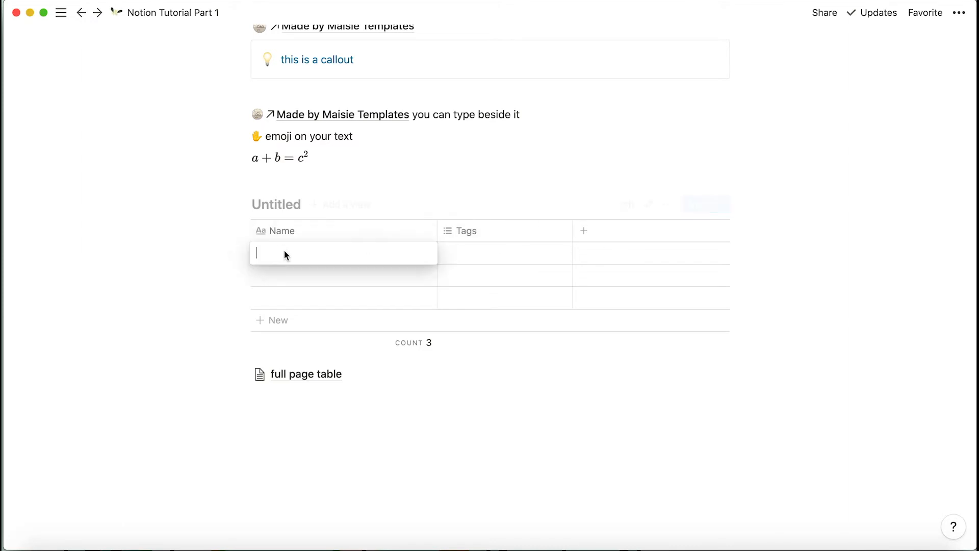
{"action": "type", "text": "item"}
{"action": "key", "text": "Return"}
- Change the inline table's Tags property type to Text and enter "type anything" in the item row's Tags cell
{"action": "left_click", "coordinate": [477, 232]}
{"action": "mouse_move", "coordinate": [494, 308]}
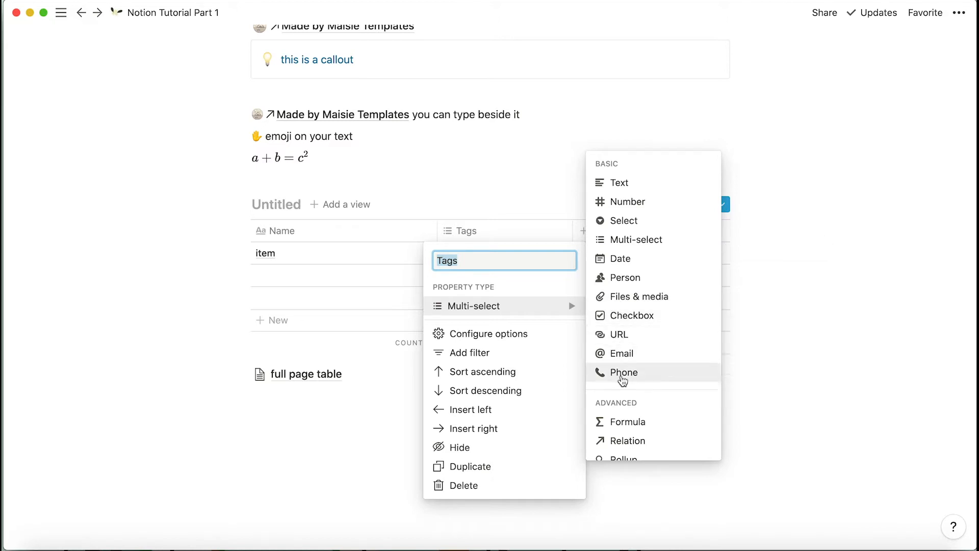
{"action": "scroll", "coordinate": [620, 380], "scroll_direction": "down", "scroll_amount": 2}
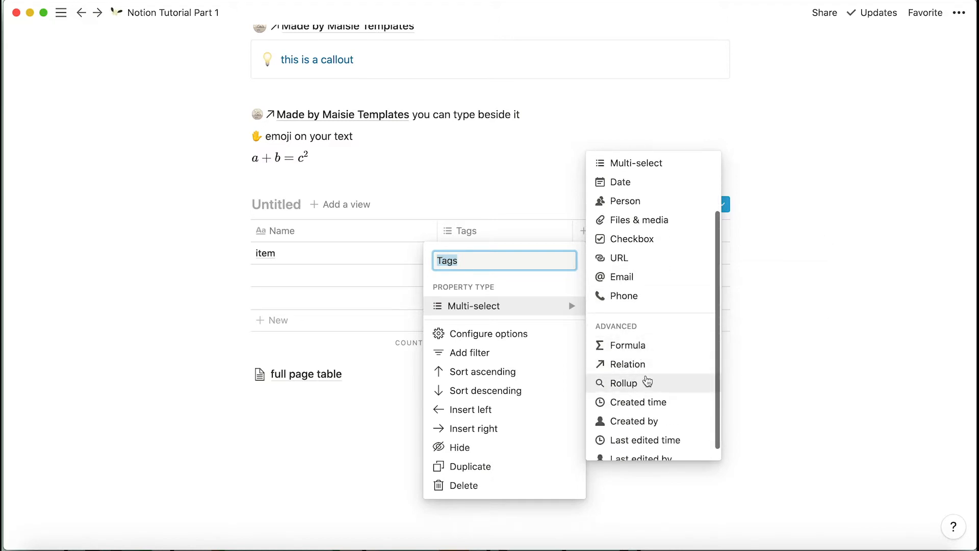
{"action": "scroll", "coordinate": [647, 378], "scroll_direction": "up", "scroll_amount": 3}
{"action": "left_click", "coordinate": [650, 183]}
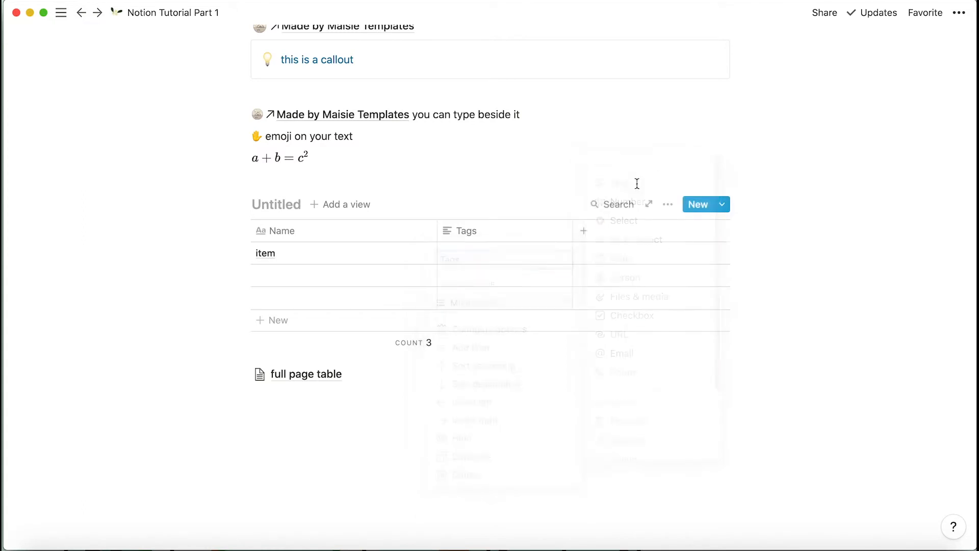
{"action": "left_click", "coordinate": [491, 251]}
{"action": "type", "text": "type anything"}
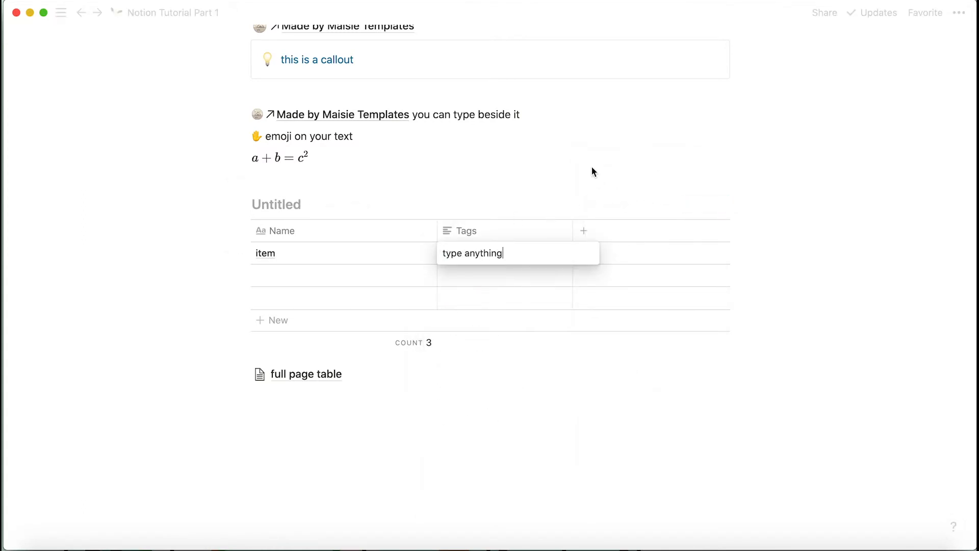
- Rename the inline table's Tags property as "text"
{"action": "key", "text": "Escape"}
{"action": "left_click", "coordinate": [490, 231]}
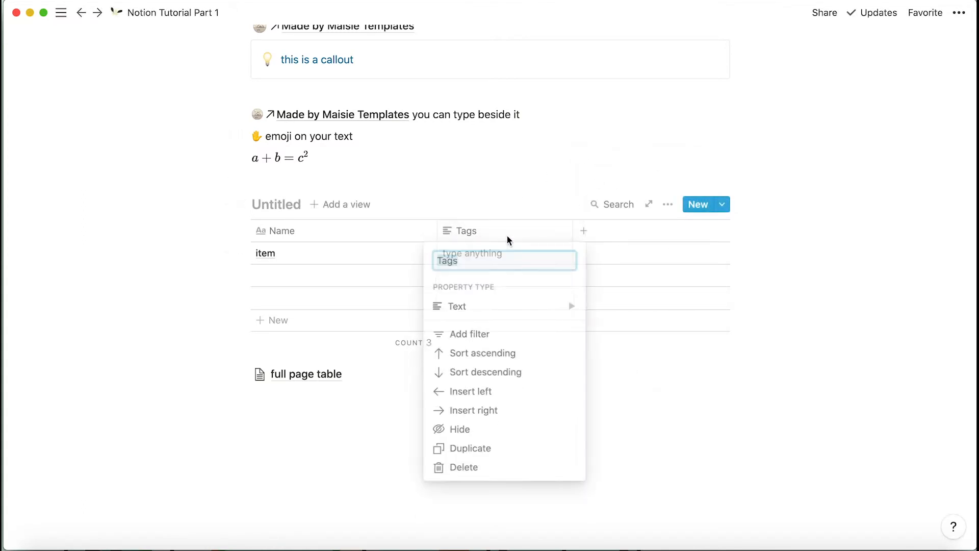
{"action": "type", "text": "text"}
{"action": "key", "text": "Return"}
- Add a new Number property named "number" to the inline table
{"action": "left_click", "coordinate": [592, 233]}
{"action": "left_click", "coordinate": [610, 306]}
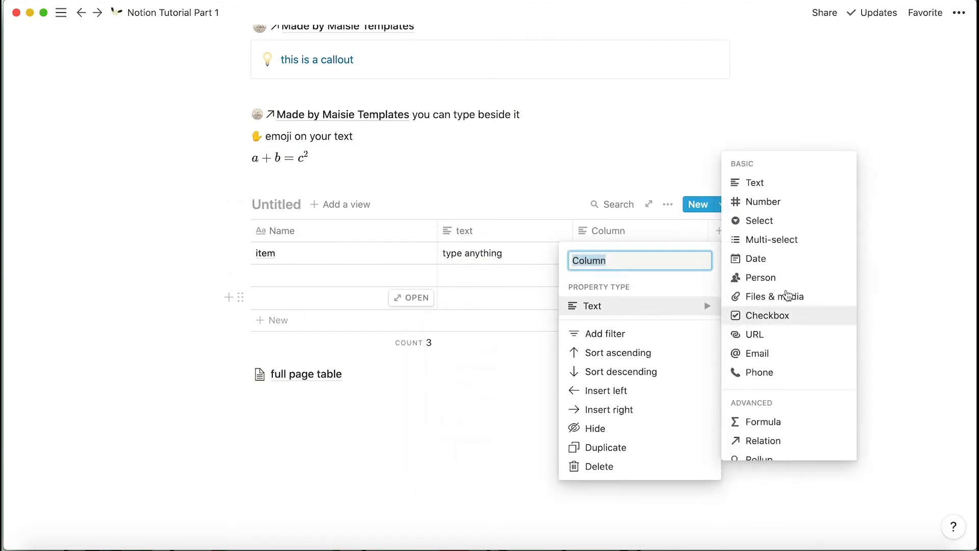
{"action": "left_click", "coordinate": [779, 204]}
{"action": "left_click", "coordinate": [623, 237]}
{"action": "type", "text": "number"}
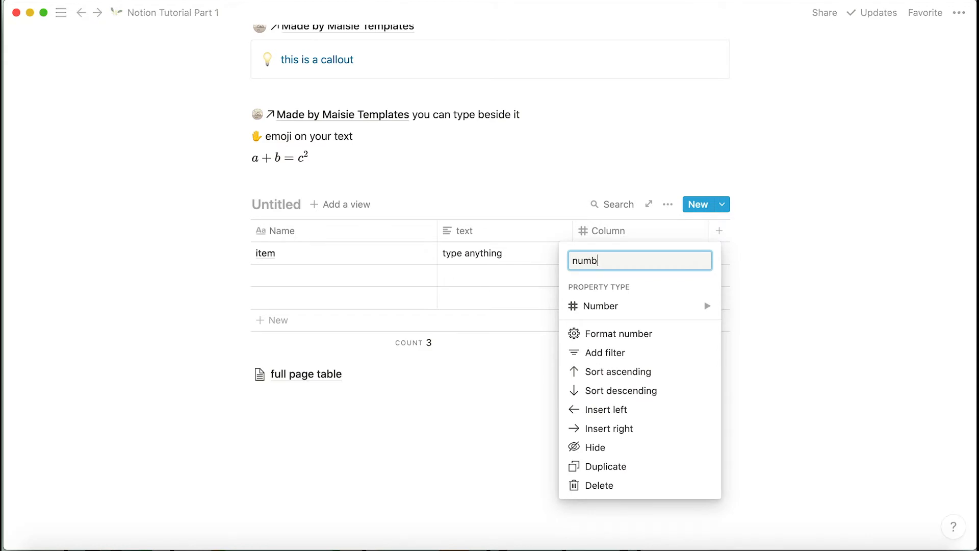
{"action": "left_click", "coordinate": [826, 251]}
- Try to enter a word made of letters in the item row's number cell
{"action": "left_click", "coordinate": [607, 250]}
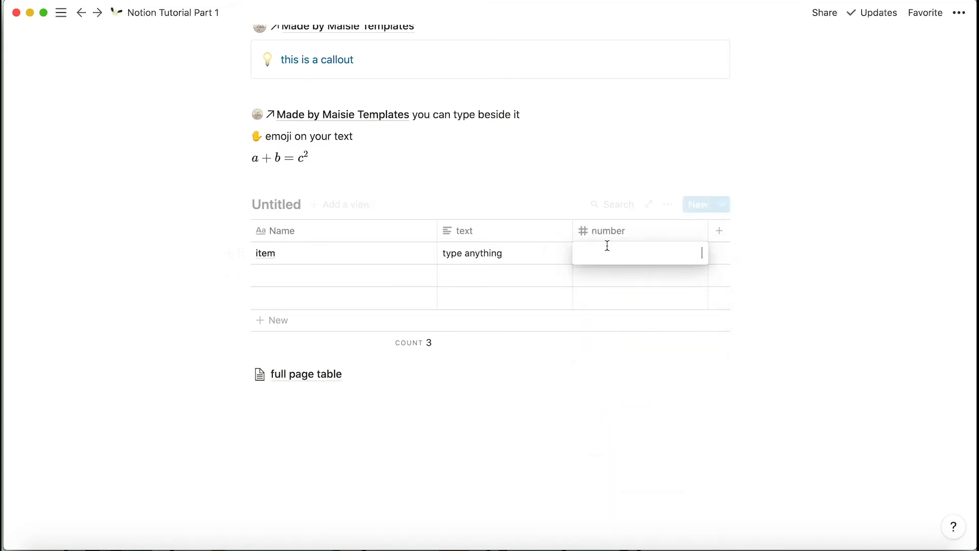
{"action": "type", "text": "ma"}
{"action": "key", "text": "Escape"}
{"action": "left_click", "coordinate": [665, 250]}
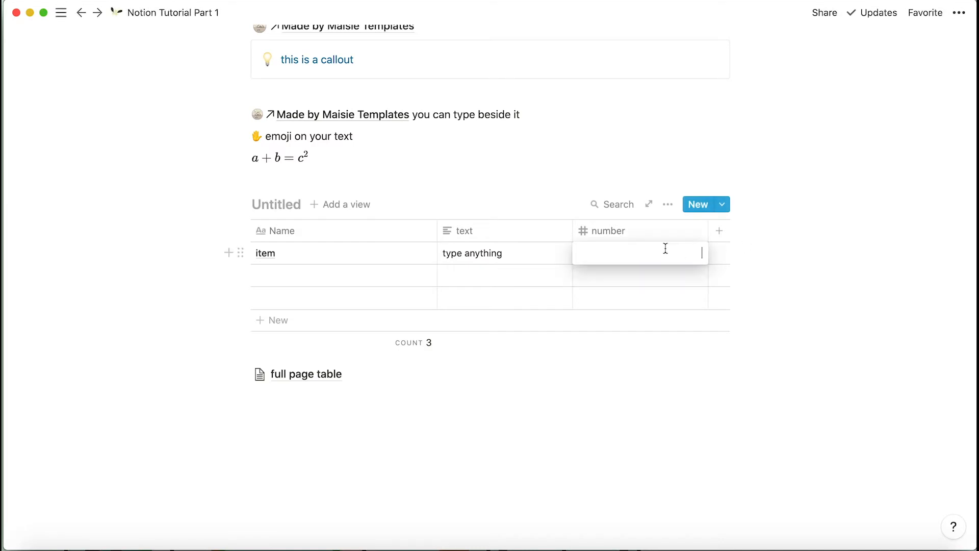
{"action": "type", "text": "maisie"}
{"action": "key", "text": "Return"}
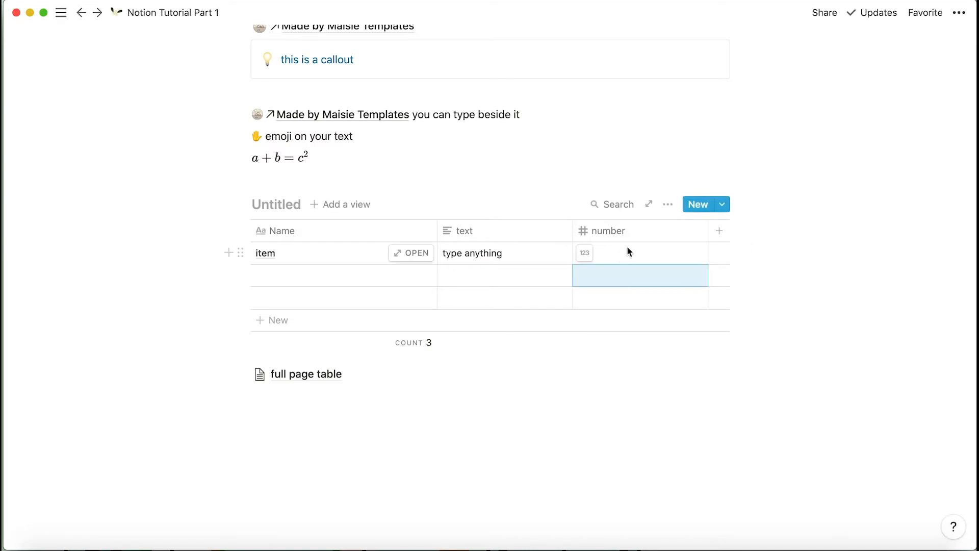
- Review the number format options available for the number property
{"action": "left_click", "coordinate": [684, 236]}
{"action": "left_click", "coordinate": [635, 334]}
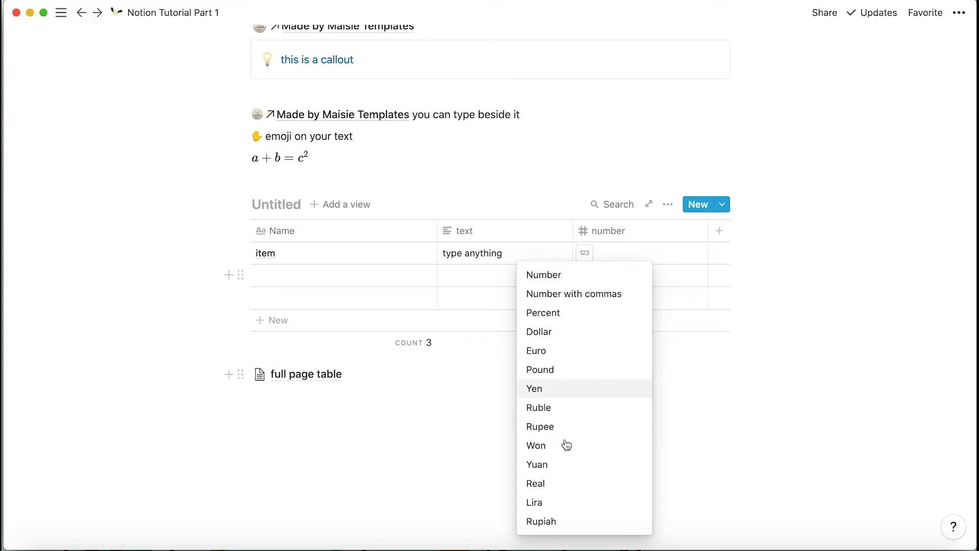
{"action": "left_click", "coordinate": [742, 393]}
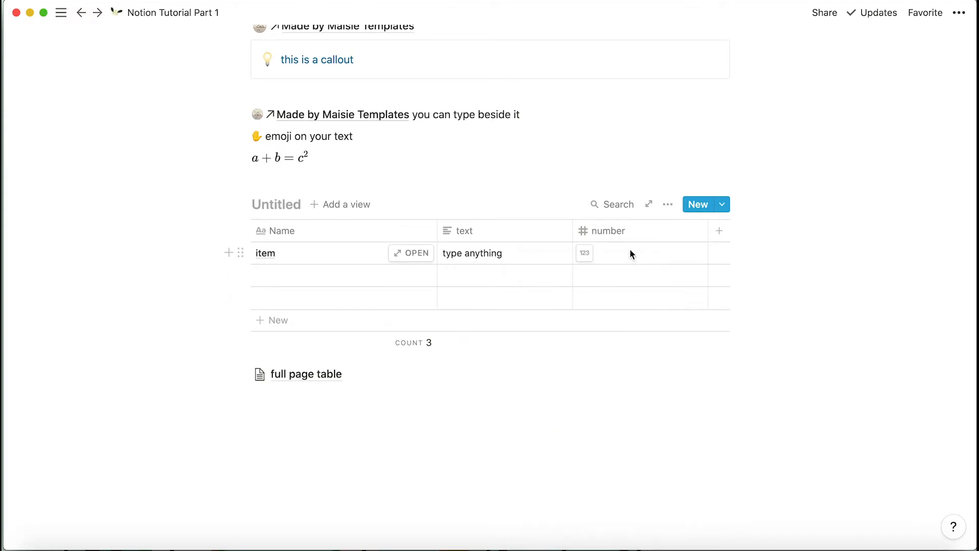
- Enter 123 in the item row's number cell
{"action": "left_click", "coordinate": [632, 252]}
{"action": "type", "text": "123"}
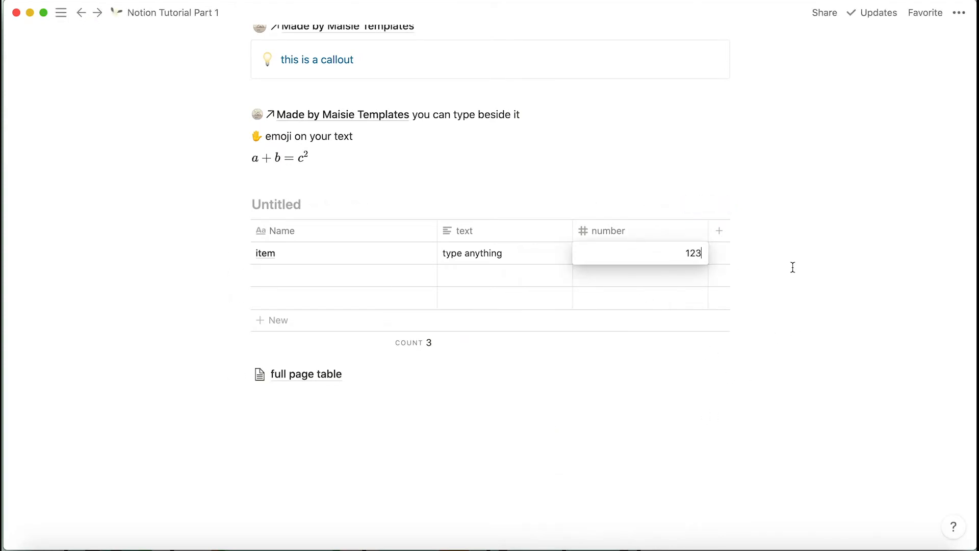
{"action": "key", "text": "Return"}
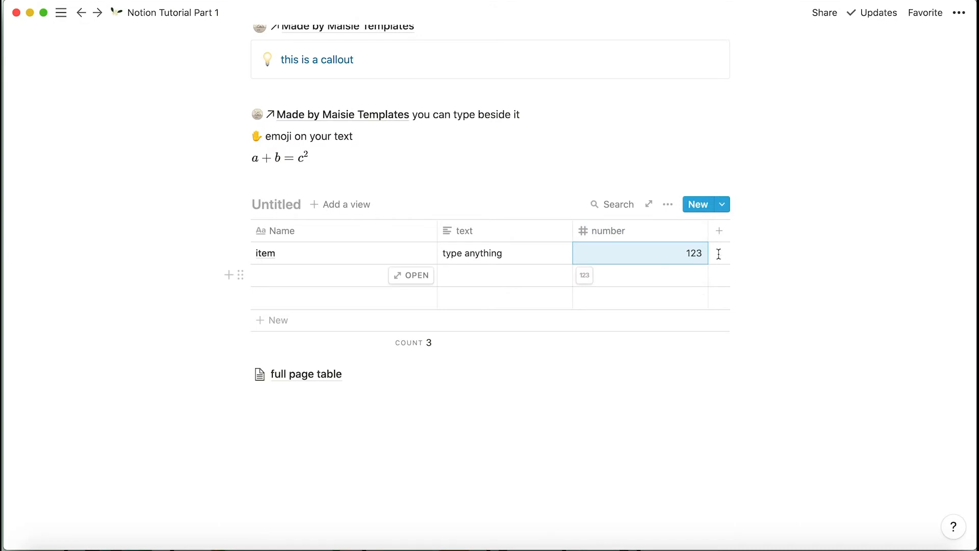
- Add a new Select property to the inline table and create option A in the item row's cell
{"action": "left_click", "coordinate": [720, 231]}
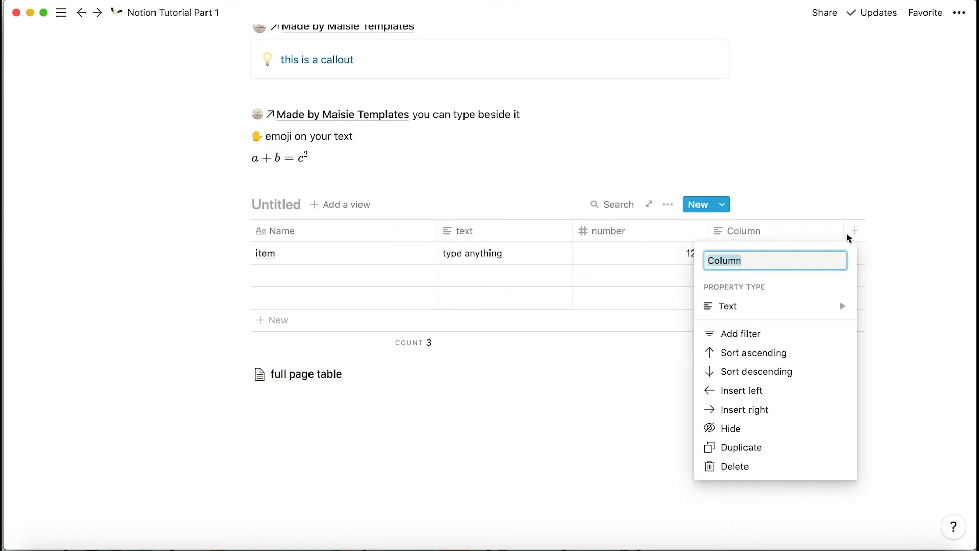
{"action": "left_click", "coordinate": [775, 306]}
{"action": "left_click", "coordinate": [604, 222]}
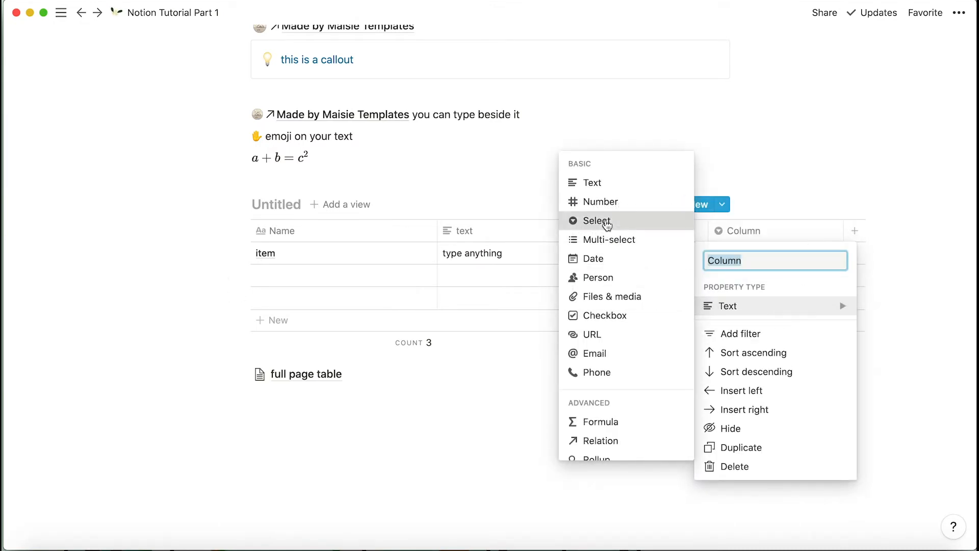
{"action": "left_click", "coordinate": [751, 236]}
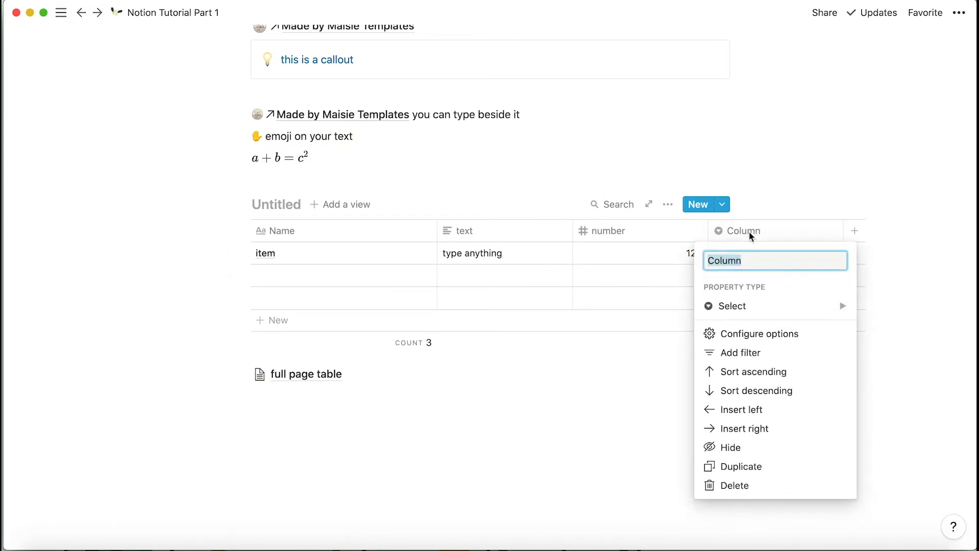
{"action": "left_click", "coordinate": [741, 335]}
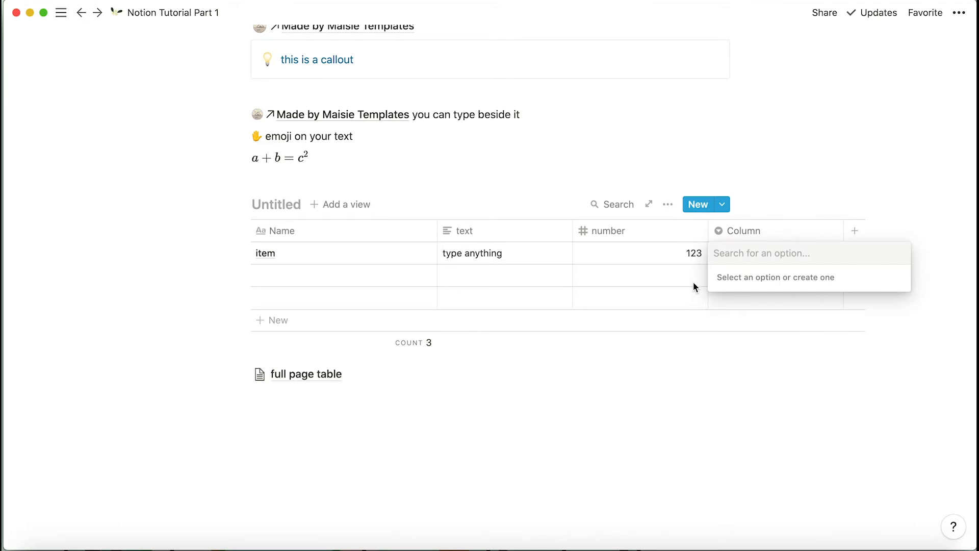
{"action": "type", "text": "A"}
{"action": "left_click", "coordinate": [745, 296]}
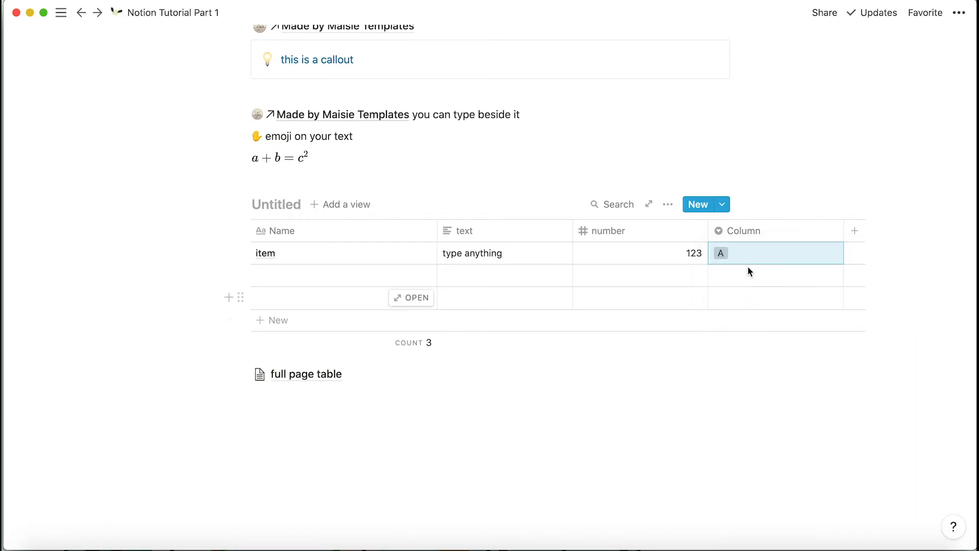
- Create two more options, B and C, from the item row's select cell
{"action": "key", "text": "Return"}
{"action": "type", "text": "B"}
{"action": "left_click", "coordinate": [749, 296]}
{"action": "key", "text": "Escape"}
{"action": "left_click", "coordinate": [758, 263]}
{"action": "type", "text": "C"}
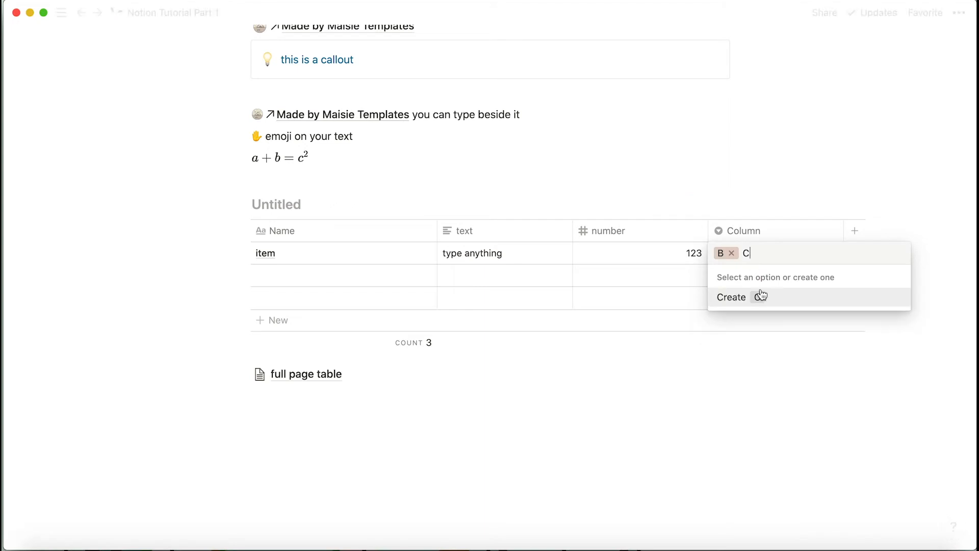
{"action": "left_click", "coordinate": [758, 297]}
- Switch the item row's select value between the existing options A and B, ending on A
{"action": "left_click", "coordinate": [760, 258]}
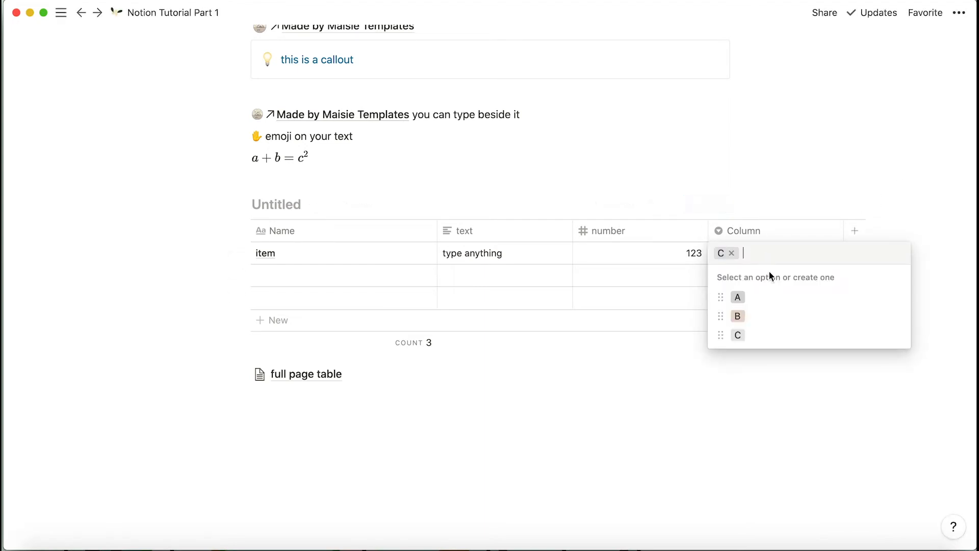
{"action": "left_click", "coordinate": [737, 297]}
{"action": "left_click", "coordinate": [743, 254]}
{"action": "left_click", "coordinate": [737, 317]}
{"action": "left_click", "coordinate": [745, 256]}
{"action": "left_click", "coordinate": [735, 309]}
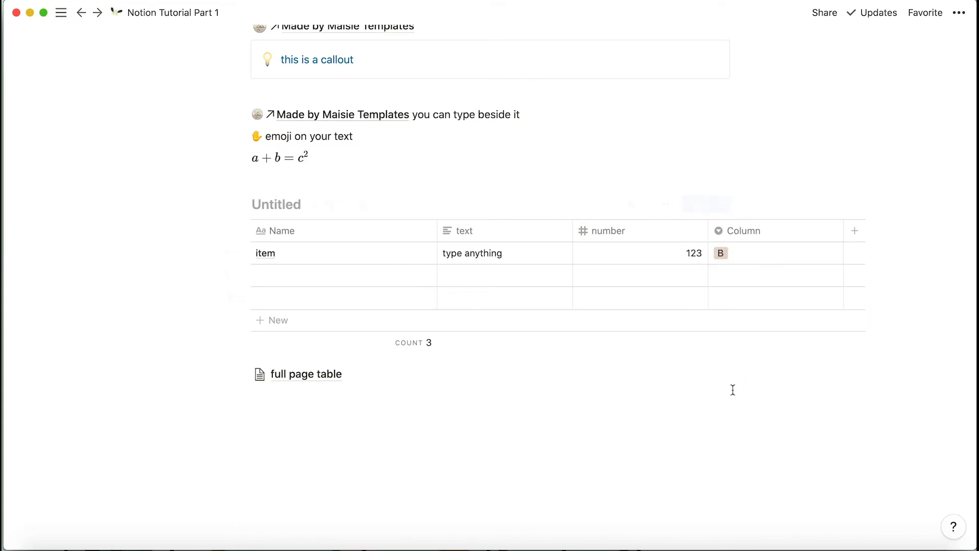
{"action": "left_click", "coordinate": [737, 259]}
{"action": "left_click", "coordinate": [737, 296]}
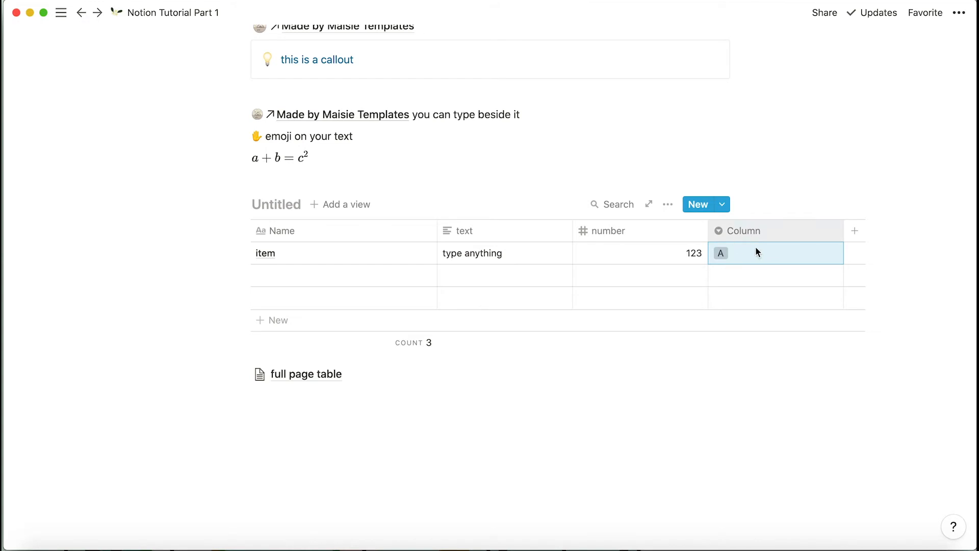
- Rename the Select property as "option"
{"action": "left_click", "coordinate": [745, 230]}
{"action": "type", "text": "option"}
{"action": "key", "text": "Return"}
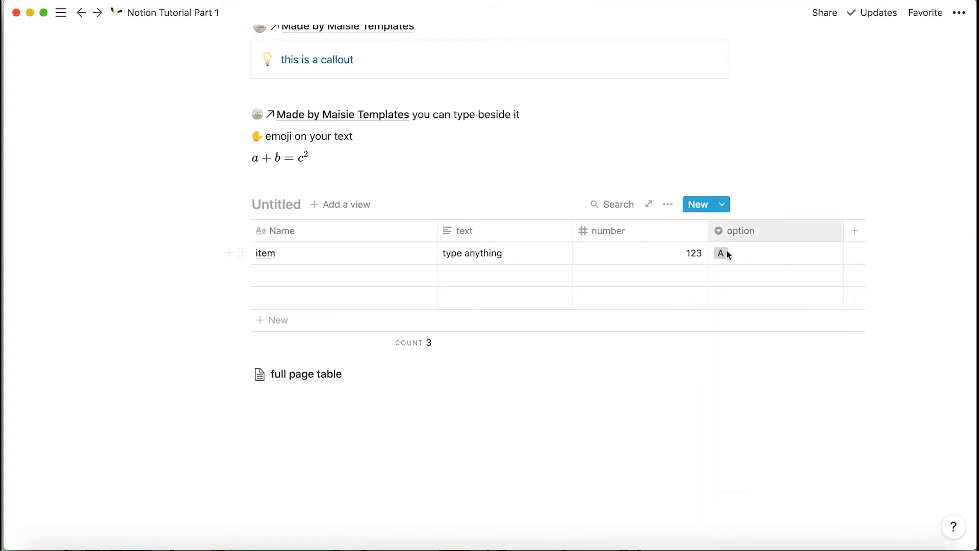
- Set the option value to B in the second row and C in the third row
{"action": "left_click", "coordinate": [733, 277]}
{"action": "left_click", "coordinate": [762, 340]}
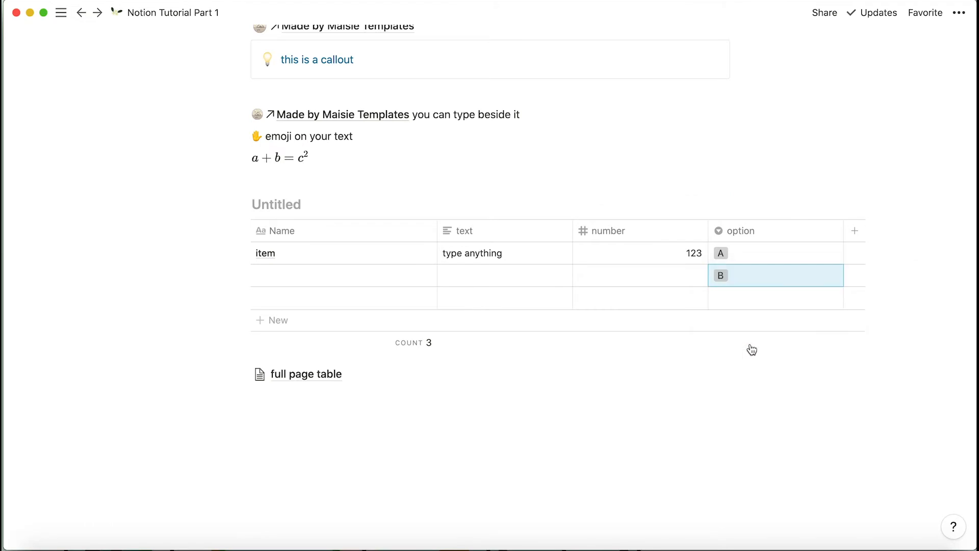
{"action": "left_click", "coordinate": [736, 298]}
{"action": "left_click", "coordinate": [738, 379]}
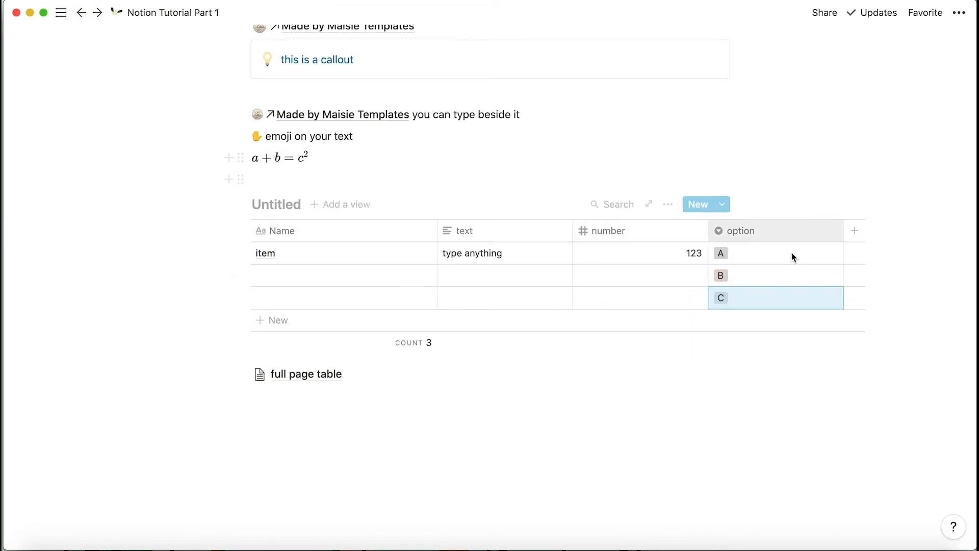
- Review the property types available for the option column without changing its type
{"action": "scroll", "coordinate": [789, 254], "scroll_direction": "right", "scroll_amount": 4}
{"action": "left_click", "coordinate": [635, 234]}
{"action": "mouse_move", "coordinate": [614, 314]}
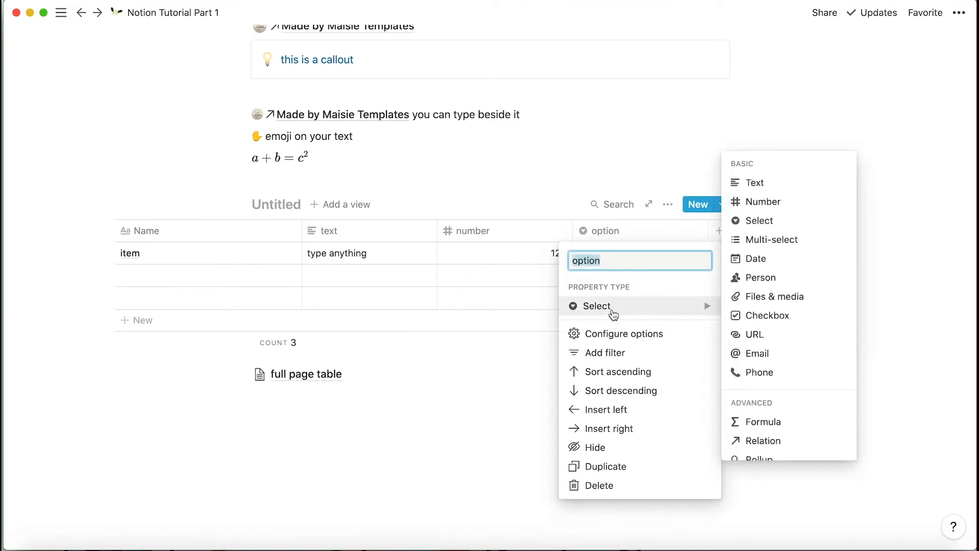
{"action": "left_click", "coordinate": [573, 185]}
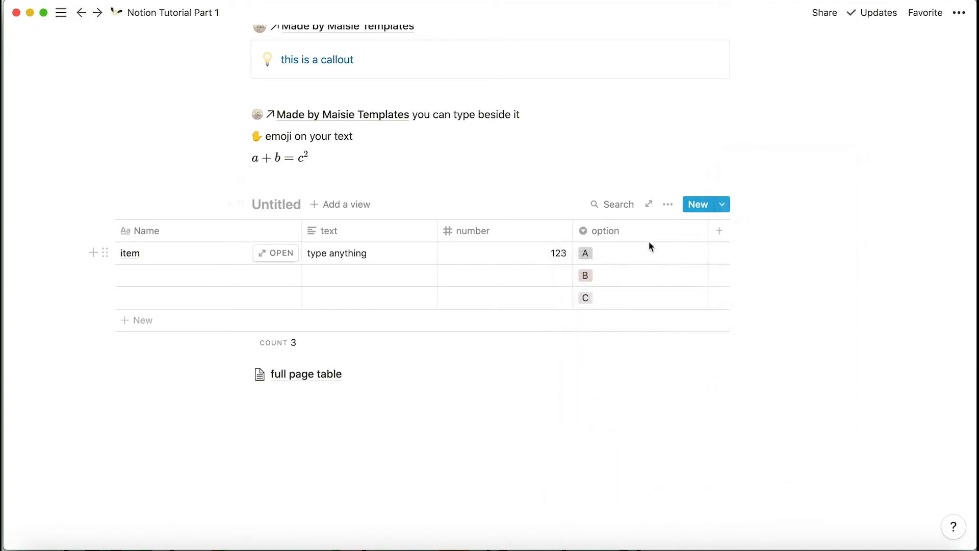
- Duplicate the option property and rename the copy as "multi select"
{"action": "left_click", "coordinate": [650, 236]}
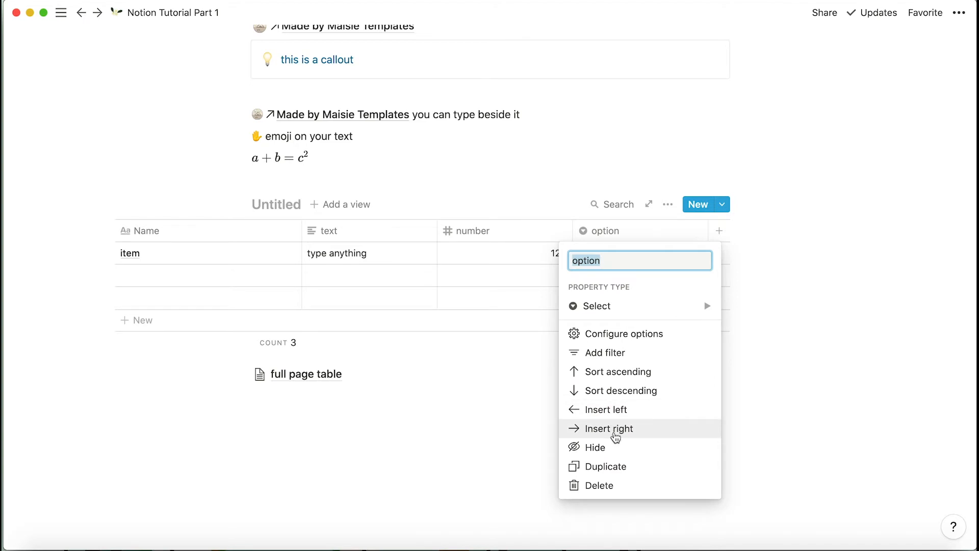
{"action": "left_click", "coordinate": [621, 466]}
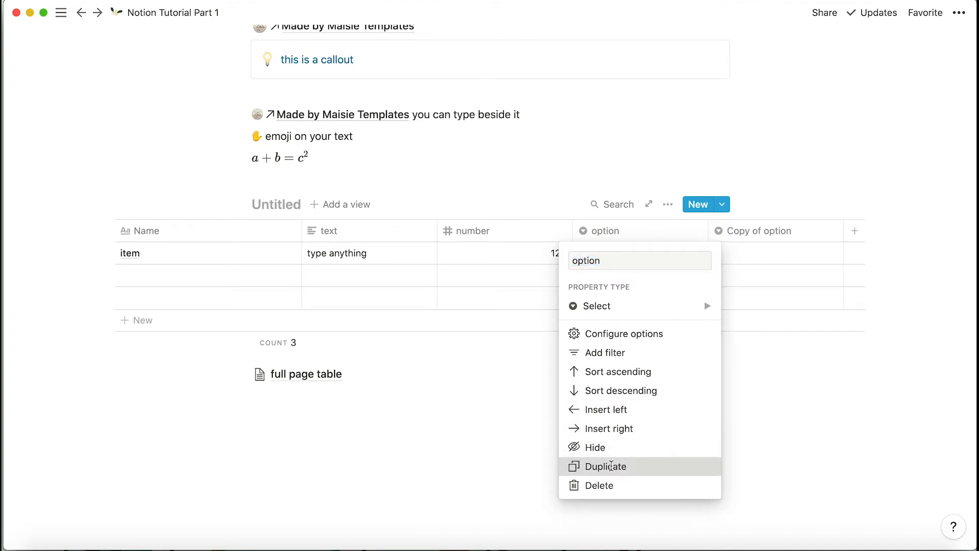
{"action": "left_click", "coordinate": [770, 235]}
{"action": "type", "text": "multi select"}
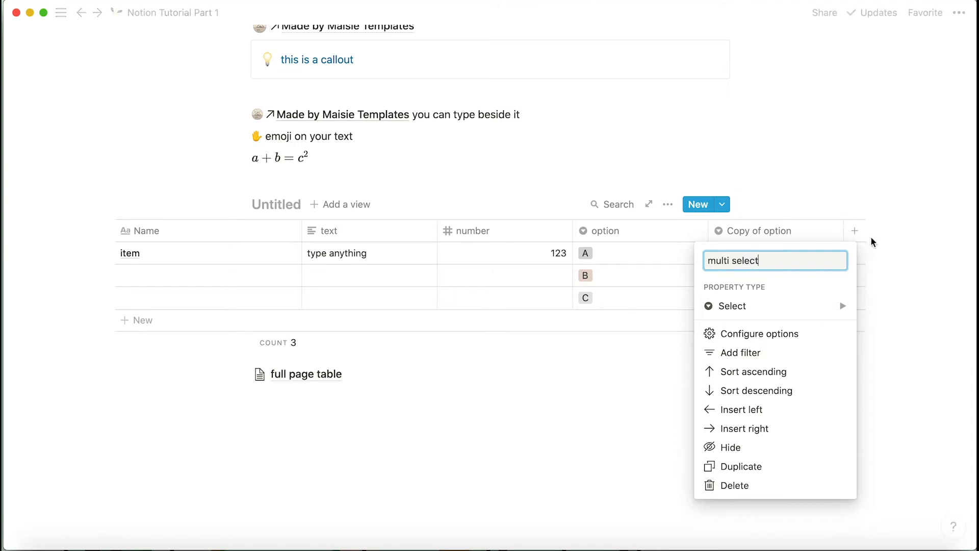
{"action": "key", "text": "Return"}
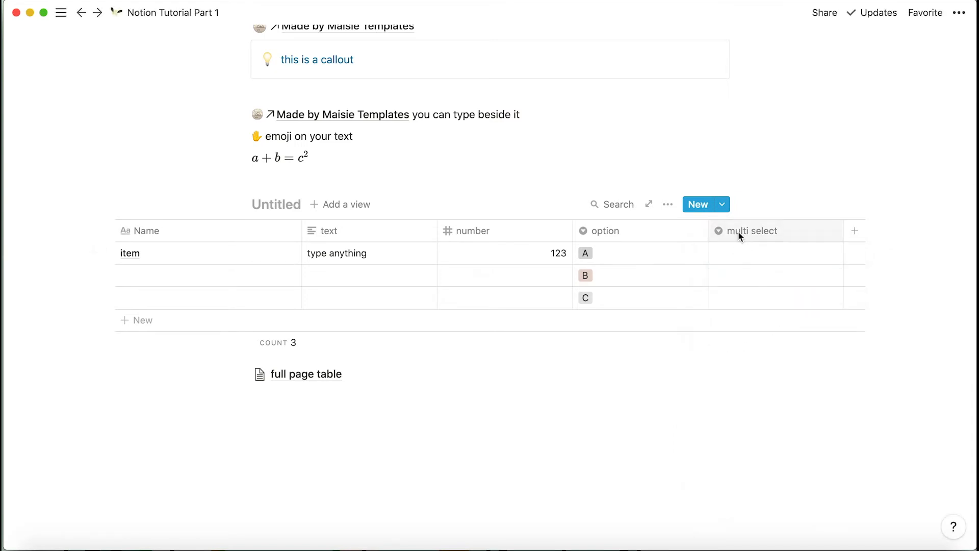
- Change the multi select property's type from Select to Multi-select
{"action": "left_click", "coordinate": [739, 231]}
{"action": "left_click", "coordinate": [768, 309]}
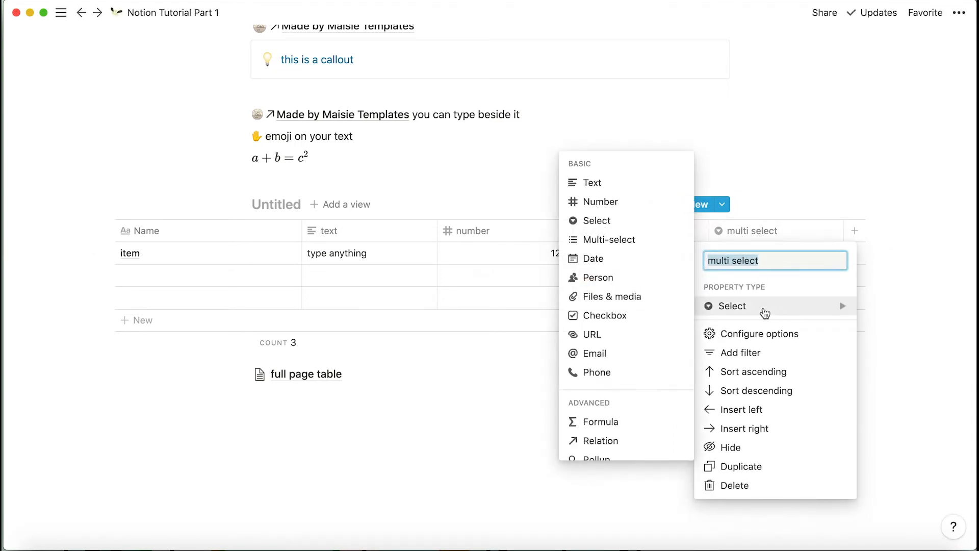
{"action": "left_click", "coordinate": [657, 245]}
{"action": "scroll", "coordinate": [750, 258], "scroll_direction": "right", "scroll_amount": 5}
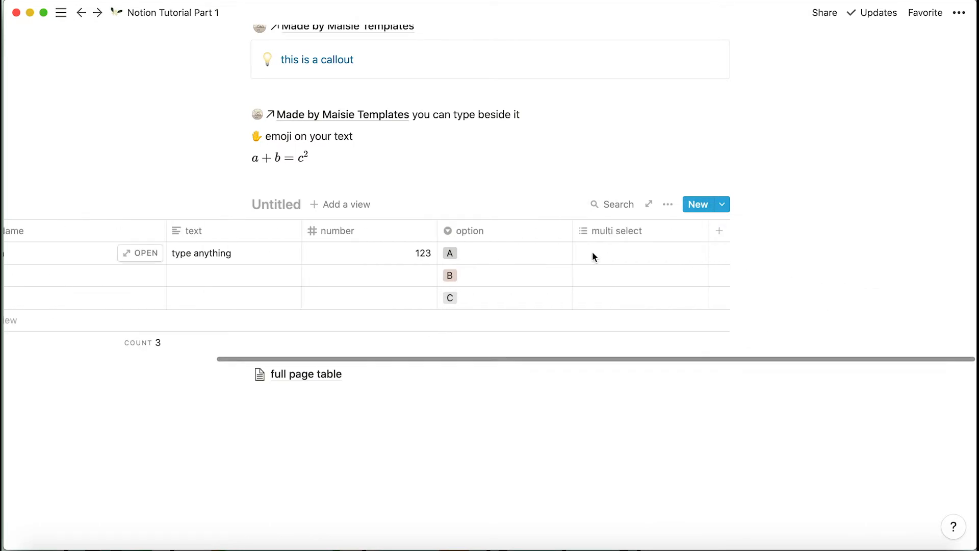
- Assign options A, B and C to the item row's multi select cell
{"action": "left_click", "coordinate": [625, 256]}
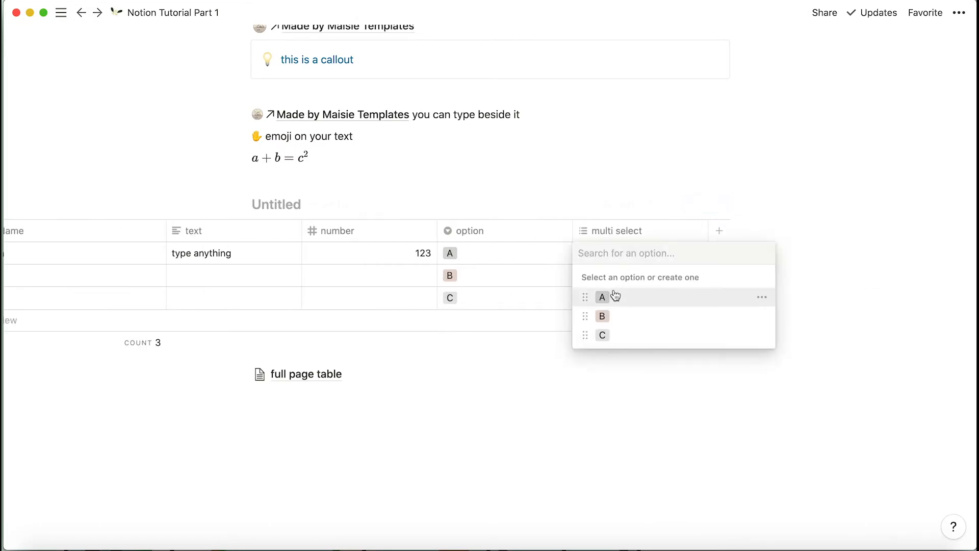
{"action": "left_click", "coordinate": [610, 317]}
{"action": "left_click", "coordinate": [607, 335]}
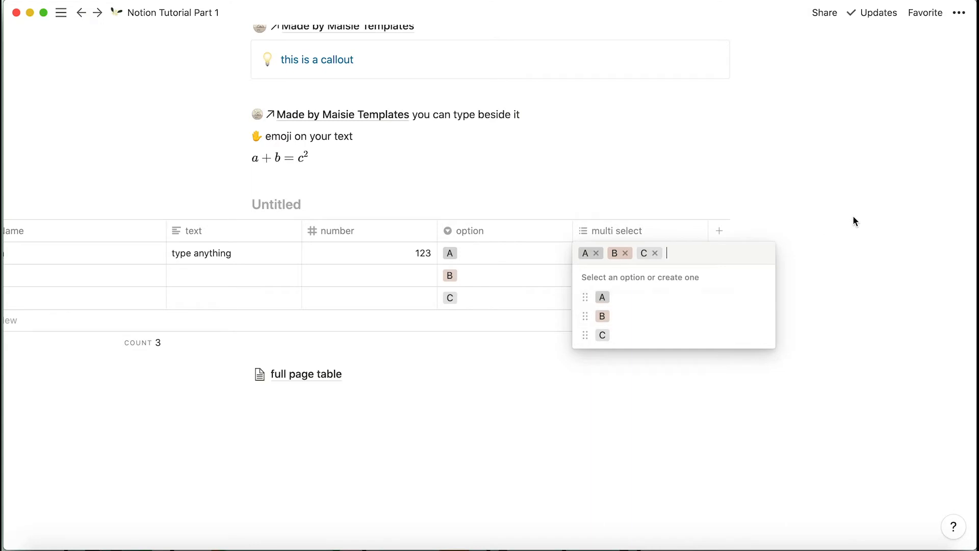
{"action": "left_click", "coordinate": [855, 219]}
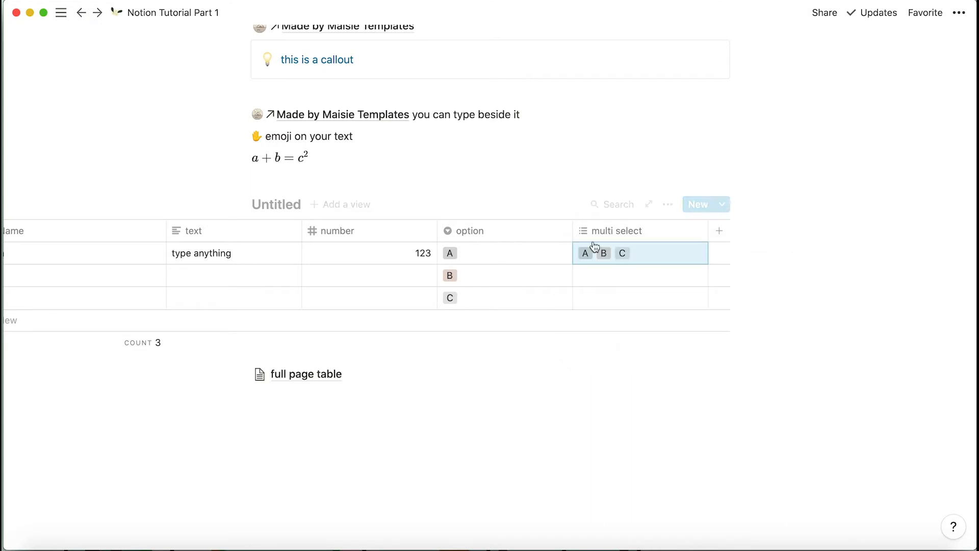
- Switch the item row's option value to B and back to A
{"action": "left_click", "coordinate": [458, 255]}
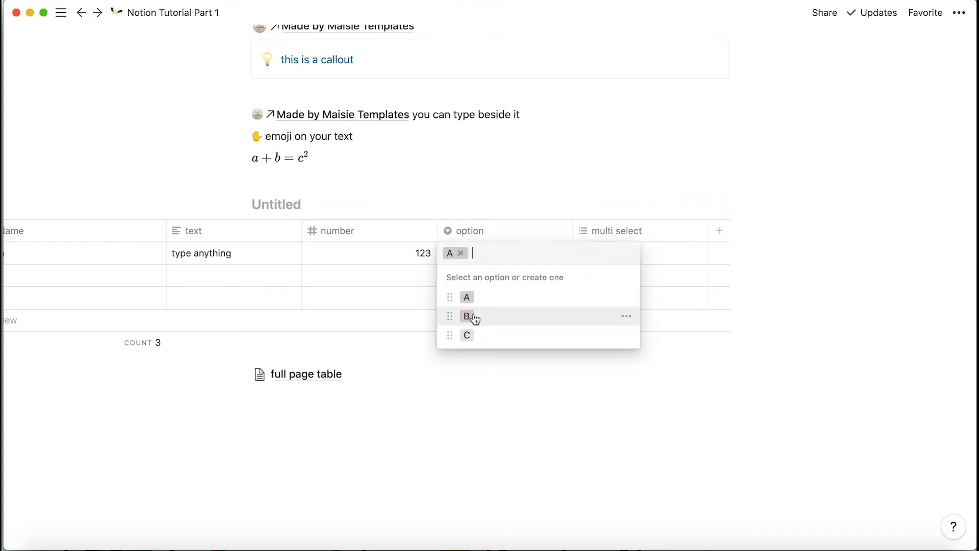
{"action": "left_click", "coordinate": [474, 318]}
{"action": "left_click", "coordinate": [448, 253]}
{"action": "left_click", "coordinate": [467, 296]}
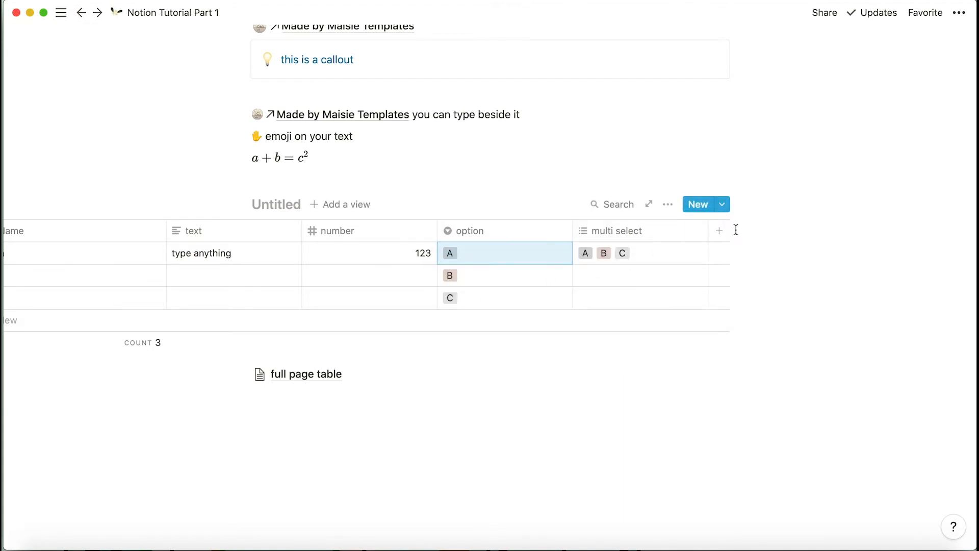
- Add a Date property after the multi select column and view the first row's date picker without choosing a date
{"action": "left_click", "coordinate": [719, 230]}
{"action": "mouse_move", "coordinate": [730, 306]}
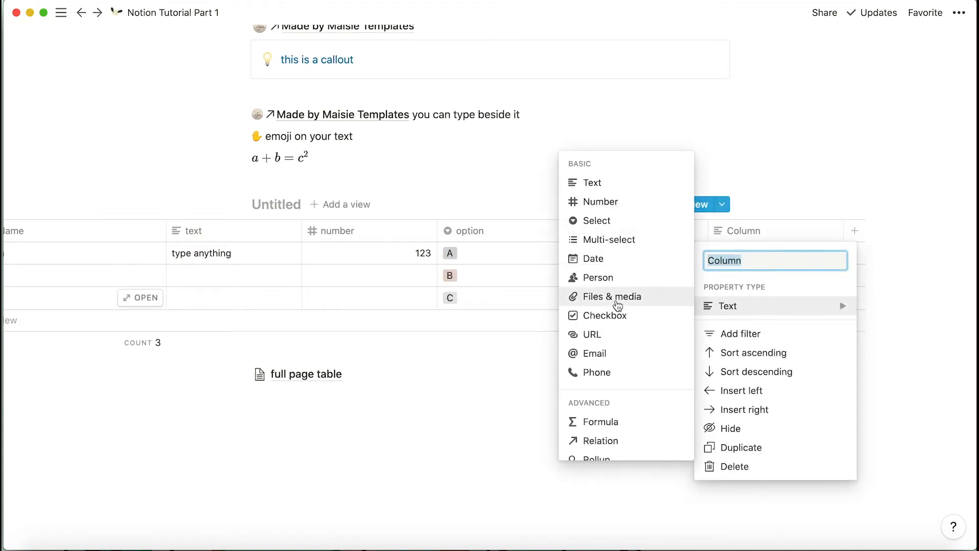
{"action": "left_click", "coordinate": [619, 259]}
{"action": "left_click", "coordinate": [743, 255]}
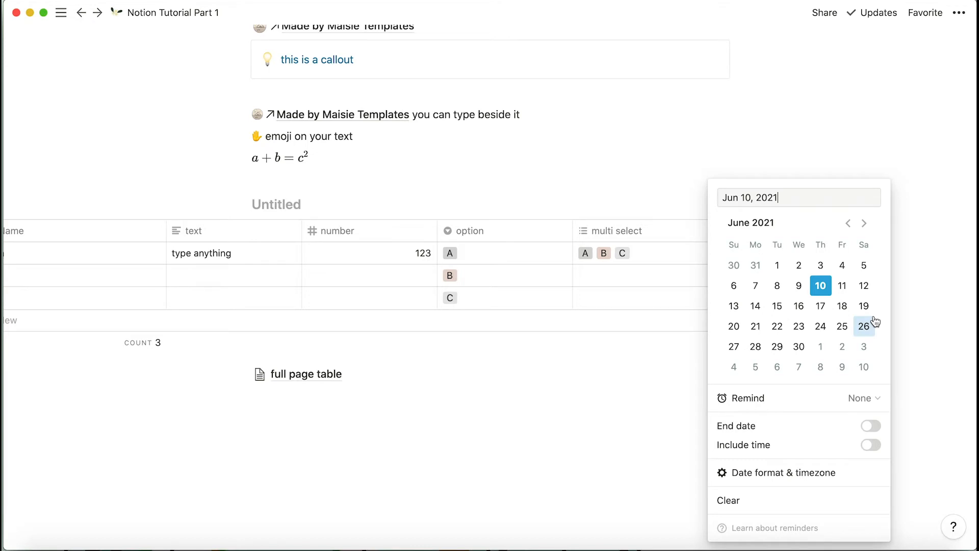
{"action": "left_click", "coordinate": [898, 306]}
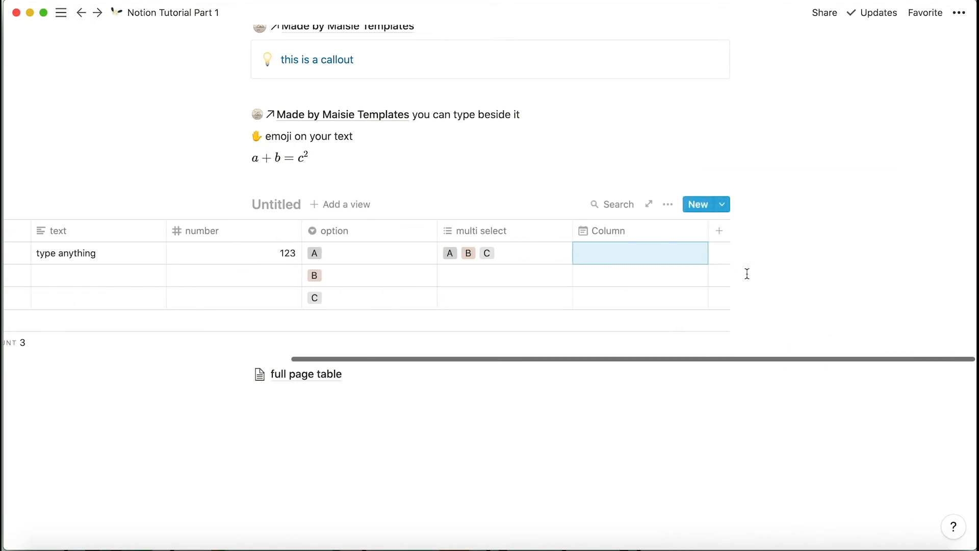
- Add a Checkbox property after the date column and tick it for all three rows
{"action": "left_click", "coordinate": [720, 231]}
{"action": "mouse_move", "coordinate": [713, 308]}
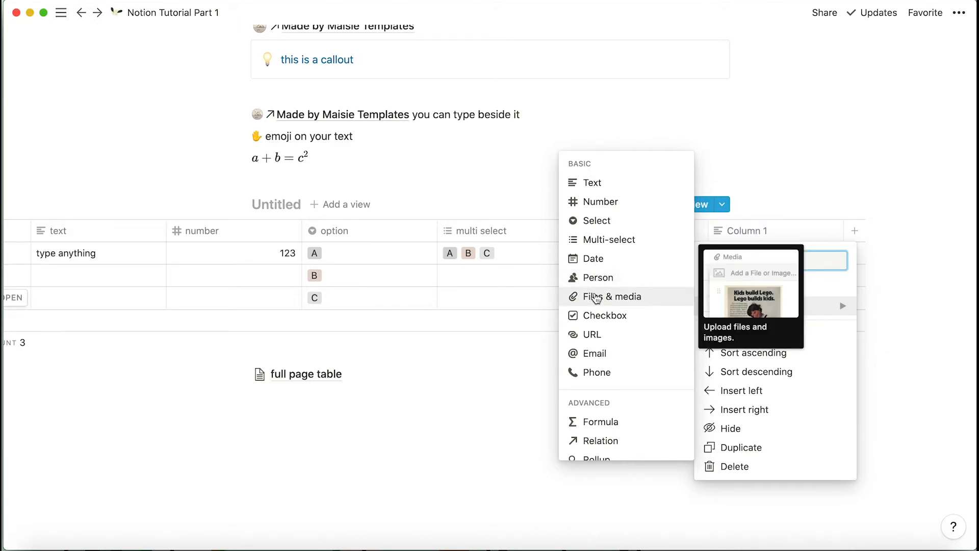
{"action": "left_click", "coordinate": [616, 314]}
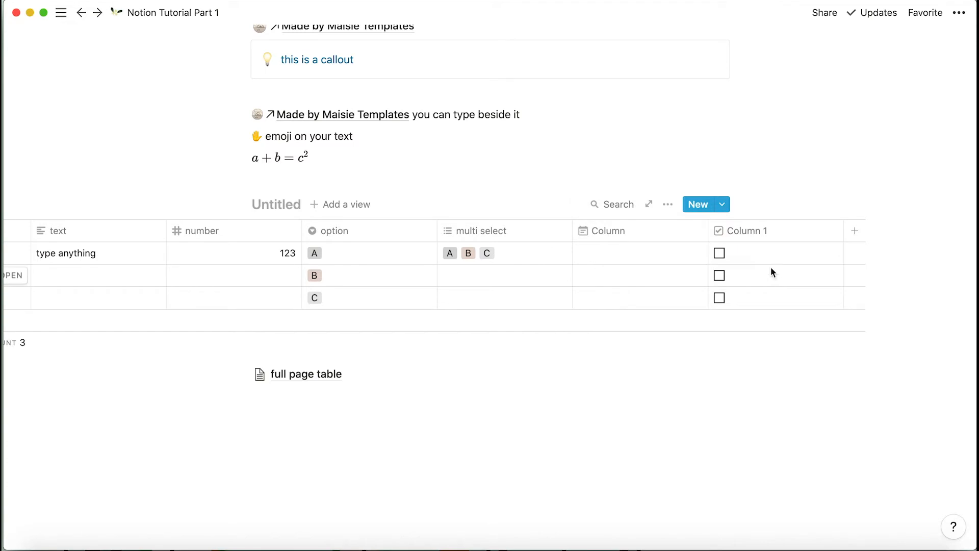
{"action": "left_click", "coordinate": [721, 254]}
{"action": "left_click", "coordinate": [721, 276]}
{"action": "left_click", "coordinate": [722, 298]}
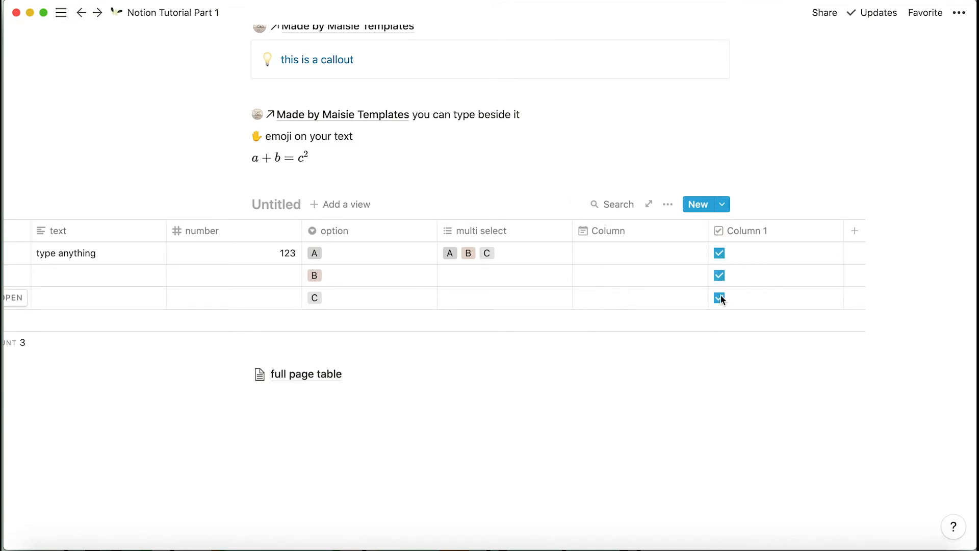
- Add a Formula property after the checkbox column
{"action": "left_click", "coordinate": [848, 234]}
{"action": "mouse_move", "coordinate": [841, 306]}
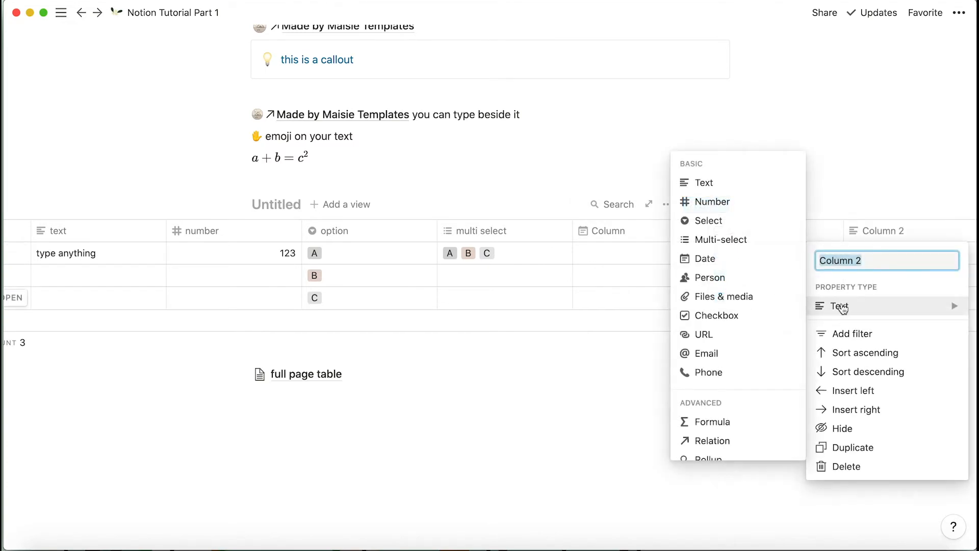
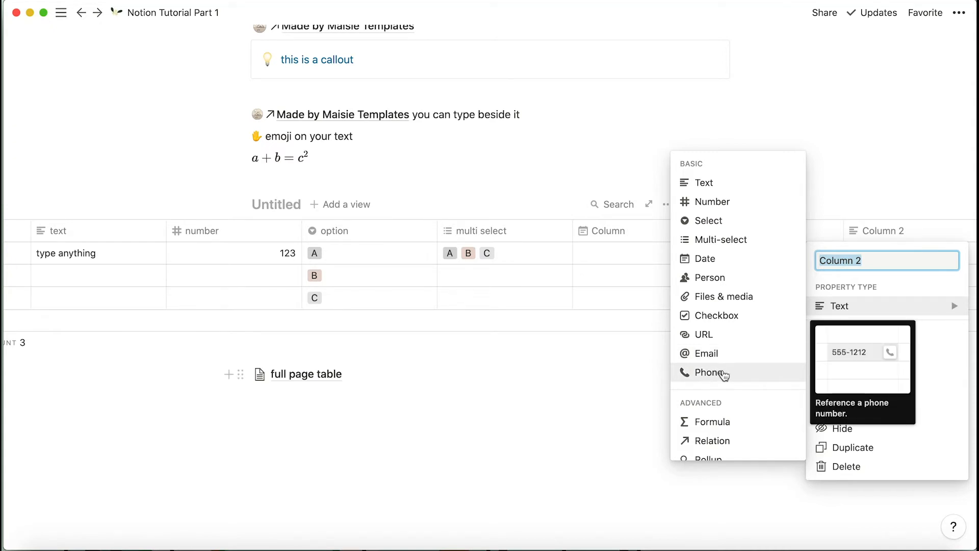
{"action": "scroll", "coordinate": [724, 374], "scroll_direction": "down", "scroll_amount": 3}
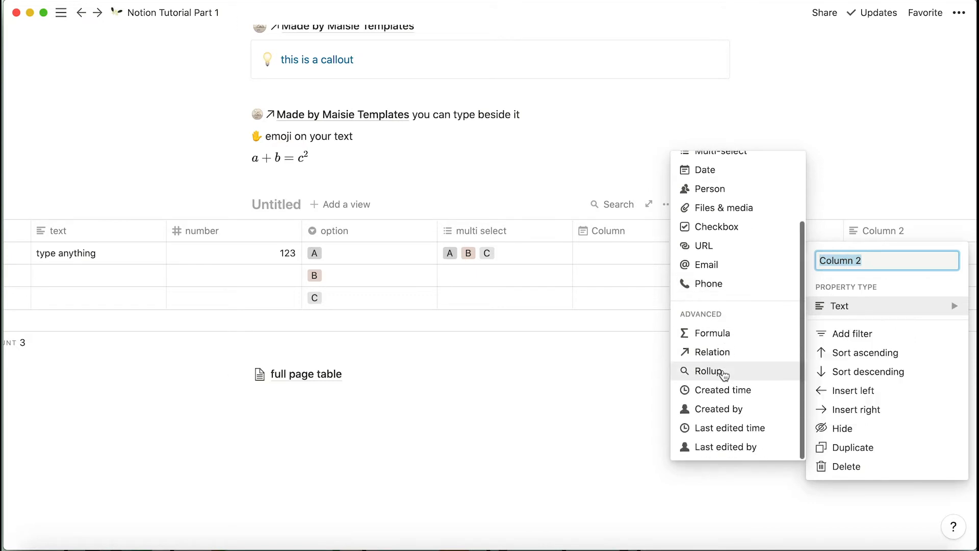
{"action": "left_click", "coordinate": [727, 333]}
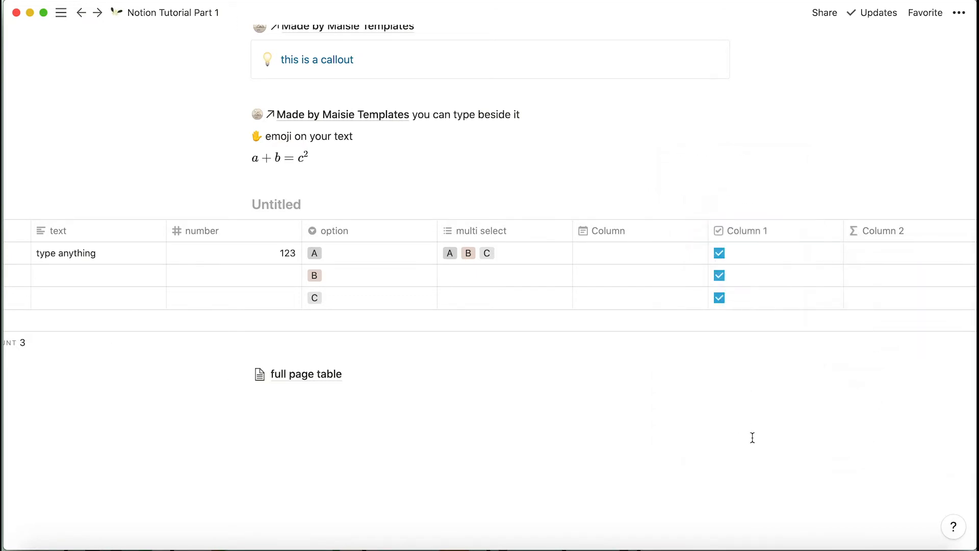
- Set the new formula column's formula to prop("number")
{"action": "scroll", "coordinate": [690, 331], "scroll_direction": "right", "scroll_amount": 5}
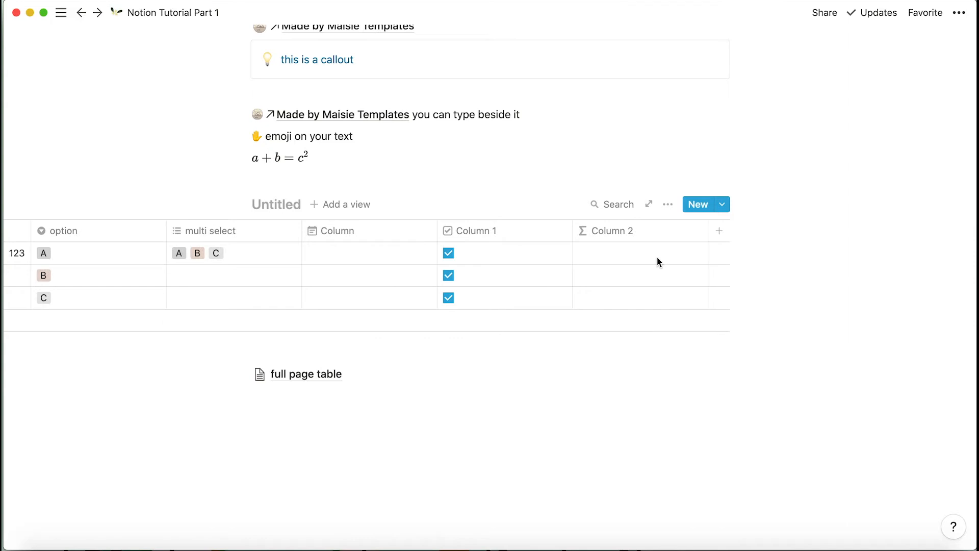
{"action": "left_click", "coordinate": [647, 231]}
{"action": "left_click", "coordinate": [628, 334]}
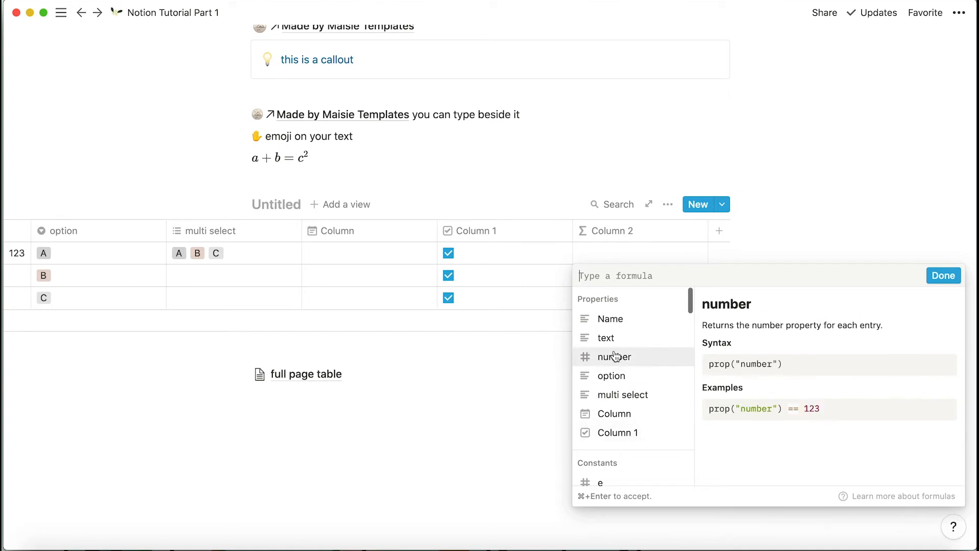
{"action": "left_click", "coordinate": [655, 361]}
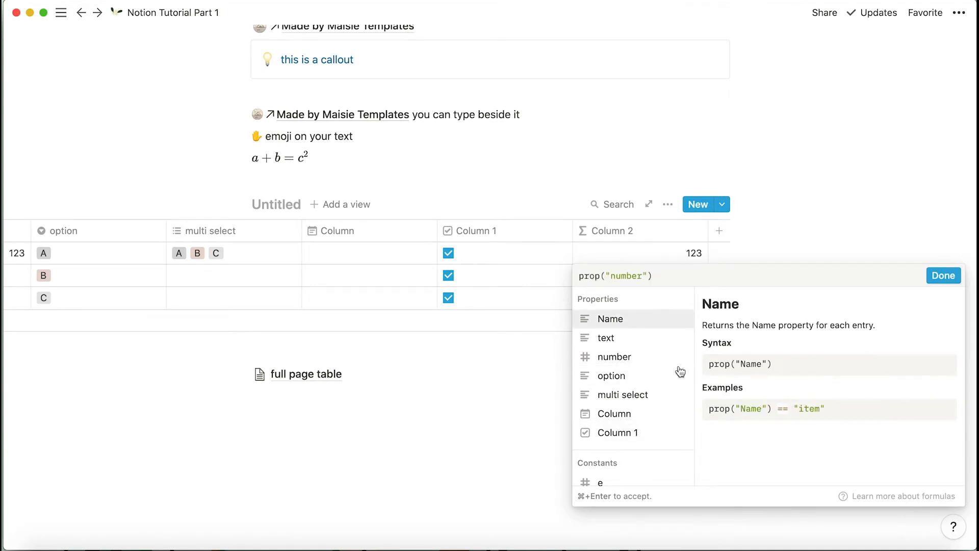
- Examine the operators and functions available for formulas, including their syntax and examples, and close the formula editor
{"action": "scroll", "coordinate": [664, 408], "scroll_direction": "down", "scroll_amount": 5}
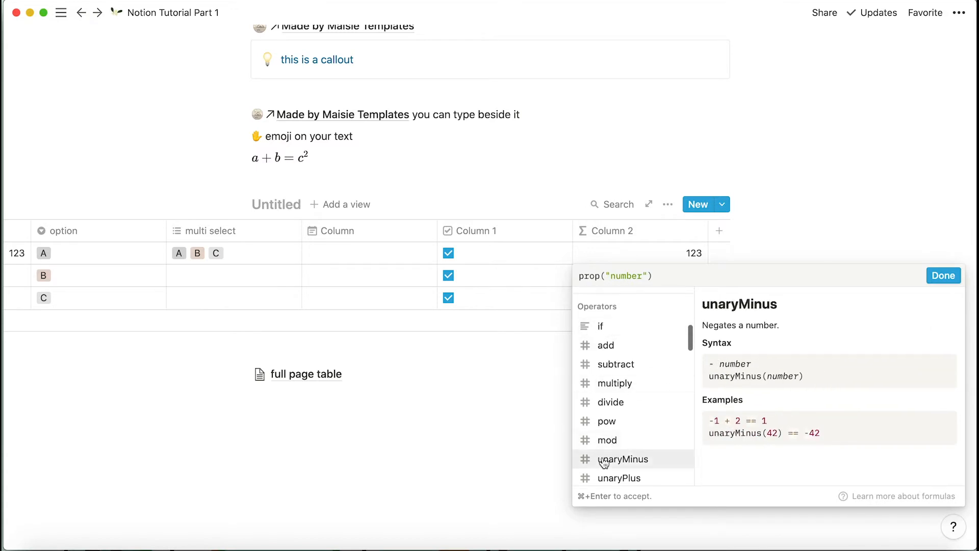
{"action": "scroll", "coordinate": [602, 459], "scroll_direction": "down", "scroll_amount": 10}
{"action": "scroll", "coordinate": [625, 367], "scroll_direction": "up", "scroll_amount": 15}
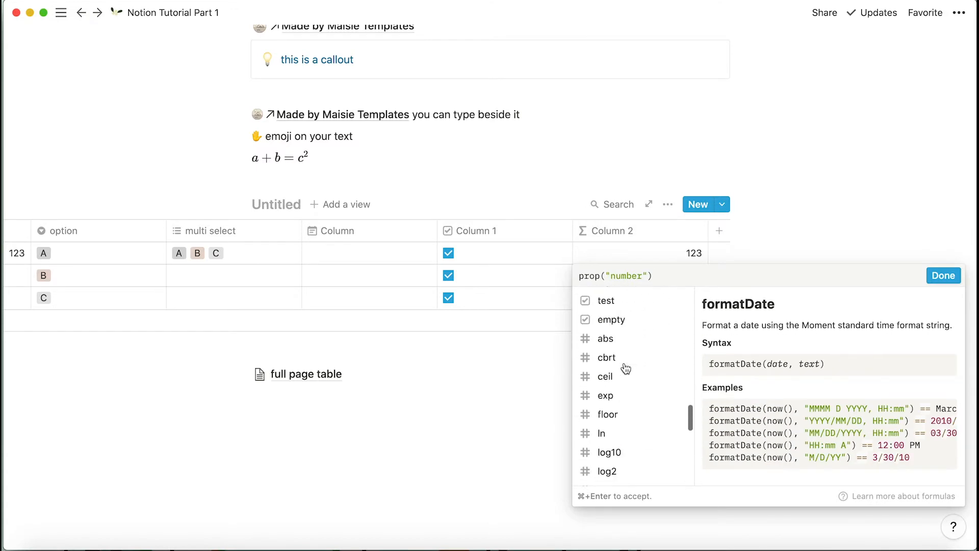
{"action": "scroll", "coordinate": [623, 362], "scroll_direction": "down", "scroll_amount": 15}
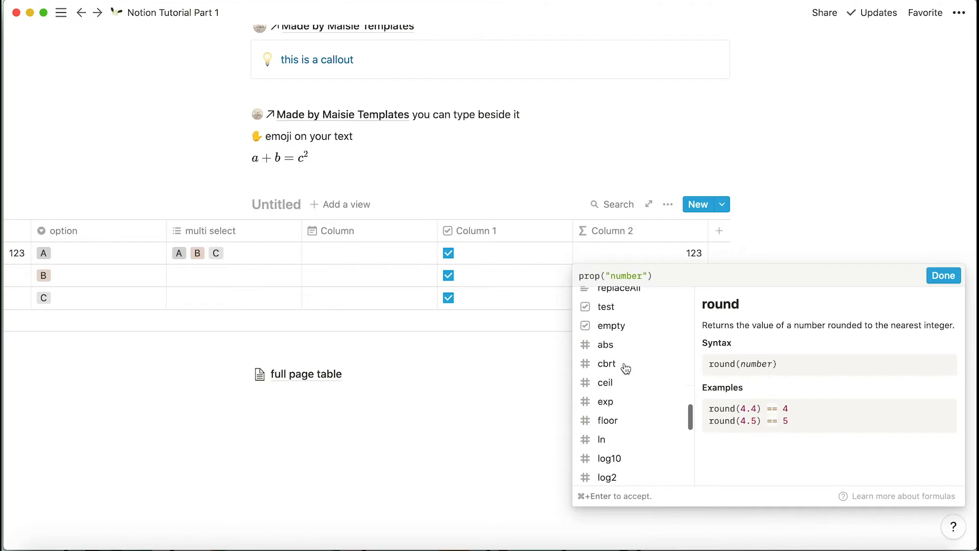
{"action": "scroll", "coordinate": [627, 388], "scroll_direction": "up", "scroll_amount": 15}
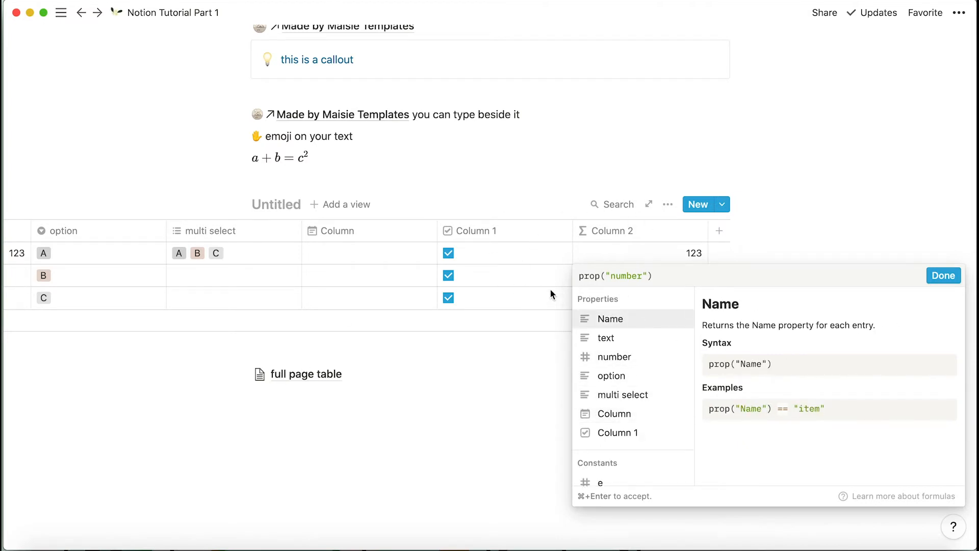
{"action": "scroll", "coordinate": [645, 349], "scroll_direction": "down", "scroll_amount": 3}
{"action": "scroll", "coordinate": [645, 348], "scroll_direction": "down", "scroll_amount": 10}
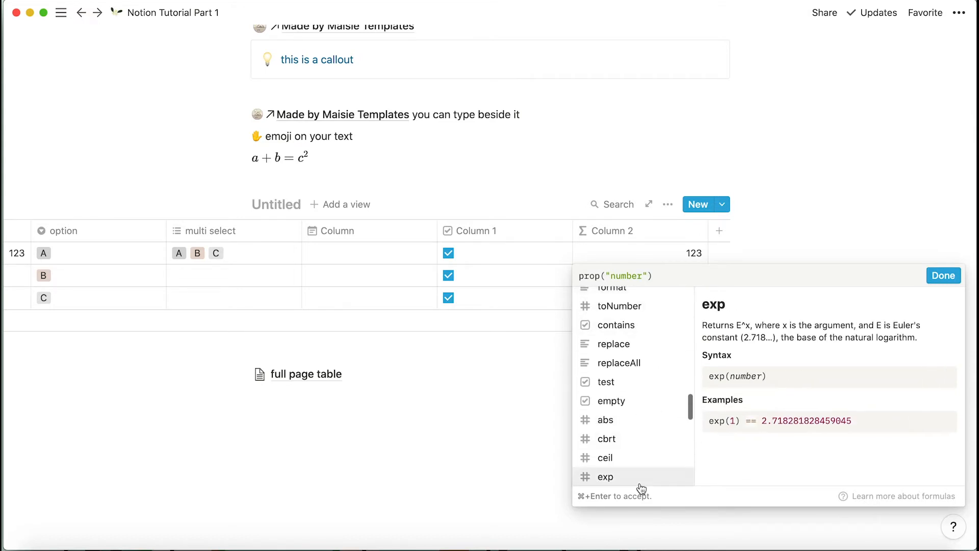
{"action": "scroll", "coordinate": [648, 434], "scroll_direction": "down", "scroll_amount": 10}
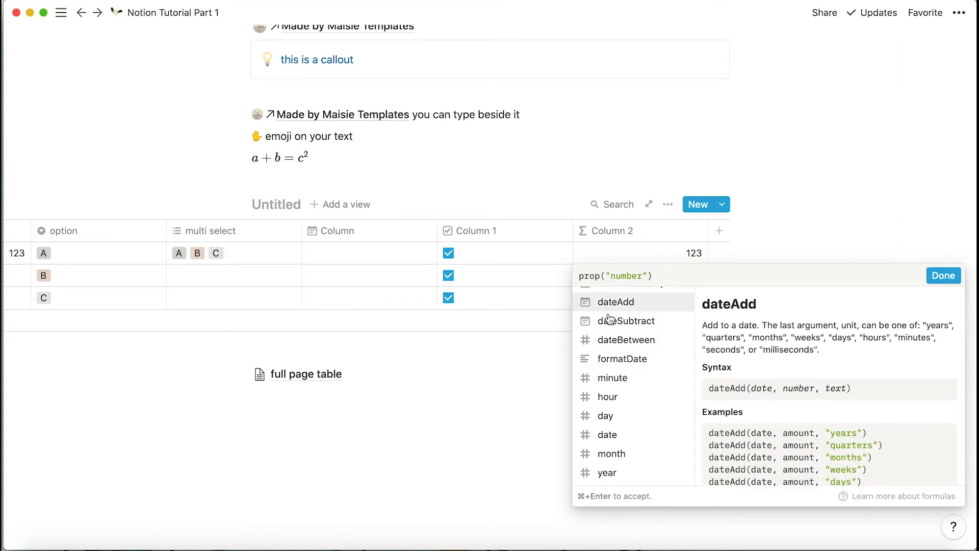
{"action": "scroll", "coordinate": [648, 350], "scroll_direction": "up", "scroll_amount": 5}
{"action": "scroll", "coordinate": [648, 350], "scroll_direction": "up", "scroll_amount": 2}
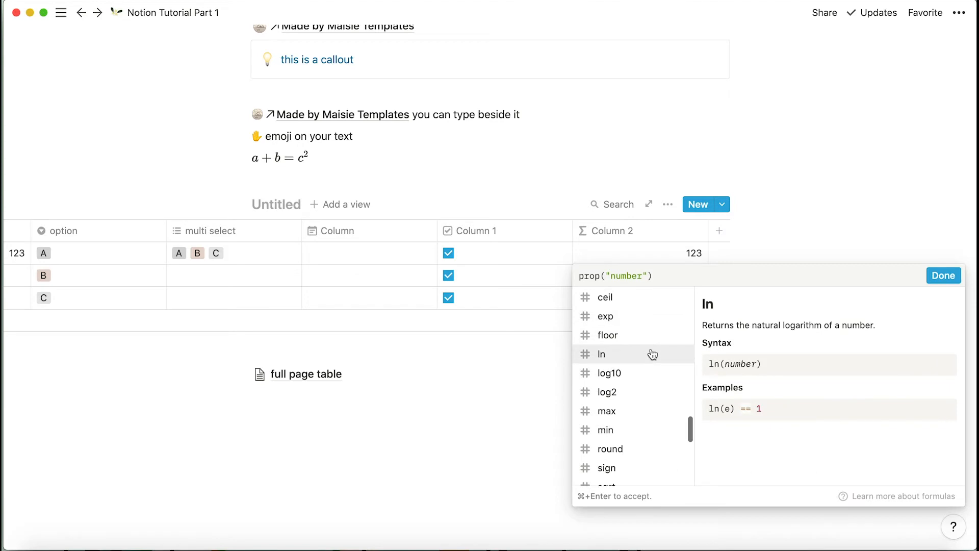
{"action": "scroll", "coordinate": [642, 357], "scroll_direction": "up", "scroll_amount": 5}
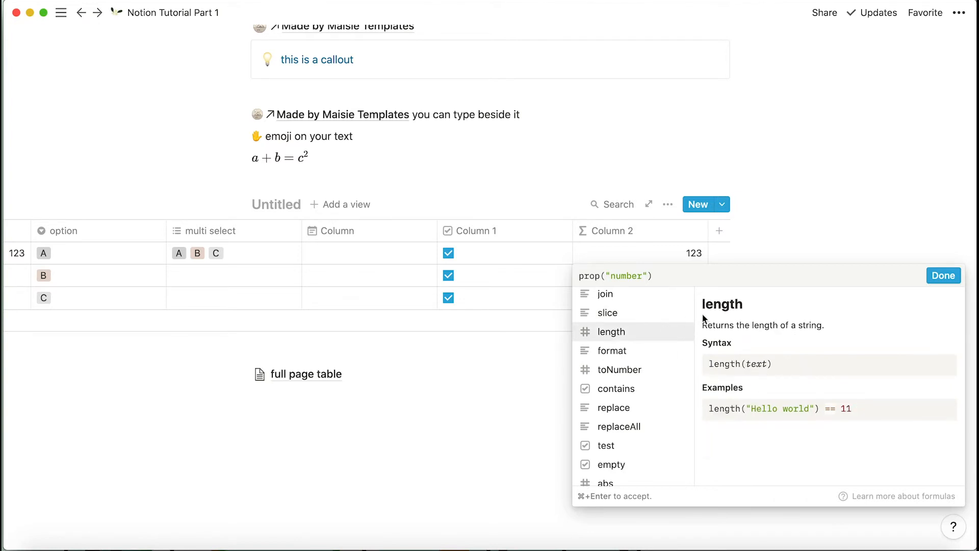
{"action": "scroll", "coordinate": [658, 352], "scroll_direction": "up", "scroll_amount": 5}
{"action": "scroll", "coordinate": [673, 413], "scroll_direction": "up", "scroll_amount": 10}
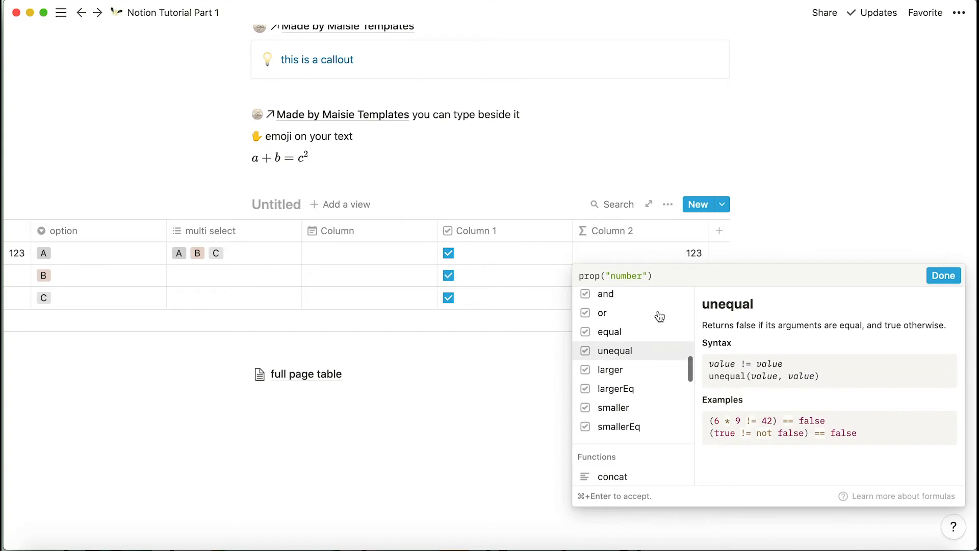
{"action": "left_click", "coordinate": [779, 227]}
- Change the formula column's expression to prop("number")+1
{"action": "left_click", "coordinate": [673, 232]}
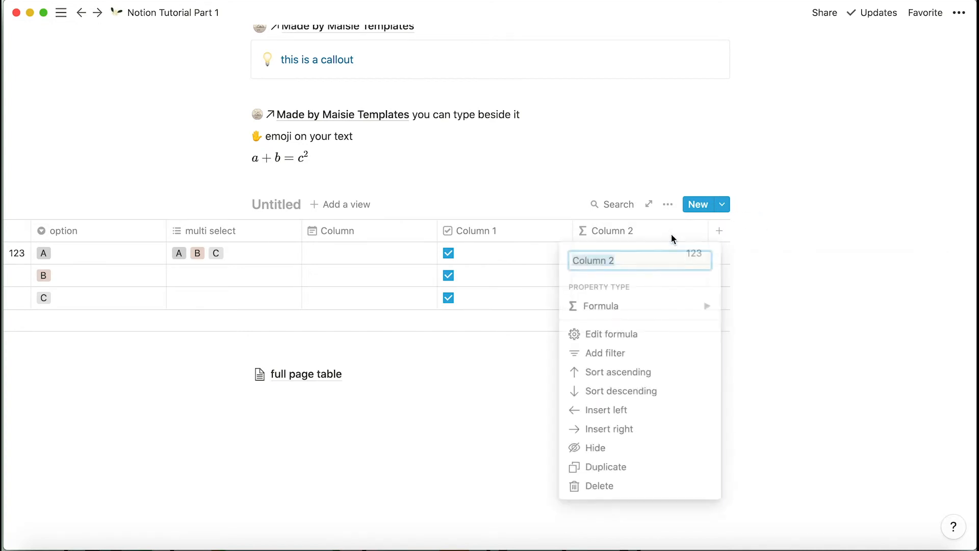
{"action": "left_click", "coordinate": [616, 333]}
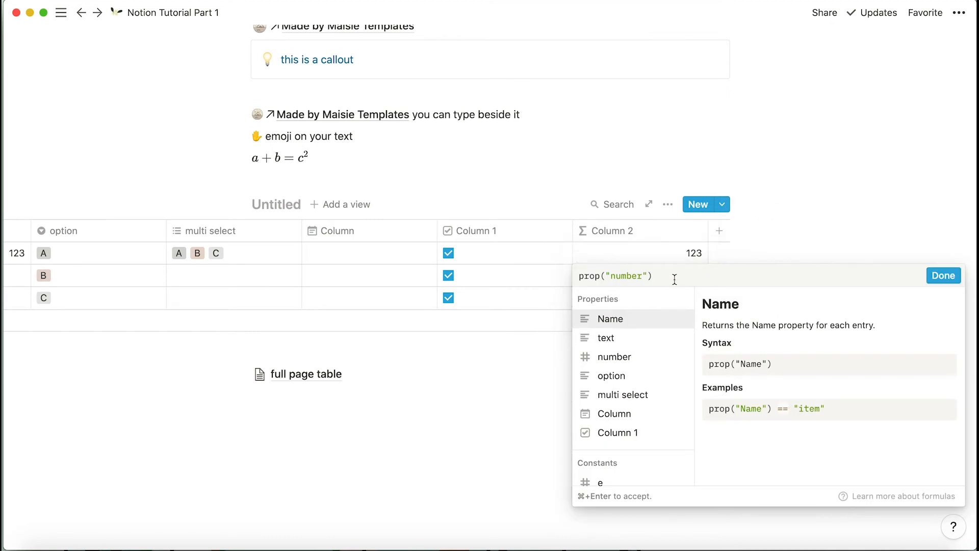
{"action": "type", "text": "+1"}
- Review the remaining formula functions, such as test, length and concat, and leave the formula editor
{"action": "scroll", "coordinate": [645, 383], "scroll_direction": "down", "scroll_amount": 10}
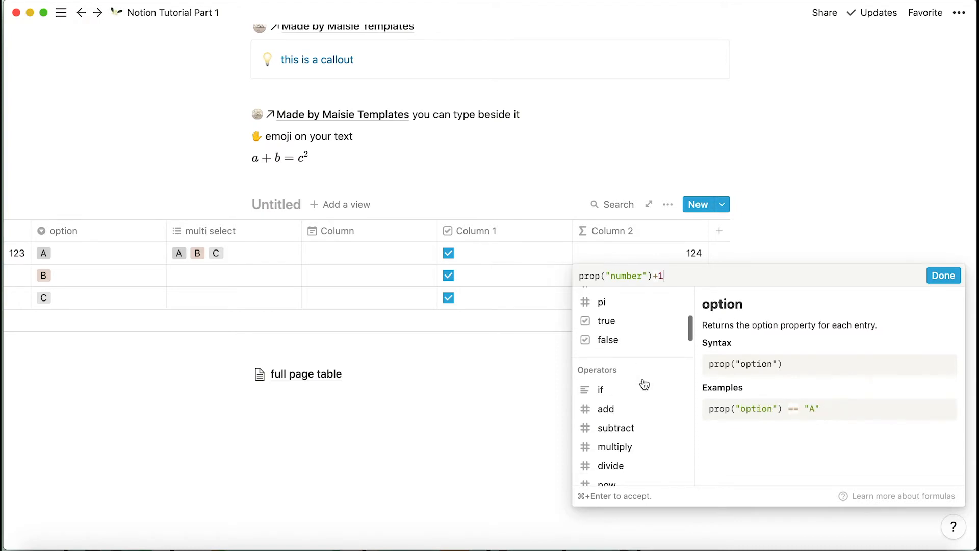
{"action": "scroll", "coordinate": [642, 472], "scroll_direction": "down", "scroll_amount": 10}
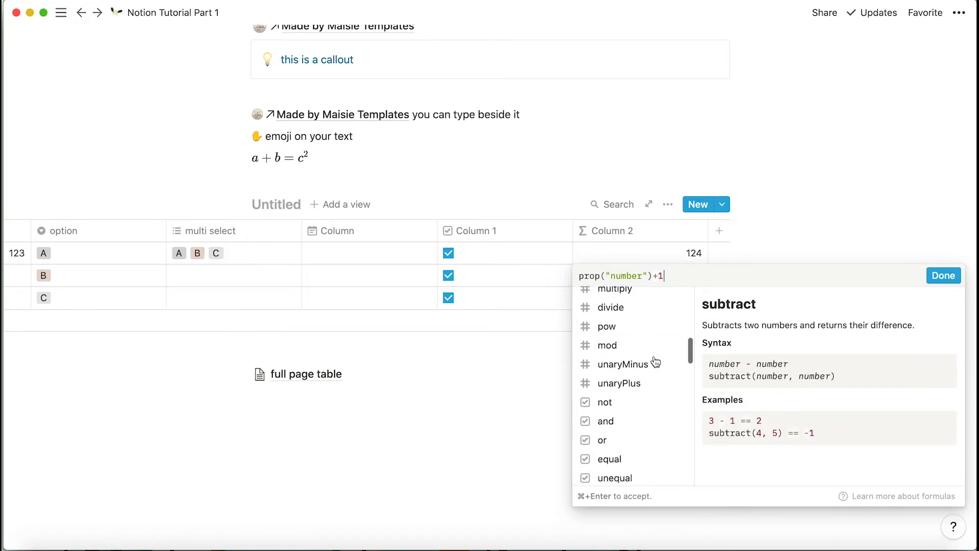
{"action": "scroll", "coordinate": [646, 413], "scroll_direction": "down", "scroll_amount": 10}
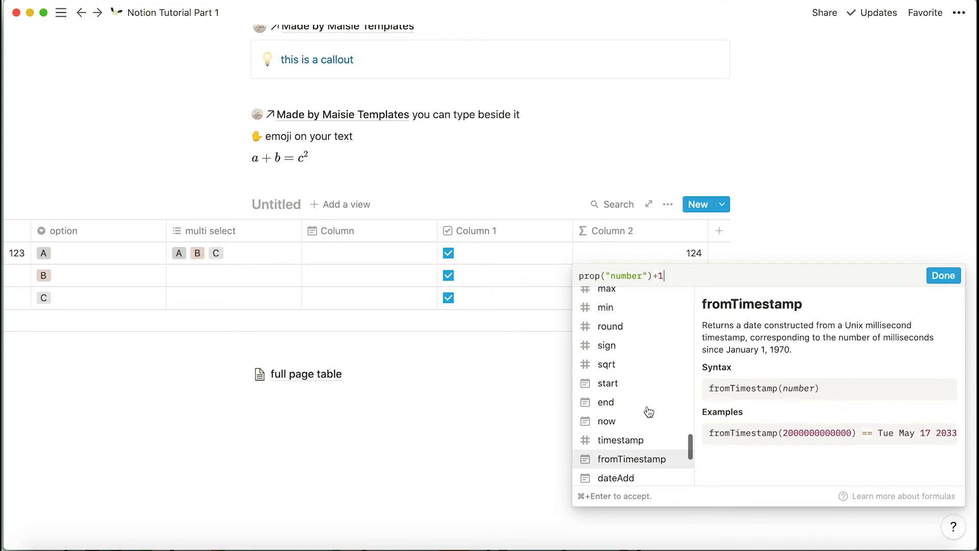
{"action": "scroll", "coordinate": [648, 412], "scroll_direction": "up", "scroll_amount": 15}
{"action": "scroll", "coordinate": [648, 411], "scroll_direction": "down", "scroll_amount": 5}
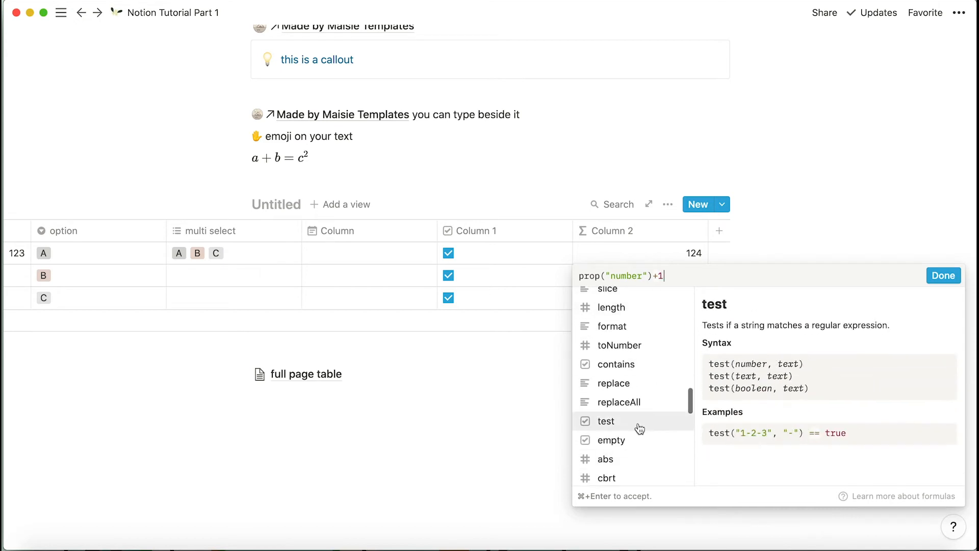
{"action": "scroll", "coordinate": [639, 420], "scroll_direction": "up", "scroll_amount": 4}
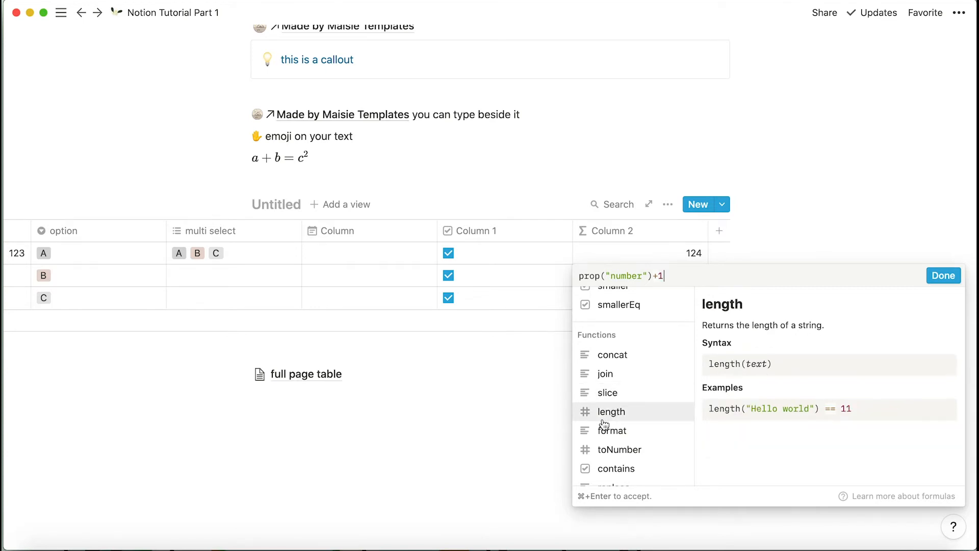
{"action": "scroll", "coordinate": [612, 408], "scroll_direction": "down", "scroll_amount": 1}
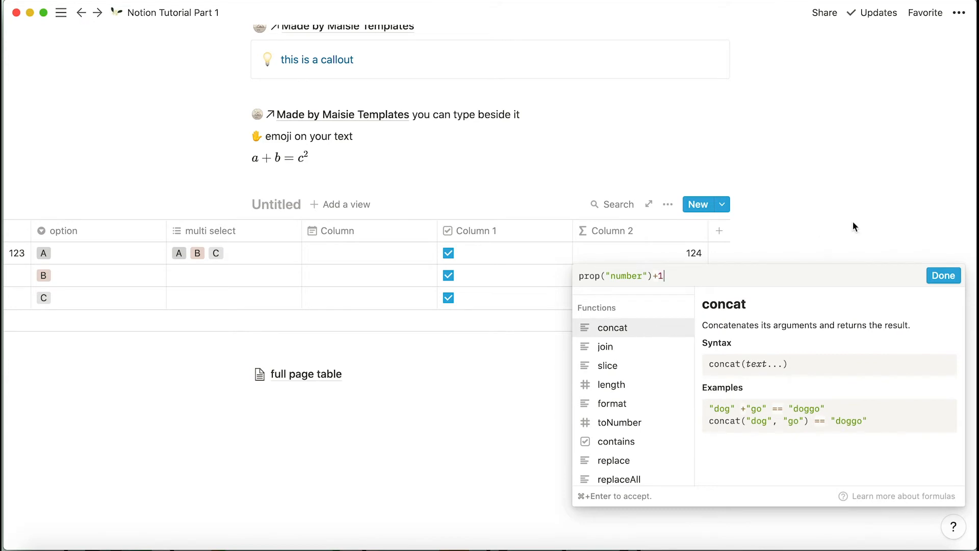
{"action": "left_click", "coordinate": [744, 258]}
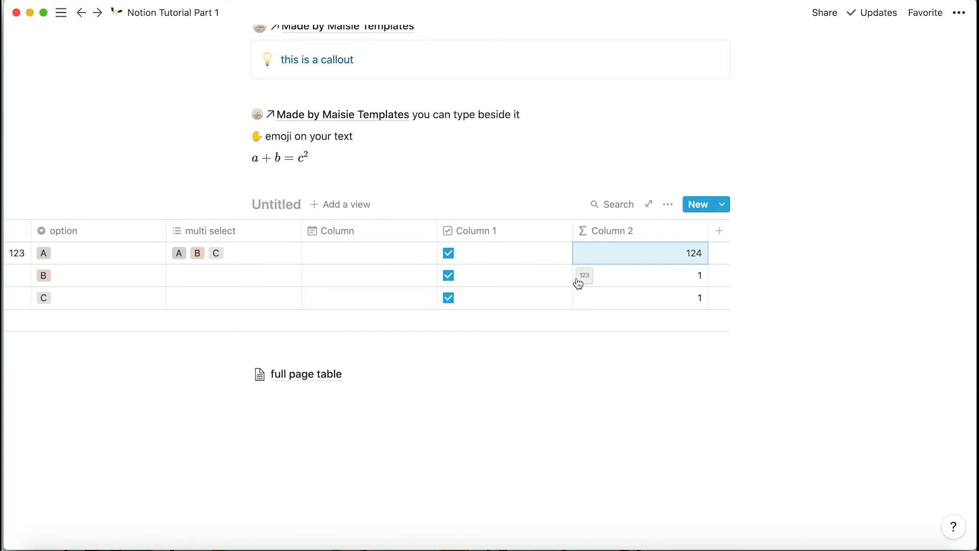
- Add another property after the formula column, start making it a Relation, and cancel the database selection
{"action": "left_click", "coordinate": [719, 230]}
{"action": "left_click", "coordinate": [735, 307]}
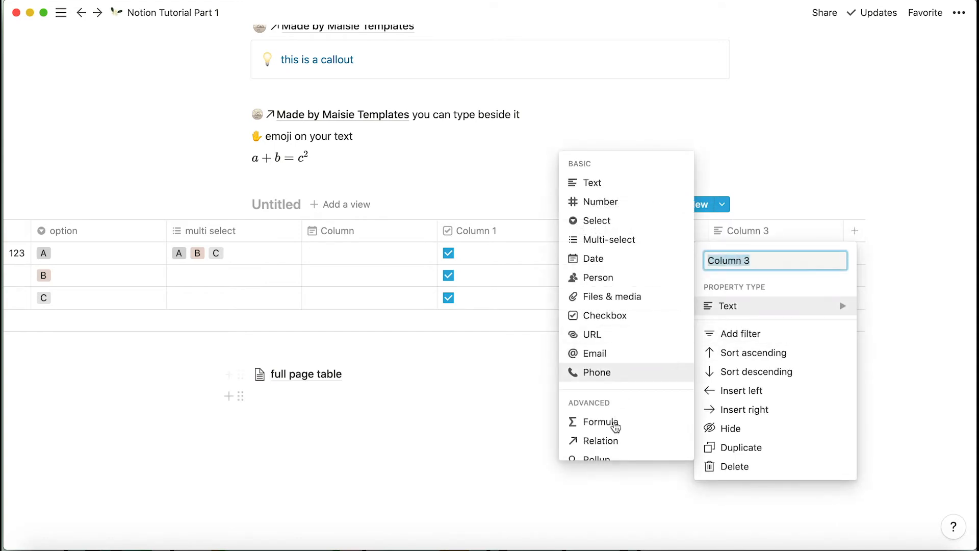
{"action": "scroll", "coordinate": [617, 433], "scroll_direction": "down", "scroll_amount": 2}
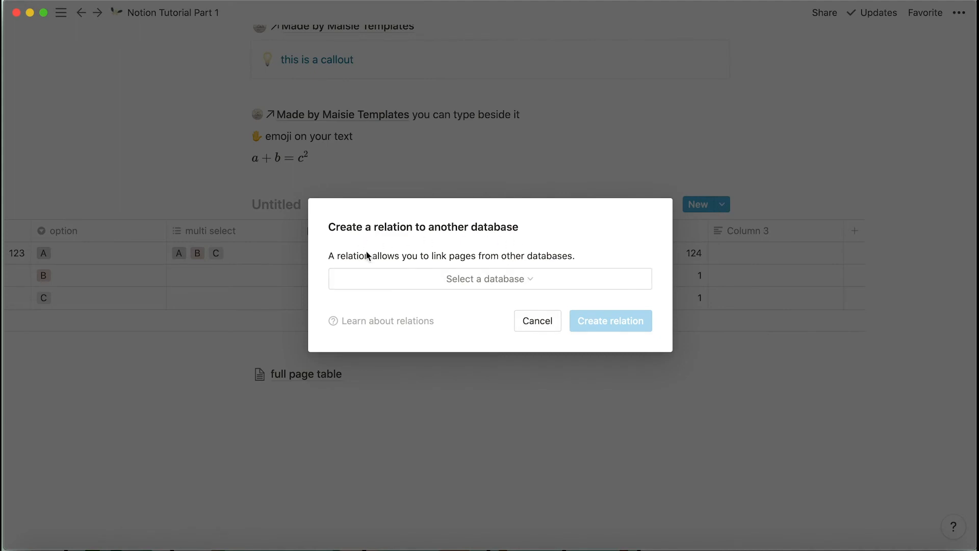
{"action": "left_click", "coordinate": [527, 328]}
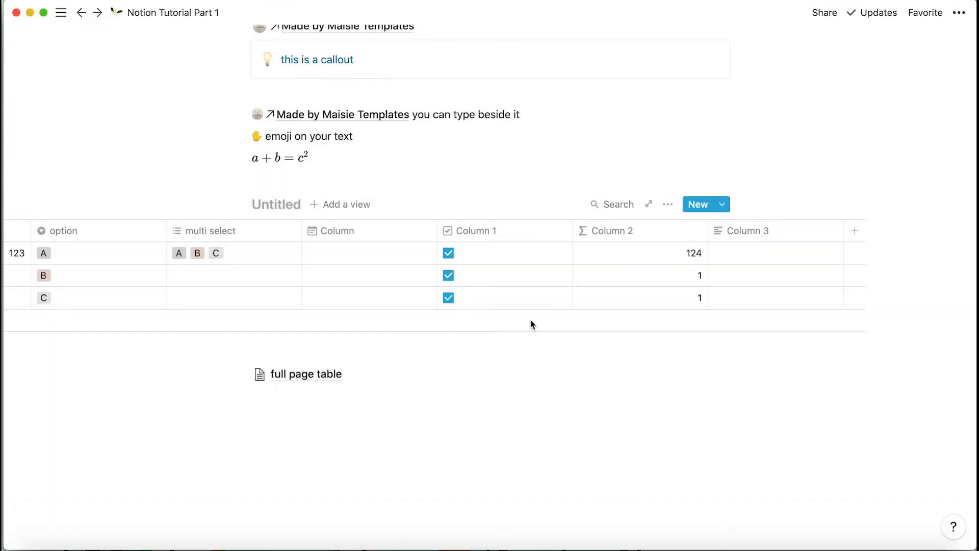
- Open the full page table and name its first row "link here"
{"action": "left_click", "coordinate": [308, 377]}
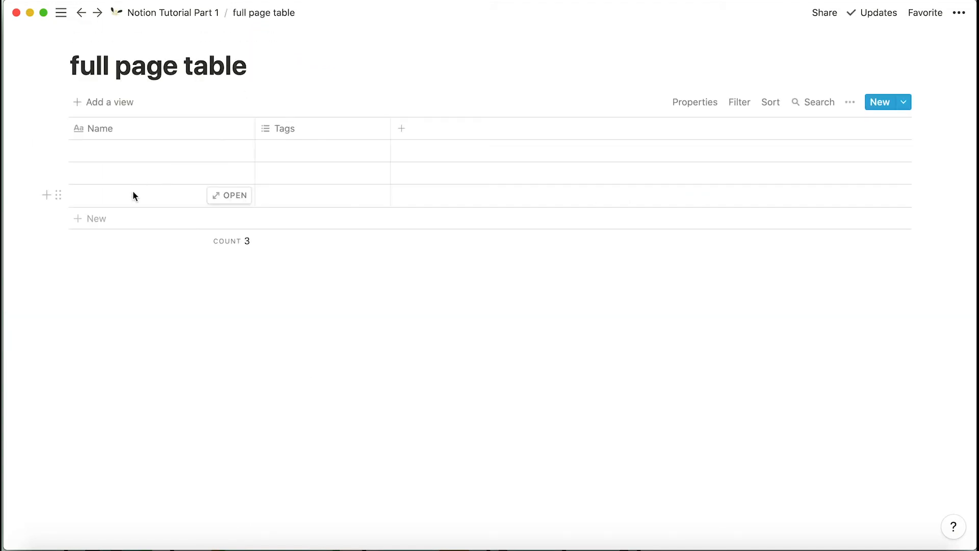
{"action": "left_click", "coordinate": [113, 150]}
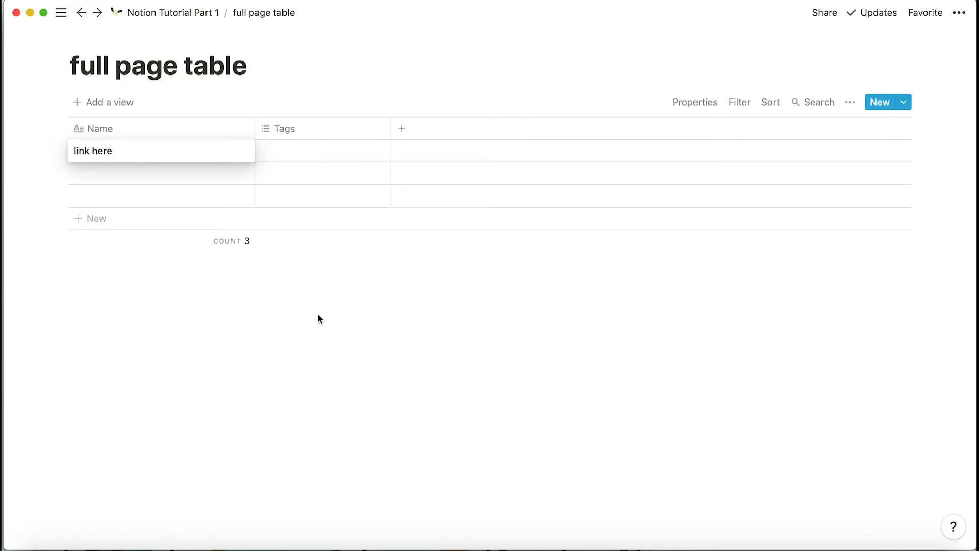
{"action": "key", "text": "Escape"}
- Create the tag "it's a thing" and assign it to the "link here" row
{"action": "left_click", "coordinate": [316, 147]}
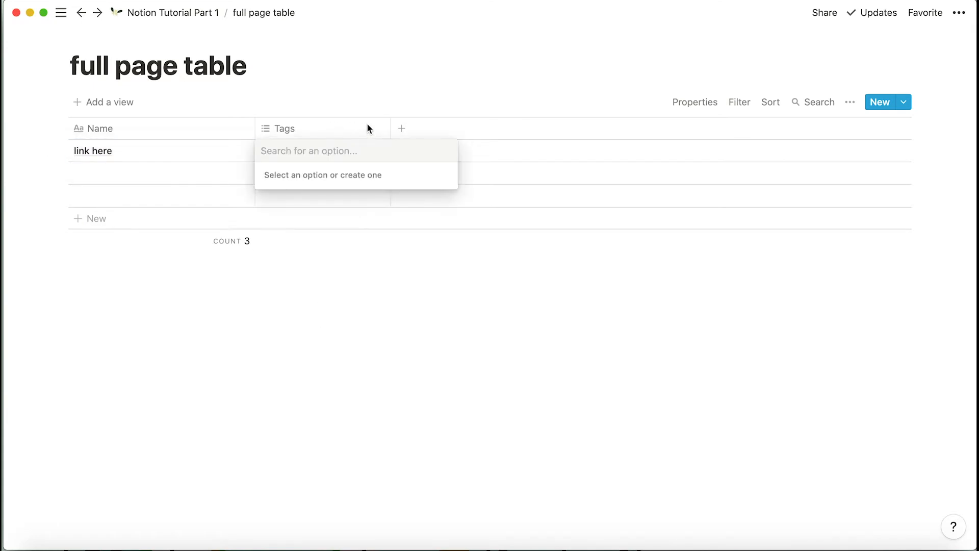
{"action": "type", "text": "i"}
{"action": "key", "text": "BackSpace"}
{"action": "type", "text": "it's a thing"}
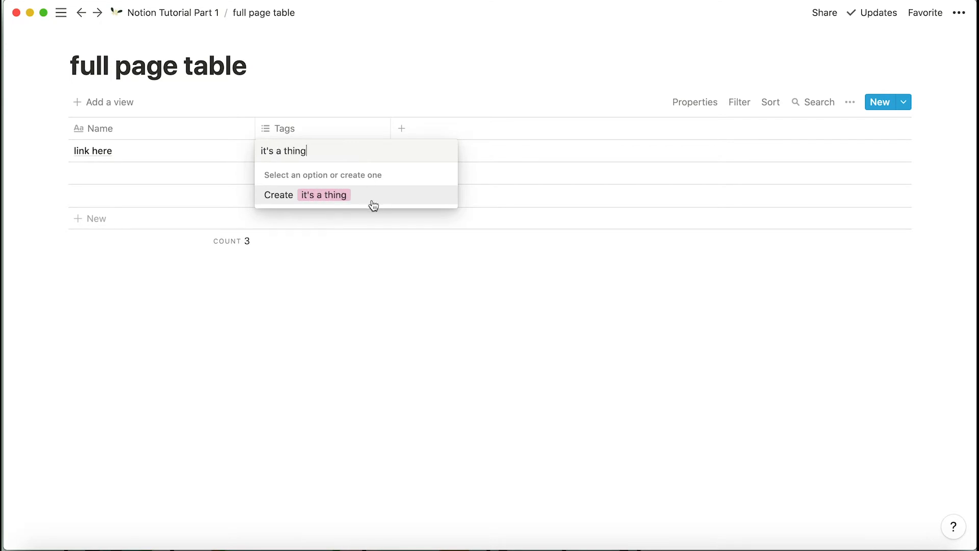
{"action": "left_click", "coordinate": [374, 202]}
{"action": "key", "text": "Escape"}
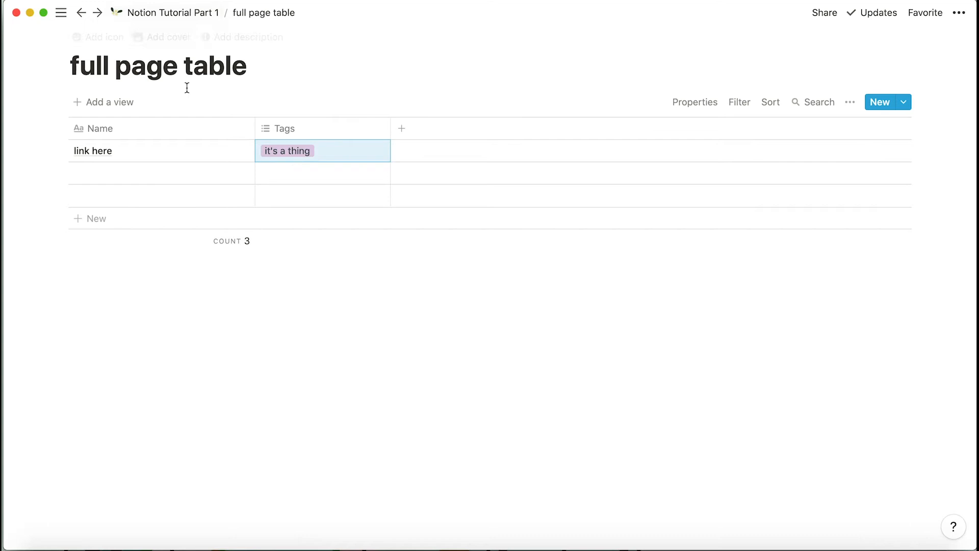
- Return to the Notion Tutorial Part 1 page and compare the item row's opened page properties with the inline table's columns
{"action": "left_click", "coordinate": [194, 15]}
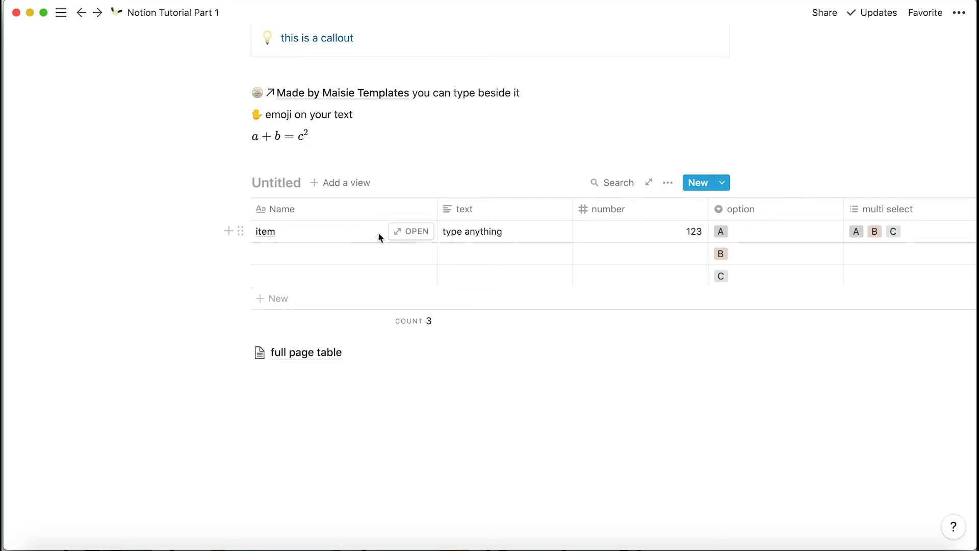
{"action": "left_click", "coordinate": [417, 232]}
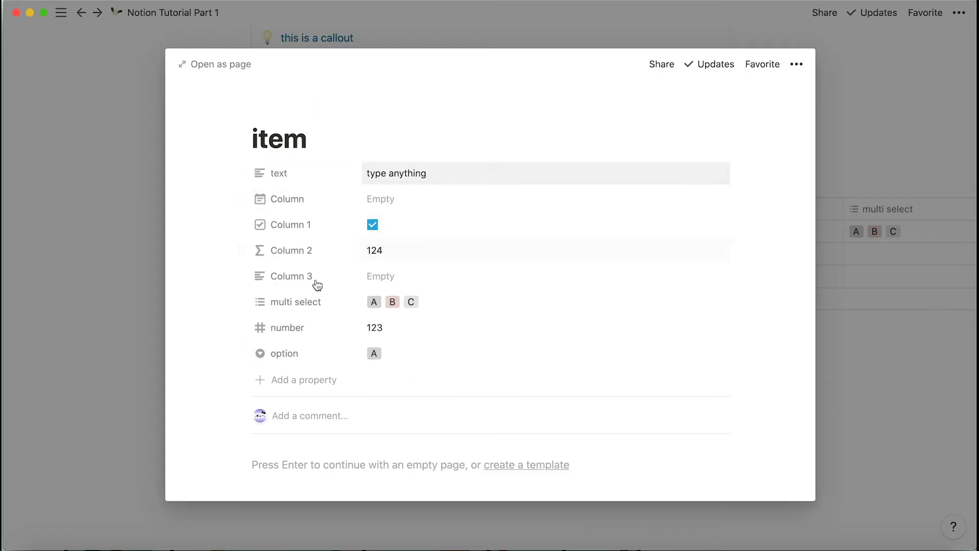
{"action": "scroll", "coordinate": [386, 376], "scroll_direction": "down", "scroll_amount": 5}
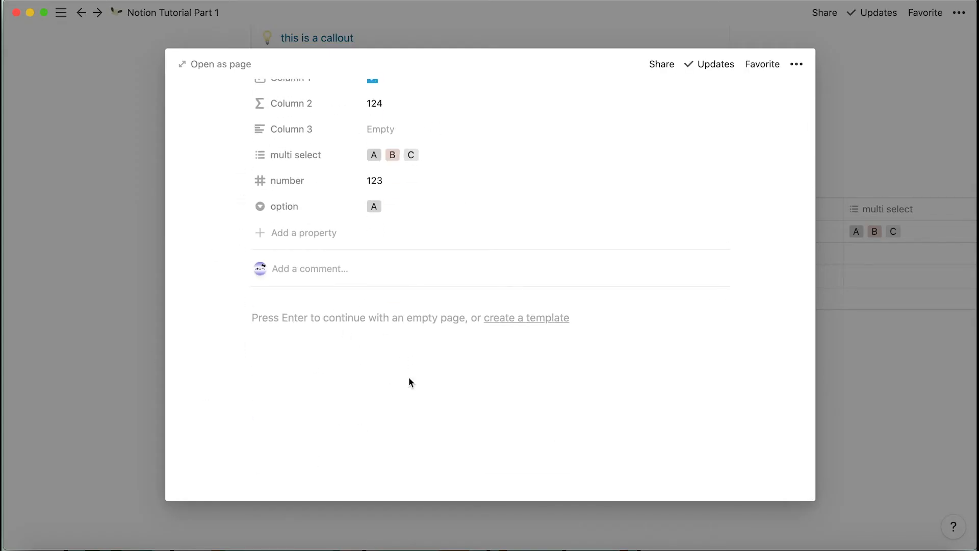
{"action": "scroll", "coordinate": [250, 403], "scroll_direction": "up", "scroll_amount": 5}
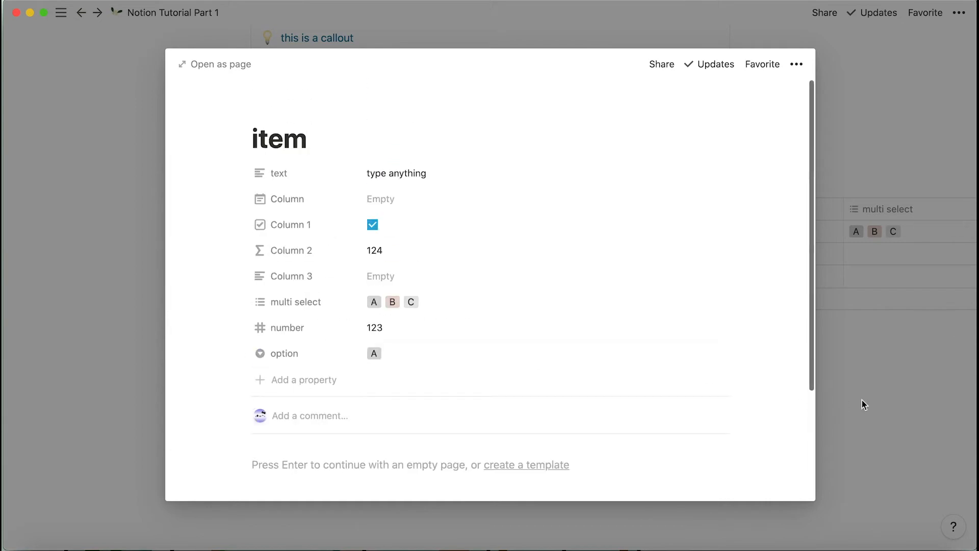
{"action": "left_click", "coordinate": [914, 395]}
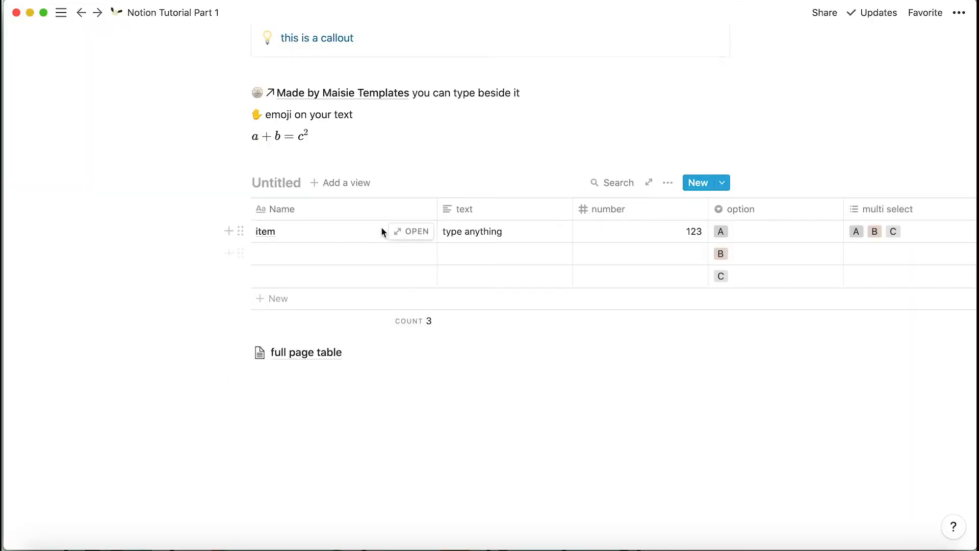
{"action": "scroll", "coordinate": [827, 218], "scroll_direction": "right", "scroll_amount": 1}
{"action": "scroll", "coordinate": [477, 203], "scroll_direction": "right", "scroll_amount": 7}
{"action": "scroll", "coordinate": [478, 205], "scroll_direction": "left", "scroll_amount": 7}
{"action": "left_click", "coordinate": [417, 231]}
{"action": "scroll", "coordinate": [396, 274], "scroll_direction": "down", "scroll_amount": 3}
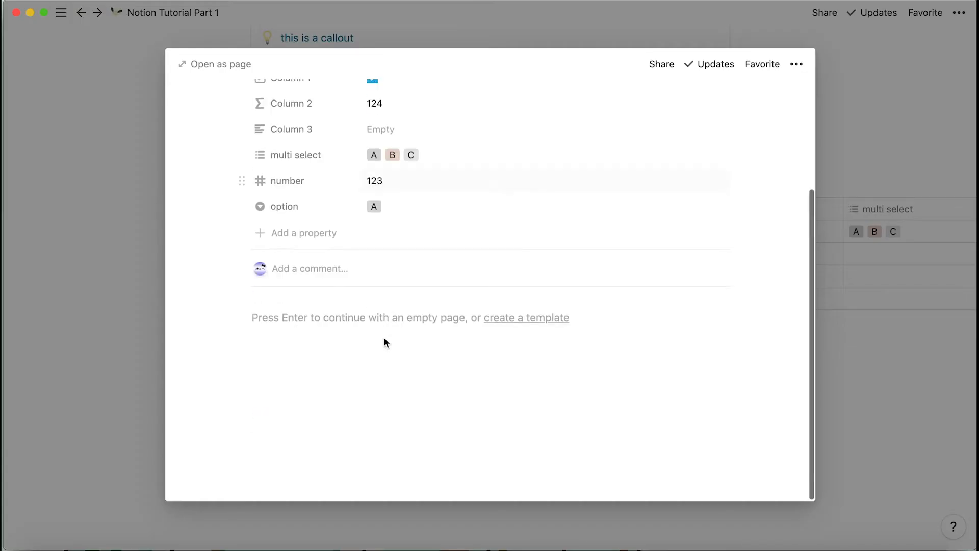
{"action": "left_click", "coordinate": [924, 428]}
- Change Column 3's property type to Relation and search for the "full page" database to link
{"action": "scroll", "coordinate": [837, 286], "scroll_direction": "right", "scroll_amount": 7}
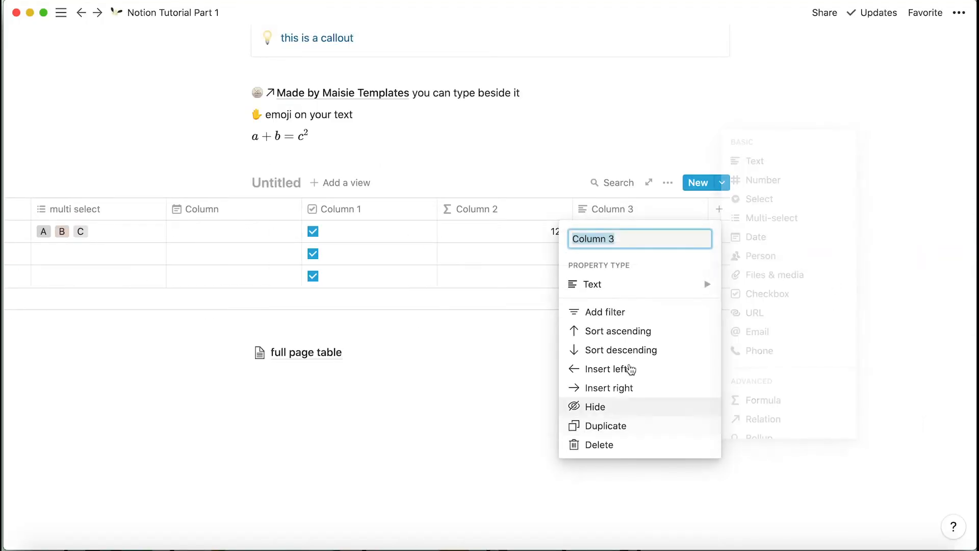
{"action": "mouse_move", "coordinate": [647, 285]}
{"action": "left_click", "coordinate": [767, 419]}
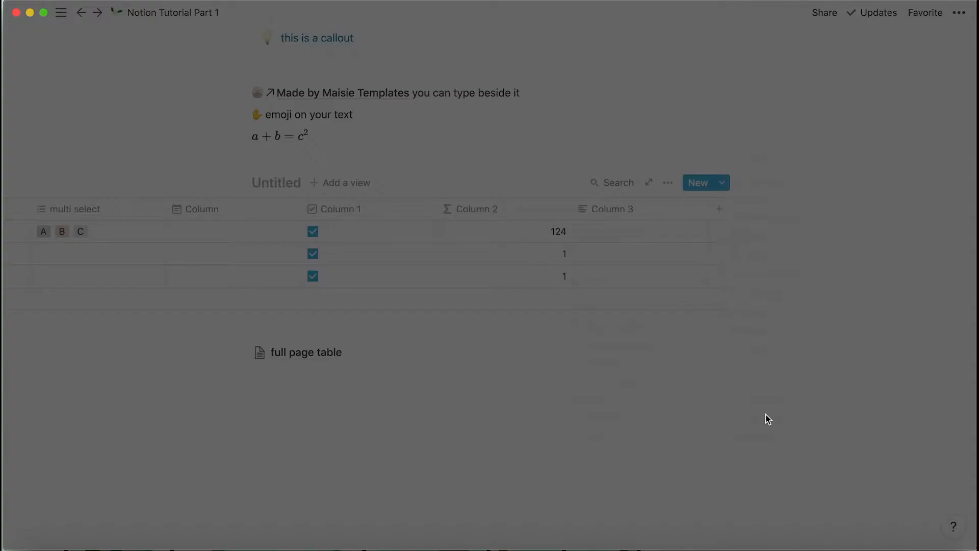
{"action": "left_click", "coordinate": [476, 279]}
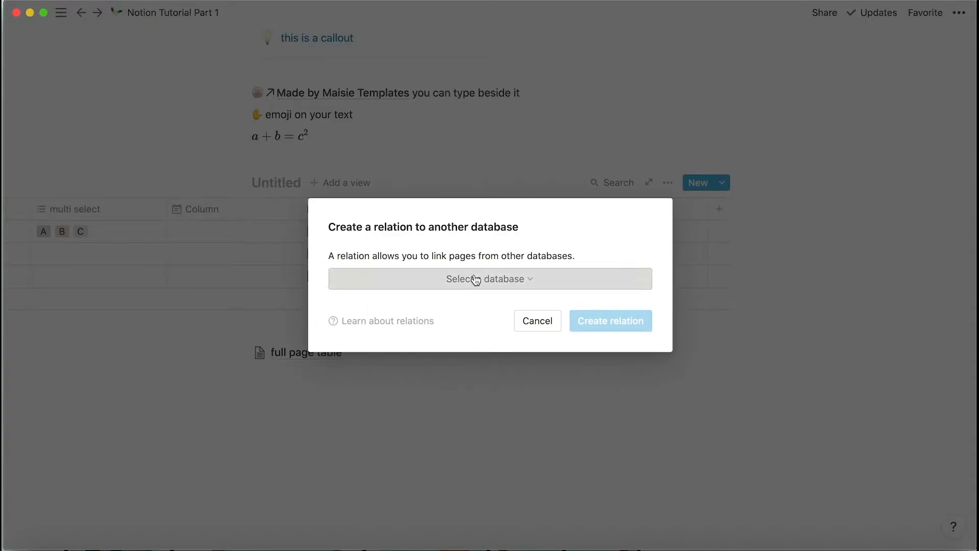
{"action": "type", "text": "full page"}
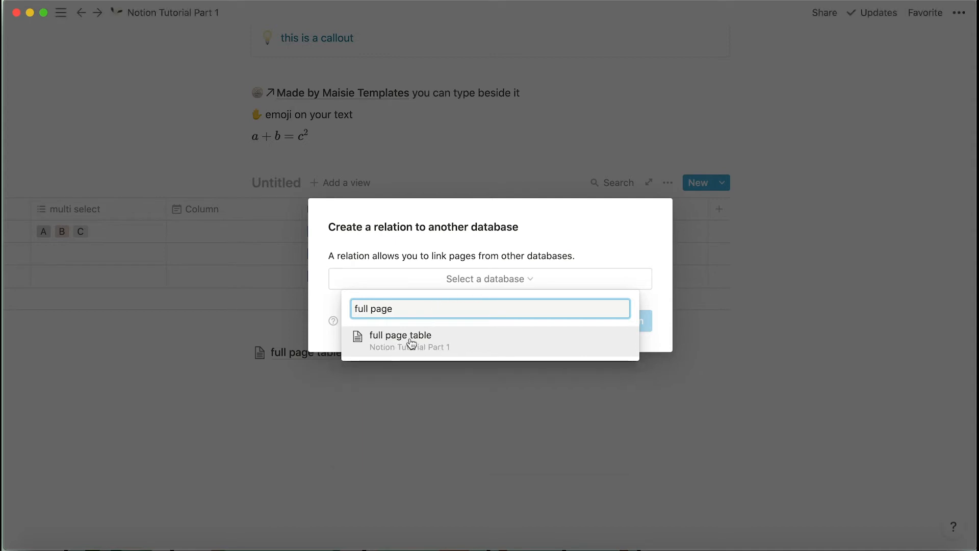
- Relate the new column to the full page table database and name it "full page table relation"
{"action": "left_click", "coordinate": [411, 341]}
{"action": "left_click", "coordinate": [615, 320]}
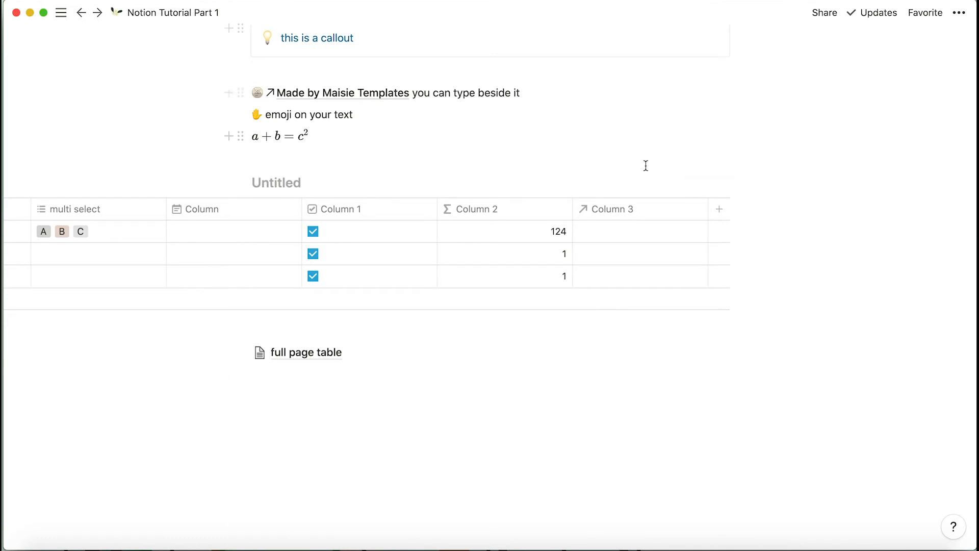
{"action": "left_click", "coordinate": [629, 209]}
{"action": "type", "text": "full"}
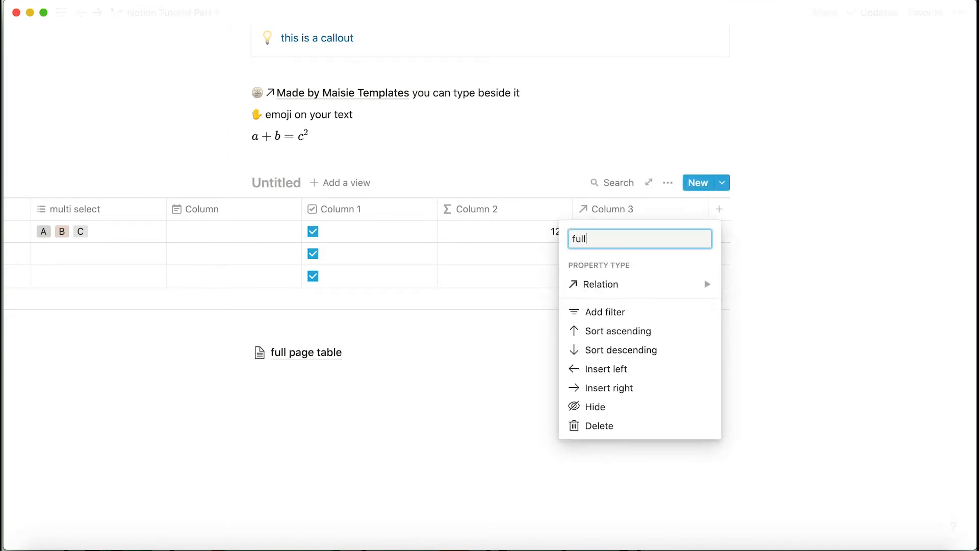
{"action": "type", "text": " page table relation"}
{"action": "key", "text": "Return"}
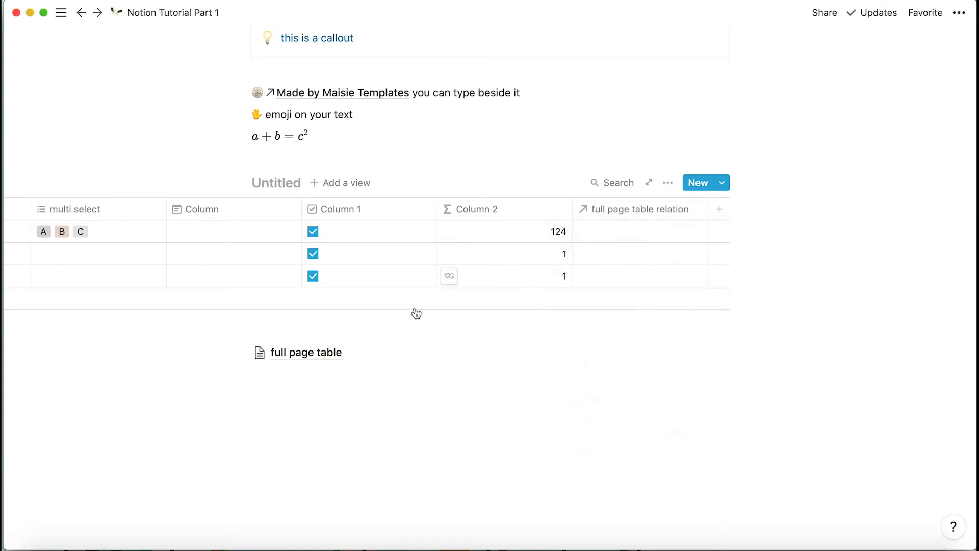
- Check the related column in the full page table, then link the item row to its "link here" page in the full page table relation column
{"action": "scroll", "coordinate": [334, 262], "scroll_direction": "left", "scroll_amount": 10}
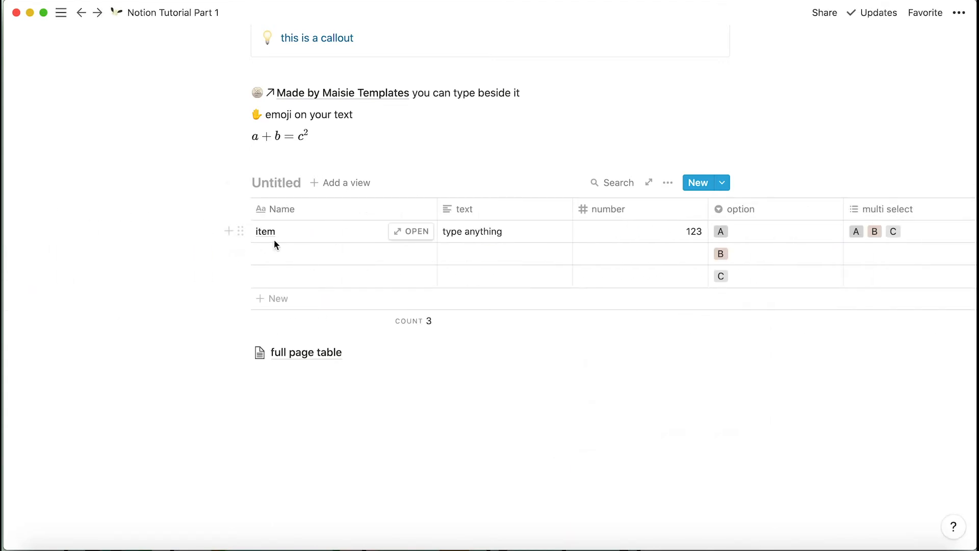
{"action": "scroll", "coordinate": [274, 245], "scroll_direction": "right", "scroll_amount": 10}
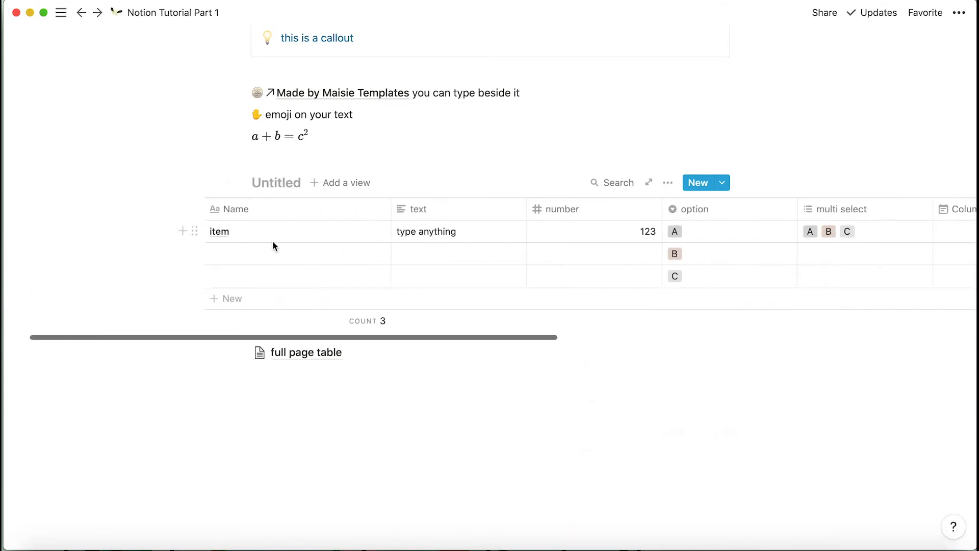
{"action": "left_click", "coordinate": [311, 353]}
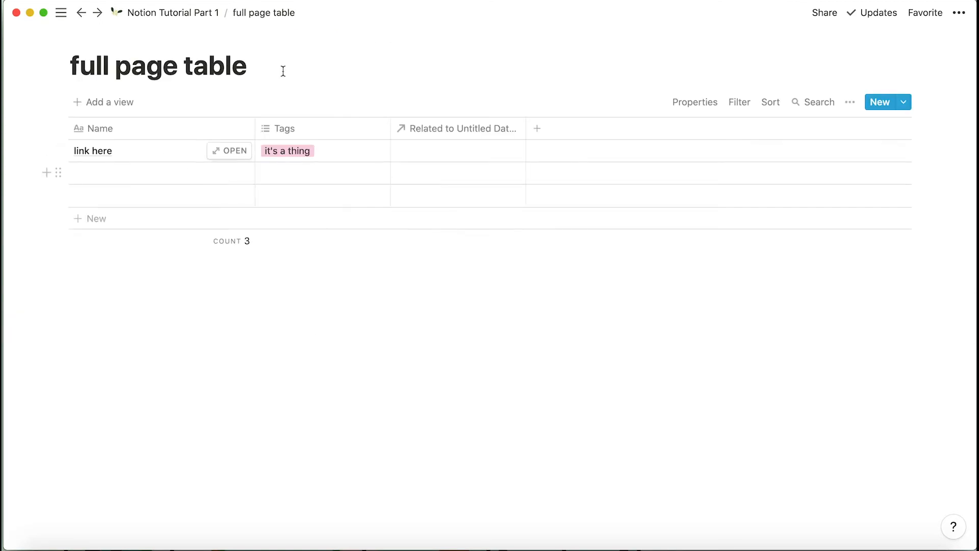
{"action": "left_click", "coordinate": [212, 13]}
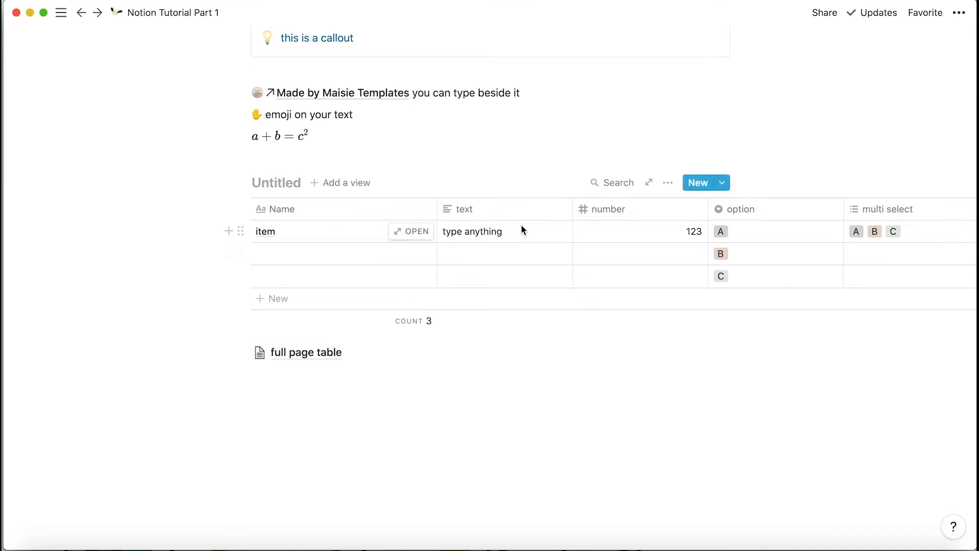
{"action": "scroll", "coordinate": [541, 227], "scroll_direction": "right", "scroll_amount": 10}
{"action": "left_click", "coordinate": [617, 232]}
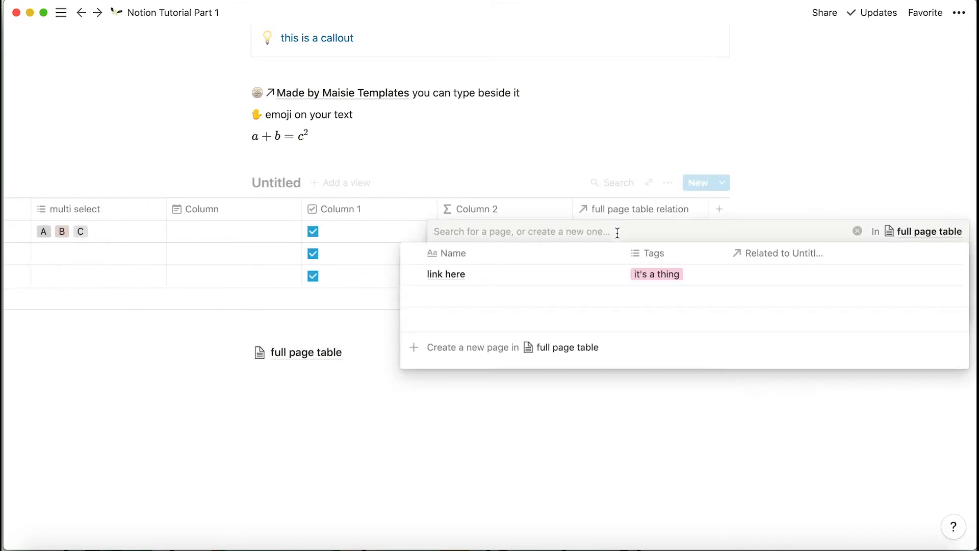
{"action": "left_click", "coordinate": [468, 278]}
{"action": "left_click", "coordinate": [646, 327]}
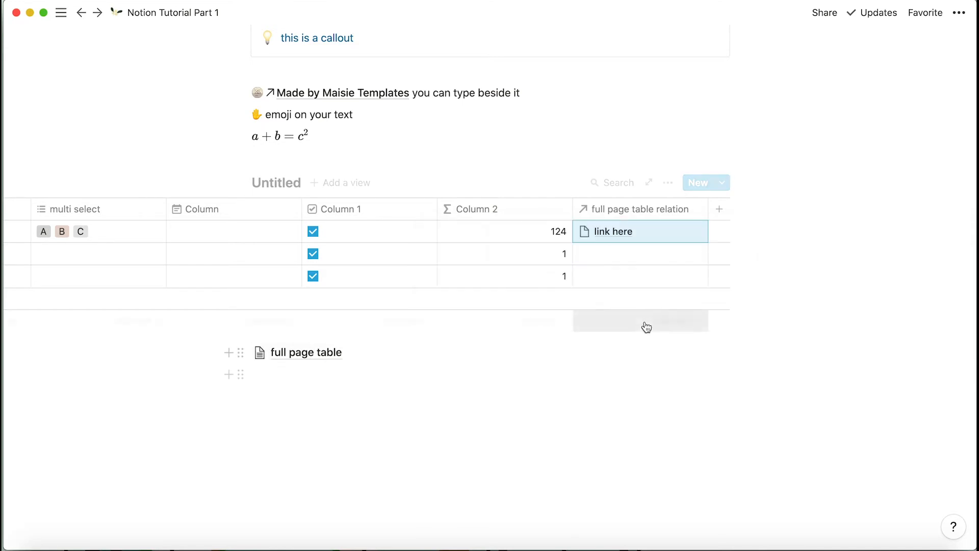
- Add a new column after full page table relation and set its property type to Rollup
{"action": "scroll", "coordinate": [614, 237], "scroll_direction": "left", "scroll_amount": 5}
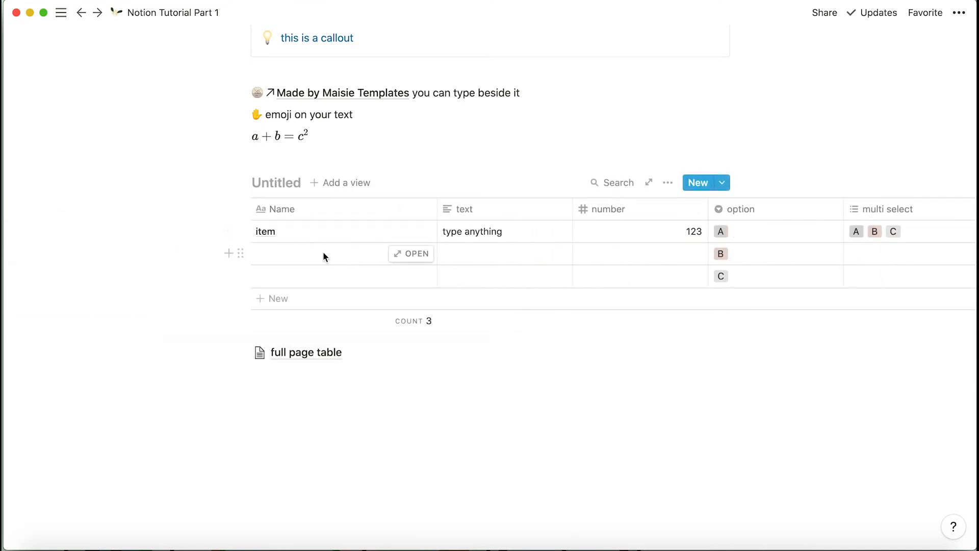
{"action": "scroll", "coordinate": [323, 255], "scroll_direction": "right", "scroll_amount": 5}
{"action": "scroll", "coordinate": [460, 237], "scroll_direction": "left", "scroll_amount": 5}
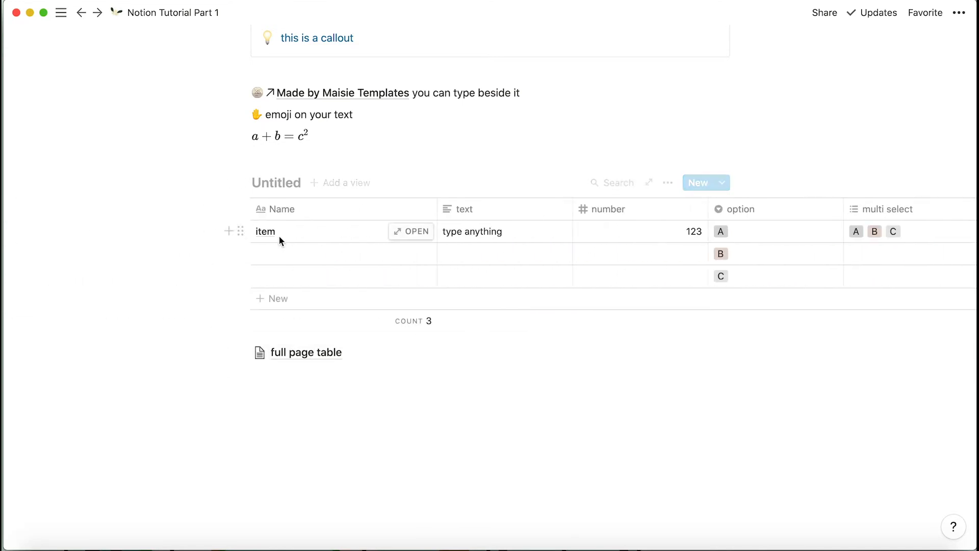
{"action": "scroll", "coordinate": [274, 232], "scroll_direction": "right", "scroll_amount": 5}
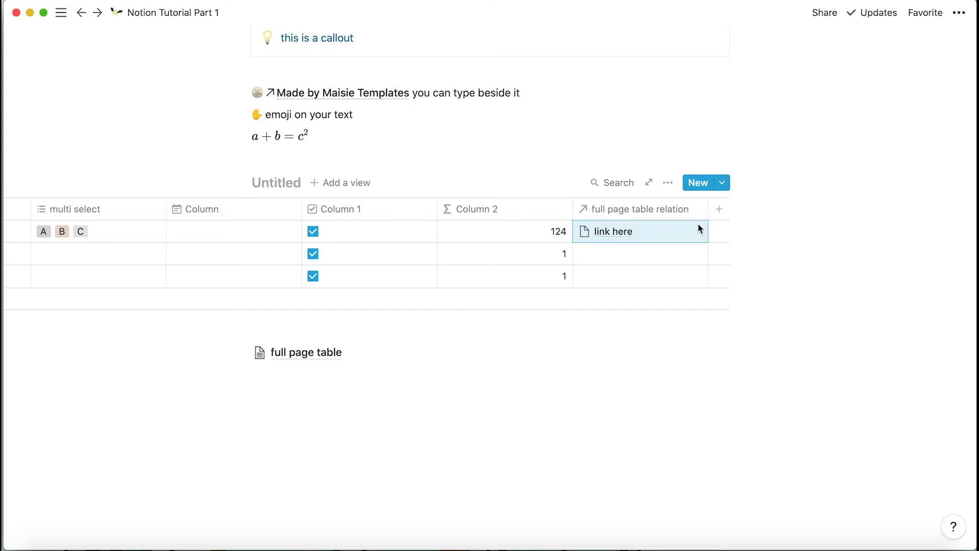
{"action": "left_click", "coordinate": [728, 216]}
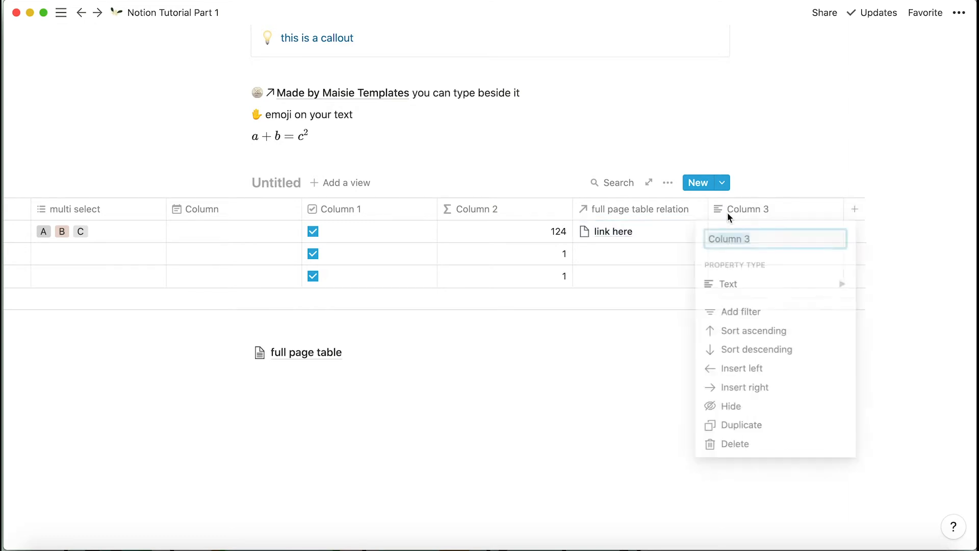
{"action": "mouse_move", "coordinate": [734, 290]}
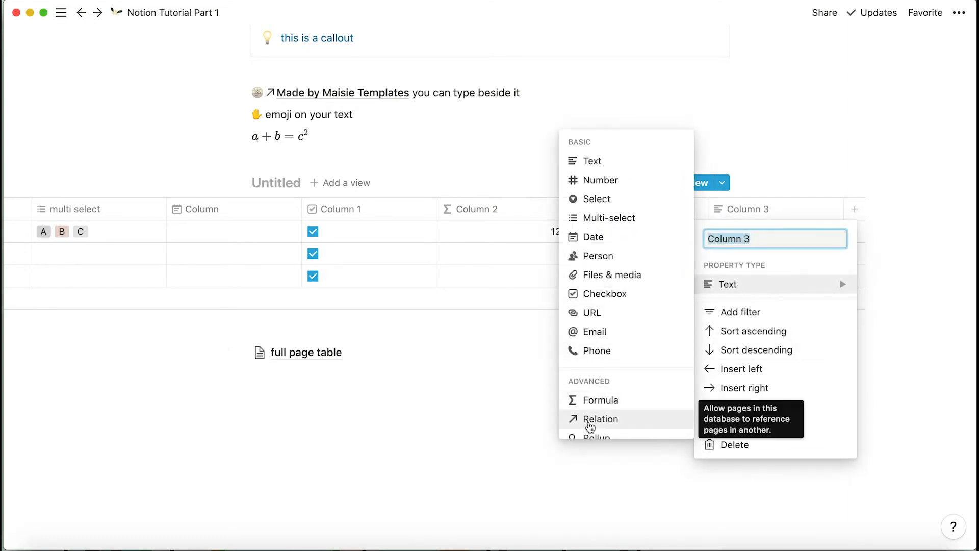
{"action": "scroll", "coordinate": [591, 424], "scroll_direction": "down", "scroll_amount": 2}
{"action": "left_click", "coordinate": [596, 401]}
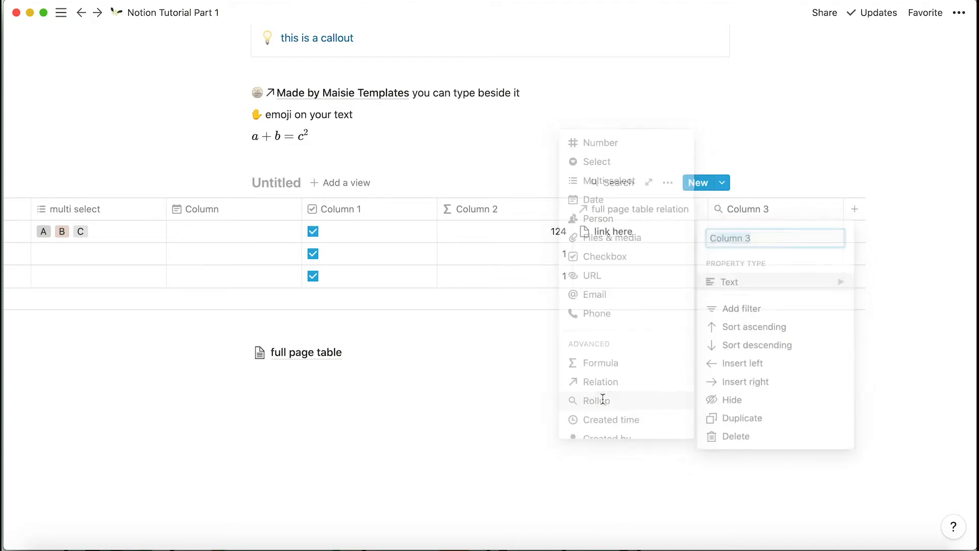
- Configure the rollup column to use the full page table relation and display its Tags property
{"action": "scroll", "coordinate": [182, 262], "scroll_direction": "left", "scroll_amount": 10}
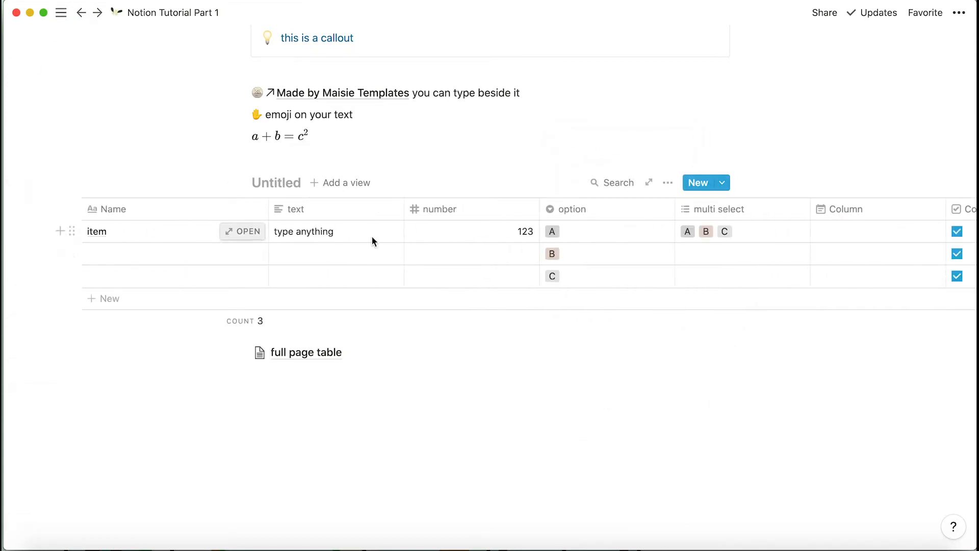
{"action": "scroll", "coordinate": [372, 237], "scroll_direction": "right", "scroll_amount": 12}
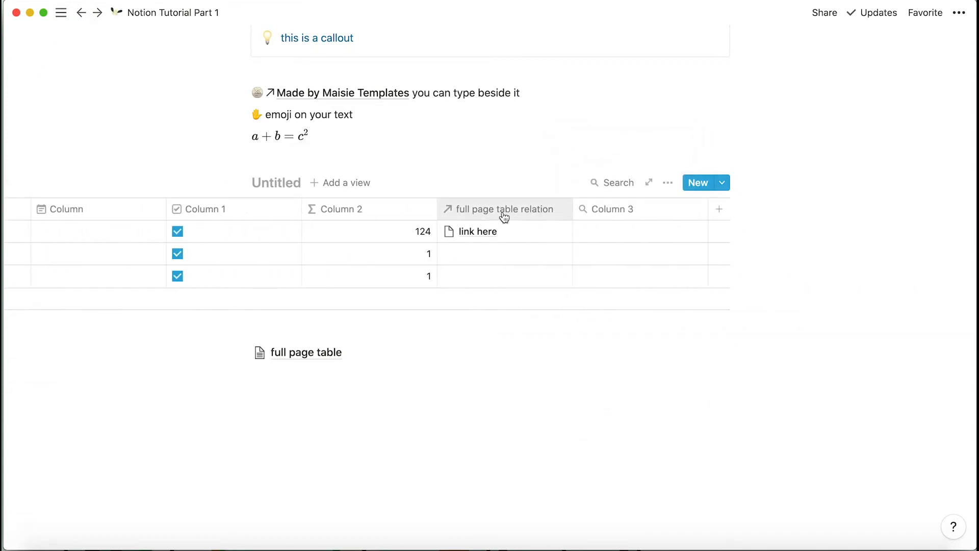
{"action": "left_click", "coordinate": [628, 209]}
{"action": "left_click", "coordinate": [626, 313]}
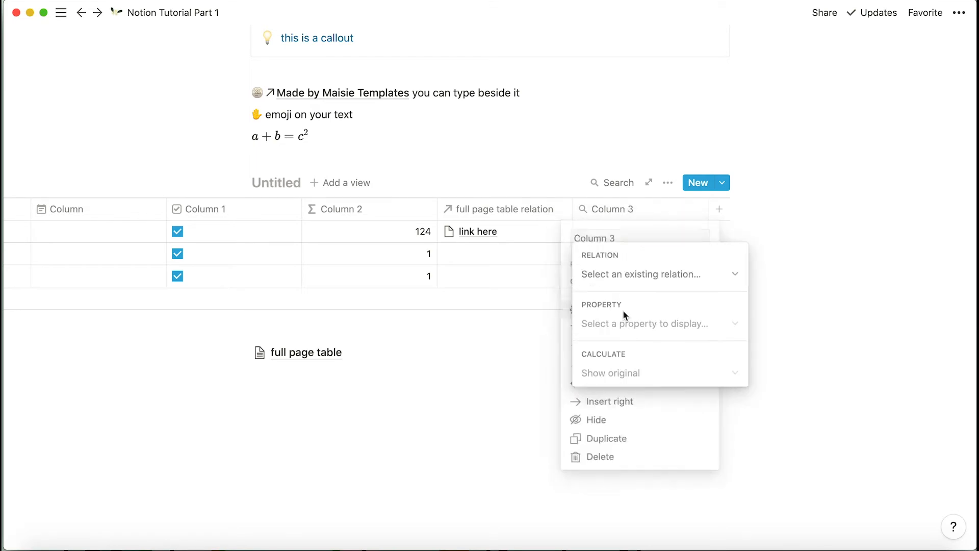
{"action": "left_click", "coordinate": [637, 274]}
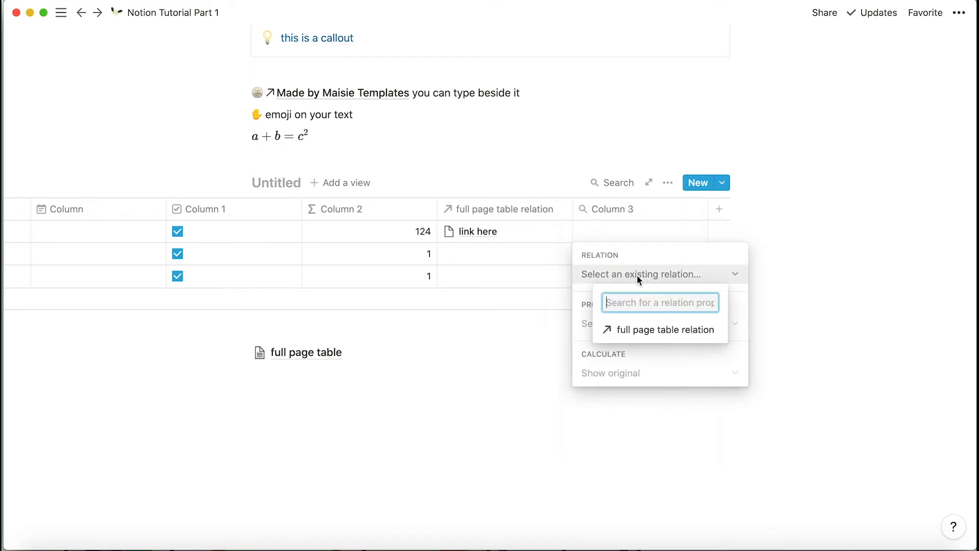
{"action": "left_click", "coordinate": [649, 330]}
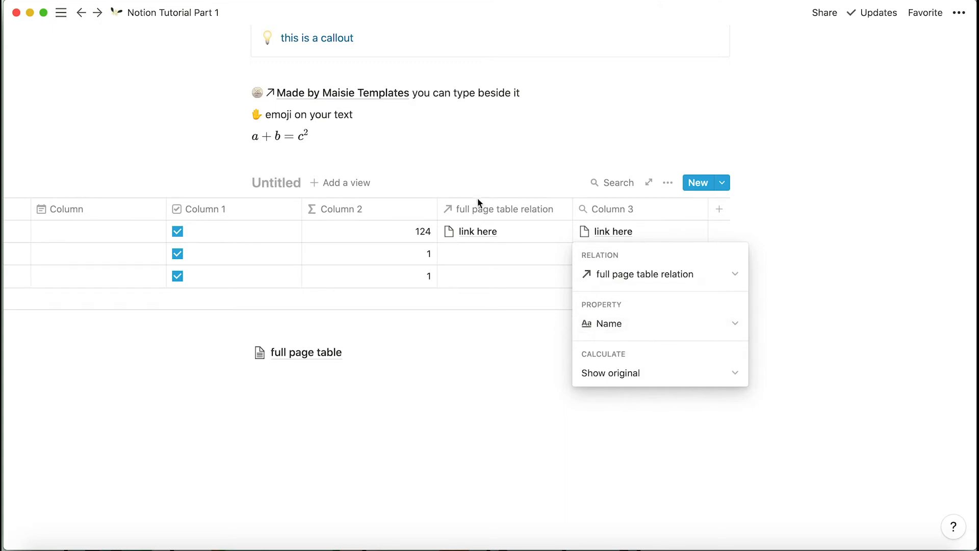
{"action": "left_click", "coordinate": [634, 322]}
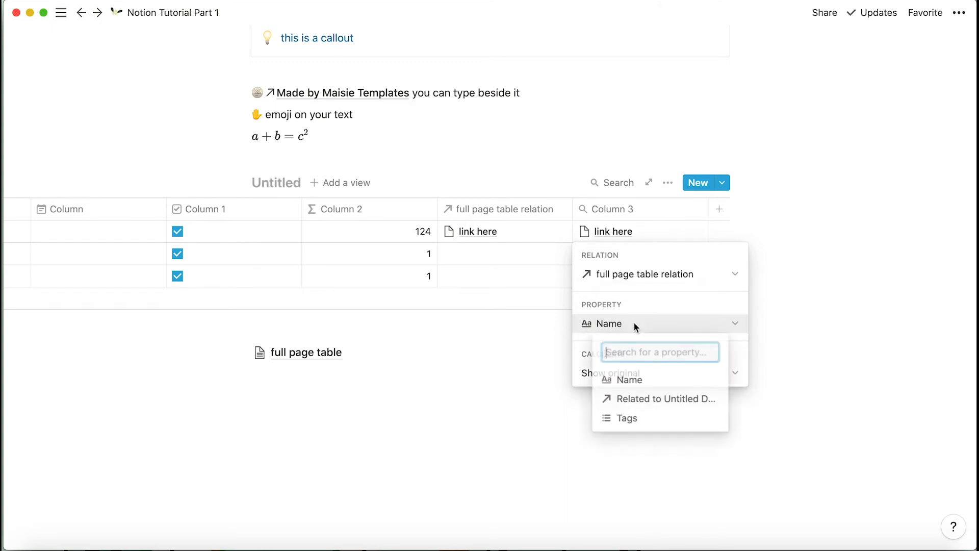
{"action": "left_click", "coordinate": [641, 419]}
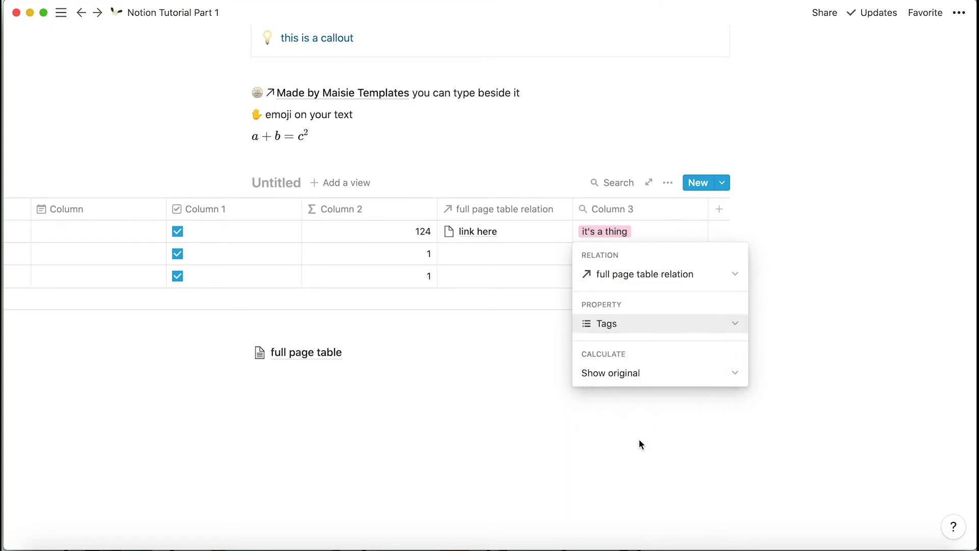
{"action": "key", "text": "Escape"}
- Compare the rollup column with the Tags in the full page table and inspect that table's relation column settings
{"action": "scroll", "coordinate": [357, 228], "scroll_direction": "left", "scroll_amount": 5}
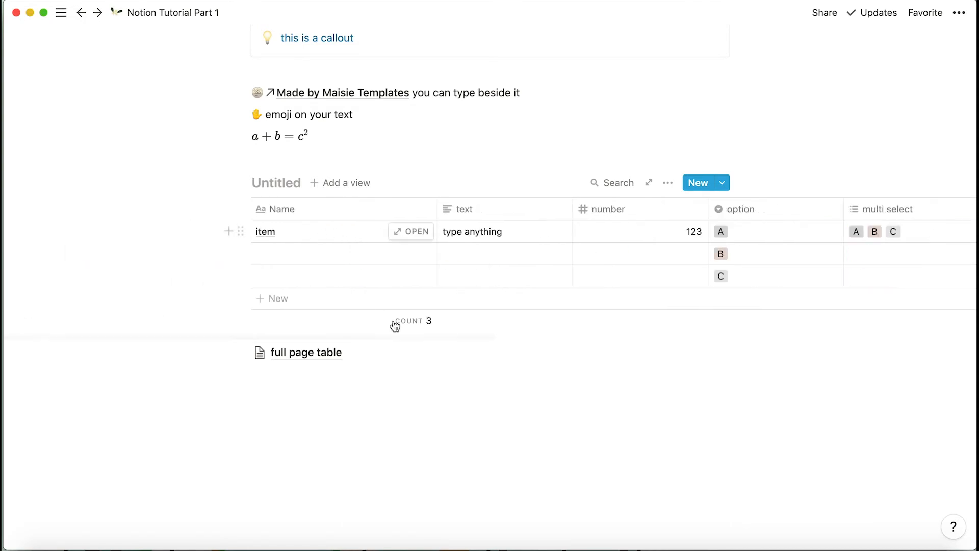
{"action": "left_click", "coordinate": [326, 352]}
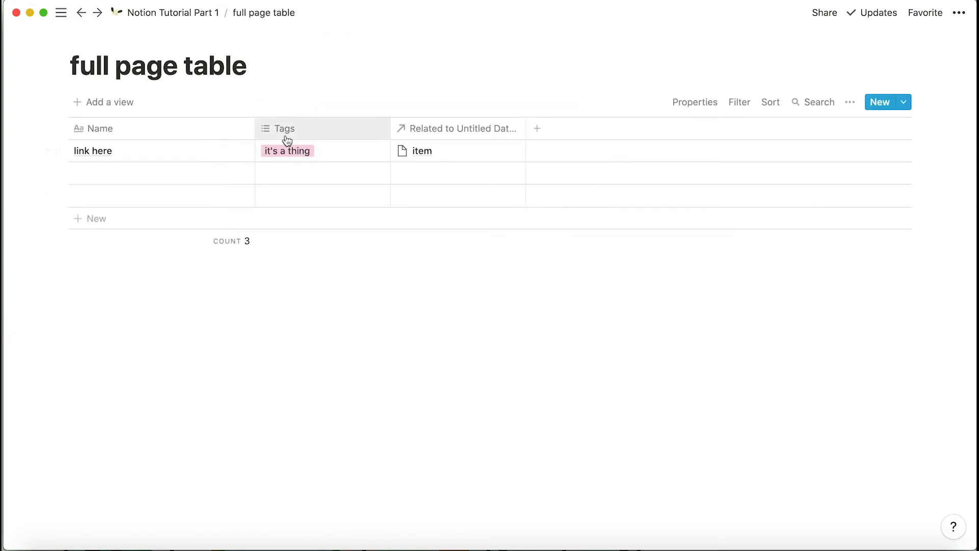
{"action": "left_click", "coordinate": [174, 13]}
{"action": "scroll", "coordinate": [466, 384], "scroll_direction": "down", "scroll_amount": 15}
{"action": "scroll", "coordinate": [542, 335], "scroll_direction": "right", "scroll_amount": 10}
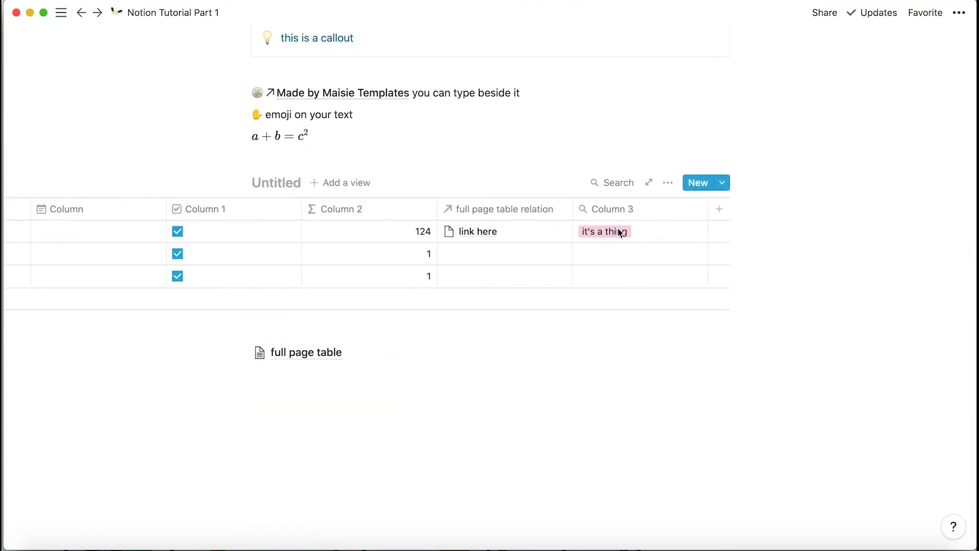
{"action": "left_click", "coordinate": [321, 356]}
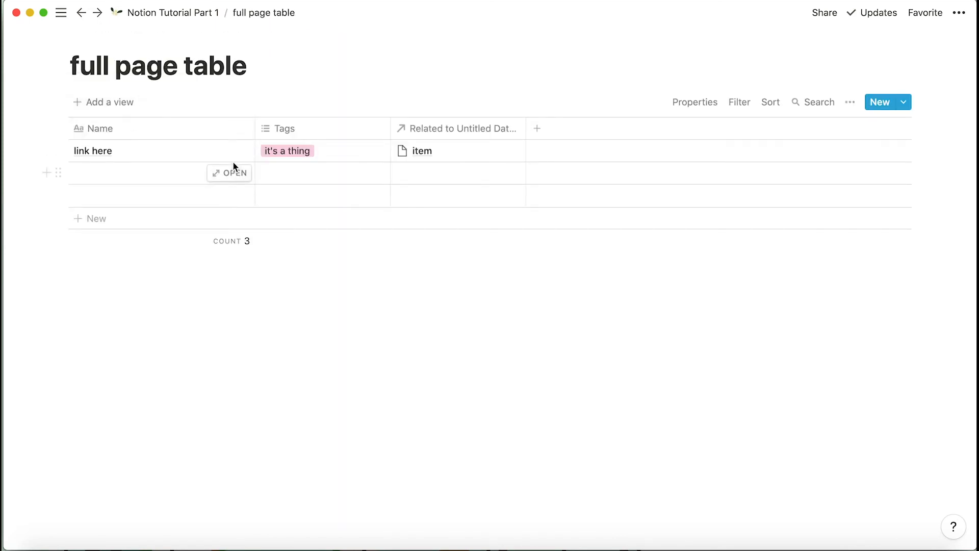
{"action": "left_click", "coordinate": [416, 135]}
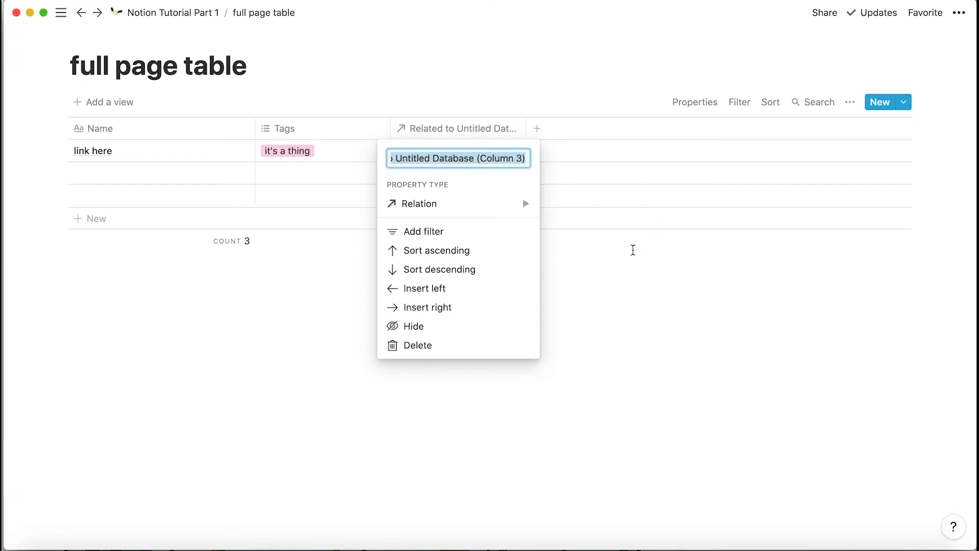
{"action": "left_click", "coordinate": [634, 254]}
{"action": "left_click", "coordinate": [166, 13]}
- Open the page Copy of 2nd Semester Database (Simple) and view its class schedule and To-Do List tables
{"action": "scroll", "coordinate": [292, 376], "scroll_direction": "up", "scroll_amount": 3}
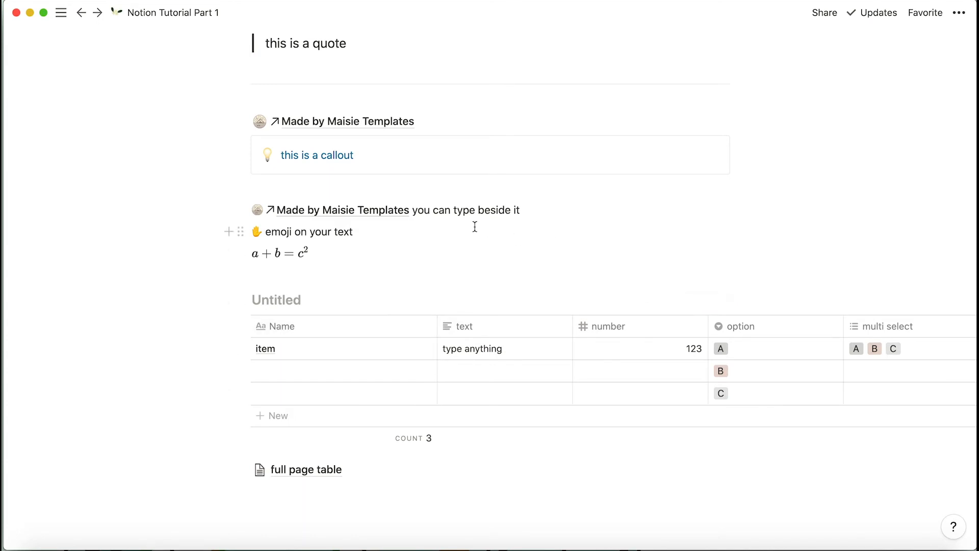
{"action": "scroll", "coordinate": [413, 241], "scroll_direction": "up", "scroll_amount": 20}
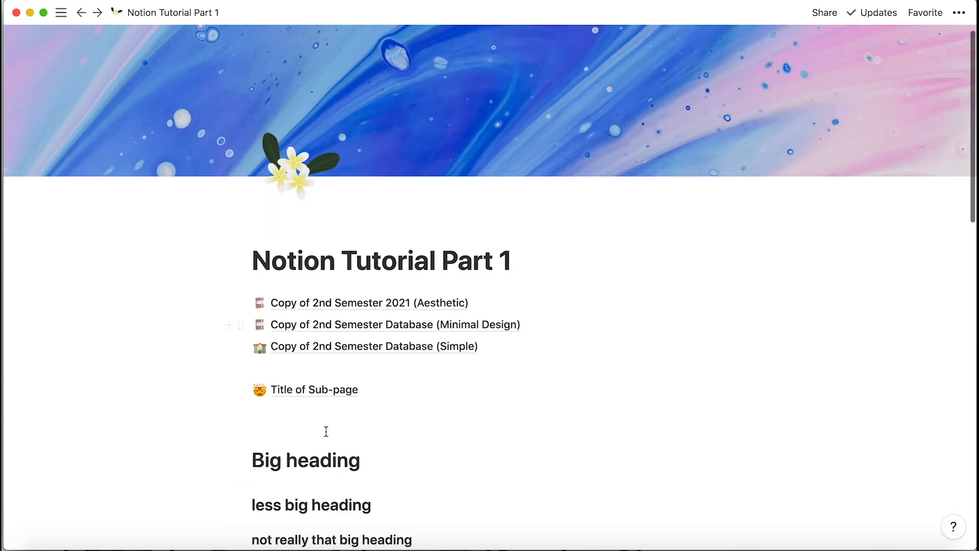
{"action": "left_click", "coordinate": [410, 341]}
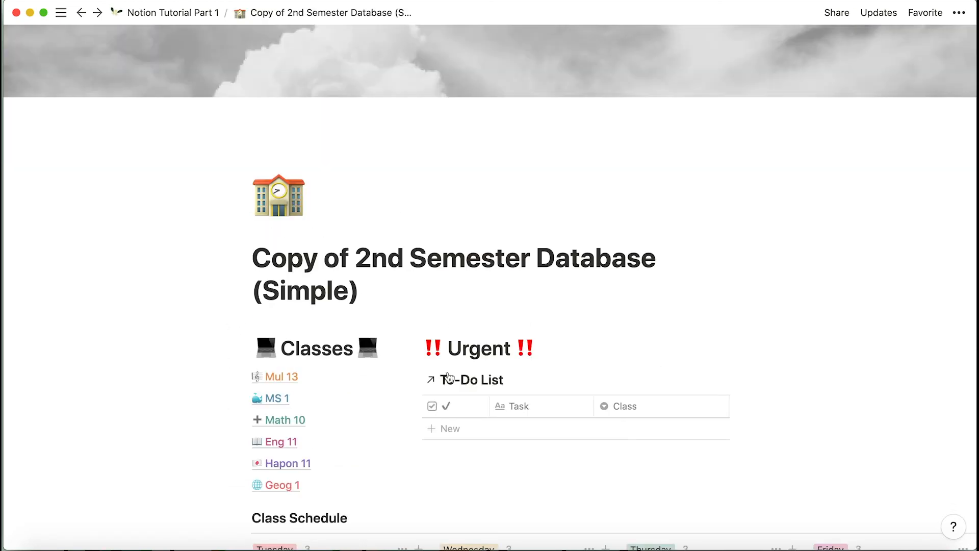
{"action": "scroll", "coordinate": [447, 372], "scroll_direction": "down", "scroll_amount": 3}
{"action": "scroll", "coordinate": [448, 373], "scroll_direction": "down", "scroll_amount": 3}
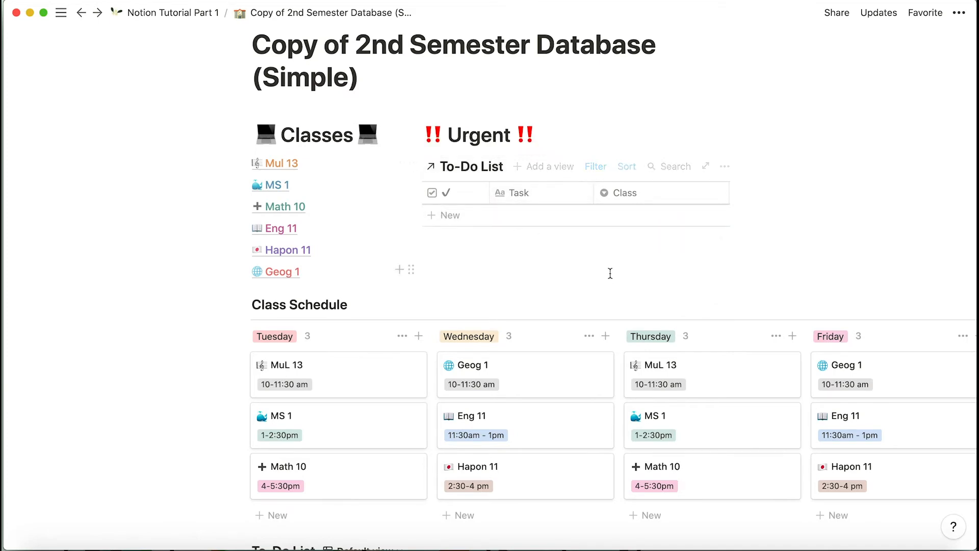
{"action": "scroll", "coordinate": [587, 228], "scroll_direction": "down", "scroll_amount": 10}
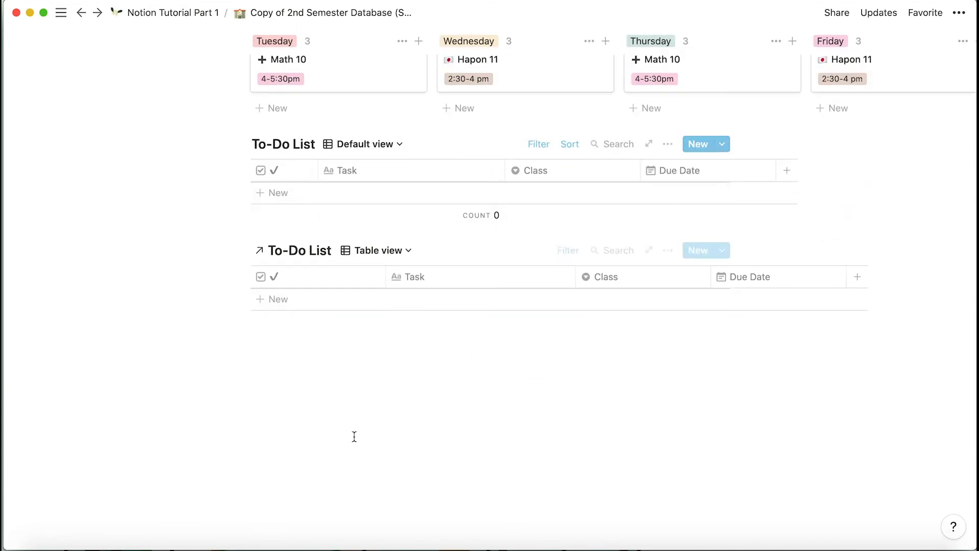
- Inspect the property types of the checkmark, Task and Class columns in the default view of the To-Do List
{"action": "left_click", "coordinate": [289, 172]}
{"action": "mouse_move", "coordinate": [250, 249]}
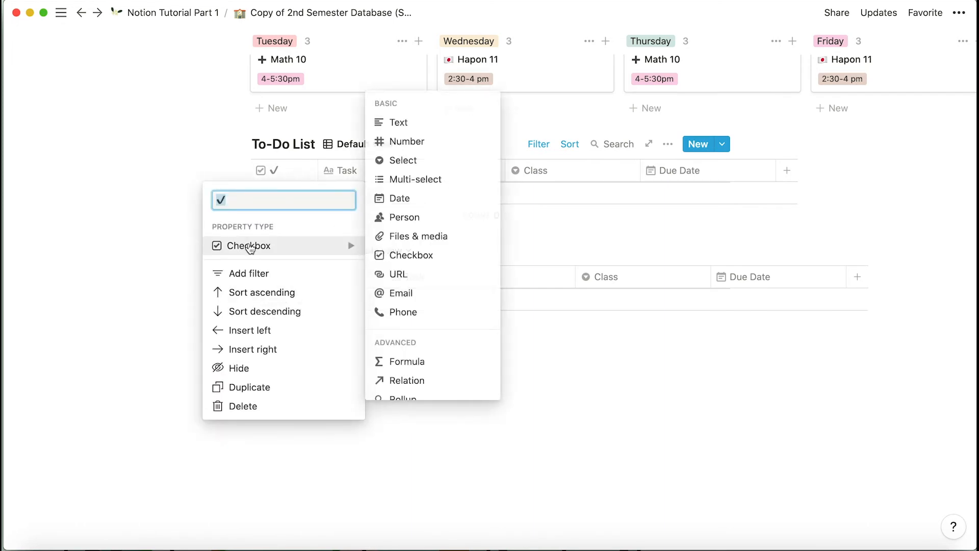
{"action": "left_click", "coordinate": [155, 242]}
{"action": "left_click", "coordinate": [384, 170]}
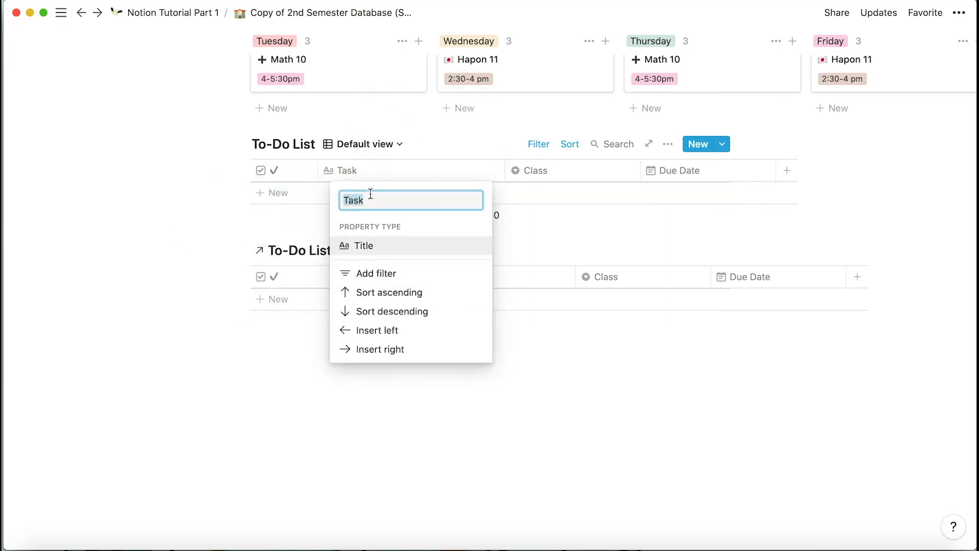
{"action": "left_click", "coordinate": [443, 148]}
{"action": "left_click", "coordinate": [571, 179]}
{"action": "mouse_move", "coordinate": [570, 252]}
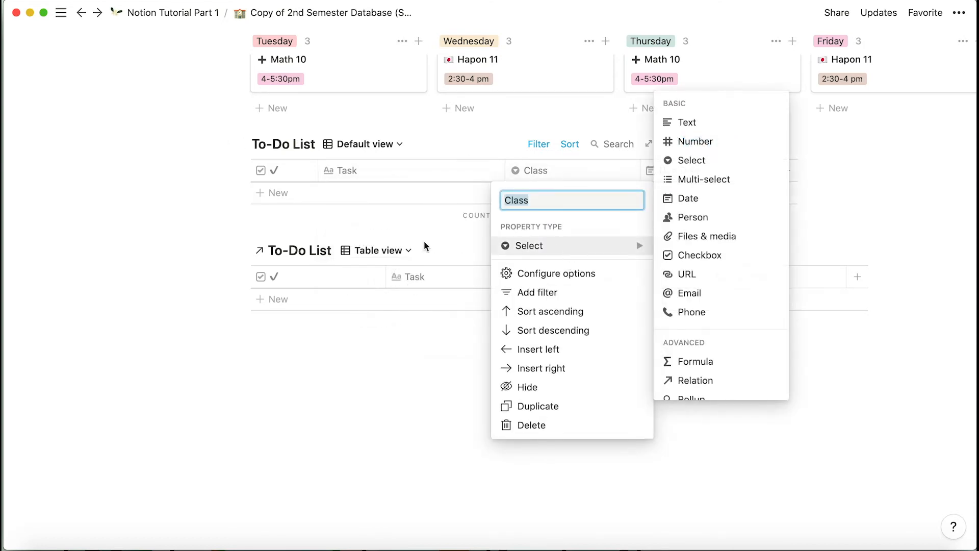
- Add an empty row to the To-Do List's default view and check it in the Urgent and lower linked To-Do List tables
{"action": "left_click", "coordinate": [500, 134]}
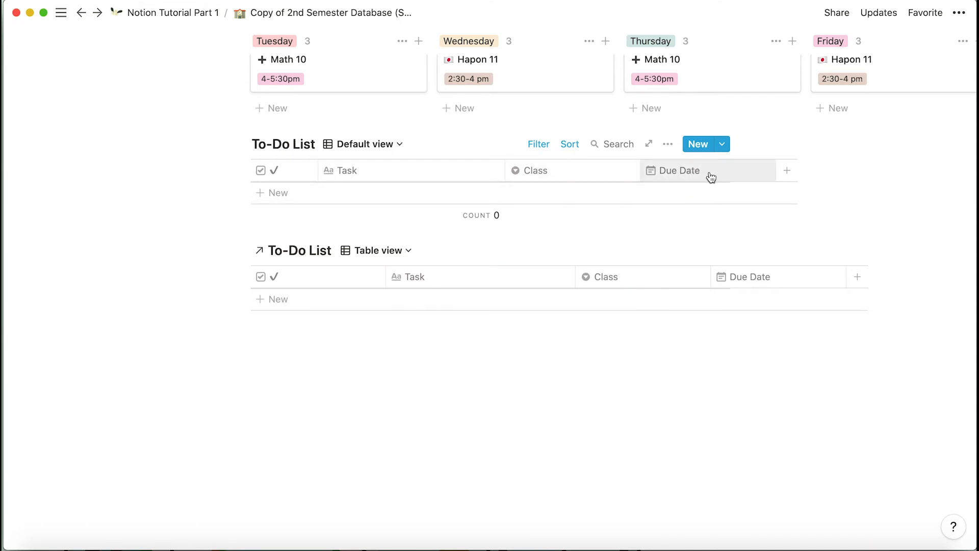
{"action": "left_click", "coordinate": [284, 196]}
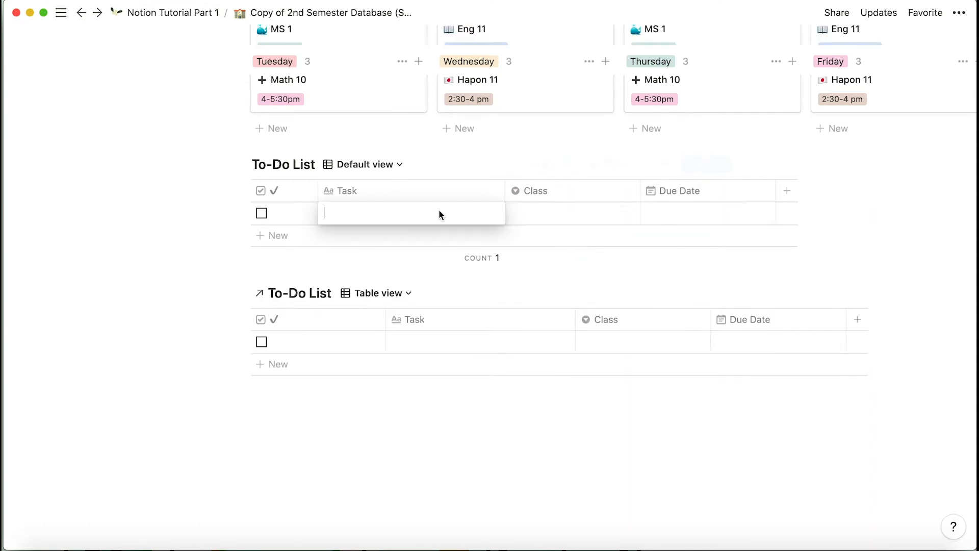
{"action": "key", "text": "Escape"}
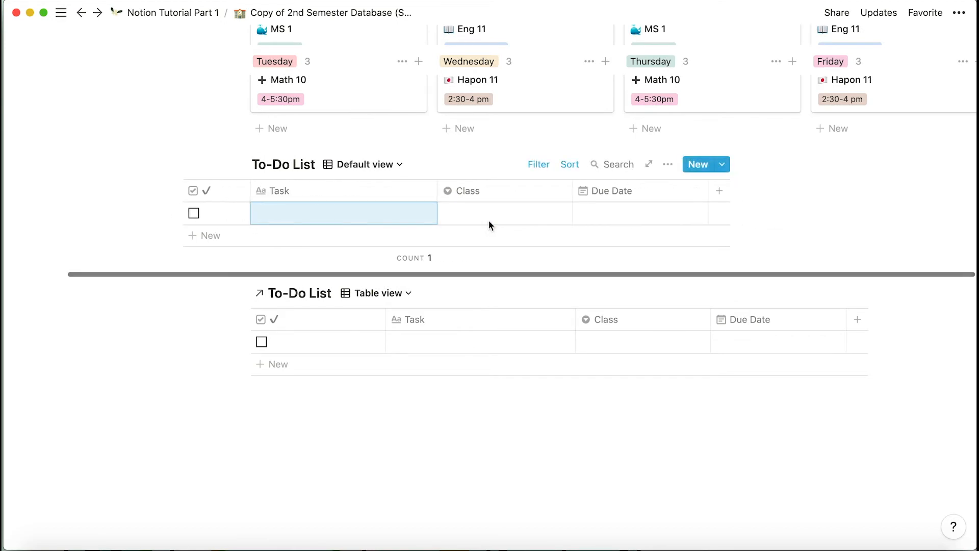
{"action": "scroll", "coordinate": [488, 225], "scroll_direction": "up", "scroll_amount": 15}
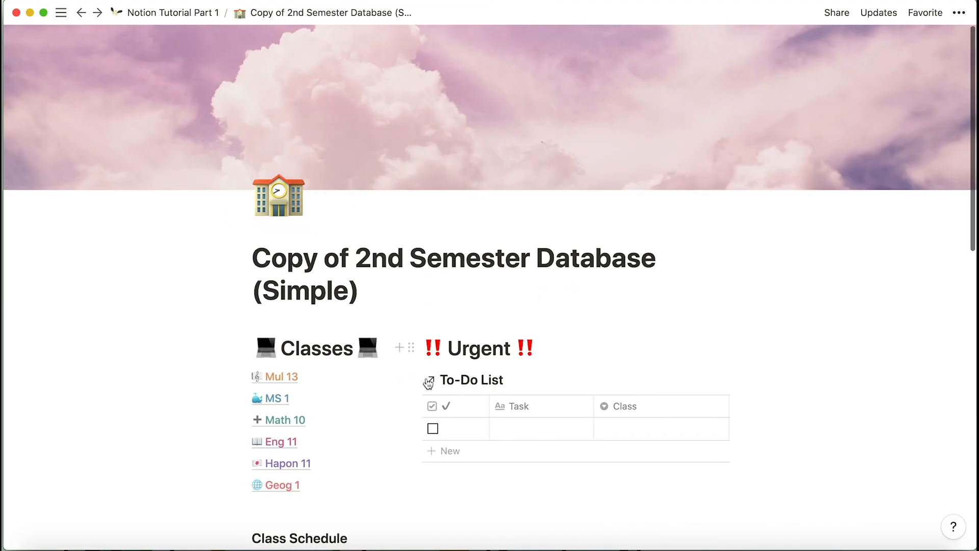
{"action": "scroll", "coordinate": [498, 405], "scroll_direction": "down", "scroll_amount": 5}
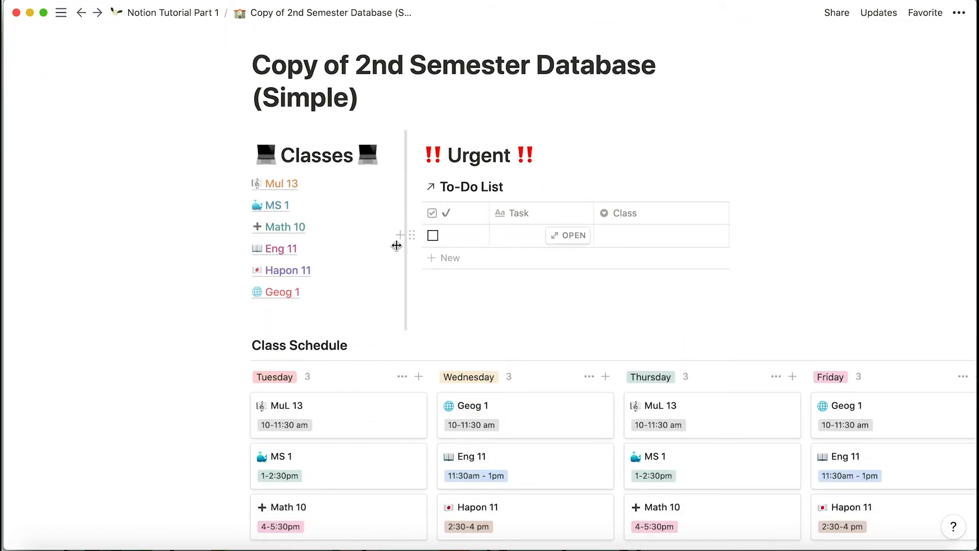
{"action": "scroll", "coordinate": [354, 376], "scroll_direction": "down", "scroll_amount": 3}
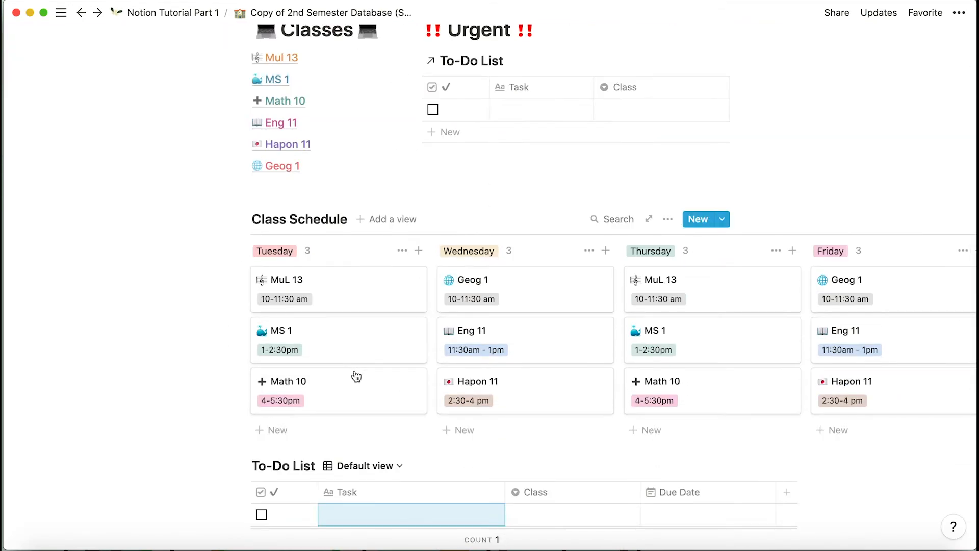
{"action": "scroll", "coordinate": [356, 376], "scroll_direction": "down", "scroll_amount": 5}
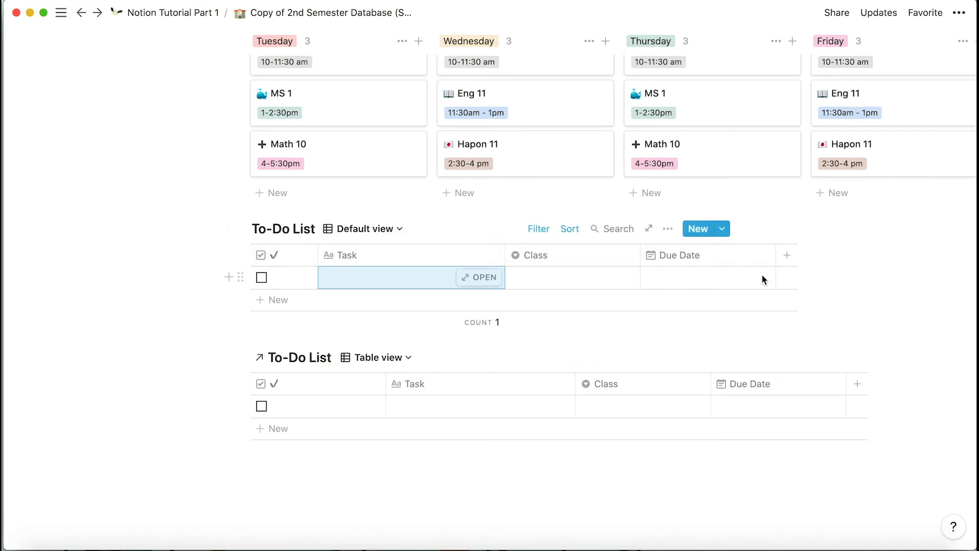
- Return to the Notion Tutorial Part 1 page and start an empty block below the full page table link
{"action": "left_click", "coordinate": [155, 10]}
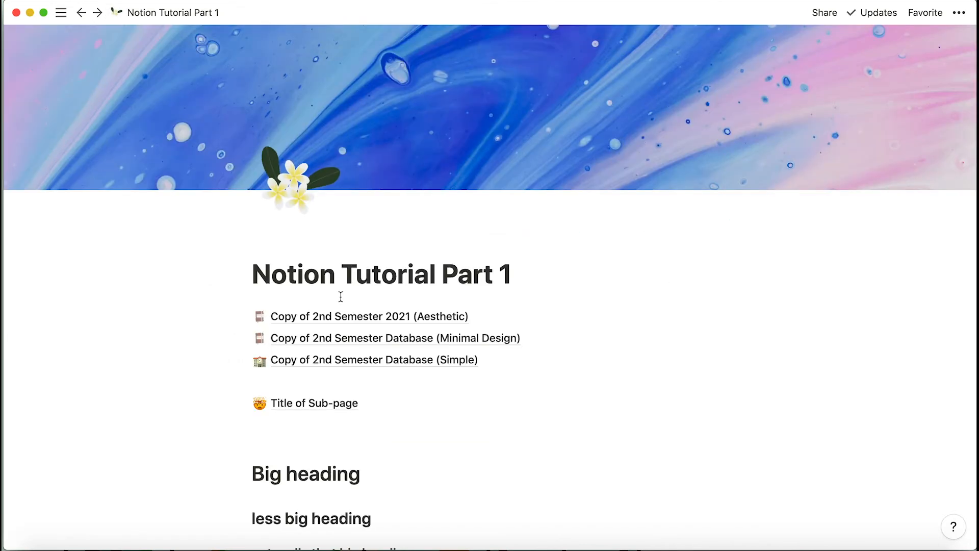
{"action": "scroll", "coordinate": [340, 297], "scroll_direction": "down", "scroll_amount": 15}
{"action": "scroll", "coordinate": [644, 262], "scroll_direction": "right", "scroll_amount": 20}
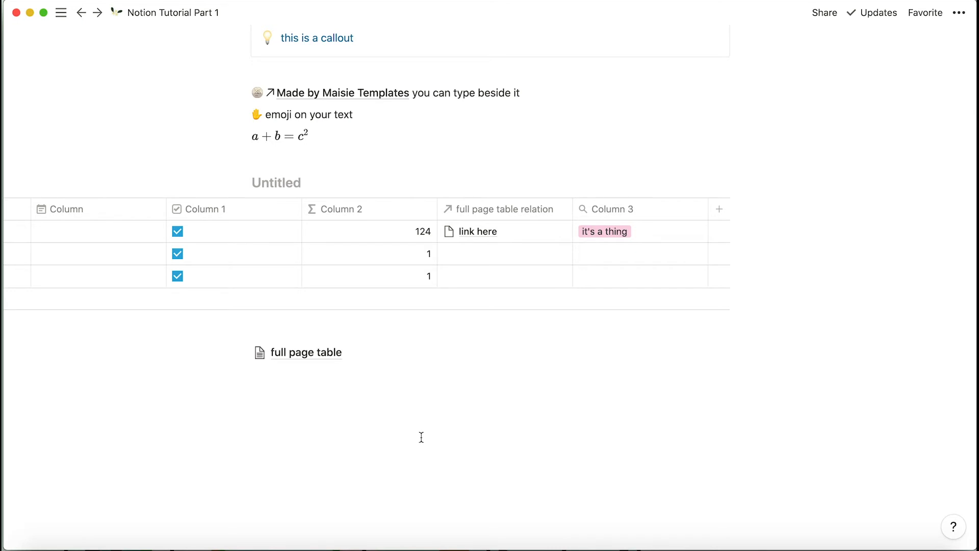
{"action": "key", "text": "Return"}
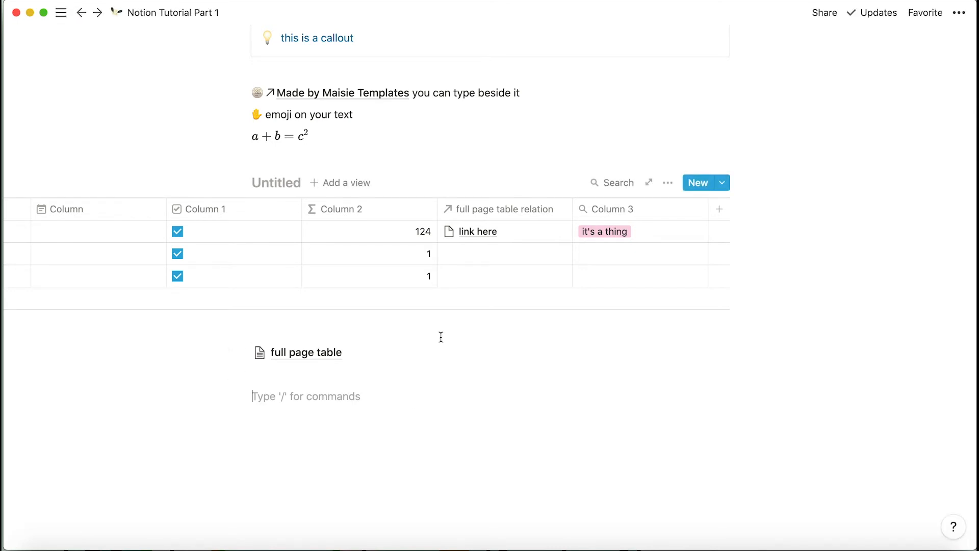
- Insert an inline board database in the empty block below the full page table link
{"action": "type", "text": "/"}
{"action": "scroll", "coordinate": [366, 341], "scroll_direction": "down", "scroll_amount": 6}
{"action": "scroll", "coordinate": [344, 268], "scroll_direction": "up", "scroll_amount": 3}
{"action": "scroll", "coordinate": [344, 269], "scroll_direction": "down", "scroll_amount": 10}
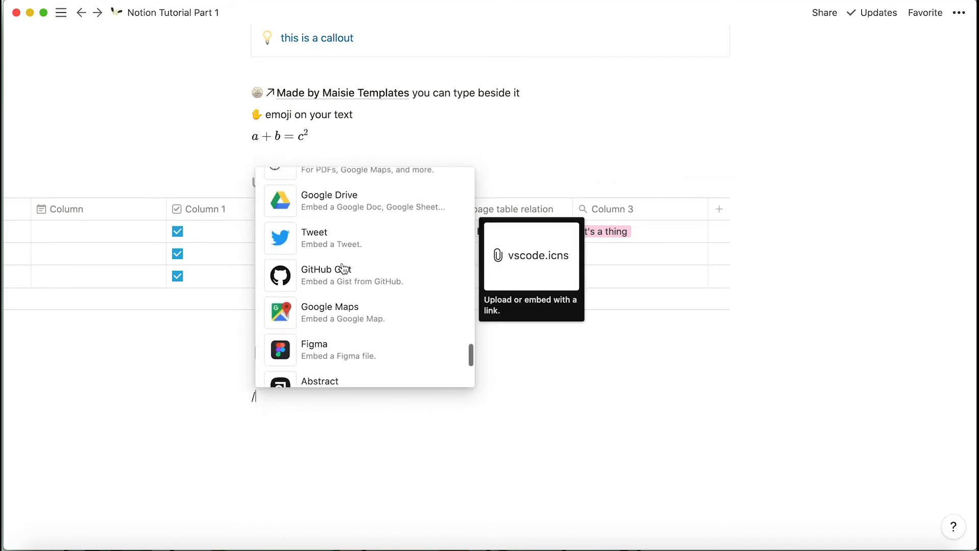
{"action": "scroll", "coordinate": [344, 269], "scroll_direction": "up", "scroll_amount": 12}
{"action": "scroll", "coordinate": [344, 269], "scroll_direction": "up", "scroll_amount": 8}
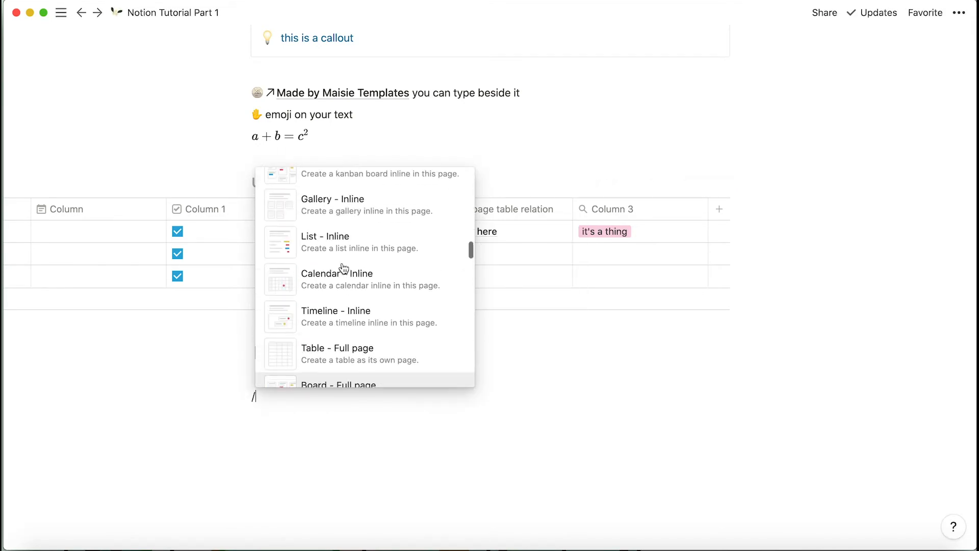
{"action": "scroll", "coordinate": [355, 297], "scroll_direction": "up", "scroll_amount": 3}
{"action": "left_click", "coordinate": [357, 271]}
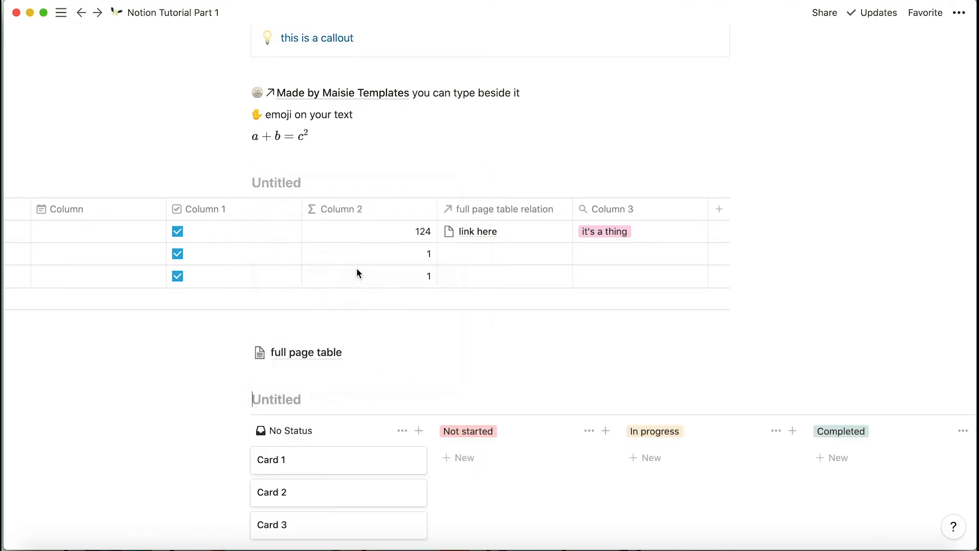
- Move Card 1 to the Not started column and Card 2 to the In progress column of the board
{"action": "scroll", "coordinate": [356, 272], "scroll_direction": "down", "scroll_amount": 4}
{"action": "left_click_drag", "start_coordinate": [335, 265], "coordinate": [529, 267]}
{"action": "left_click_drag", "start_coordinate": [337, 300], "coordinate": [721, 302]}
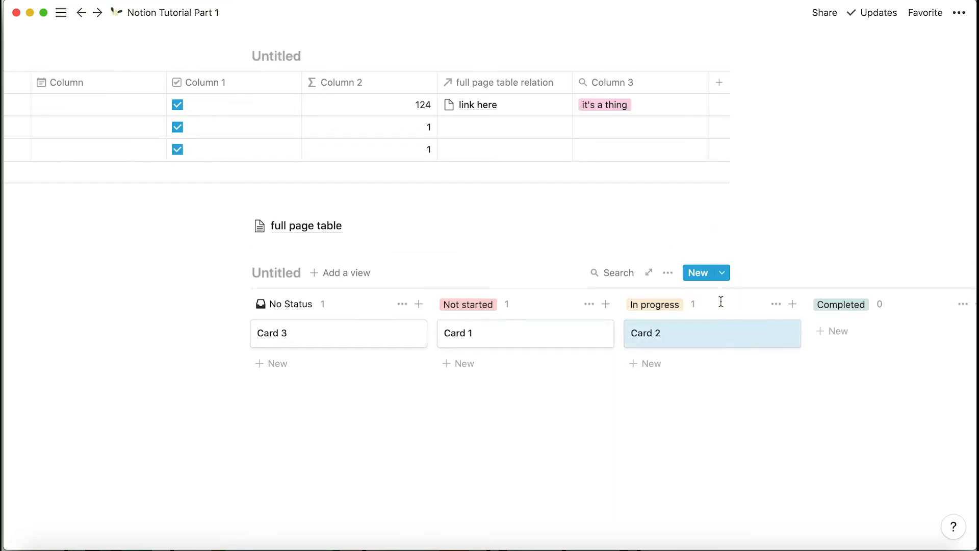
- Open Card 1 to view its Status and Assign properties, and close it again
{"action": "left_click", "coordinate": [497, 330]}
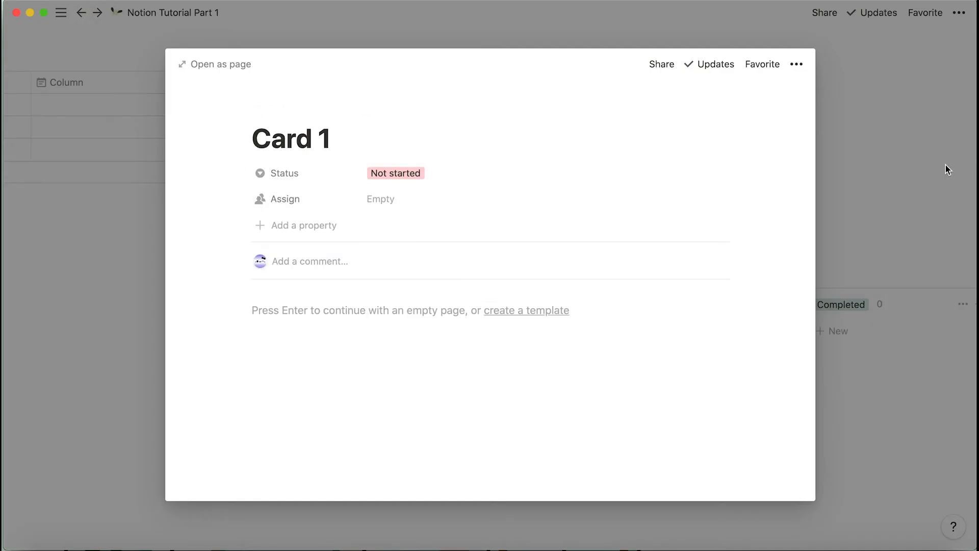
{"action": "left_click", "coordinate": [932, 174]}
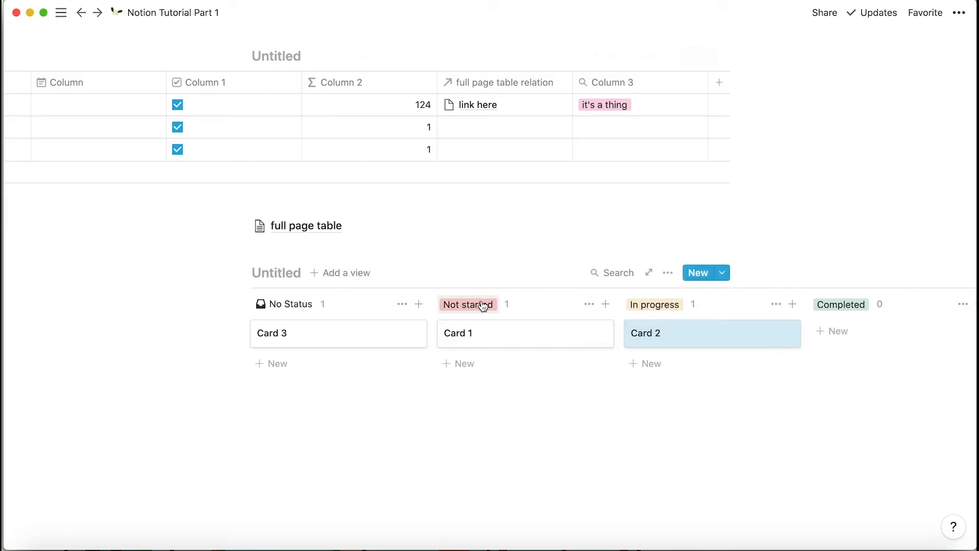
{"action": "left_click", "coordinate": [482, 335]}
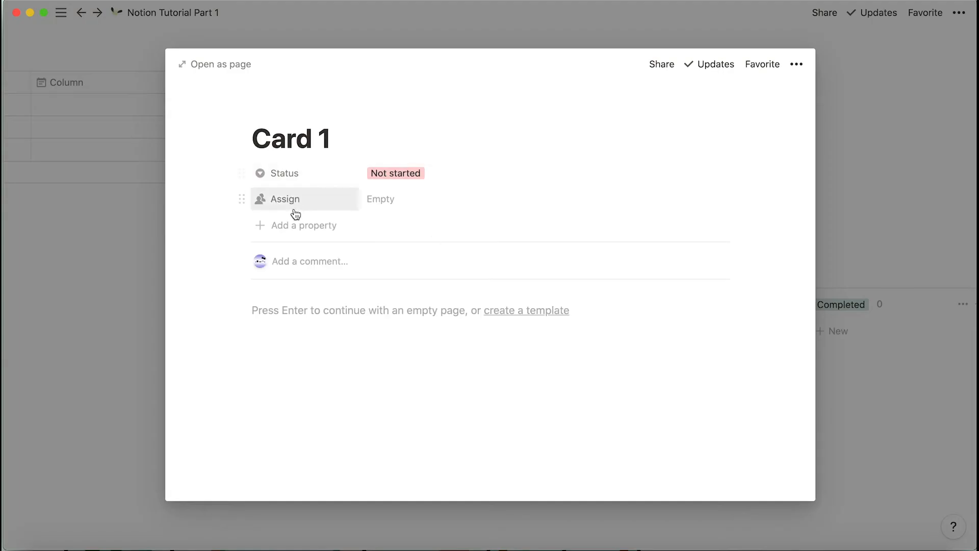
{"action": "left_click", "coordinate": [885, 386]}
- Move Card 2 to the Not started column and inspect the Not started and In progress headings and Card 1's Status
{"action": "left_click_drag", "start_coordinate": [673, 356], "coordinate": [476, 359]}
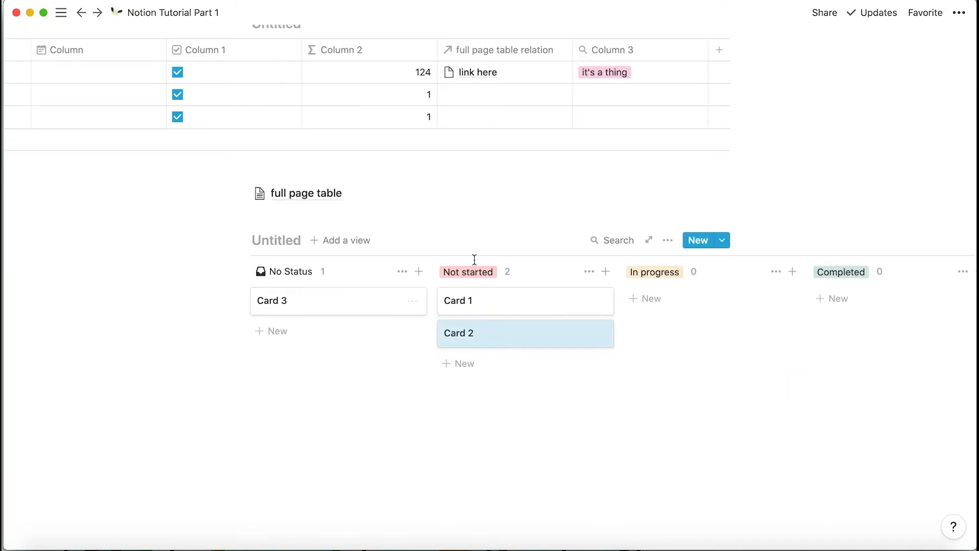
{"action": "left_click", "coordinate": [469, 274]}
{"action": "left_click", "coordinate": [758, 175]}
{"action": "left_click", "coordinate": [653, 279]}
{"action": "left_click", "coordinate": [789, 206]}
{"action": "left_click", "coordinate": [478, 301]}
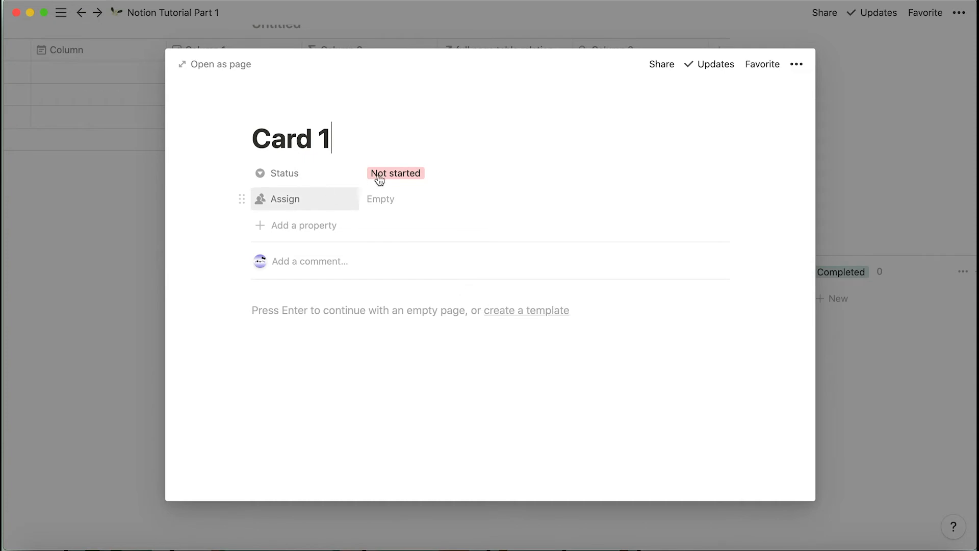
{"action": "left_click", "coordinate": [862, 133]}
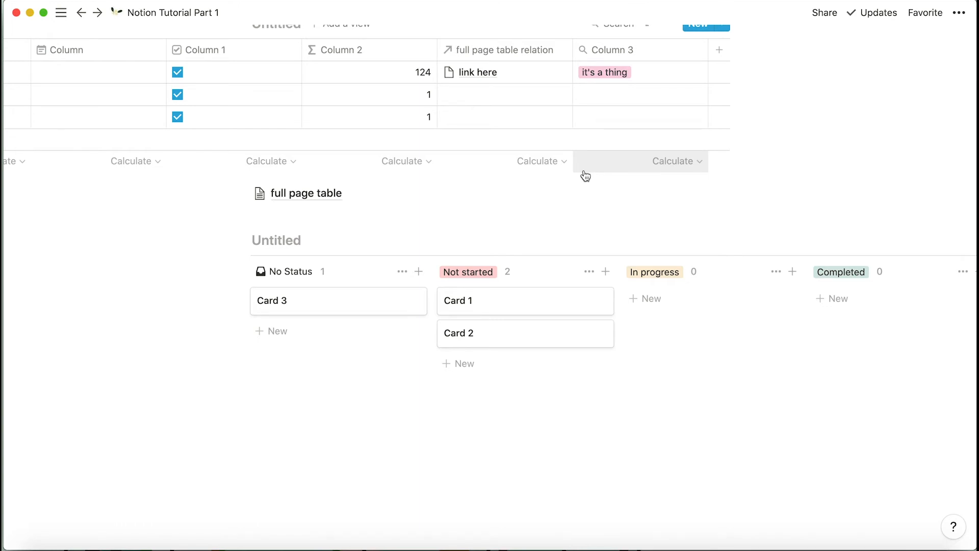
- Move Card 3 to the Not started column and add an untitled card under No Status
{"action": "left_click_drag", "start_coordinate": [343, 302], "coordinate": [470, 344]}
{"action": "left_click", "coordinate": [312, 302]}
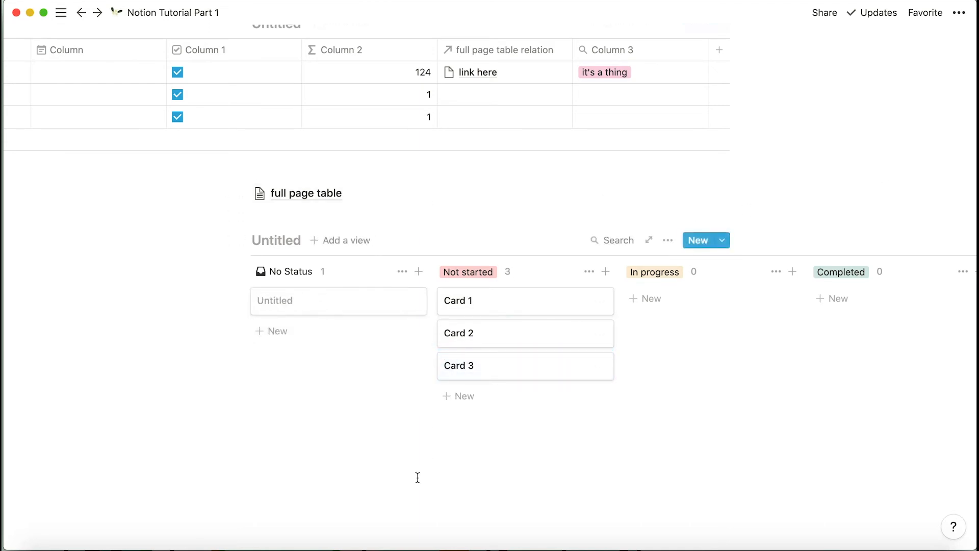
- Insert an inline gallery database in a new block below the board
{"action": "left_click", "coordinate": [380, 459]}
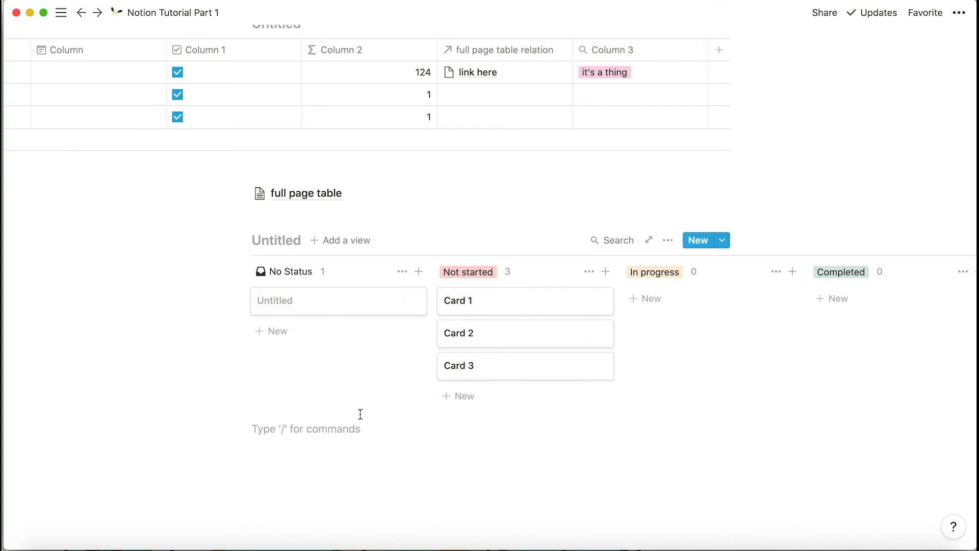
{"action": "scroll", "coordinate": [361, 414], "scroll_direction": "down", "scroll_amount": 2}
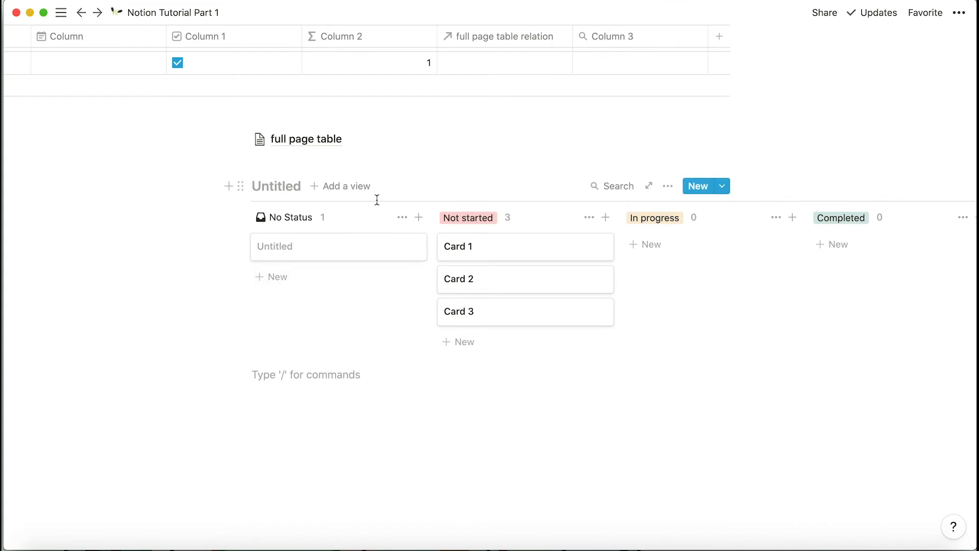
{"action": "type", "text": "/gal"}
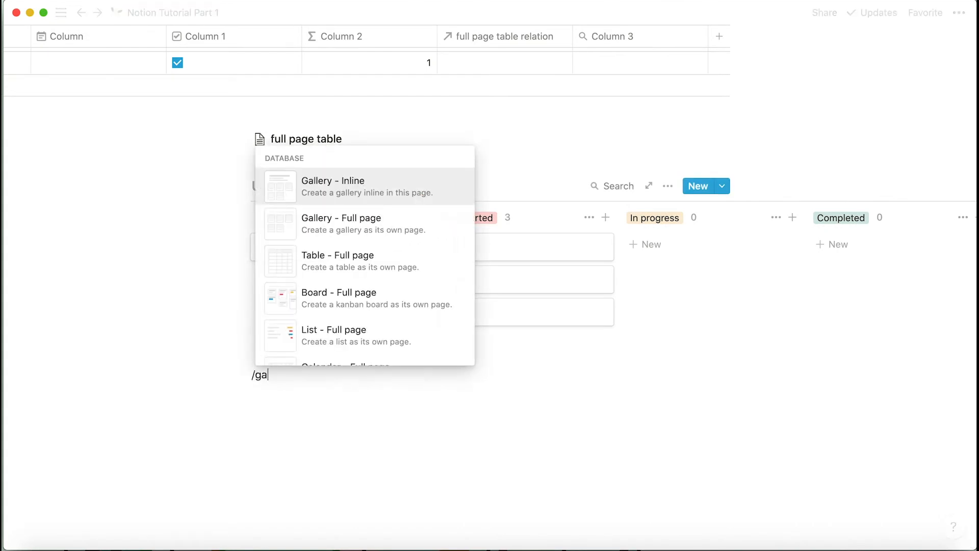
{"action": "left_click", "coordinate": [389, 199]}
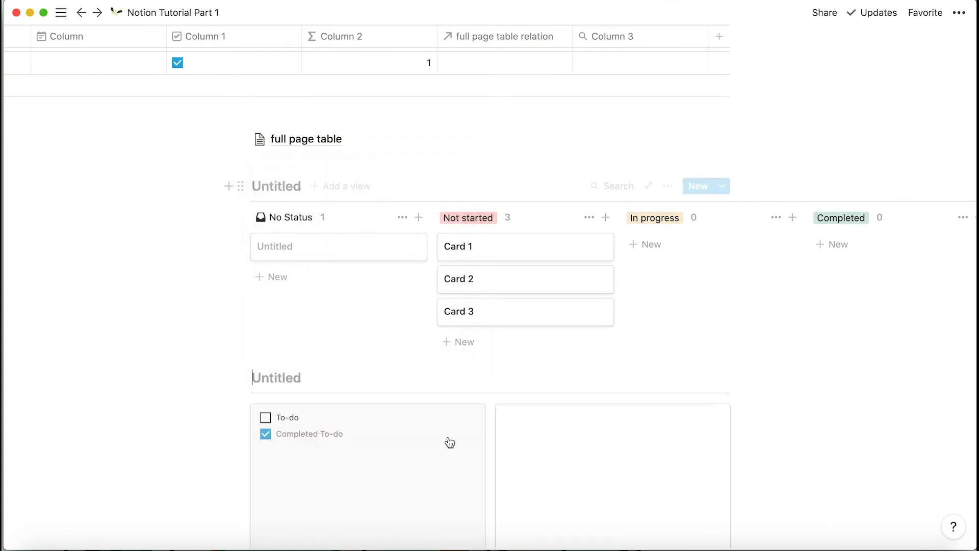
- Set the gallery view's card size to Small
{"action": "scroll", "coordinate": [449, 442], "scroll_direction": "down", "scroll_amount": 5}
{"action": "scroll", "coordinate": [841, 256], "scroll_direction": "down", "scroll_amount": 10}
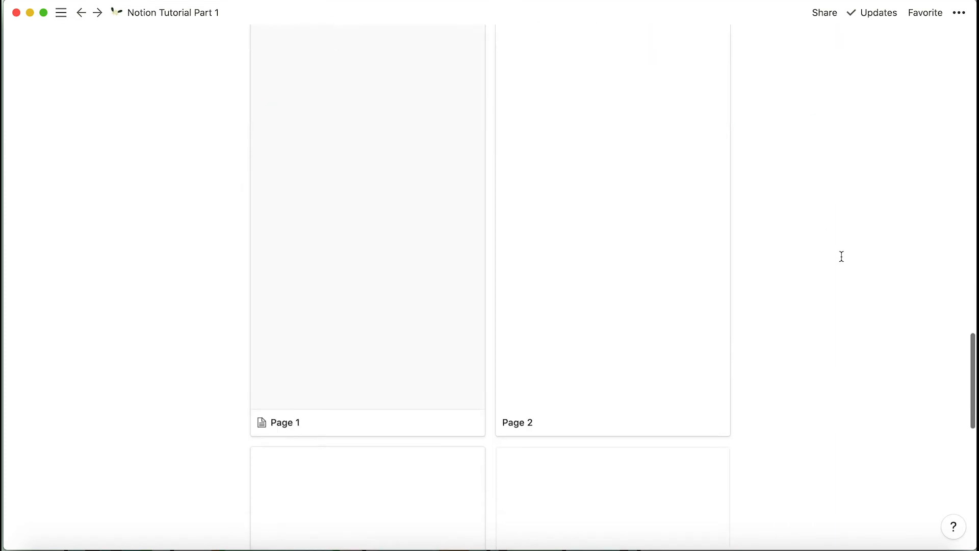
{"action": "scroll", "coordinate": [842, 256], "scroll_direction": "up", "scroll_amount": 10}
{"action": "scroll", "coordinate": [842, 256], "scroll_direction": "up", "scroll_amount": 5}
{"action": "scroll", "coordinate": [658, 210], "scroll_direction": "down", "scroll_amount": 5}
{"action": "left_click", "coordinate": [667, 124]}
{"action": "left_click", "coordinate": [715, 244]}
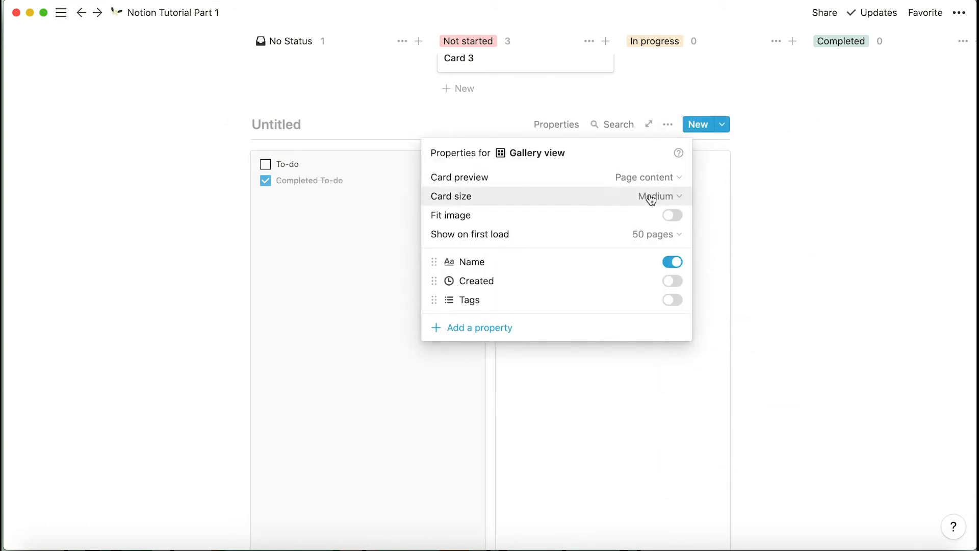
{"action": "left_click", "coordinate": [658, 196]}
{"action": "left_click", "coordinate": [584, 220]}
{"action": "left_click", "coordinate": [694, 206]}
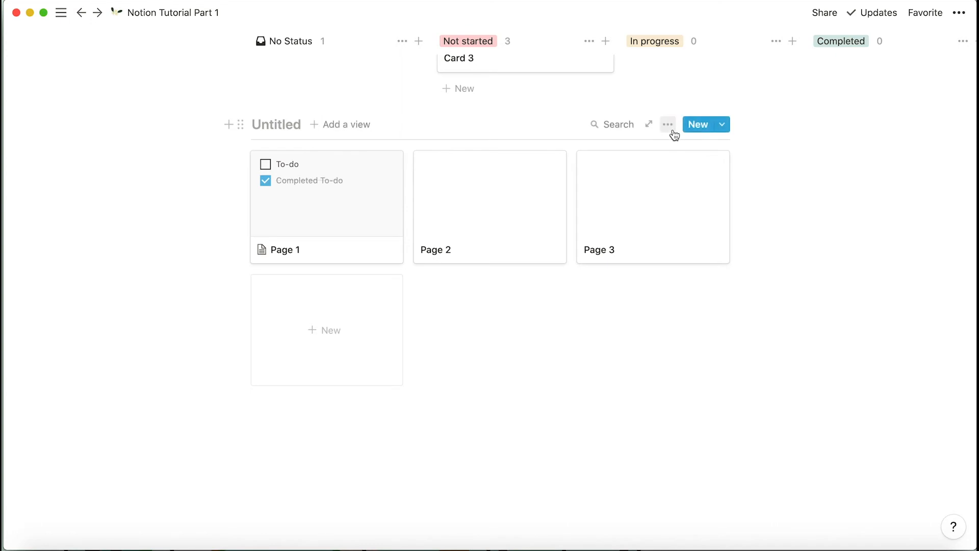
- Compare the Page 1 card's preview in the gallery with the to-do items inside the opened page
{"action": "left_click", "coordinate": [361, 218]}
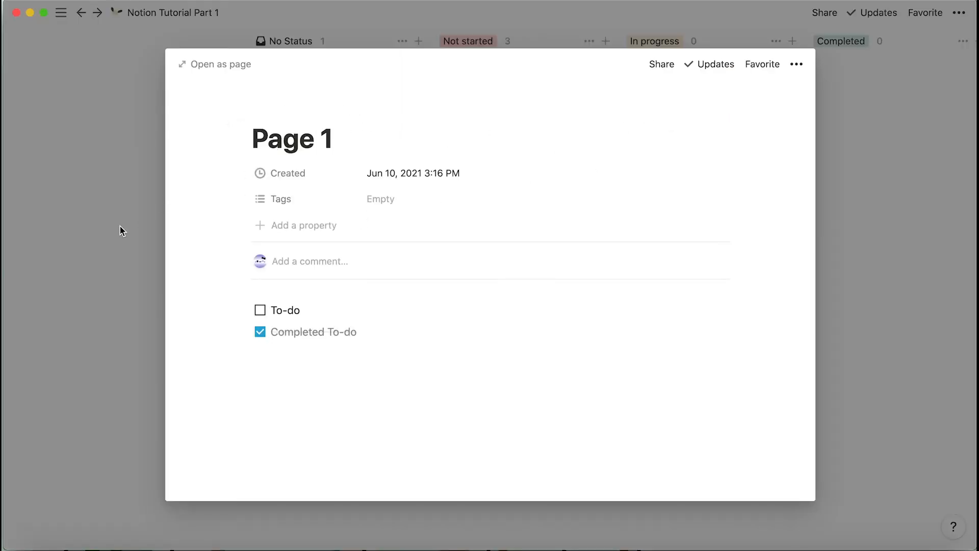
{"action": "left_click", "coordinate": [120, 225]}
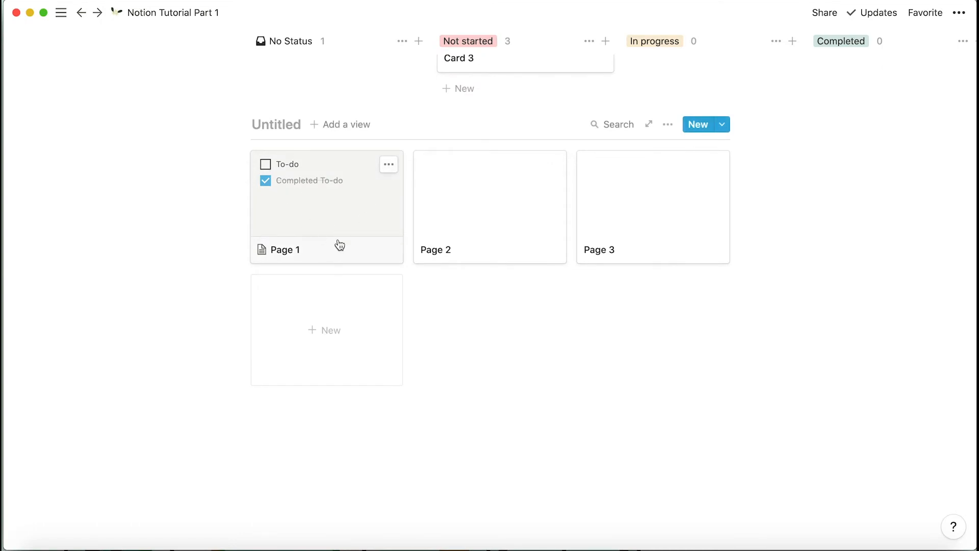
{"action": "left_click", "coordinate": [275, 185]}
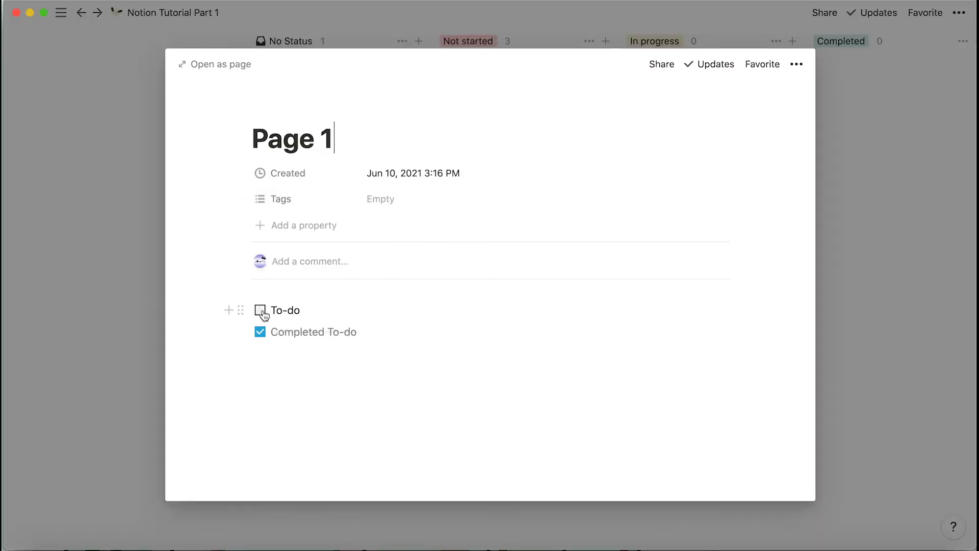
{"action": "left_click", "coordinate": [891, 169]}
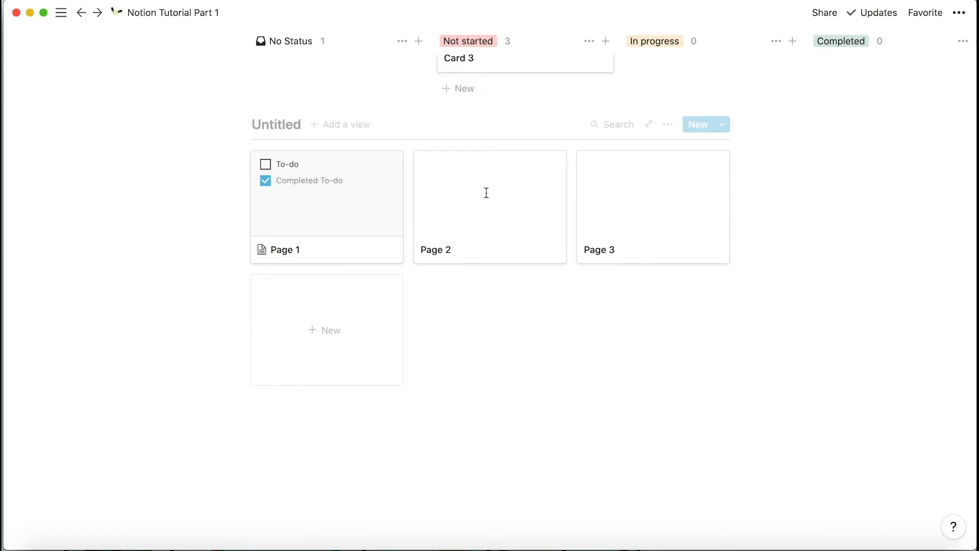
- Examine the gallery view's property settings, including the Tags visibility and the card preview options
{"action": "left_click", "coordinate": [668, 125]}
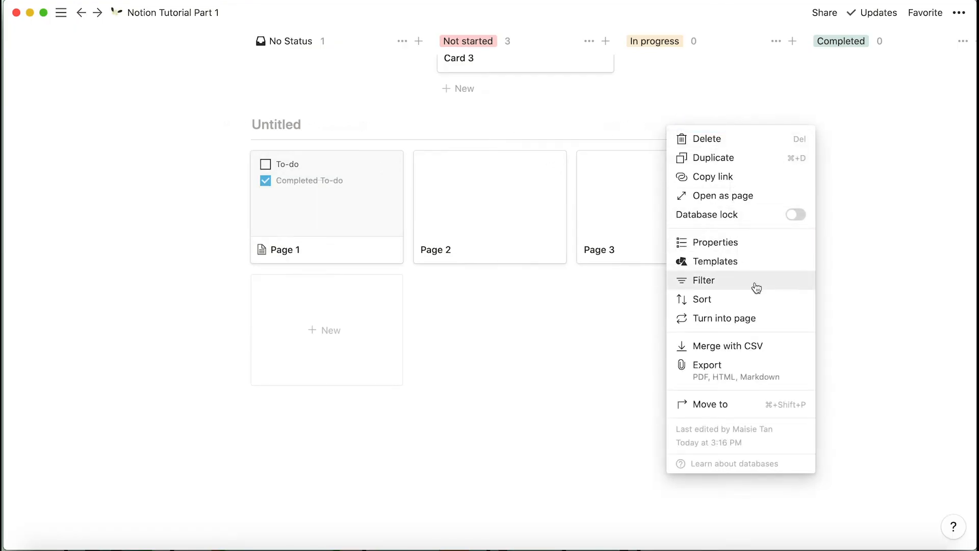
{"action": "left_click", "coordinate": [740, 243]}
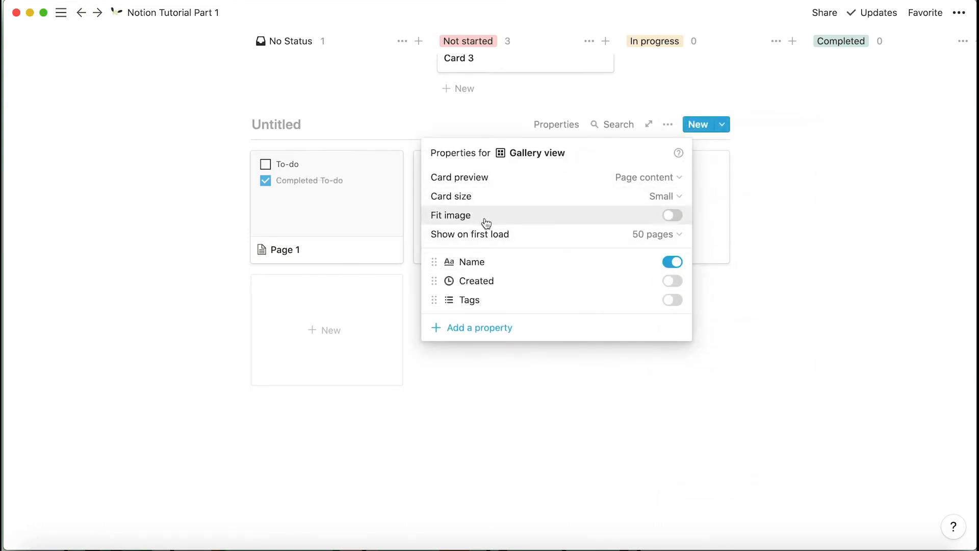
{"action": "left_click", "coordinate": [674, 301]}
{"action": "left_click", "coordinate": [666, 178]}
{"action": "left_click", "coordinate": [746, 224]}
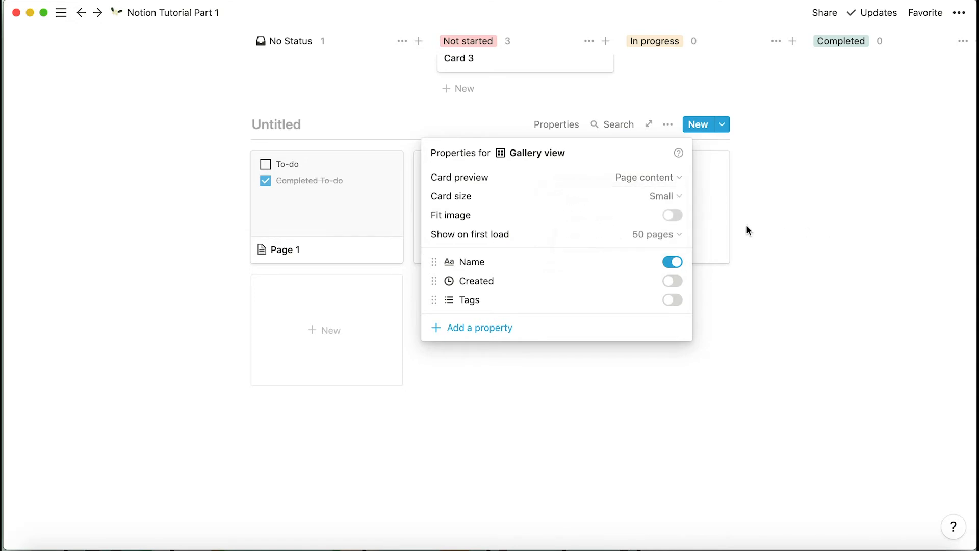
- Open the Copy of 2nd Semester 2021 (Aesthetic) sub-page and view its classes gallery
{"action": "left_click", "coordinate": [786, 151]}
{"action": "scroll", "coordinate": [636, 207], "scroll_direction": "up", "scroll_amount": 20}
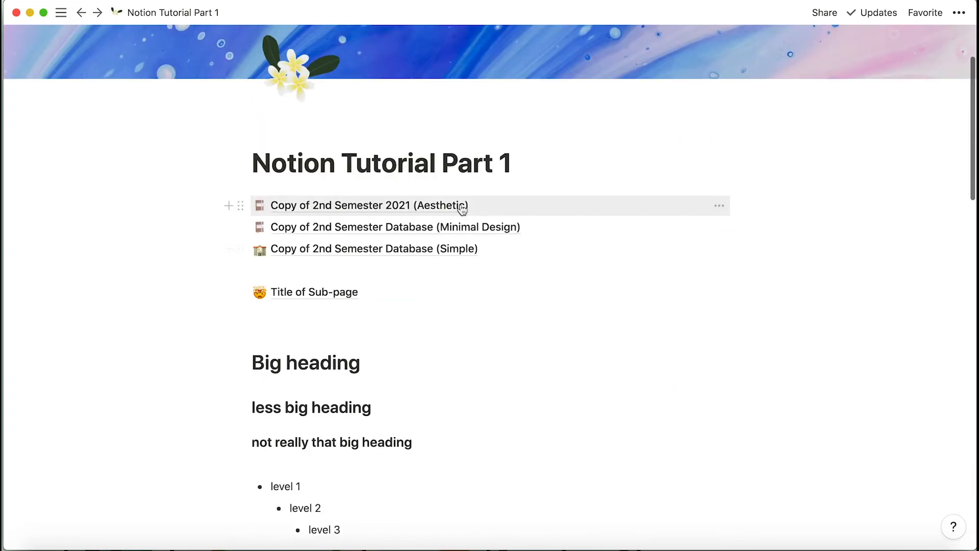
{"action": "left_click", "coordinate": [428, 208]}
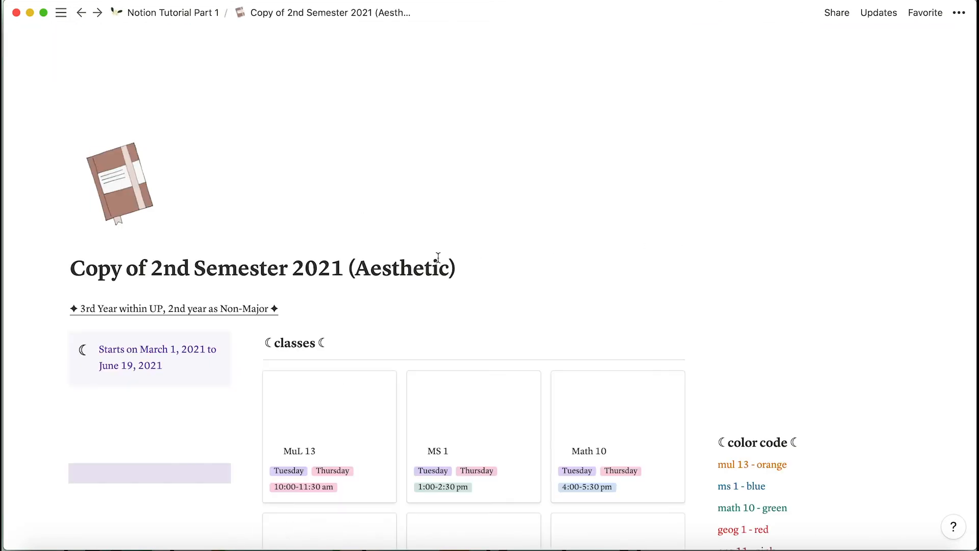
{"action": "scroll", "coordinate": [438, 257], "scroll_direction": "down", "scroll_amount": 4}
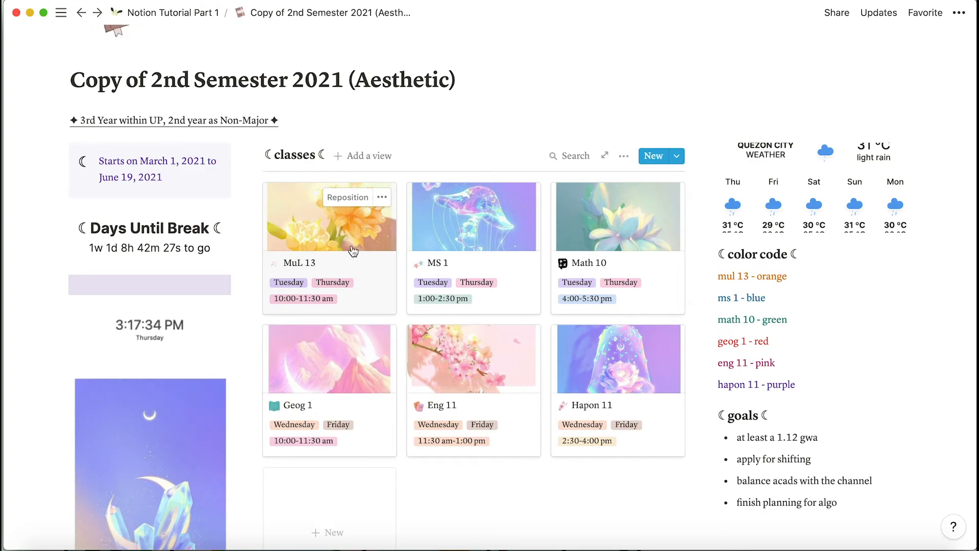
- Examine the MuL 13 class page behind its gallery card, including the cover, the properties and the page content
{"action": "left_click", "coordinate": [318, 250]}
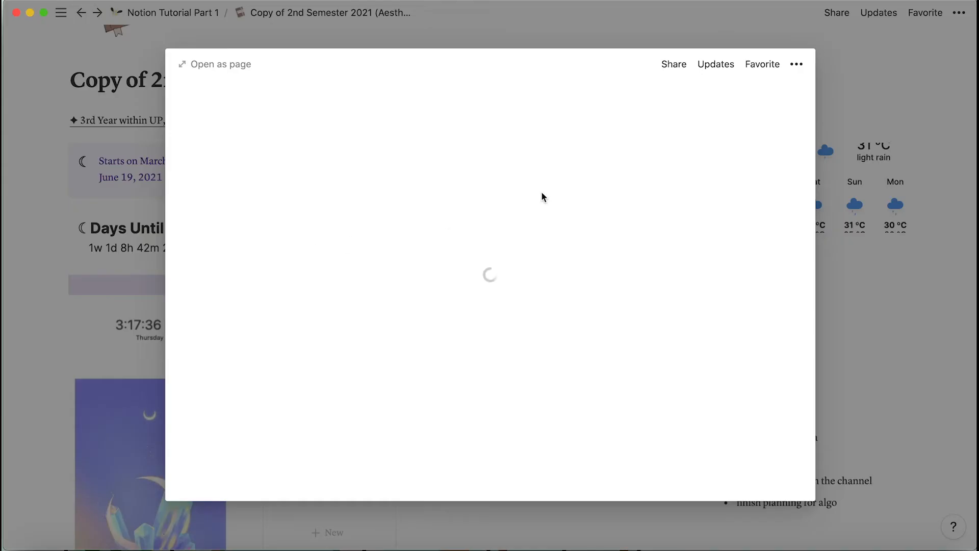
{"action": "scroll", "coordinate": [402, 229], "scroll_direction": "down", "scroll_amount": 5}
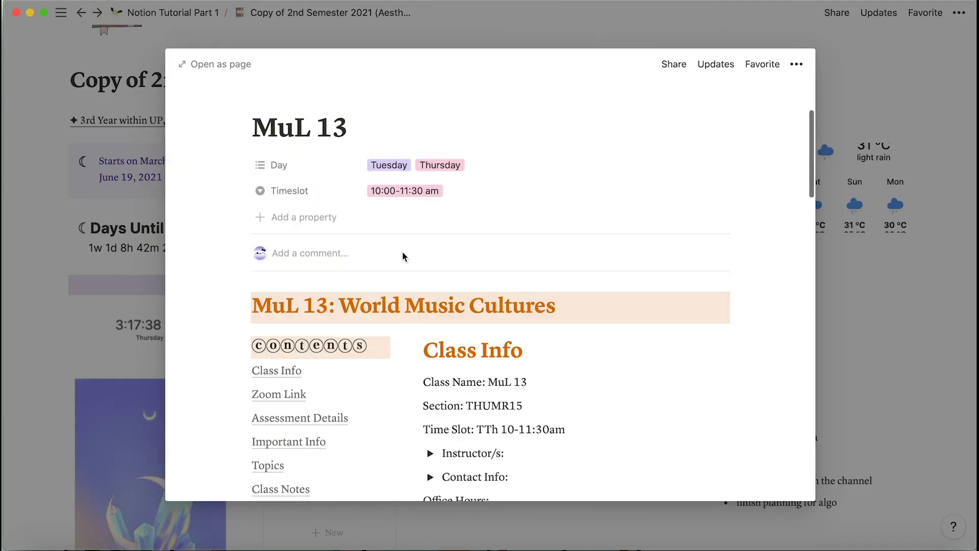
{"action": "left_click", "coordinate": [928, 239]}
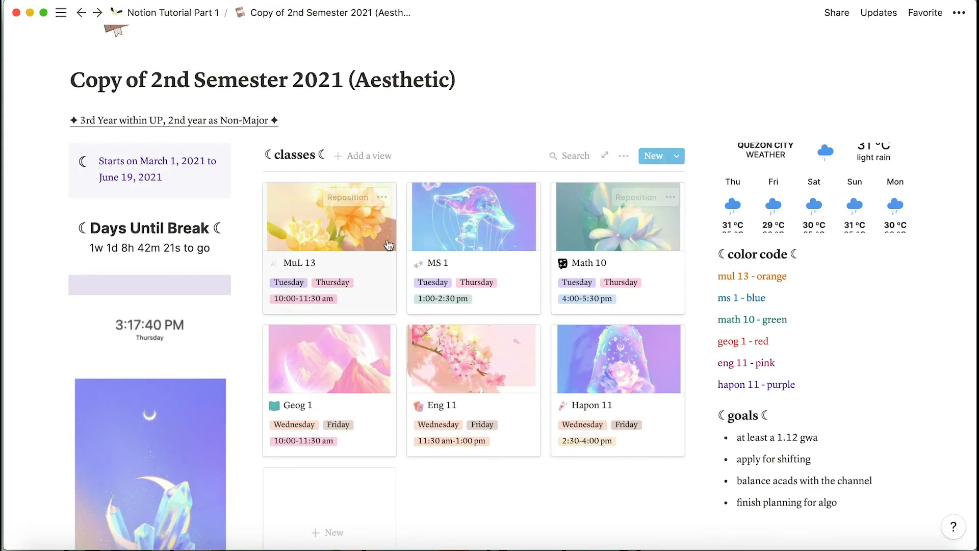
{"action": "left_click", "coordinate": [335, 235]}
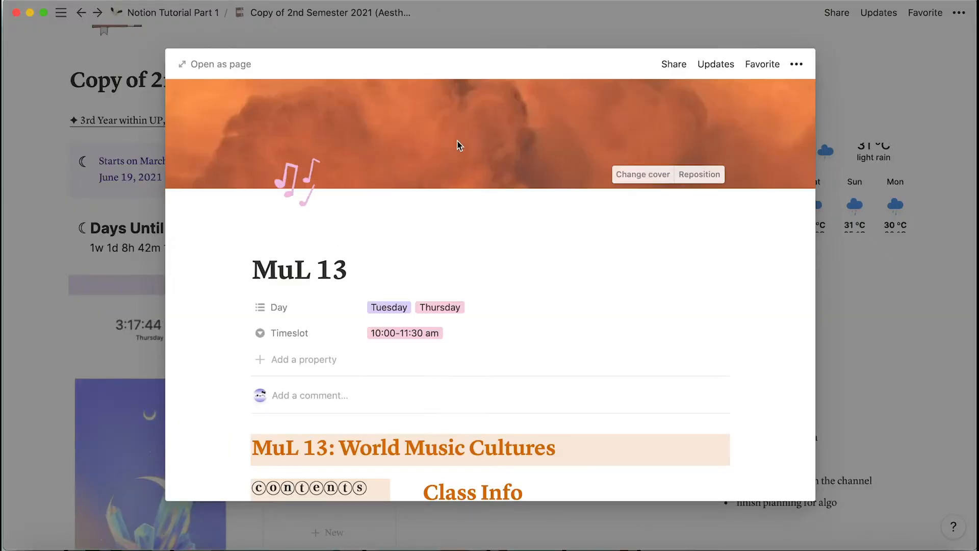
{"action": "scroll", "coordinate": [328, 371], "scroll_direction": "down", "scroll_amount": 10}
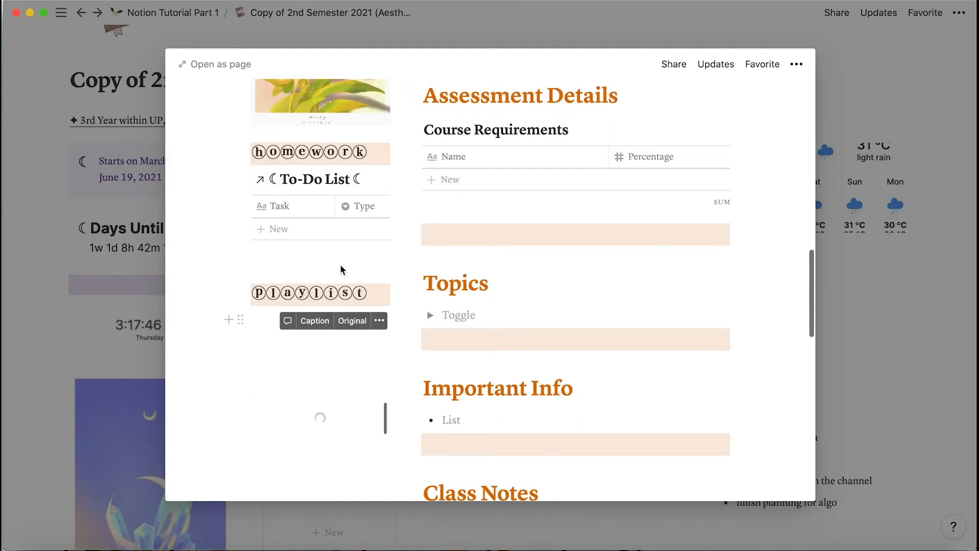
{"action": "left_click", "coordinate": [949, 119]}
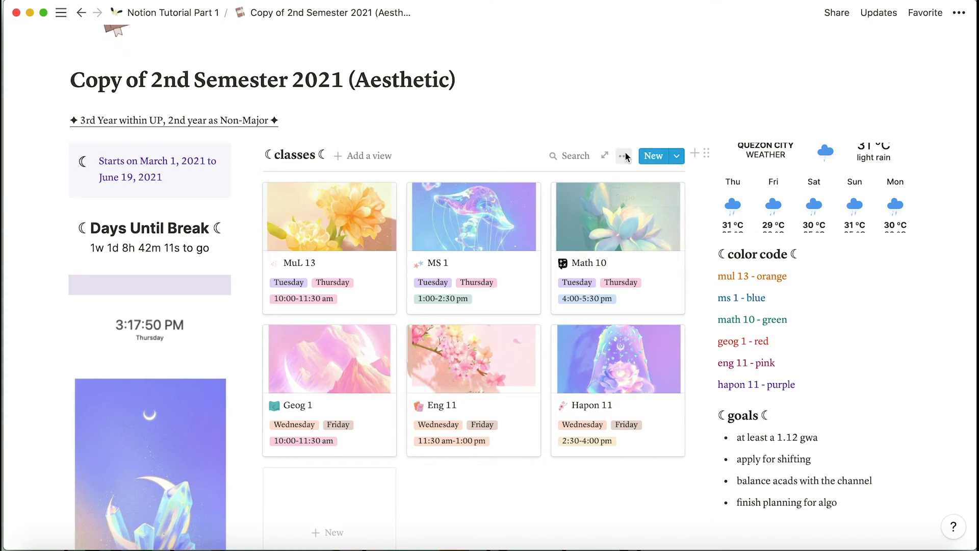
- Set the classes gallery's card preview to Page cover
{"action": "left_click", "coordinate": [622, 156]}
{"action": "left_click", "coordinate": [649, 270]}
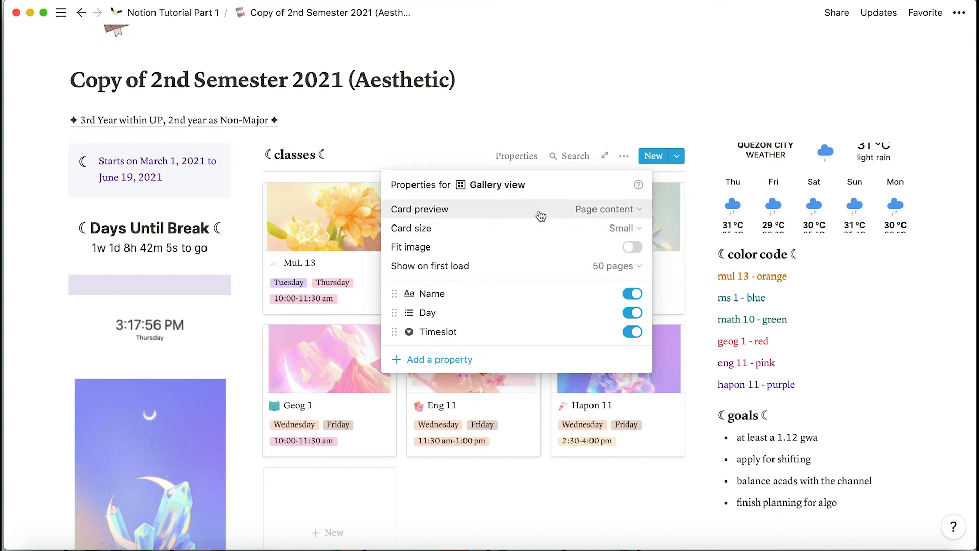
{"action": "left_click", "coordinate": [608, 214]}
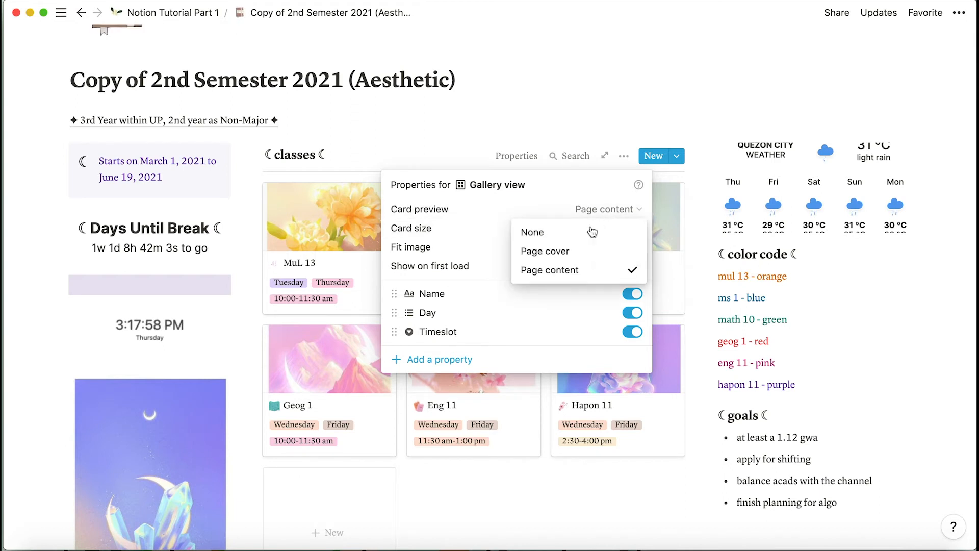
{"action": "left_click", "coordinate": [566, 252]}
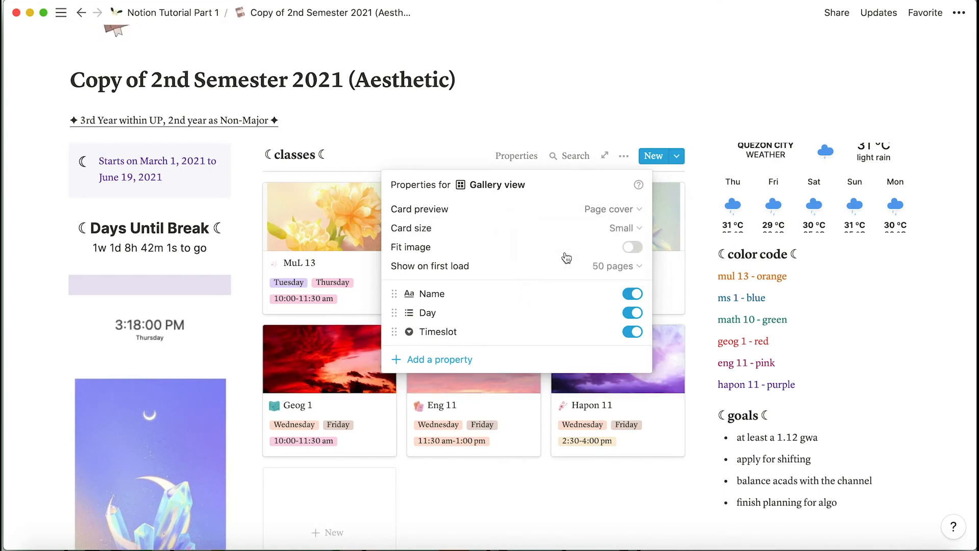
{"action": "left_click", "coordinate": [575, 95]}
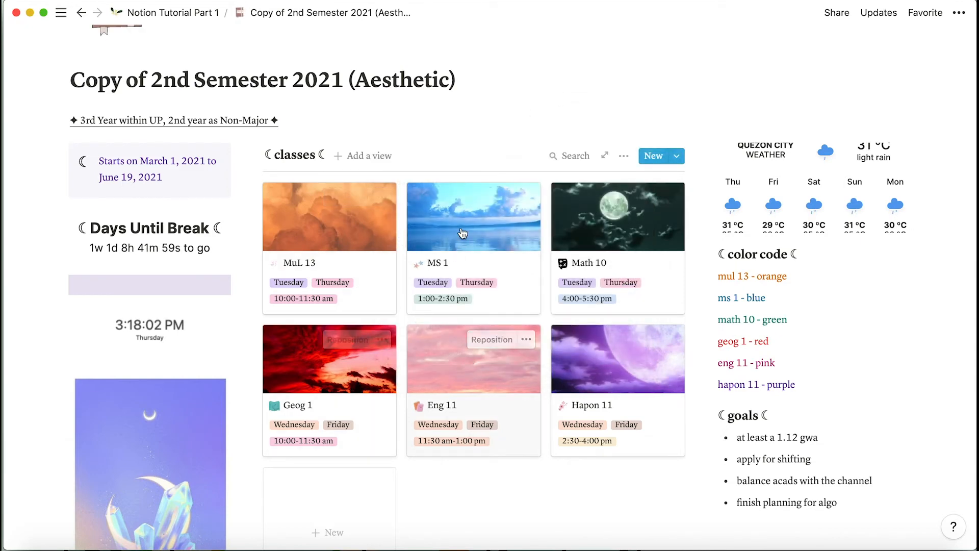
- Set the classes gallery's card preview back to Page content
{"action": "left_click", "coordinate": [624, 156]}
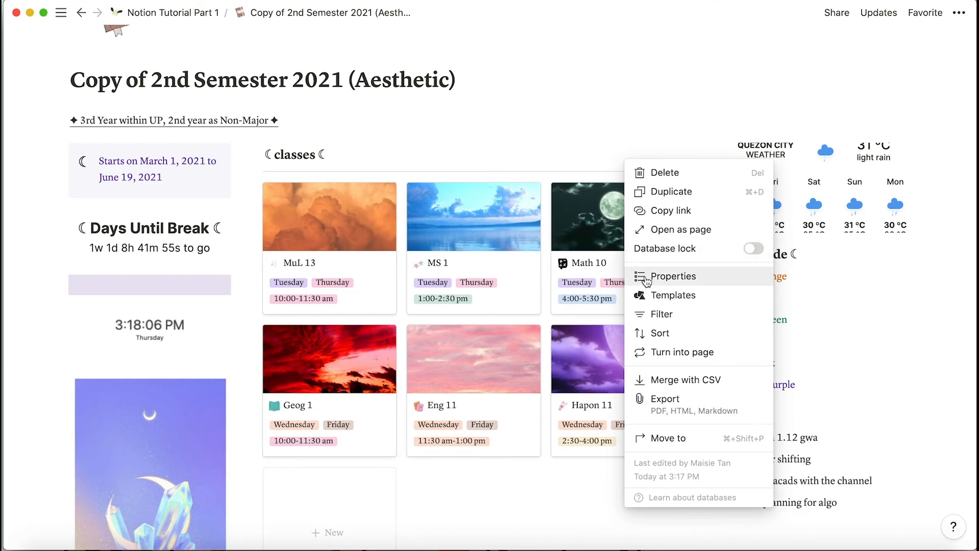
{"action": "left_click", "coordinate": [663, 275]}
{"action": "left_click", "coordinate": [609, 215]}
{"action": "left_click", "coordinate": [581, 270]}
{"action": "left_click", "coordinate": [570, 117]}
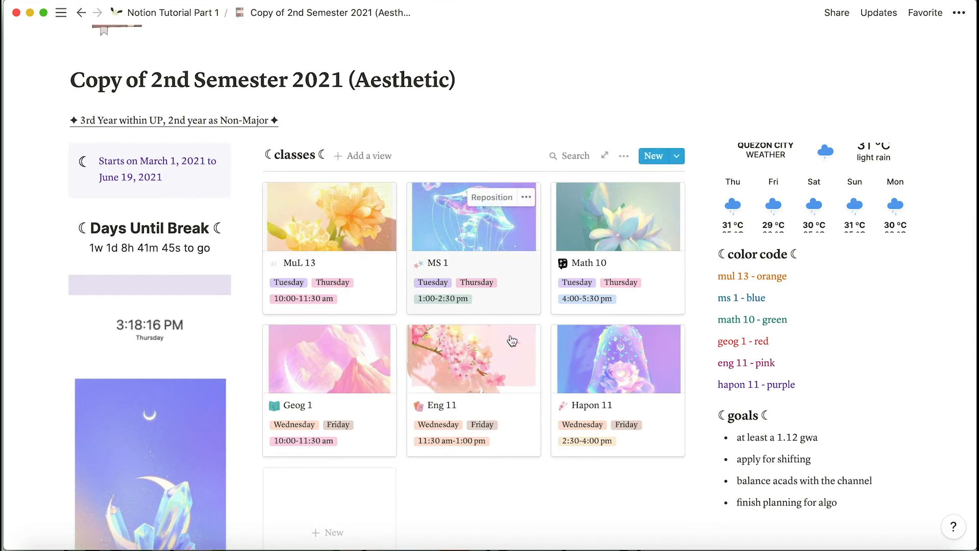
- Return to the Notion Tutorial Part 1 page and insert an inline list database below the gallery
{"action": "scroll", "coordinate": [389, 294], "scroll_direction": "down", "scroll_amount": 3}
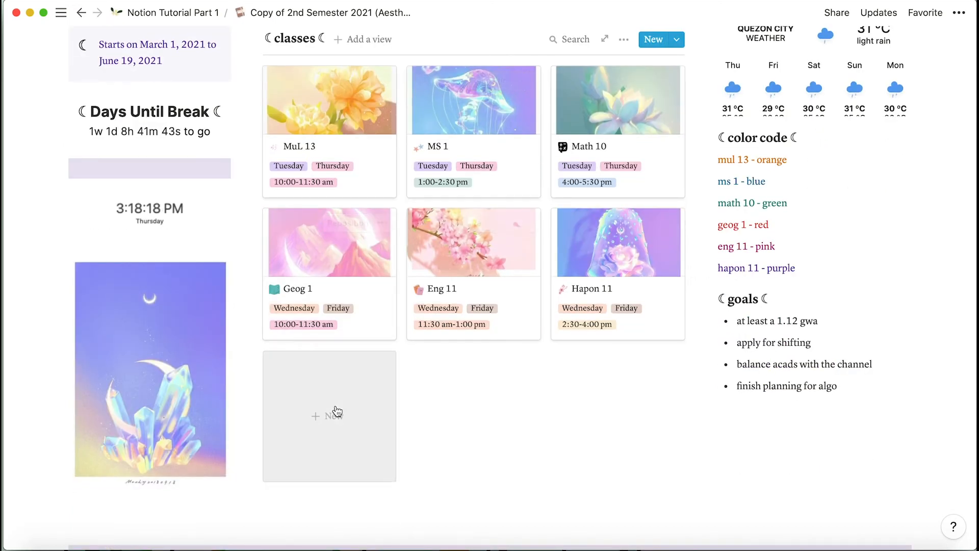
{"action": "left_click", "coordinate": [162, 13]}
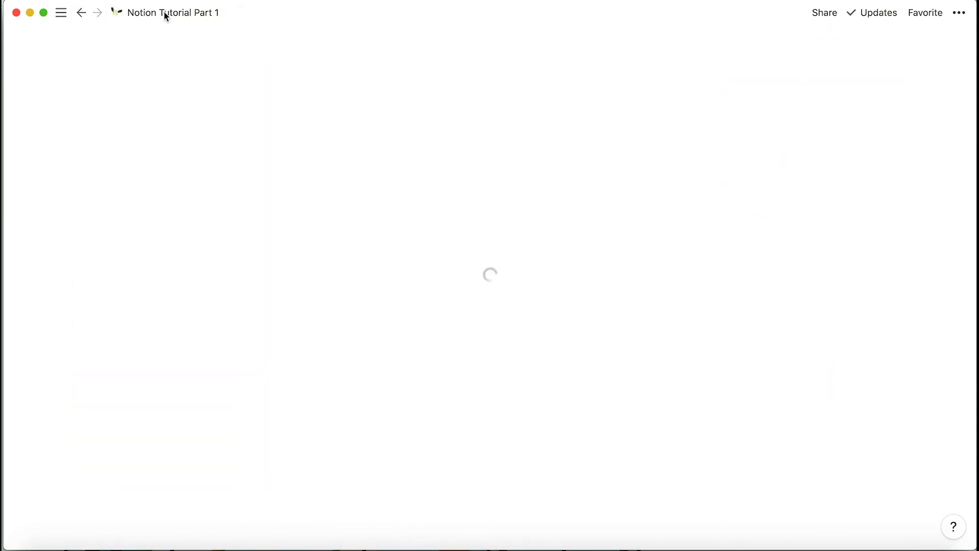
{"action": "scroll", "coordinate": [522, 292], "scroll_direction": "down", "scroll_amount": 20}
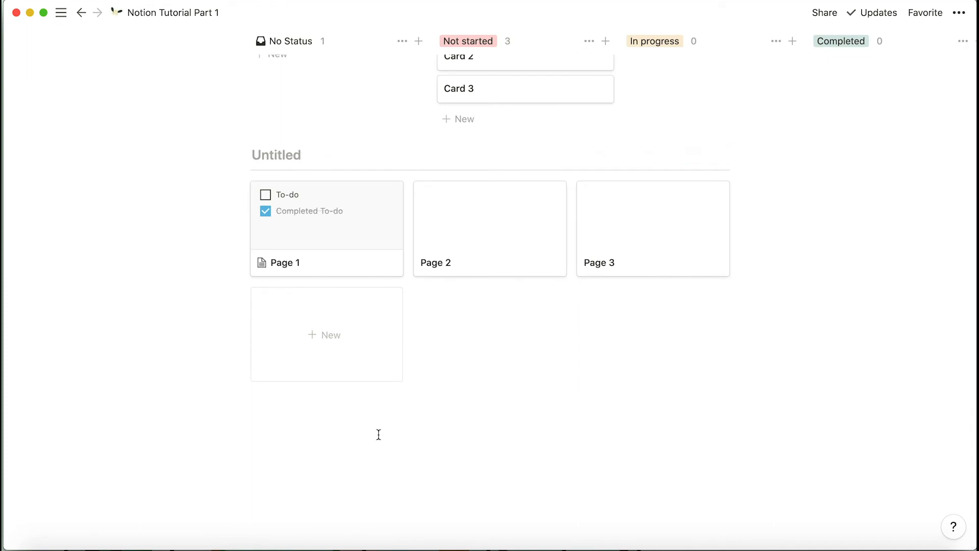
{"action": "type", "text": "/list"}
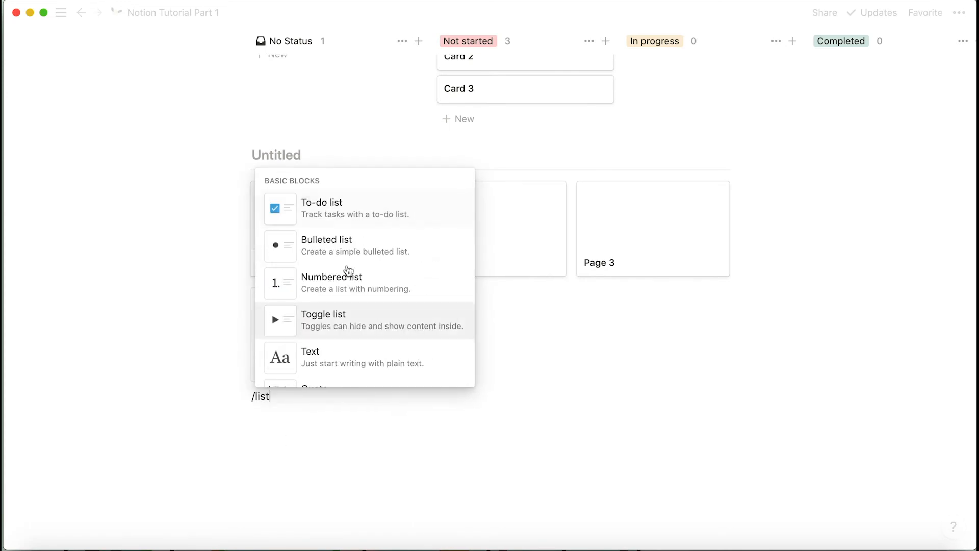
{"action": "scroll", "coordinate": [341, 326], "scroll_direction": "down", "scroll_amount": 5}
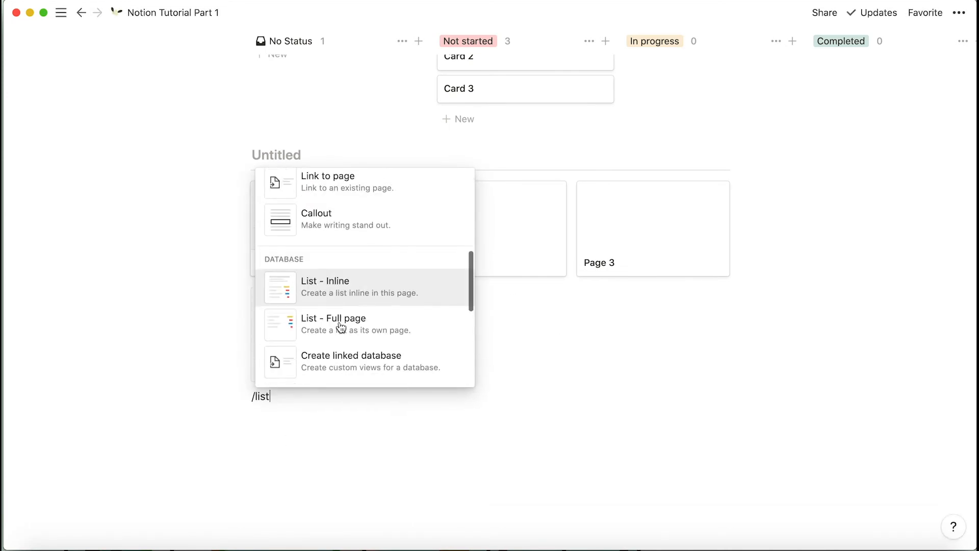
{"action": "left_click", "coordinate": [360, 255]}
{"action": "scroll", "coordinate": [441, 334], "scroll_direction": "down", "scroll_amount": 3}
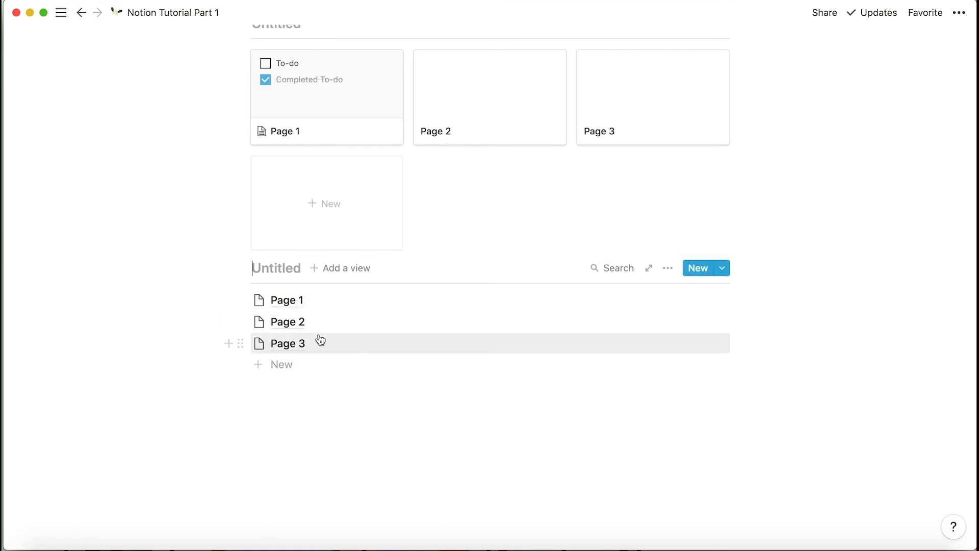
- Compare the new list database's layout with the table, board and gallery above it
{"action": "scroll", "coordinate": [553, 210], "scroll_direction": "up", "scroll_amount": 12}
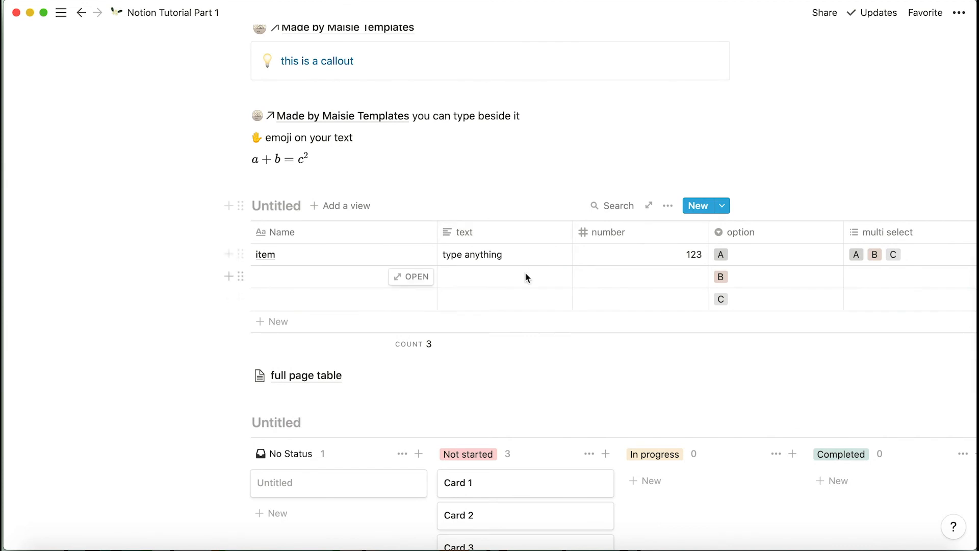
{"action": "scroll", "coordinate": [525, 273], "scroll_direction": "down", "scroll_amount": 12}
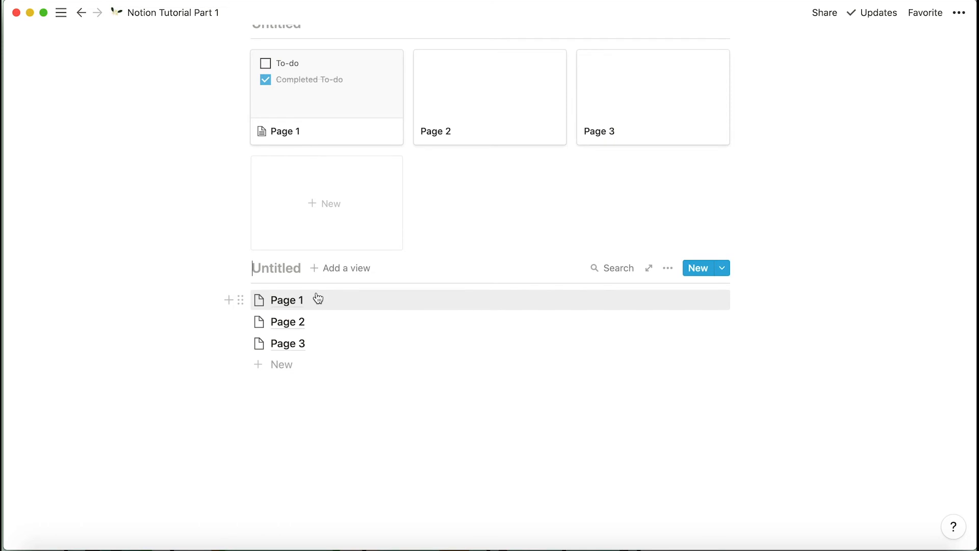
{"action": "left_click", "coordinate": [279, 280]}
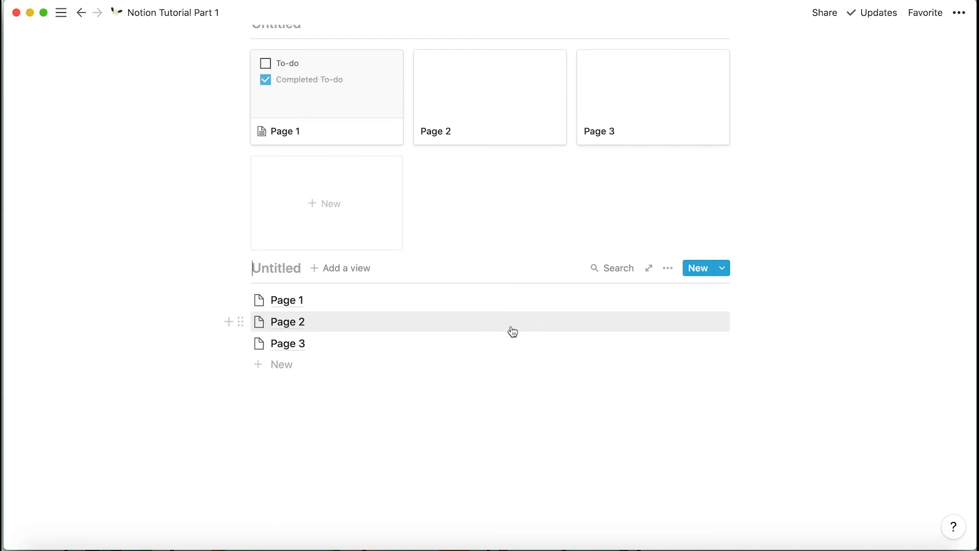
{"action": "scroll", "coordinate": [399, 292], "scroll_direction": "up", "scroll_amount": 3}
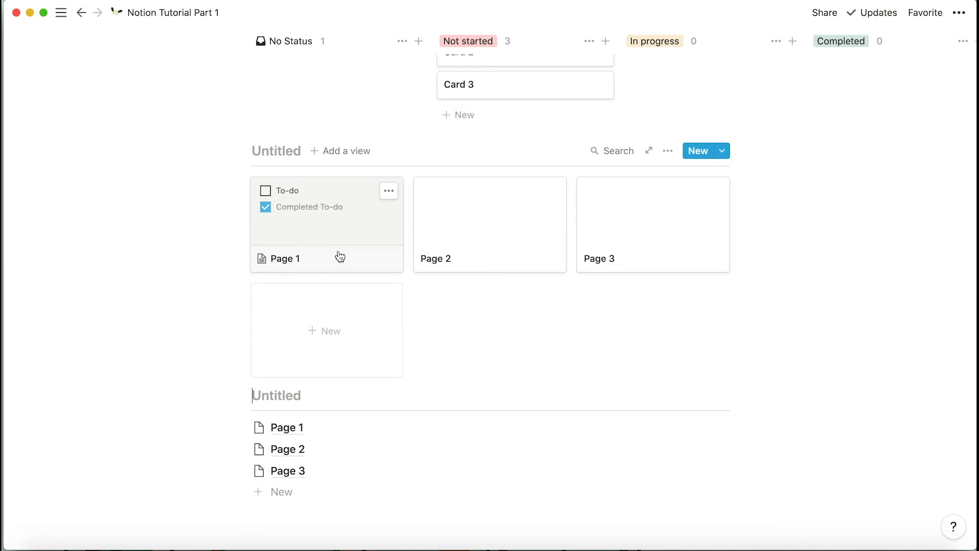
- Go back to the Aesthetic semester page and view the Day and Timeslot properties inside the MuL 13 card
{"action": "left_click", "coordinate": [81, 12]}
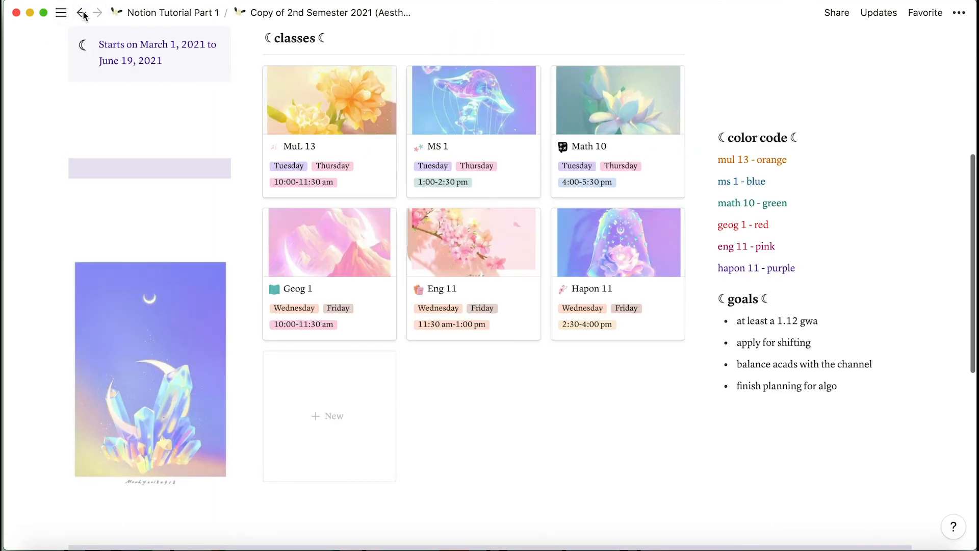
{"action": "left_click", "coordinate": [494, 194]}
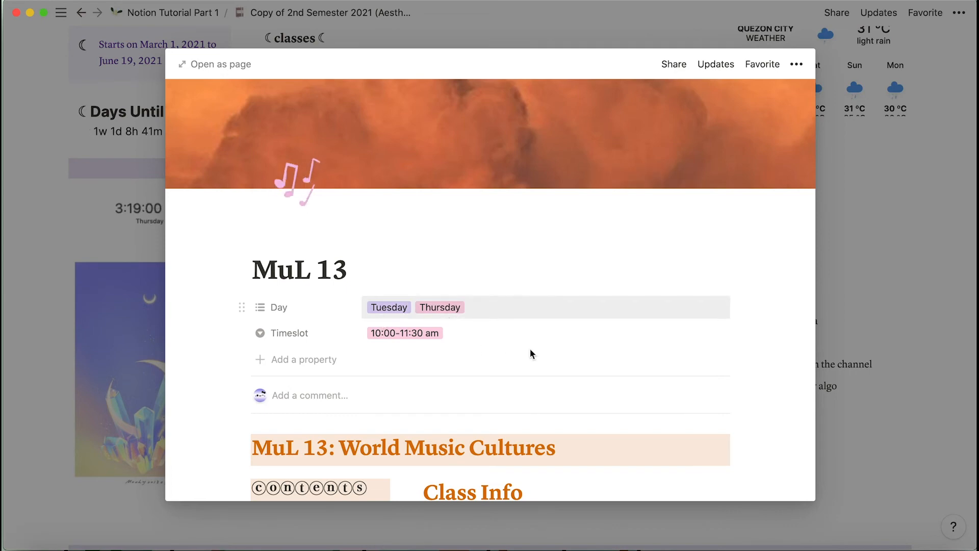
{"action": "left_click", "coordinate": [935, 236]}
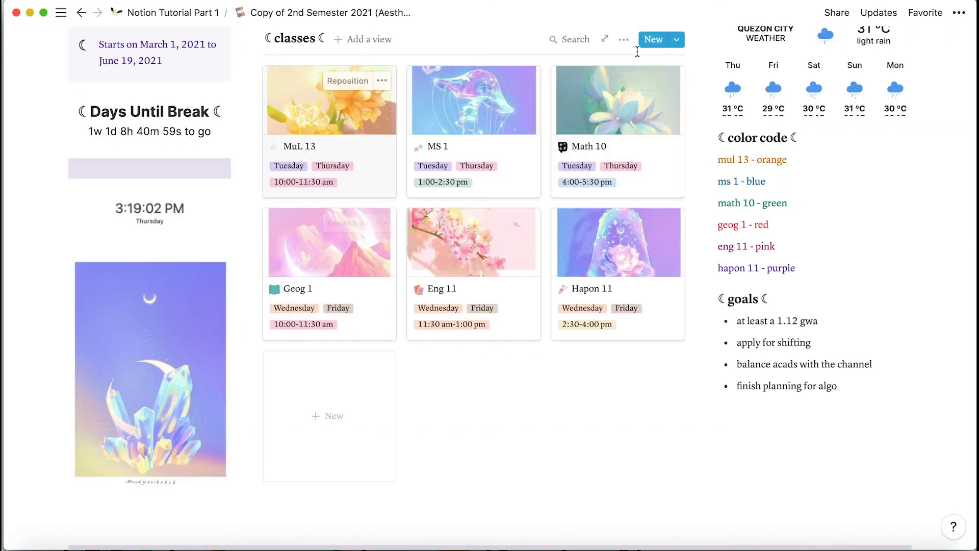
- Toggle the Day property's visibility off and on again in the classes gallery's property settings
{"action": "left_click", "coordinate": [624, 39]}
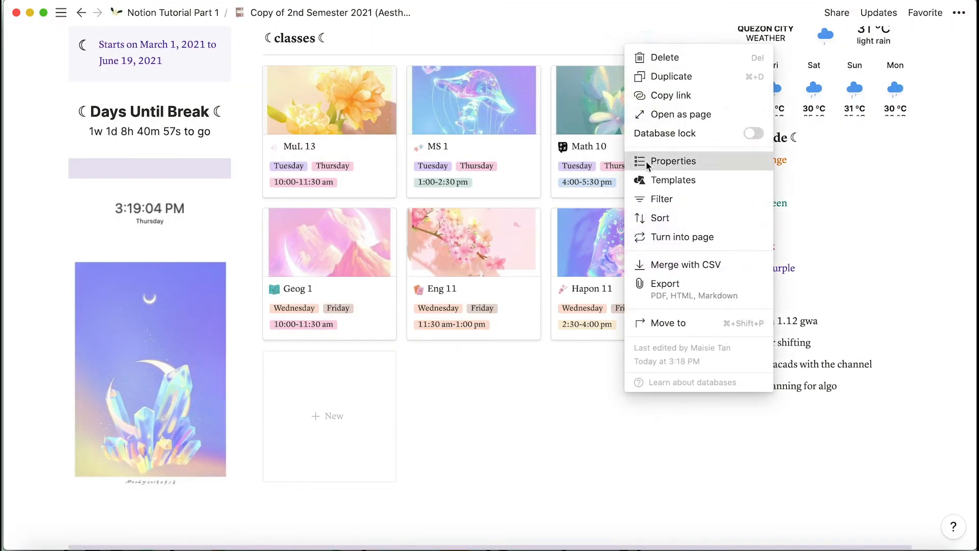
{"action": "left_click", "coordinate": [647, 161]}
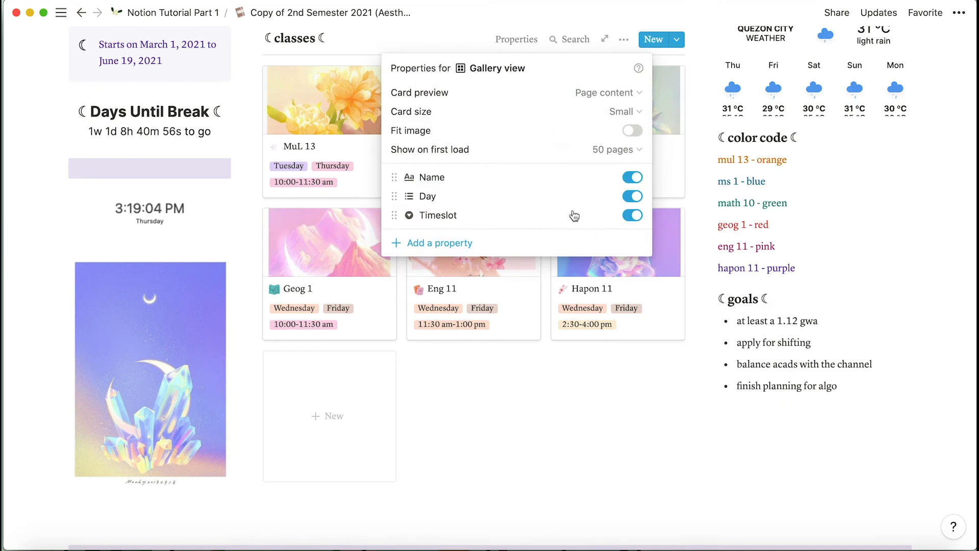
{"action": "left_click", "coordinate": [634, 199]}
{"action": "left_click", "coordinate": [633, 199]}
{"action": "left_click", "coordinate": [633, 199]}
{"action": "left_click", "coordinate": [634, 199]}
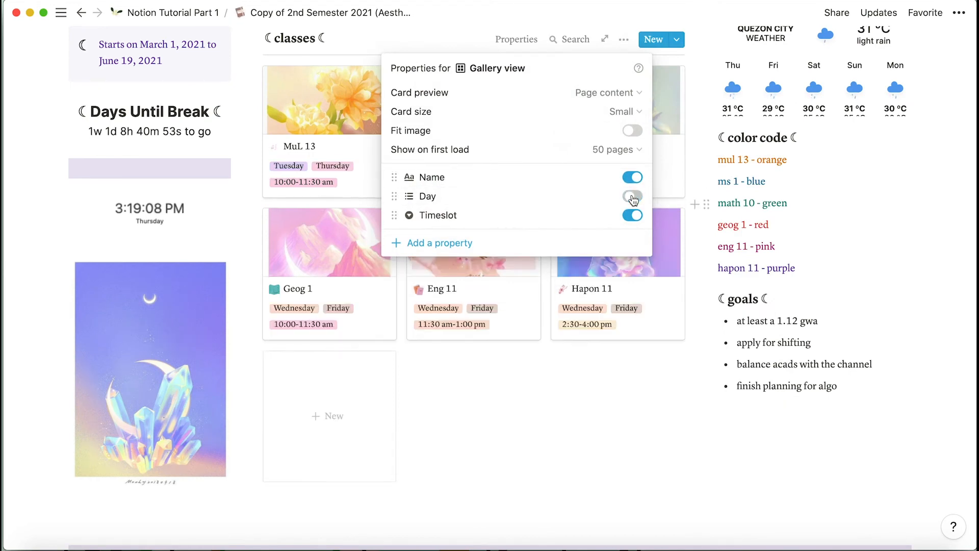
{"action": "left_click", "coordinate": [697, 54]}
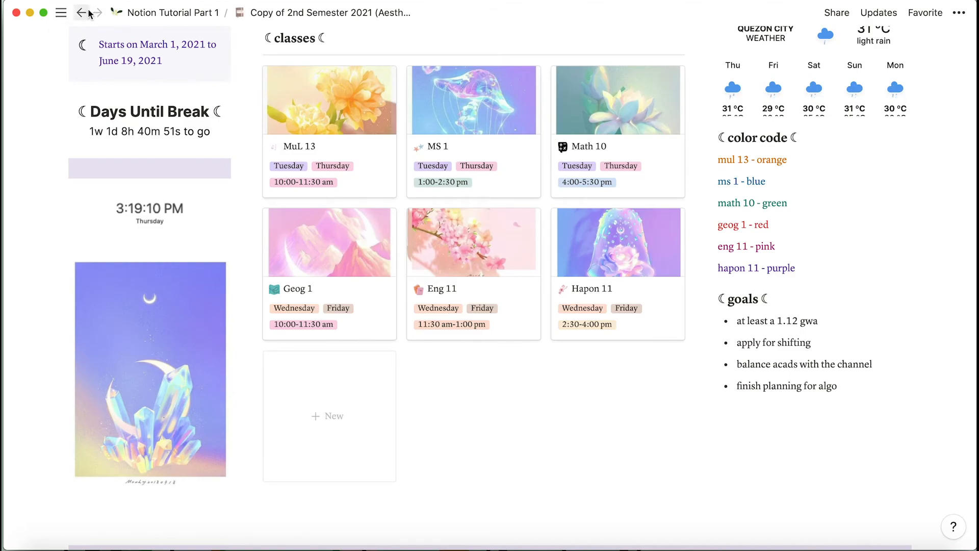
- Return to the Notion Tutorial Part 1 page and give the list database's Page 1 a new tag named "this is a tag"
{"action": "left_click", "coordinate": [331, 128]}
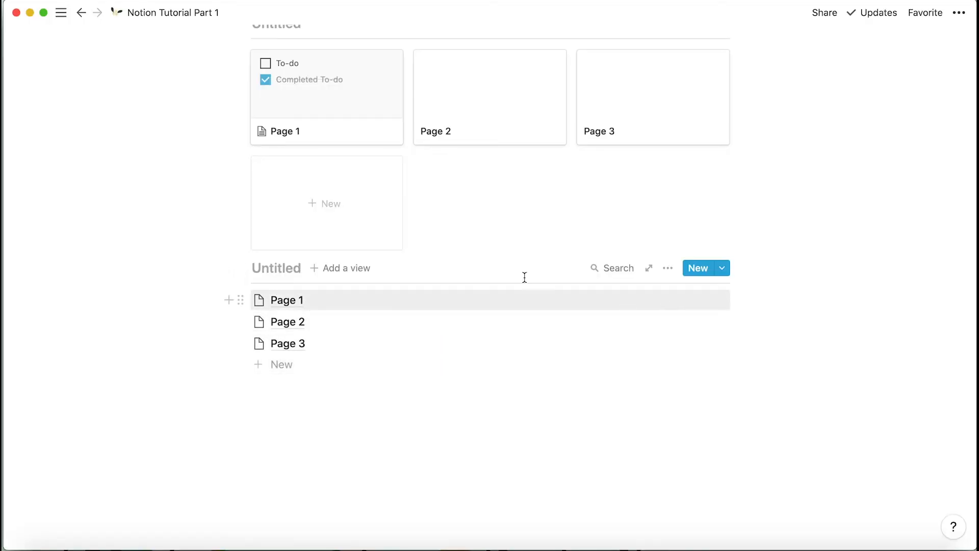
{"action": "left_click", "coordinate": [332, 304]}
{"action": "left_click", "coordinate": [377, 199]}
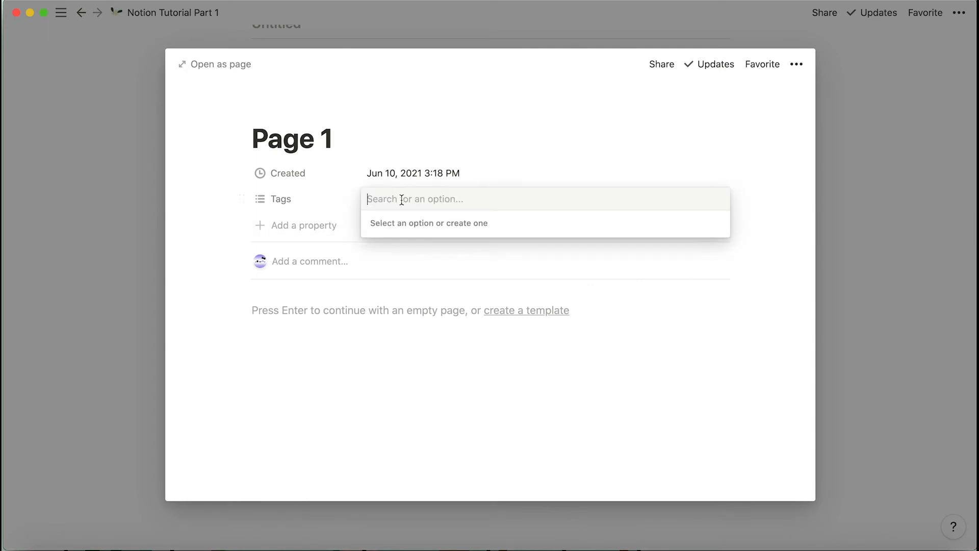
{"action": "type", "text": "this is a tag"}
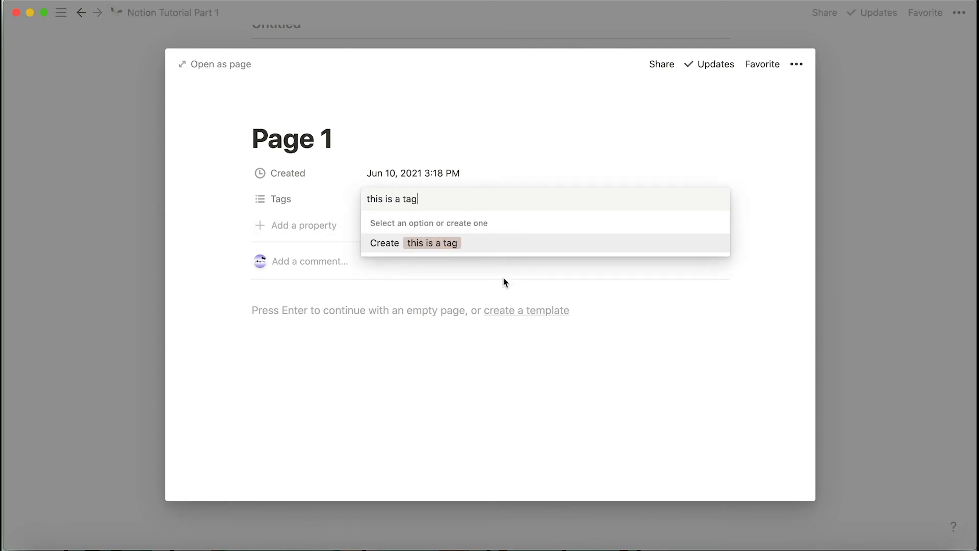
{"action": "left_click", "coordinate": [479, 245]}
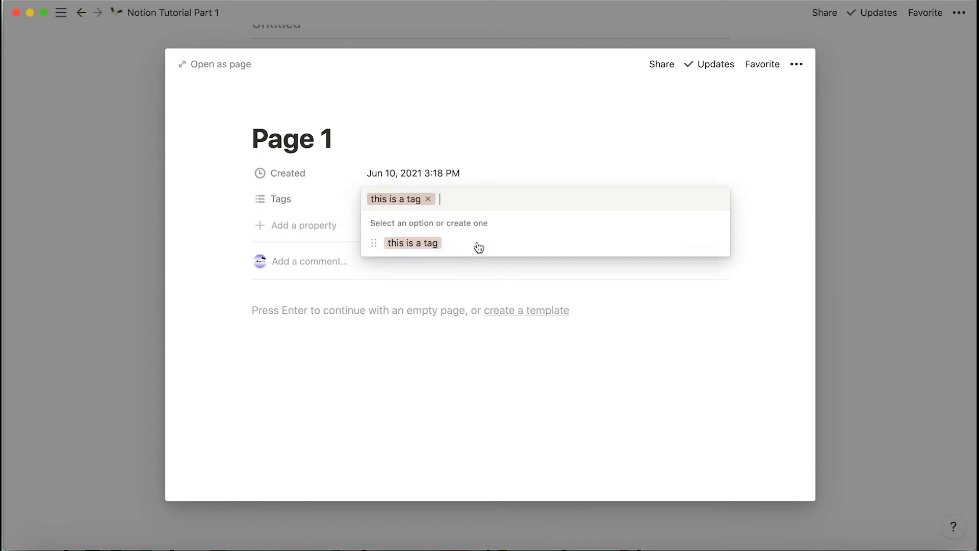
{"action": "left_click", "coordinate": [908, 216]}
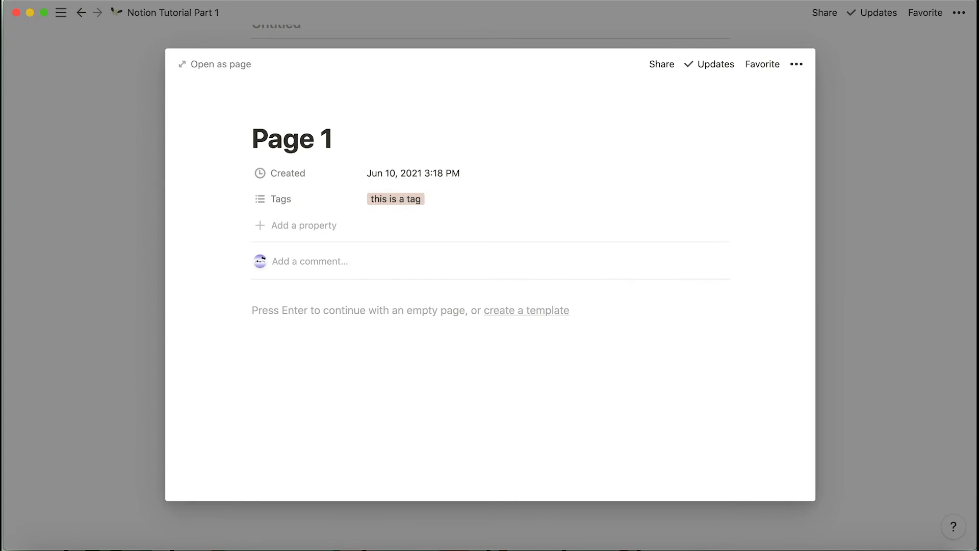
{"action": "left_click", "coordinate": [908, 216]}
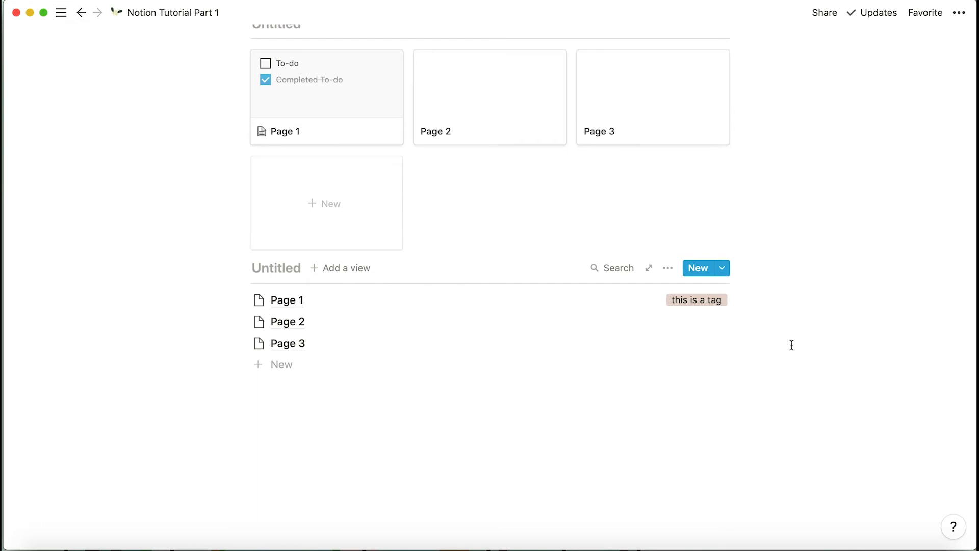
- Insert an inline calendar database below the list database
{"action": "left_click", "coordinate": [636, 410]}
{"action": "type", "text": "/"}
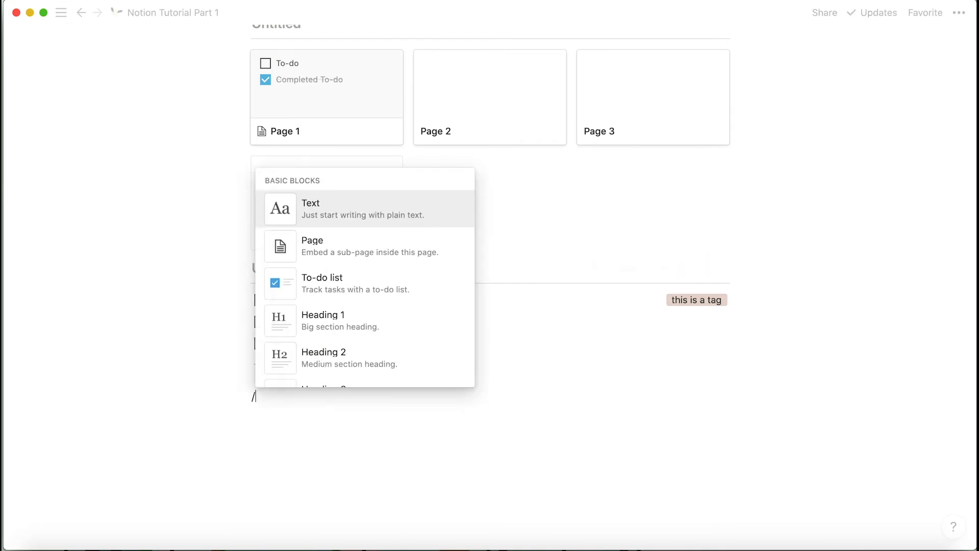
{"action": "type", "text": "cale"}
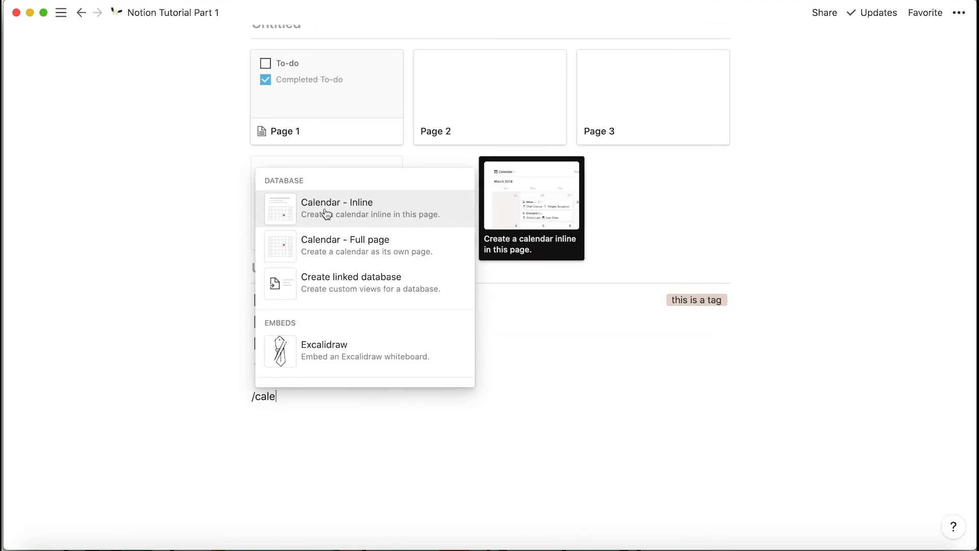
{"action": "left_click", "coordinate": [326, 215]}
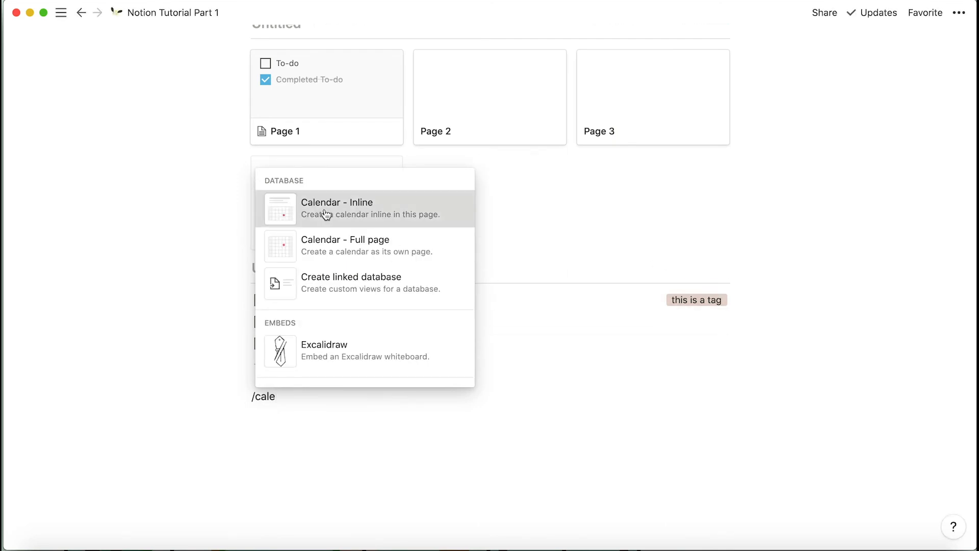
{"action": "scroll", "coordinate": [275, 349], "scroll_direction": "down", "scroll_amount": 5}
{"action": "scroll", "coordinate": [331, 258], "scroll_direction": "down", "scroll_amount": 3}
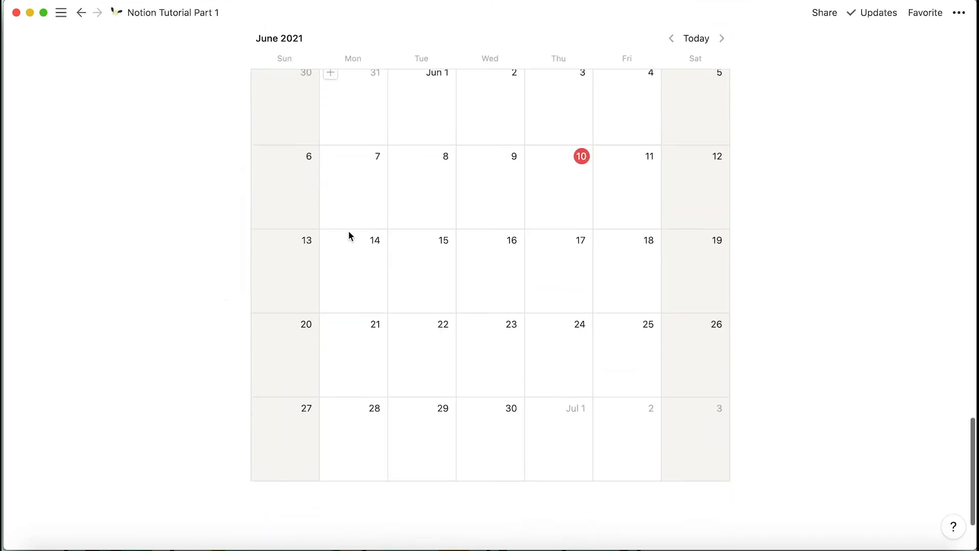
{"action": "scroll", "coordinate": [535, 283], "scroll_direction": "up", "scroll_amount": 2}
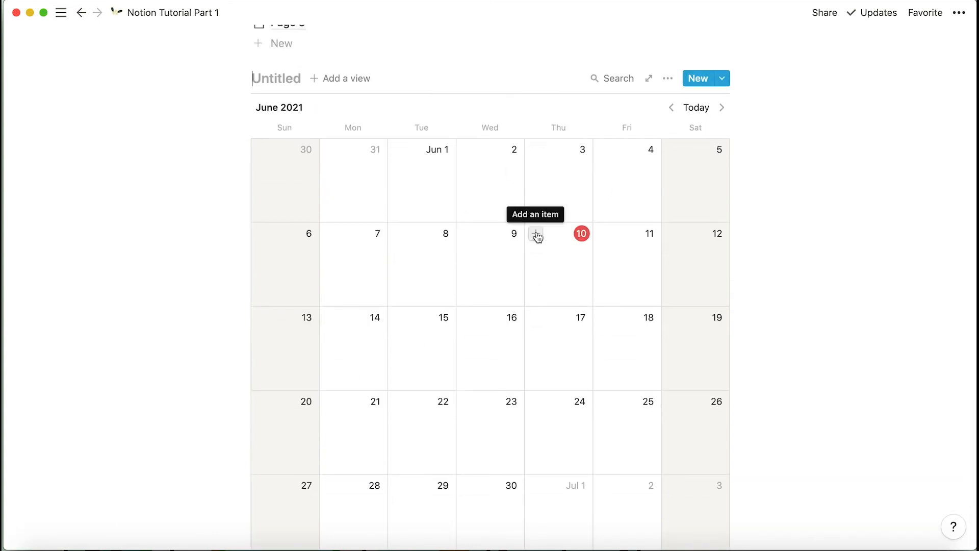
- Add an item named "event" on June 10 of the calendar, keeping that date in its Date property
{"action": "left_click", "coordinate": [536, 234]}
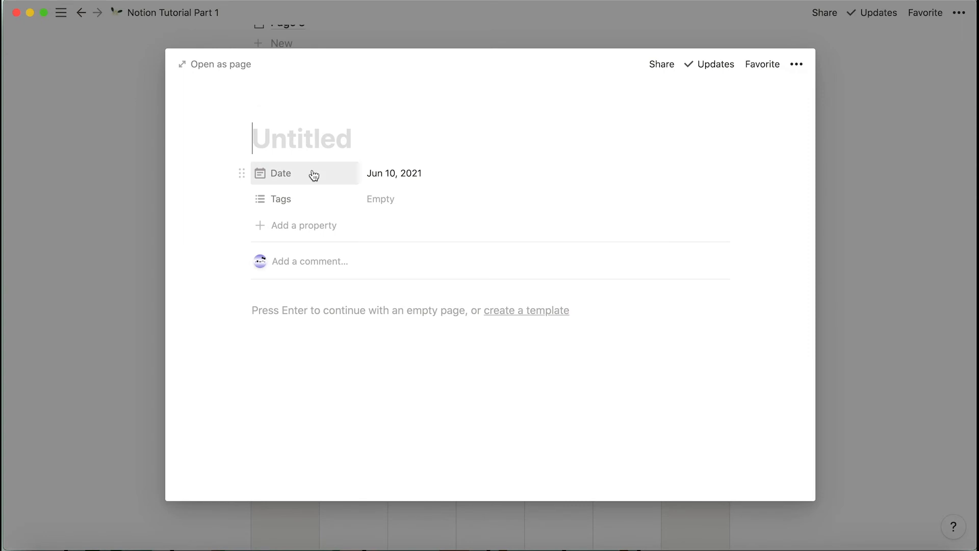
{"action": "type", "text": "event"}
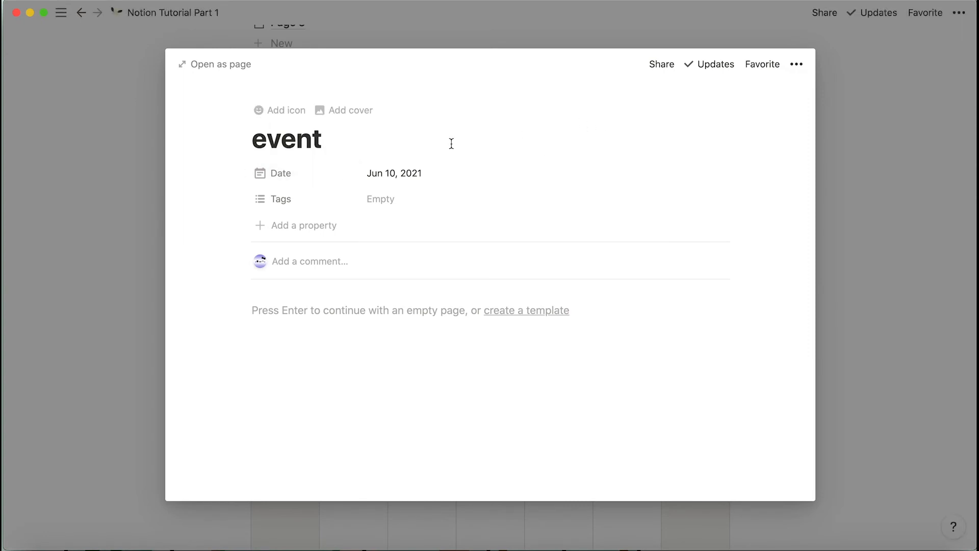
{"action": "left_click", "coordinate": [398, 173]}
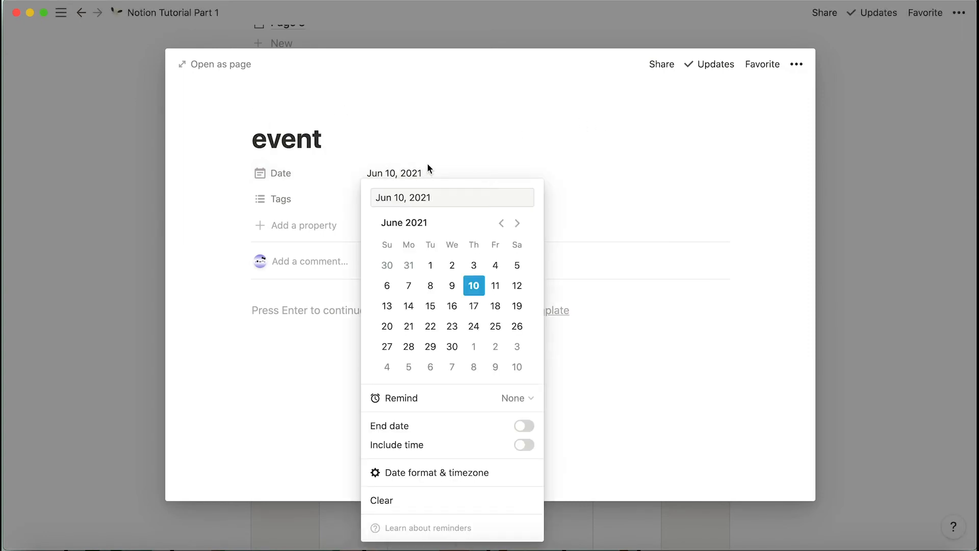
{"action": "left_click", "coordinate": [504, 140]}
{"action": "left_click", "coordinate": [895, 179]}
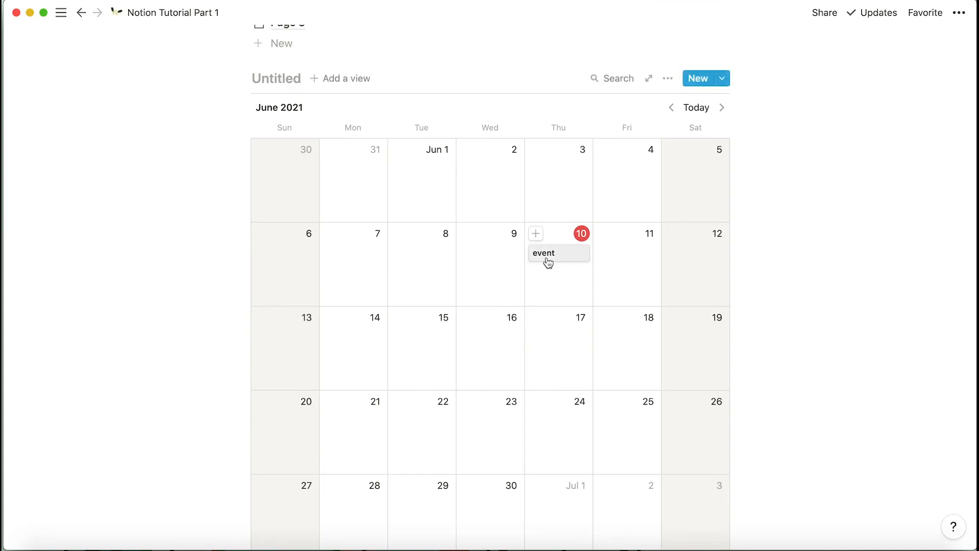
- Add a table view to the calendar database and switch the database back to its calendar view
{"action": "left_click", "coordinate": [332, 78]}
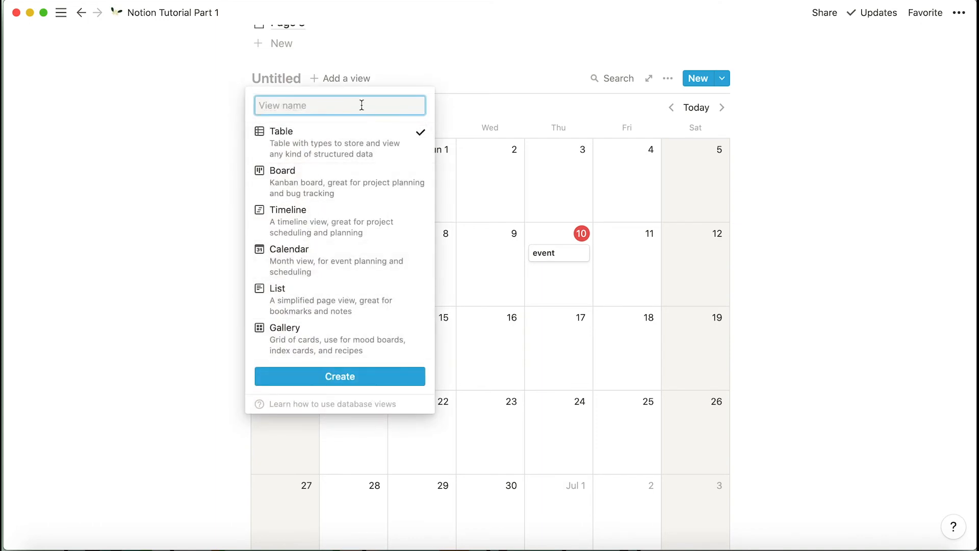
{"action": "left_click", "coordinate": [374, 381]}
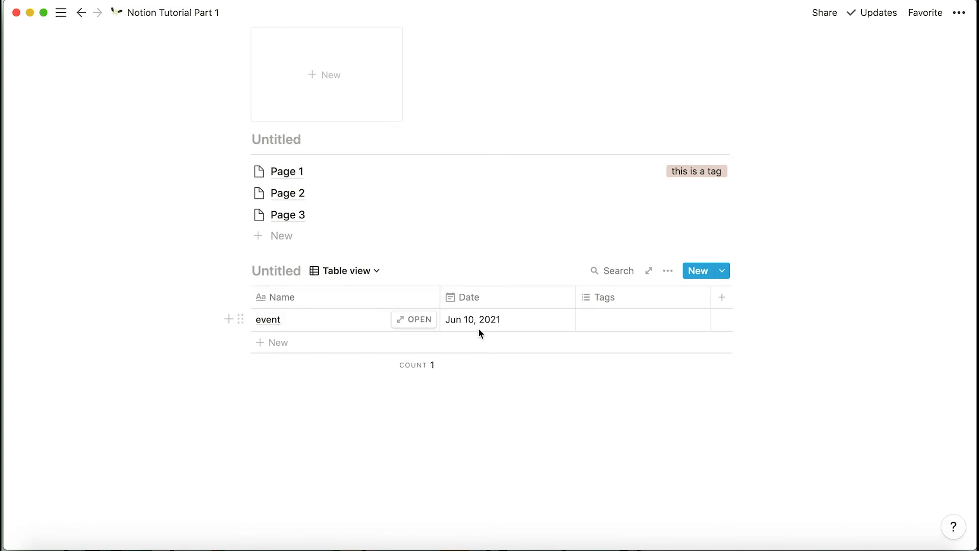
{"action": "left_click", "coordinate": [320, 273]}
{"action": "left_click", "coordinate": [302, 321]}
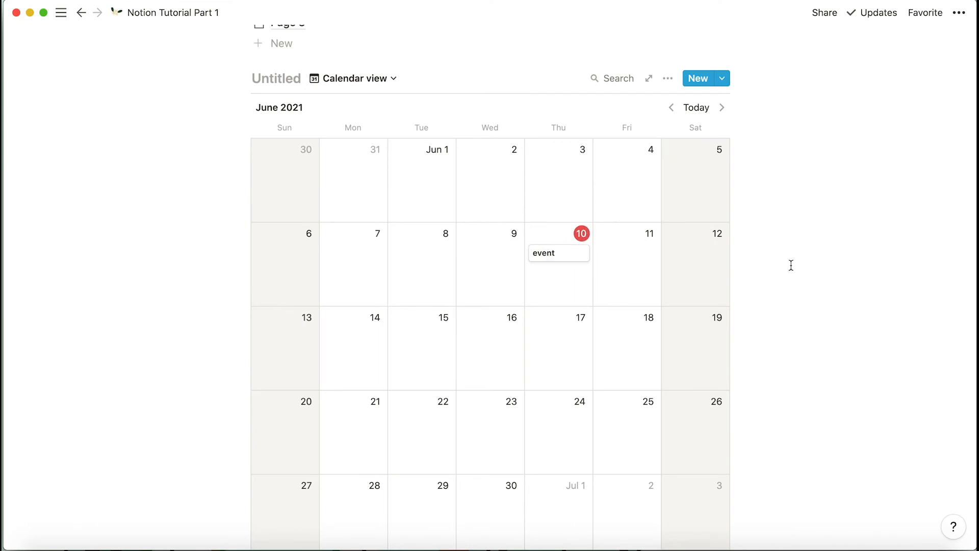
- Insert an inline timeline database below the calendar
{"action": "scroll", "coordinate": [654, 366], "scroll_direction": "down", "scroll_amount": 4}
{"action": "left_click", "coordinate": [470, 426]}
{"action": "type", "text": "/time"}
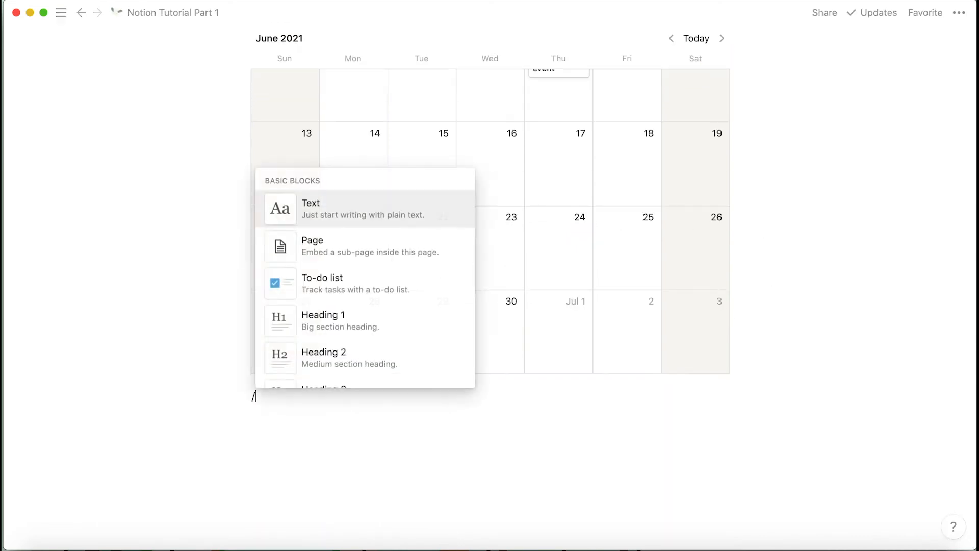
{"action": "left_click", "coordinate": [356, 210]}
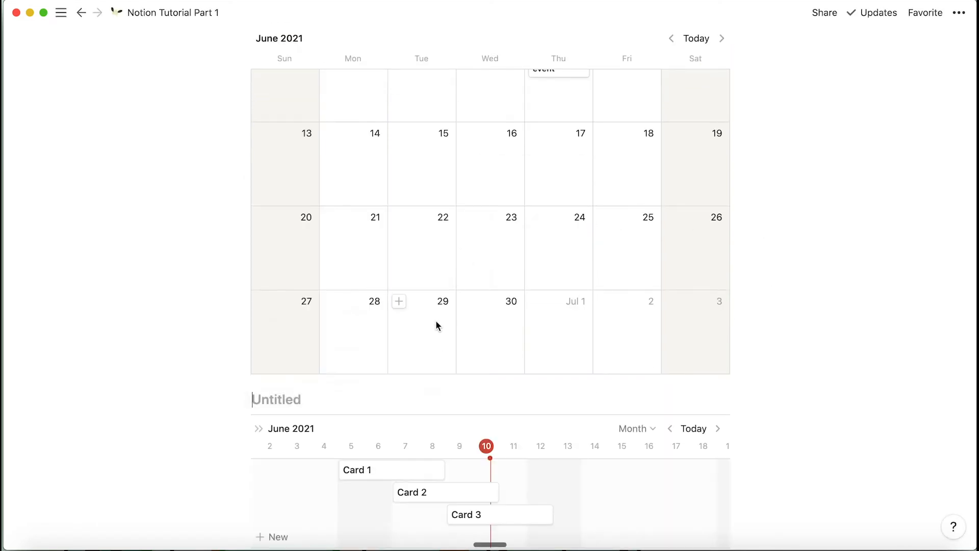
{"action": "scroll", "coordinate": [424, 344], "scroll_direction": "down", "scroll_amount": 4}
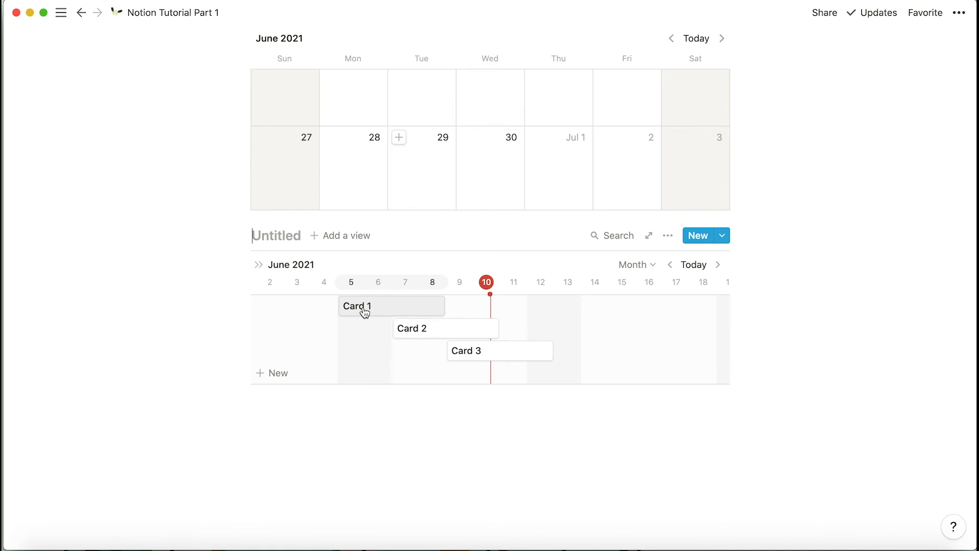
- View Card 1's properties, and resize its timeline bar out to June 23 and back to cover only June 5
{"action": "left_click", "coordinate": [374, 308]}
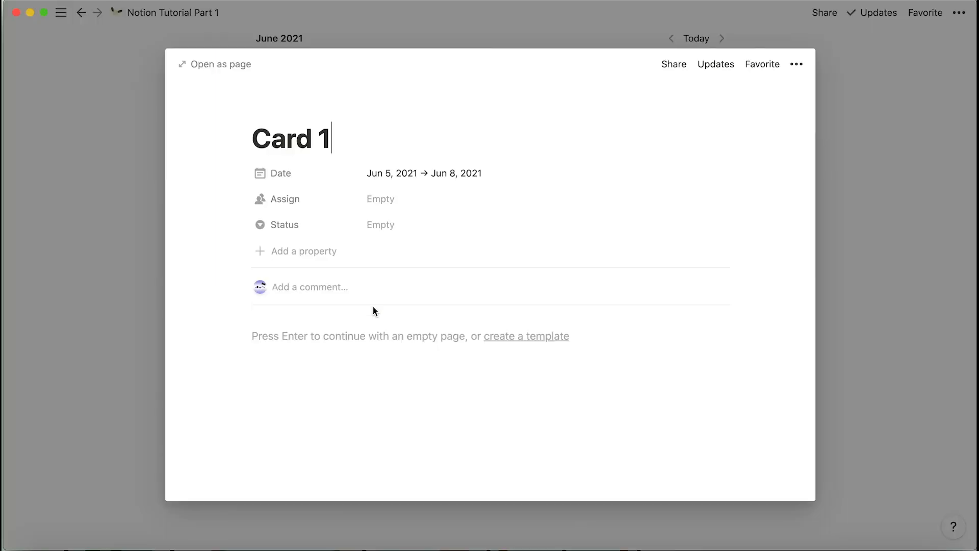
{"action": "left_click", "coordinate": [882, 223]}
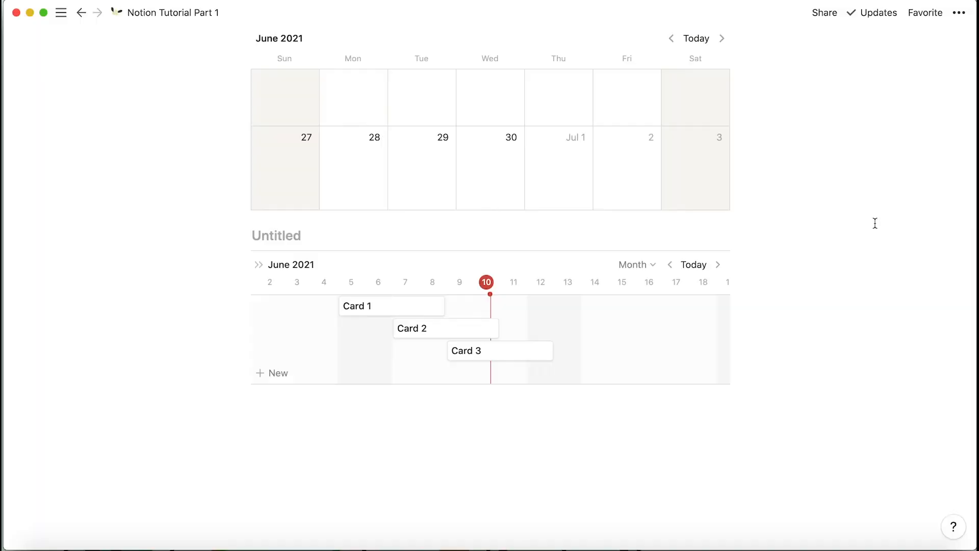
{"action": "left_click_drag", "start_coordinate": [443, 306], "coordinate": [717, 306]}
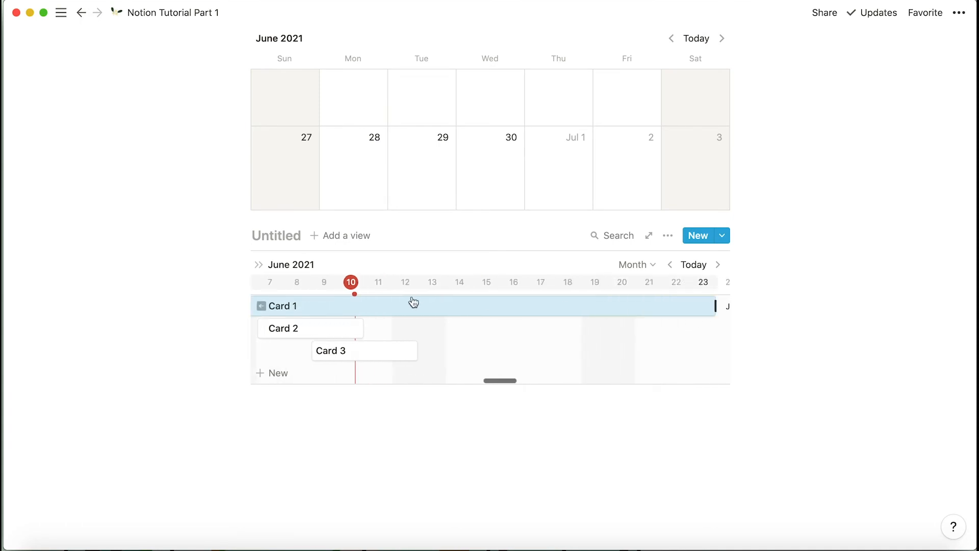
{"action": "left_click_drag", "start_coordinate": [413, 302], "coordinate": [354, 306]}
{"action": "scroll", "coordinate": [456, 326], "scroll_direction": "left", "scroll_amount": 3}
{"action": "left_click_drag", "start_coordinate": [458, 307], "coordinate": [397, 293]}
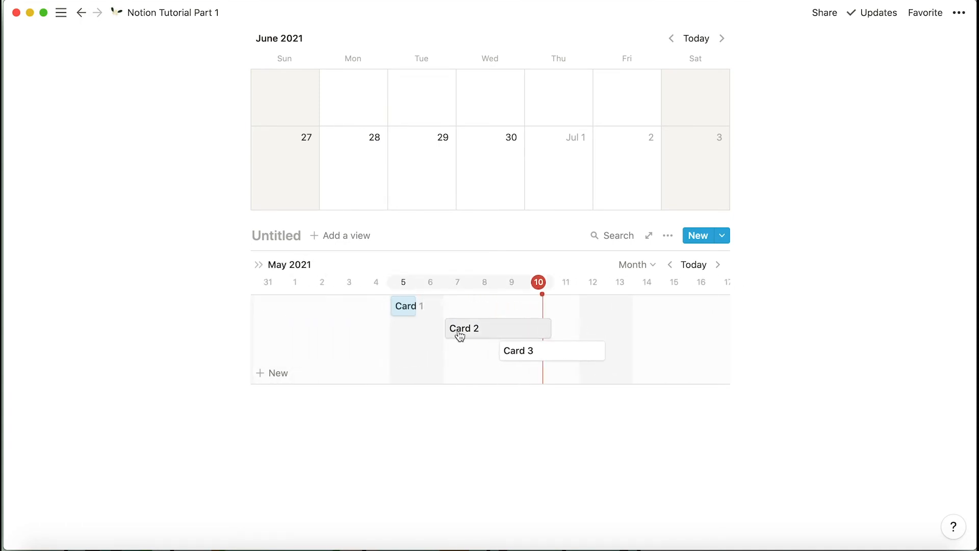
- Add a new timeline item starting on June 14 and name it "this is a new thing"
{"action": "scroll", "coordinate": [415, 364], "scroll_direction": "up", "scroll_amount": 2}
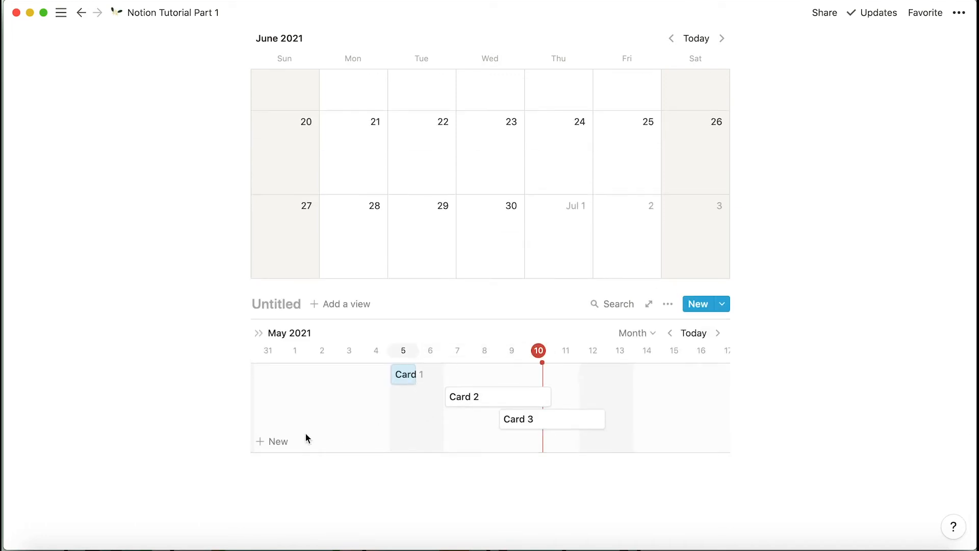
{"action": "left_click", "coordinate": [274, 442]}
{"action": "left_click_drag", "start_coordinate": [275, 441], "coordinate": [634, 451]}
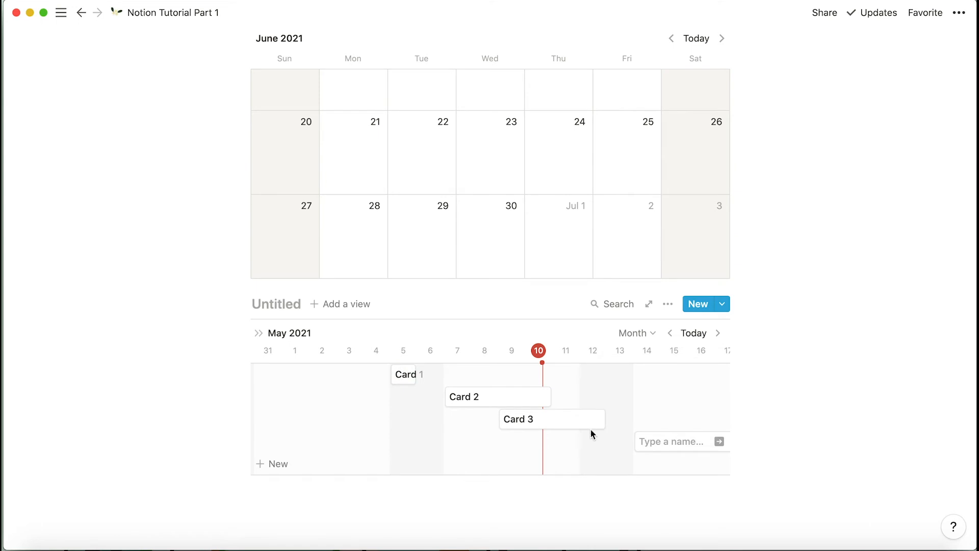
{"action": "type", "text": "this is a new thin"}
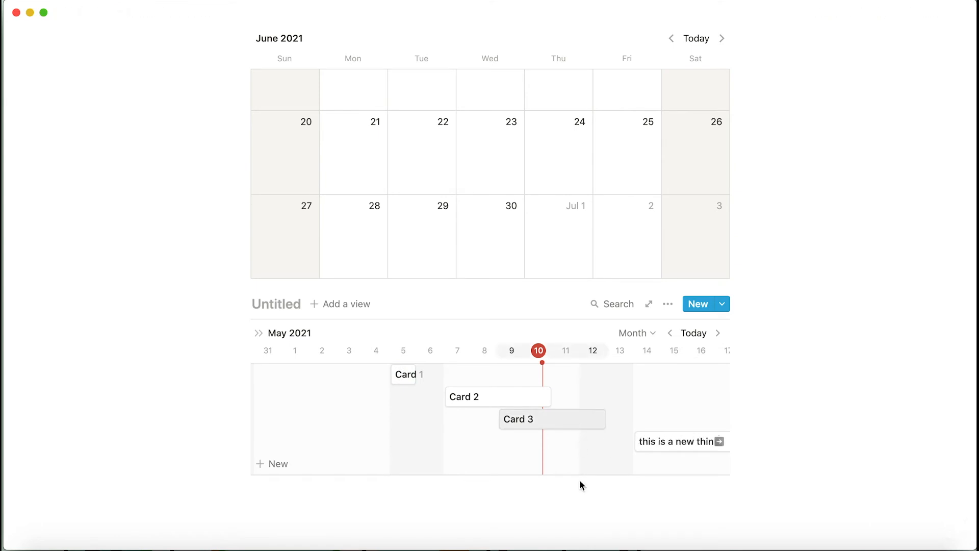
{"action": "left_click", "coordinate": [582, 485]}
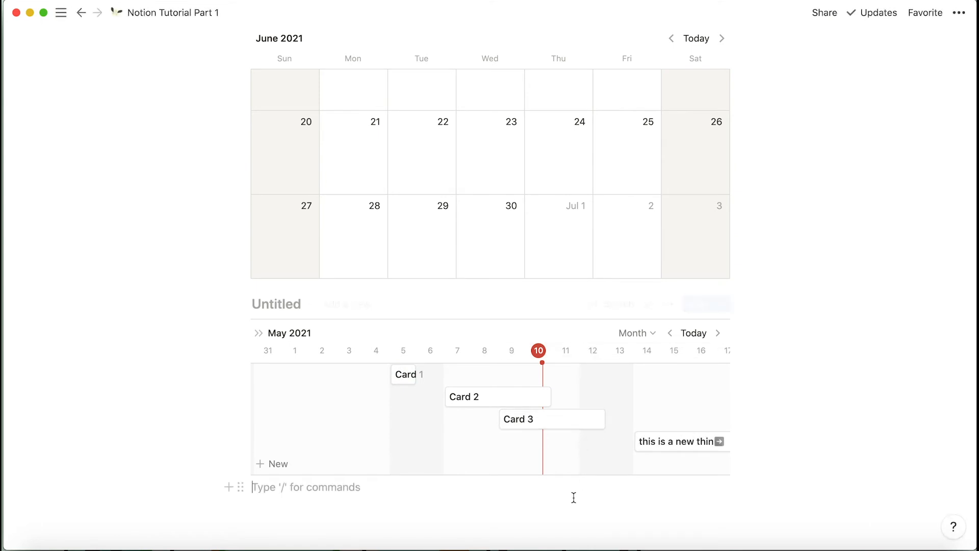
- Set the Status property of the timeline's Card 3 to Completed
{"action": "left_click", "coordinate": [583, 423]}
{"action": "left_click", "coordinate": [862, 212]}
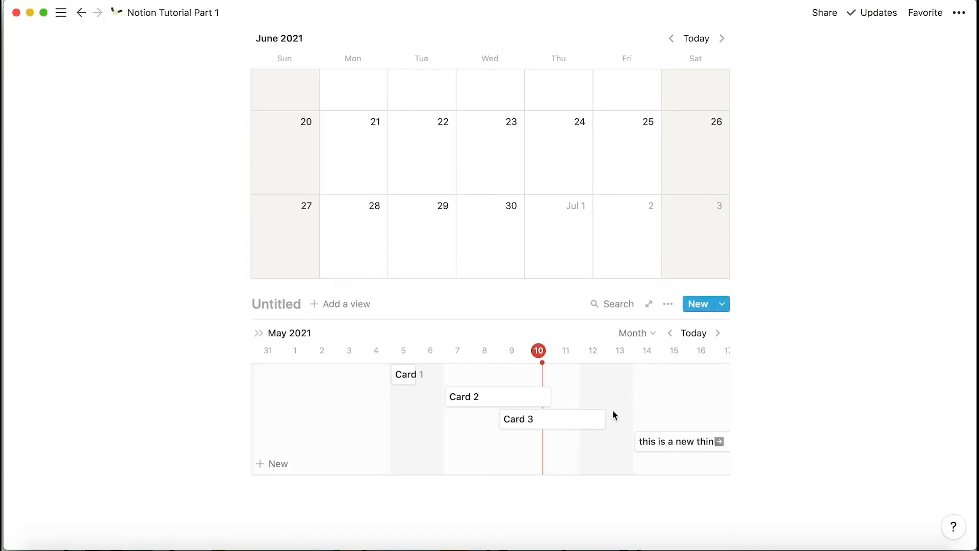
{"action": "left_click", "coordinate": [423, 416]}
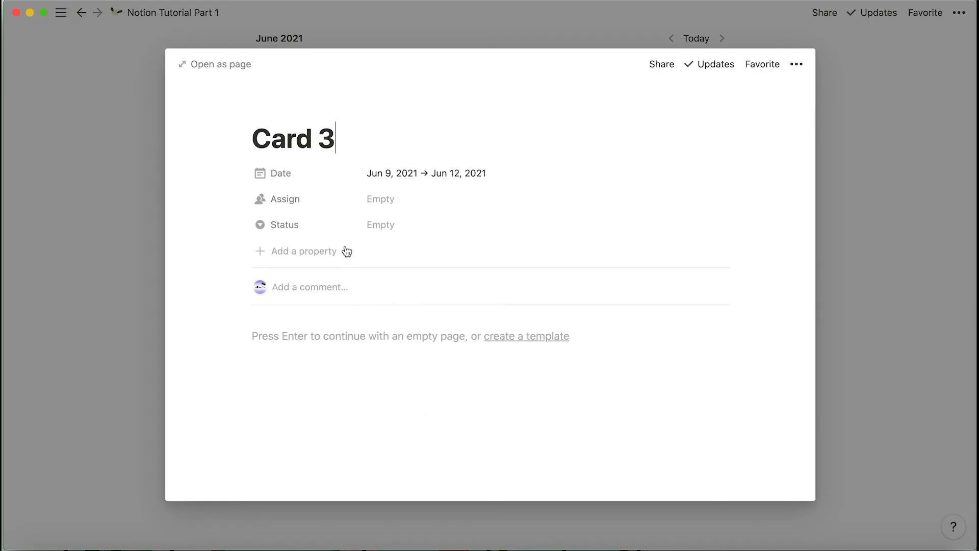
{"action": "left_click", "coordinate": [375, 223]}
{"action": "left_click", "coordinate": [403, 306]}
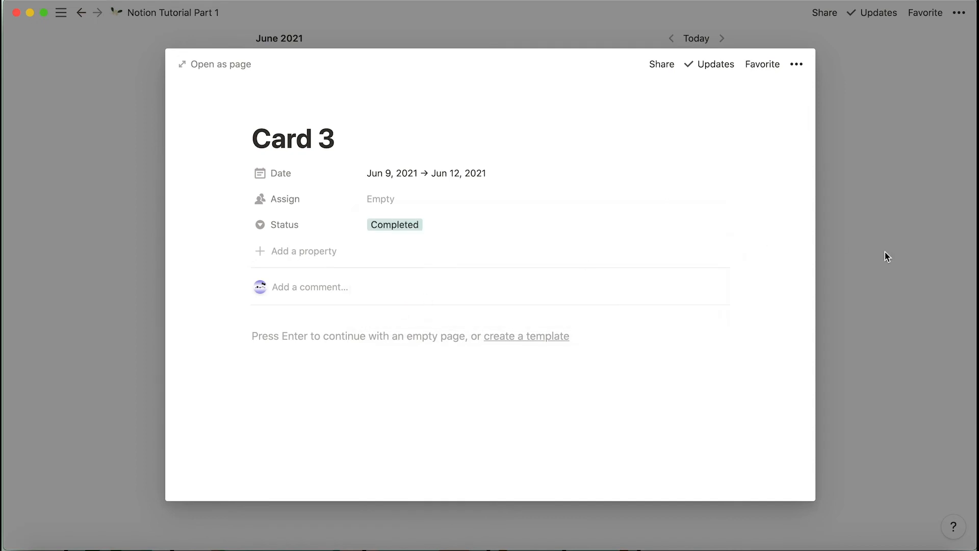
{"action": "left_click", "coordinate": [885, 253]}
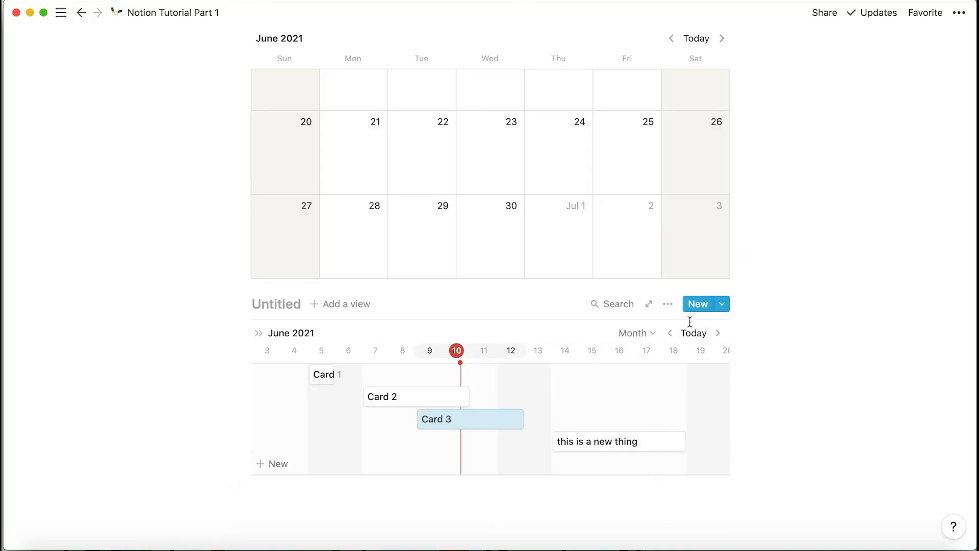
- Show the Status property on the cards of the timeline view
{"action": "left_click", "coordinate": [668, 306]}
{"action": "left_click", "coordinate": [686, 290]}
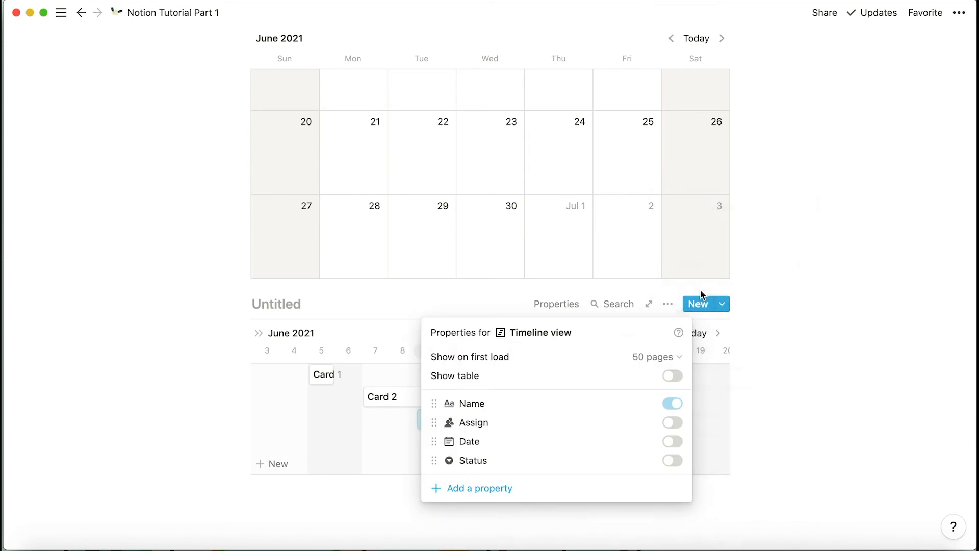
{"action": "left_click", "coordinate": [671, 461]}
{"action": "left_click", "coordinate": [866, 394]}
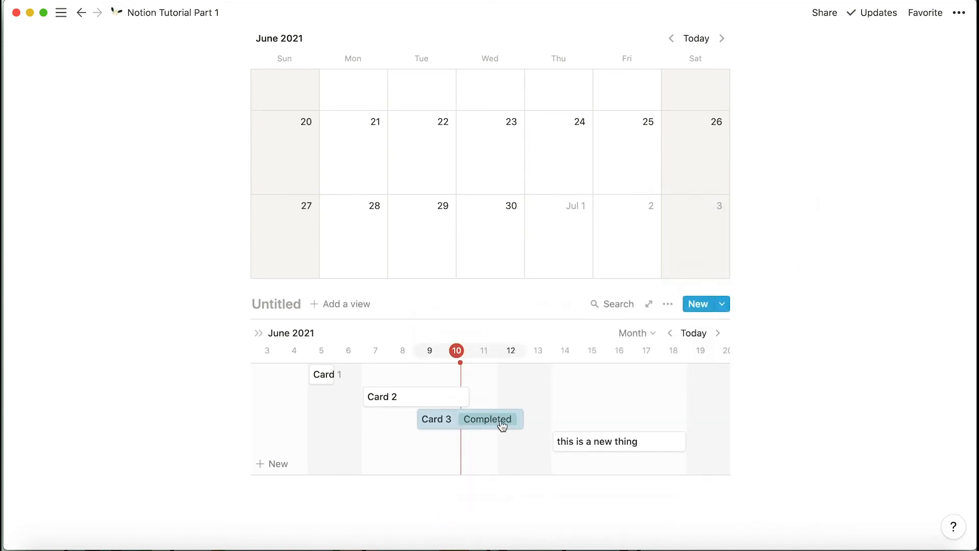
{"action": "scroll", "coordinate": [502, 424], "scroll_direction": "down", "scroll_amount": 4}
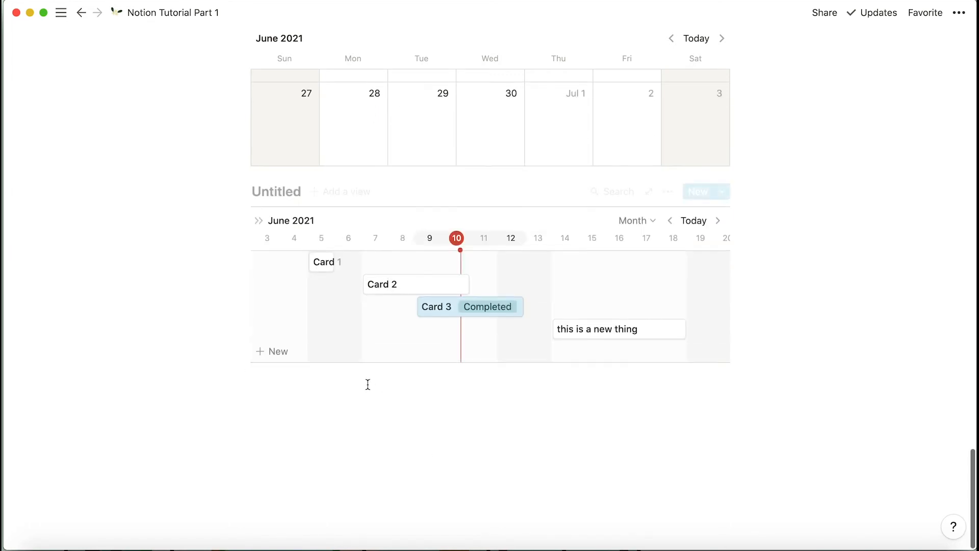
{"action": "left_click", "coordinate": [368, 384]}
{"action": "key", "text": "Return"}
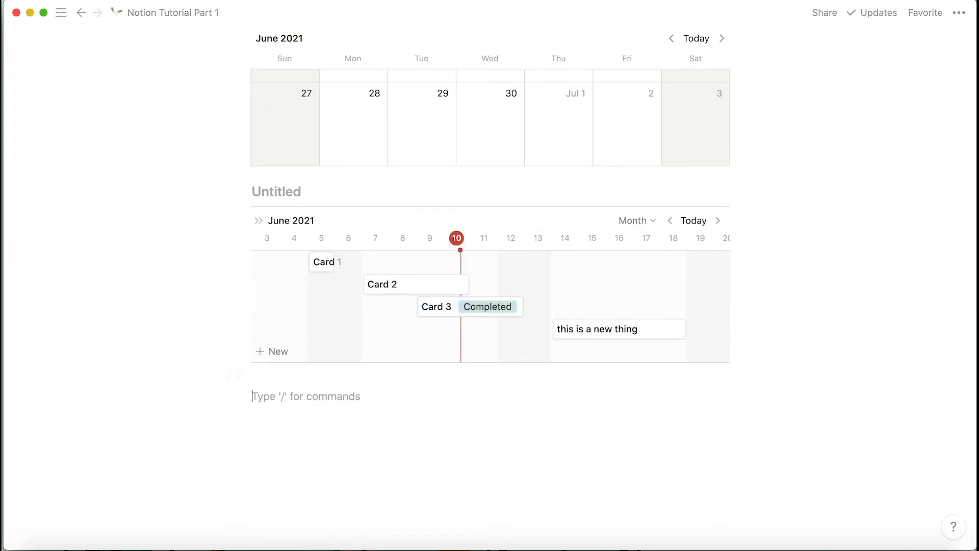
{"action": "type", "text": "/"}
{"action": "scroll", "coordinate": [378, 320], "scroll_direction": "down", "scroll_amount": 5}
{"action": "scroll", "coordinate": [378, 320], "scroll_direction": "down", "scroll_amount": 10}
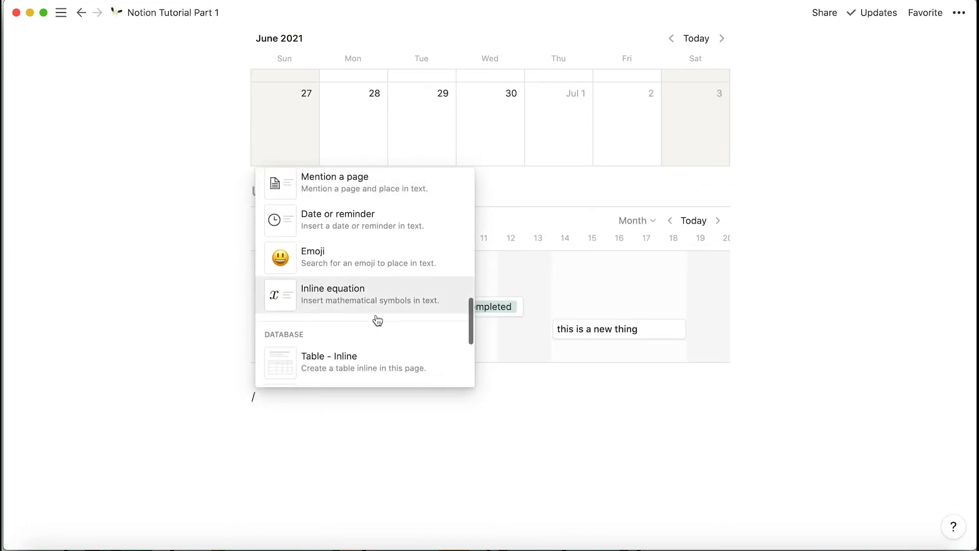
{"action": "scroll", "coordinate": [376, 276], "scroll_direction": "down", "scroll_amount": 10}
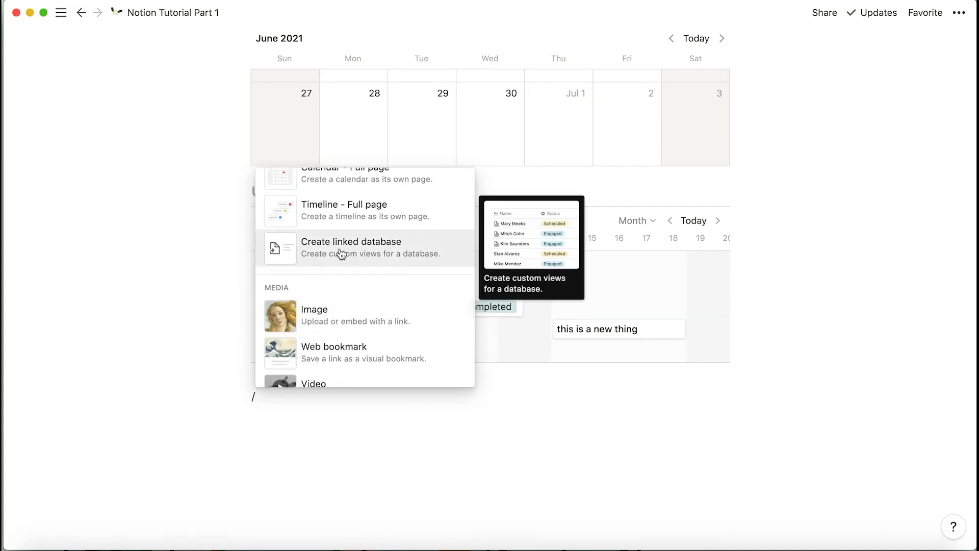
{"action": "left_click", "coordinate": [383, 248]}
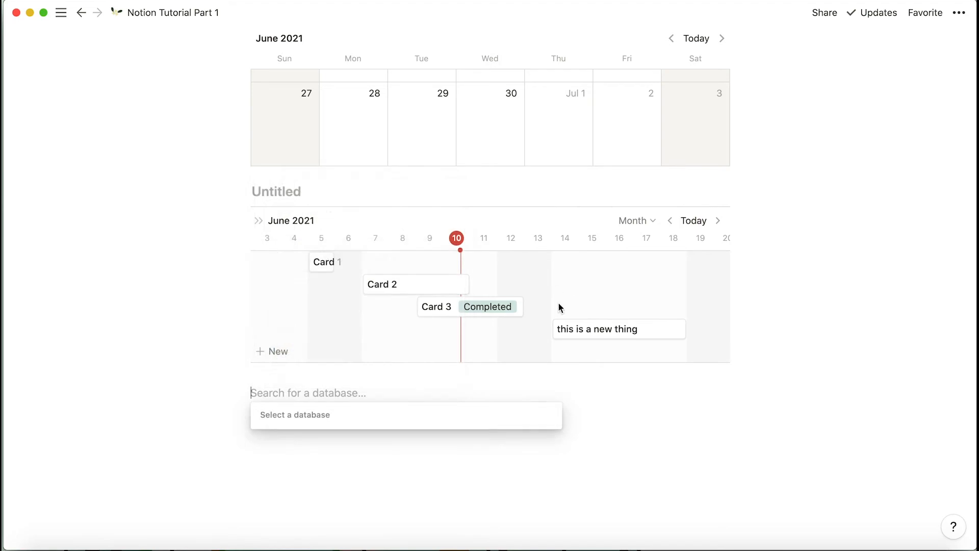
{"action": "left_click", "coordinate": [330, 440]}
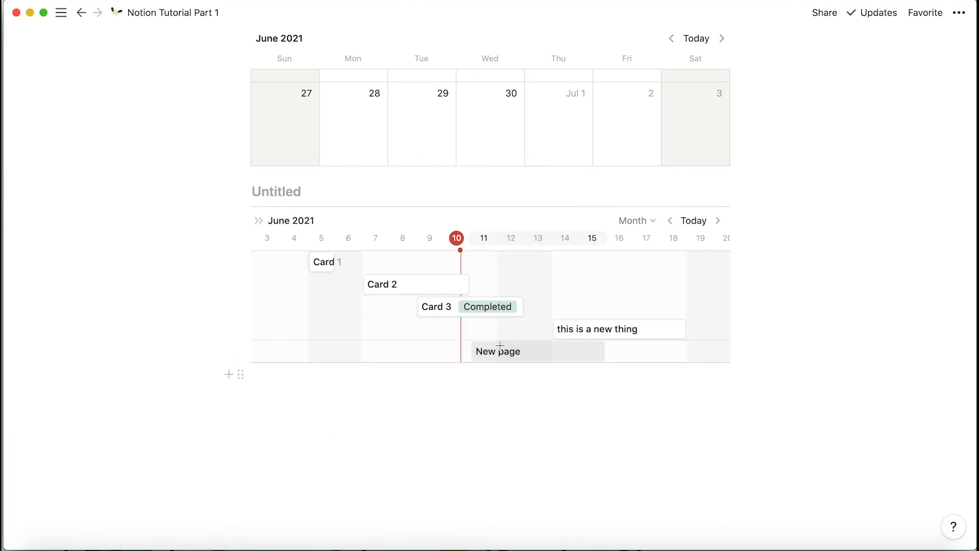
- Open the "Copy of 2nd Semester Database (Simple)" page and look over its linked To-Do List and class schedule
{"action": "scroll", "coordinate": [491, 317], "scroll_direction": "up", "scroll_amount": 3}
{"action": "scroll", "coordinate": [370, 166], "scroll_direction": "up", "scroll_amount": 20}
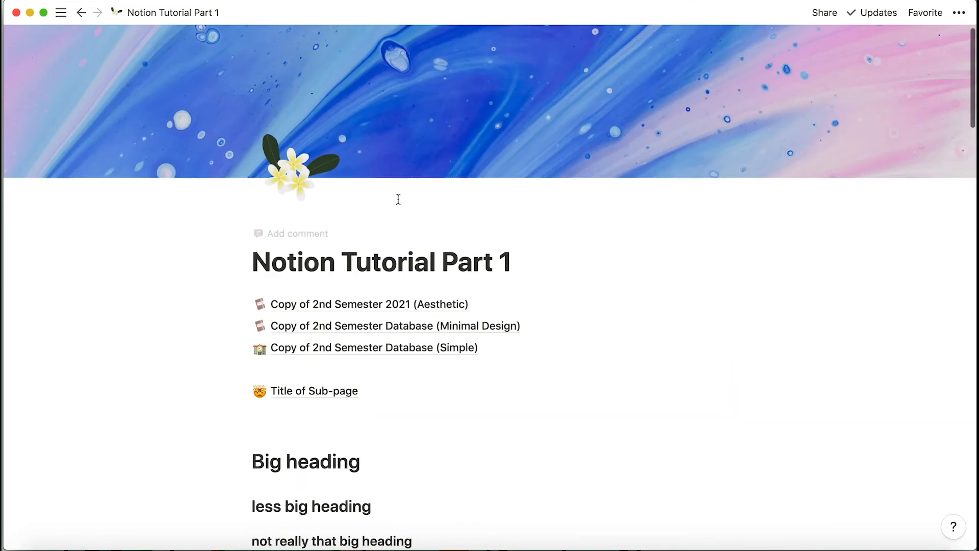
{"action": "left_click", "coordinate": [394, 347]}
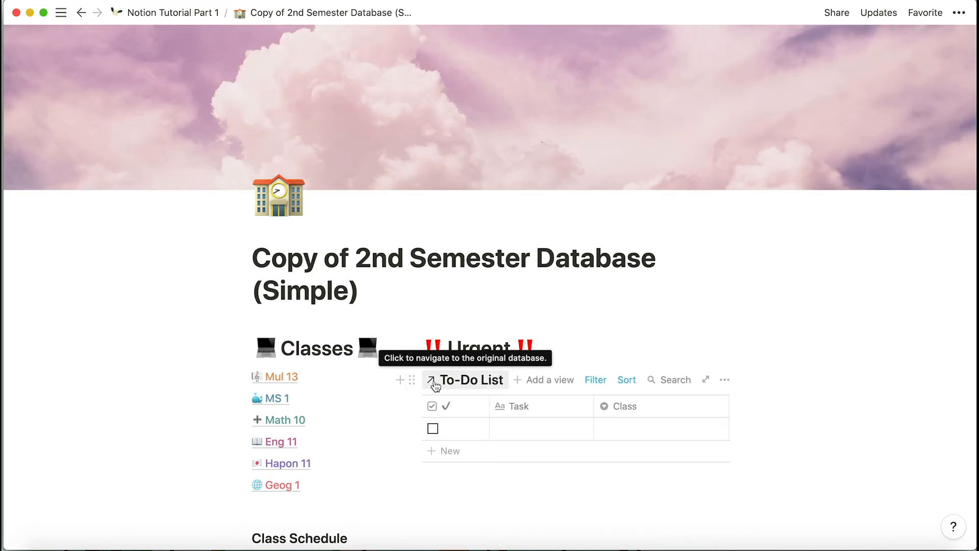
{"action": "scroll", "coordinate": [435, 385], "scroll_direction": "down", "scroll_amount": 10}
{"action": "scroll", "coordinate": [432, 380], "scroll_direction": "up", "scroll_amount": 4}
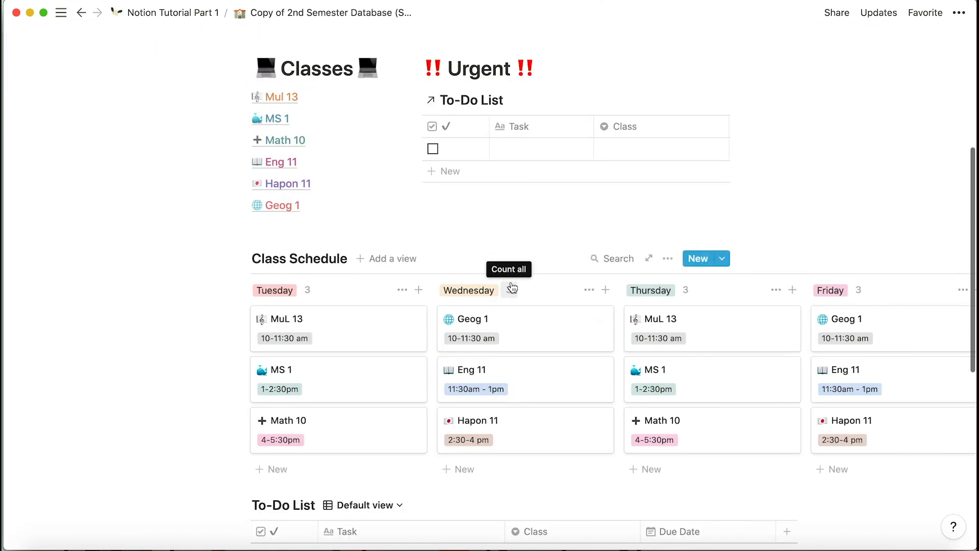
- Name the first task "hello" in the original To-Do List below Class Schedule and check it in the linked To-Do Lists
{"action": "scroll", "coordinate": [512, 289], "scroll_direction": "down", "scroll_amount": 3}
{"action": "left_click", "coordinate": [375, 404]}
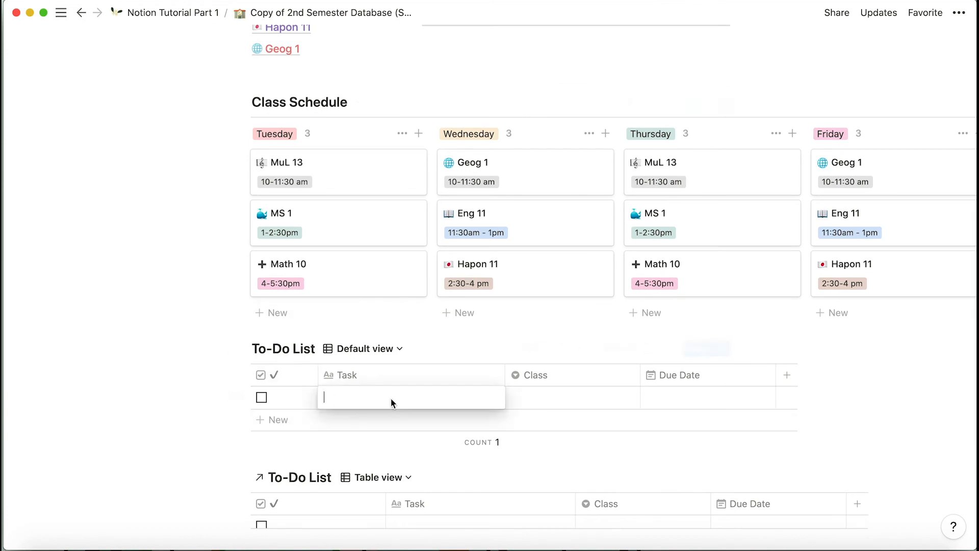
{"action": "type", "text": "hello"}
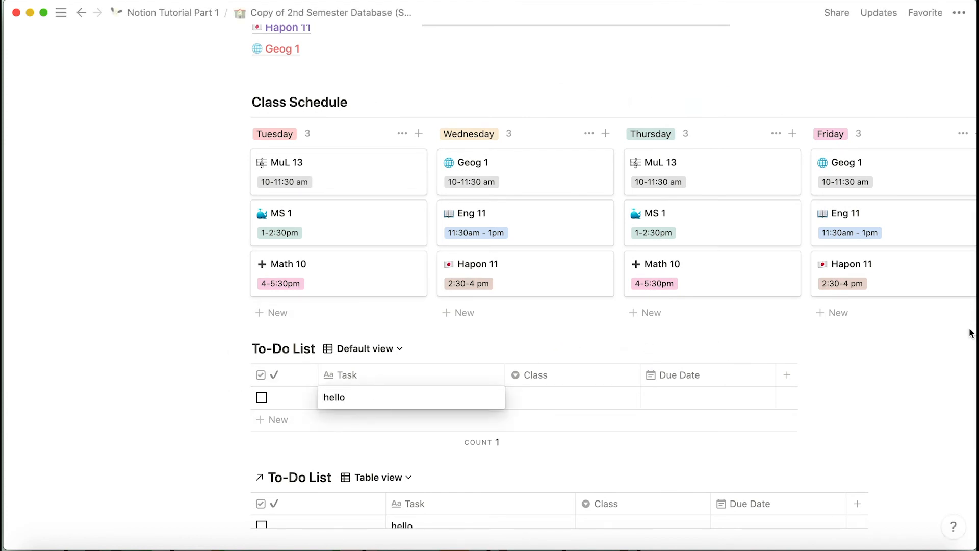
{"action": "key", "text": "Escape"}
{"action": "scroll", "coordinate": [931, 349], "scroll_direction": "down", "scroll_amount": 3}
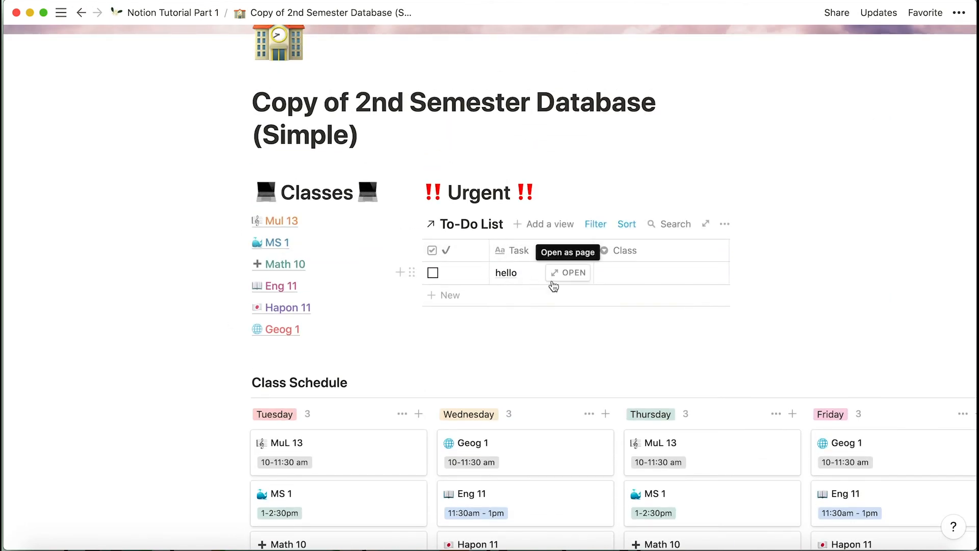
{"action": "scroll", "coordinate": [448, 286], "scroll_direction": "down", "scroll_amount": 5}
{"action": "scroll", "coordinate": [367, 304], "scroll_direction": "up", "scroll_amount": 3}
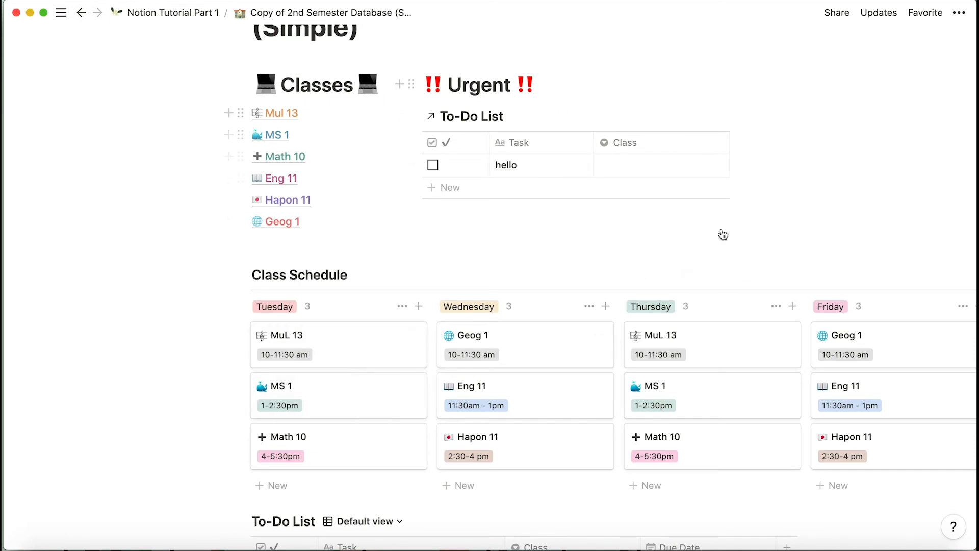
{"action": "scroll", "coordinate": [534, 232], "scroll_direction": "down", "scroll_amount": 5}
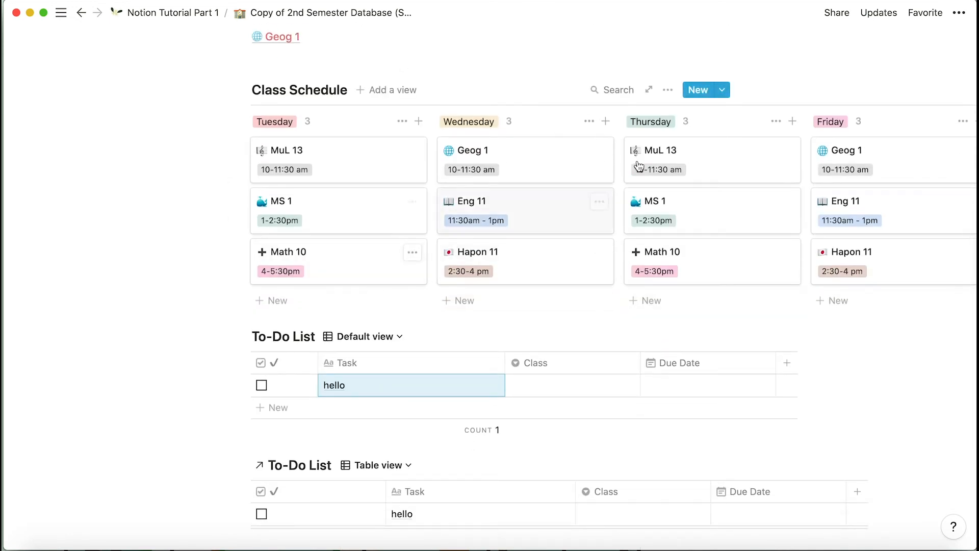
{"action": "scroll", "coordinate": [436, 181], "scroll_direction": "up", "scroll_amount": 2}
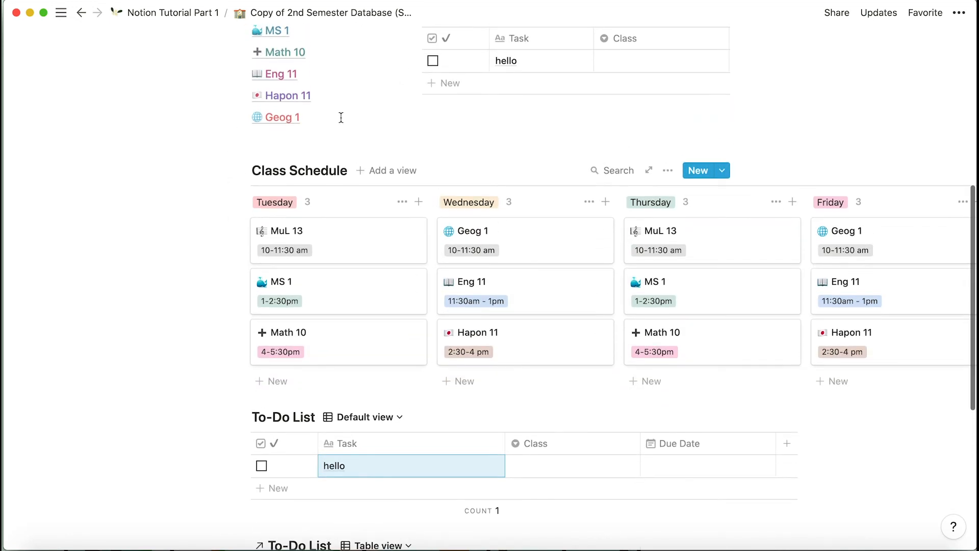
- Return to the Notion Tutorial Part 1 page and insert the image giphy (10).gif below the timeline
{"action": "left_click", "coordinate": [196, 15]}
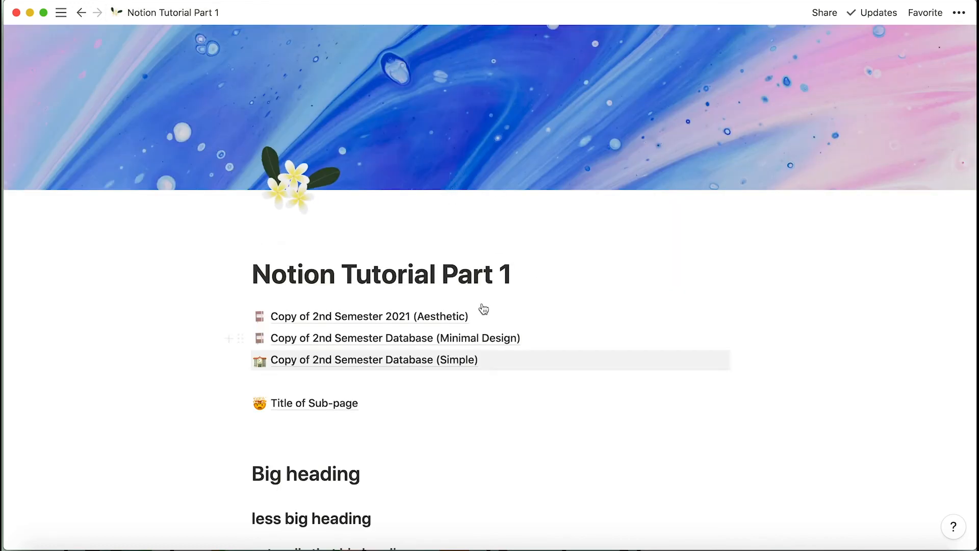
{"action": "scroll", "coordinate": [504, 344], "scroll_direction": "down", "scroll_amount": 20}
{"action": "scroll", "coordinate": [504, 343], "scroll_direction": "down", "scroll_amount": 6}
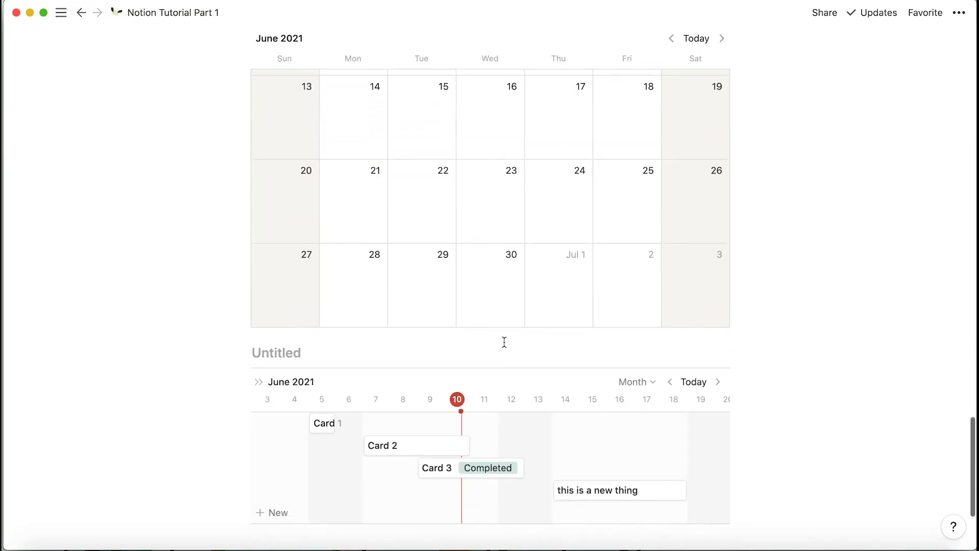
{"action": "left_click", "coordinate": [407, 396]}
{"action": "key", "text": "Return"}
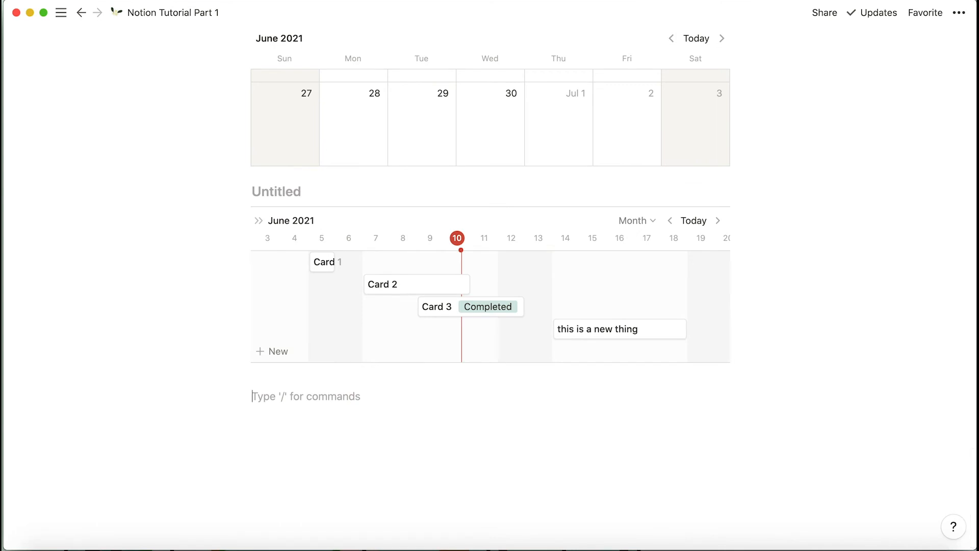
{"action": "type", "text": "/"}
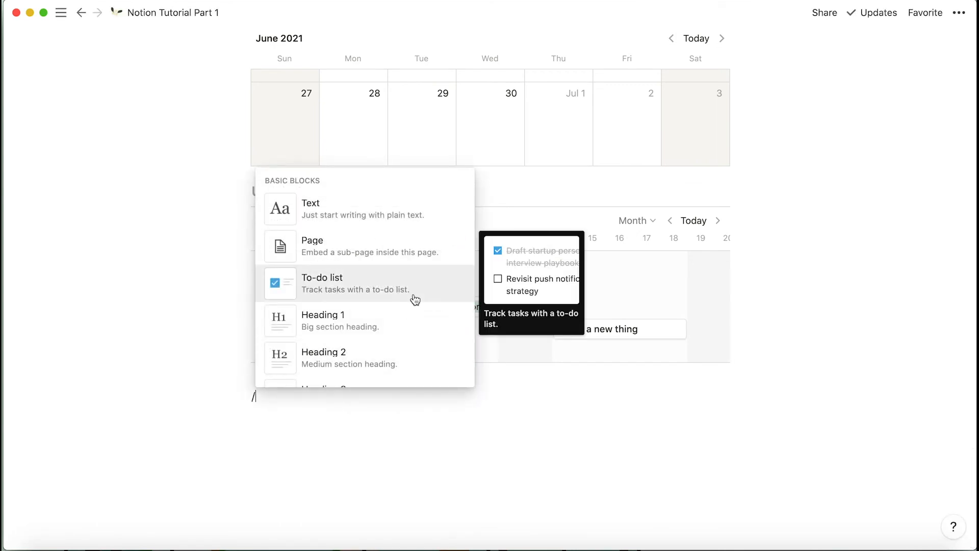
{"action": "type", "text": "im"}
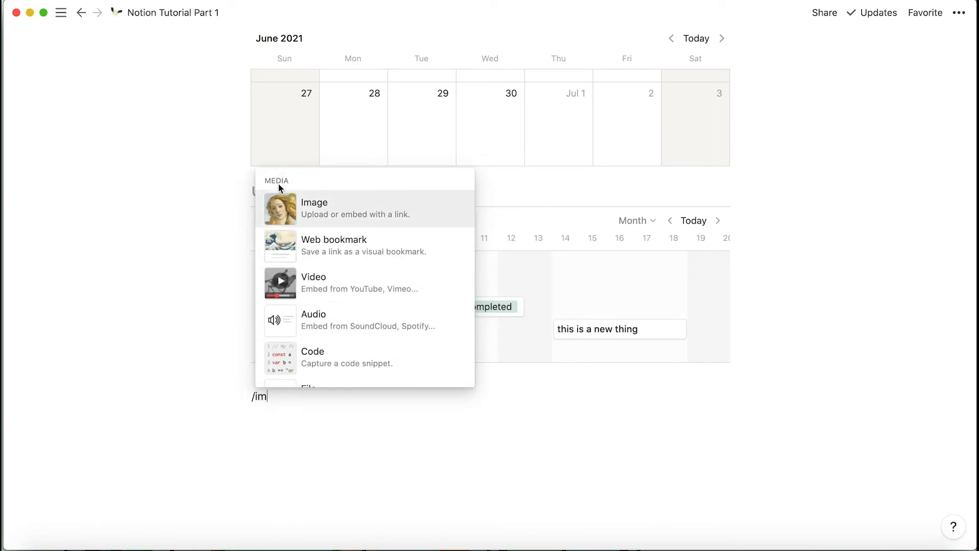
{"action": "left_click", "coordinate": [318, 203]}
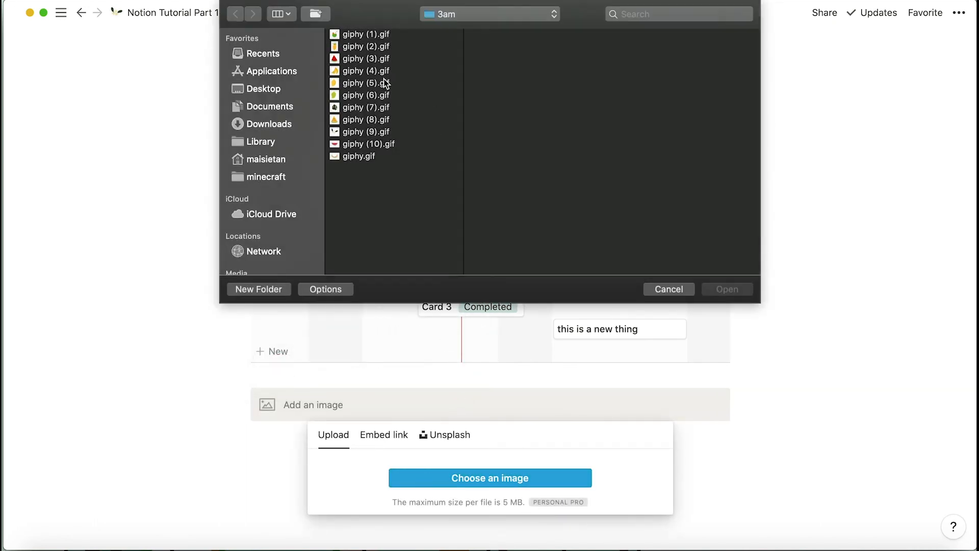
{"action": "left_click", "coordinate": [394, 158]}
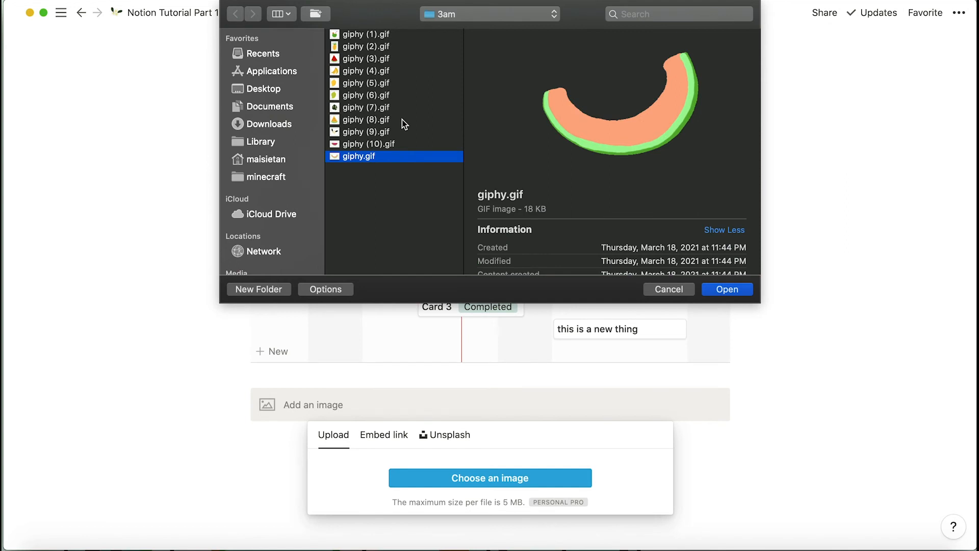
{"action": "key", "text": "Up"}
{"action": "key", "text": "Return"}
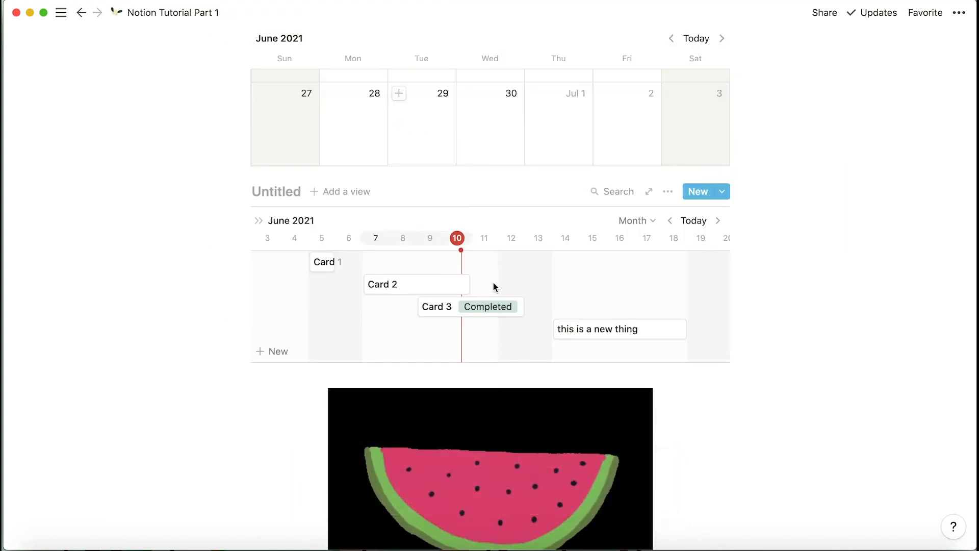
- Add a web bookmark to youtube.com/MadebyMaisie below the watermelon image
{"action": "scroll", "coordinate": [527, 392], "scroll_direction": "down", "scroll_amount": 3}
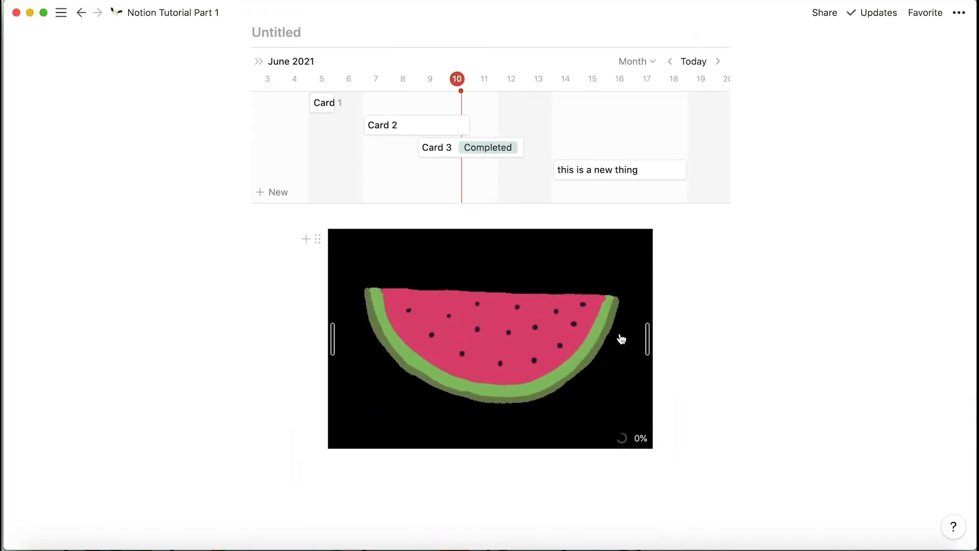
{"action": "scroll", "coordinate": [642, 351], "scroll_direction": "down", "scroll_amount": 3}
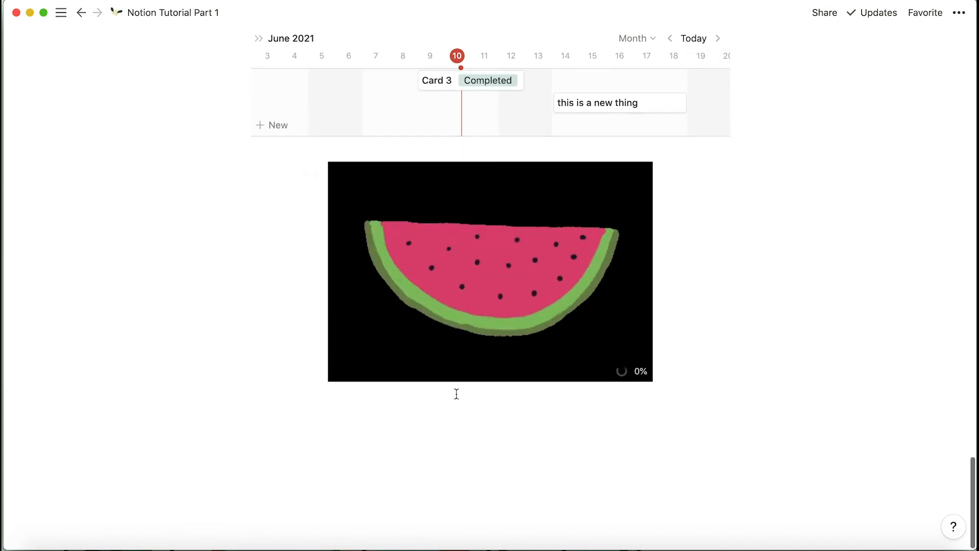
{"action": "left_click", "coordinate": [489, 413]}
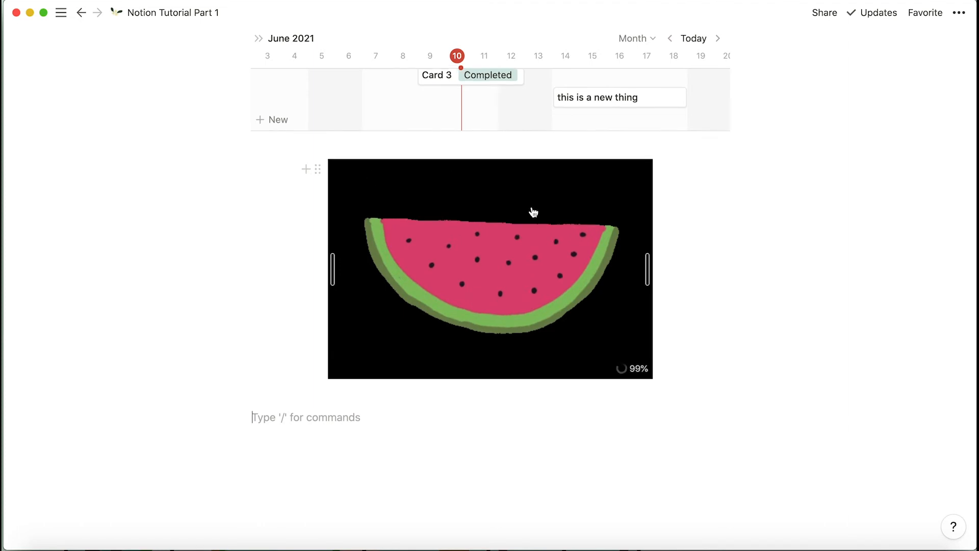
{"action": "type", "text": "/"}
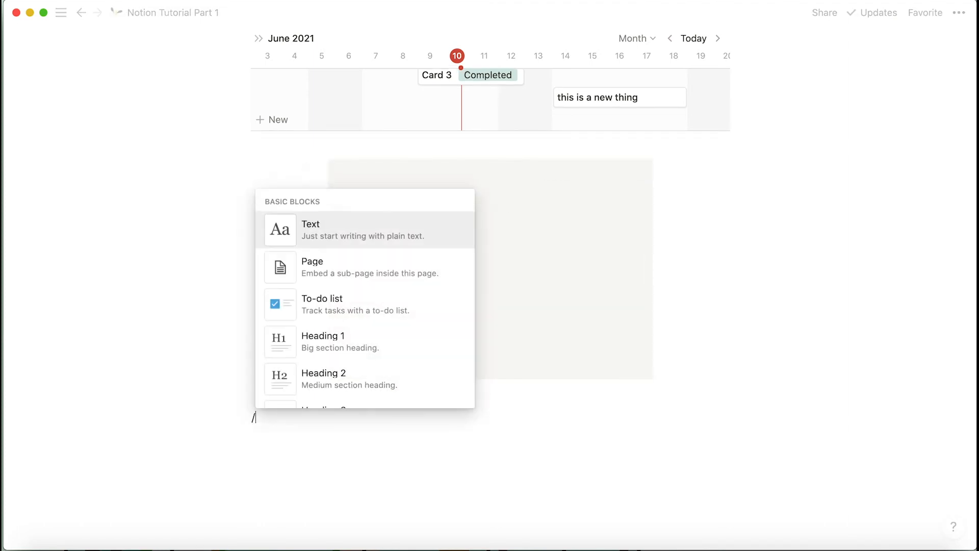
{"action": "type", "text": "web"}
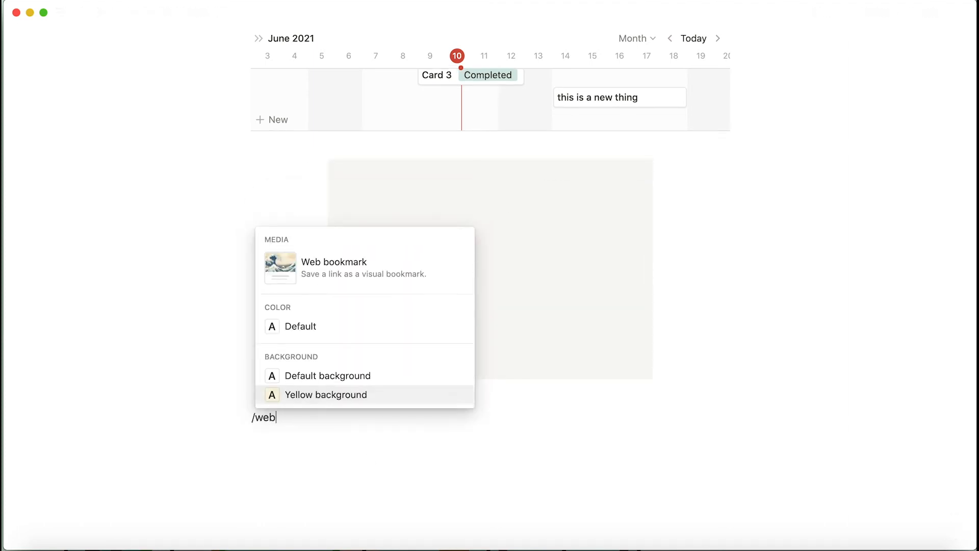
{"action": "left_click", "coordinate": [367, 275]}
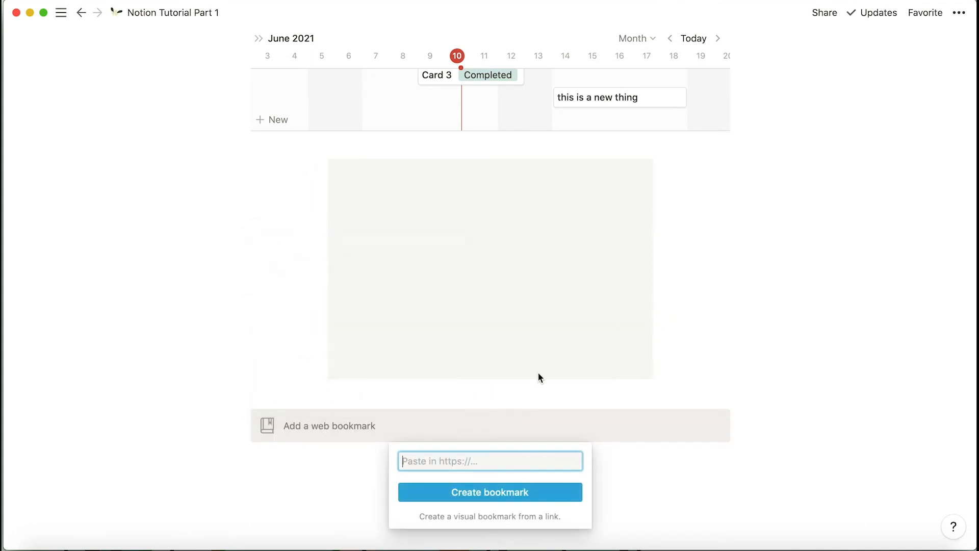
{"action": "type", "text": "youtube."}
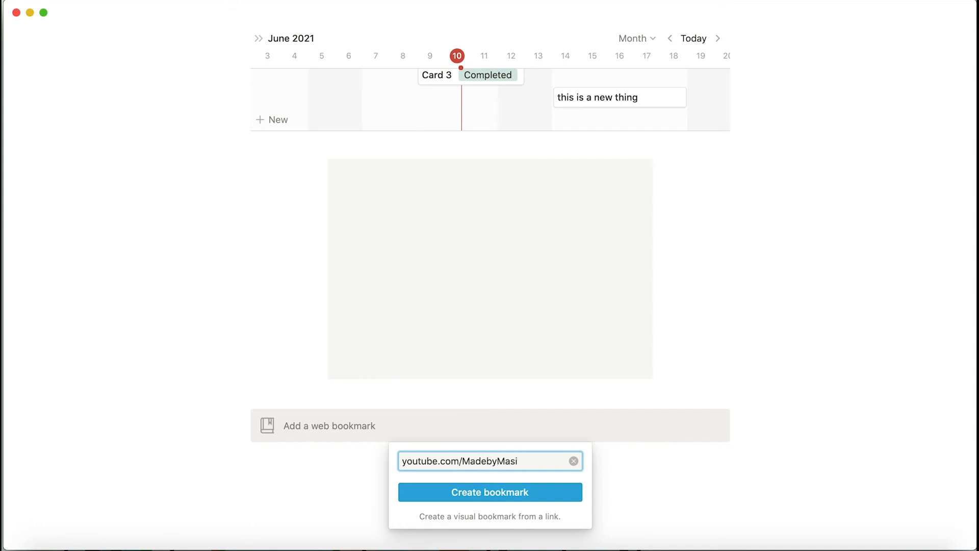
{"action": "type", "text": "com/MadebyMaisie"}
{"action": "key", "text": "Return"}
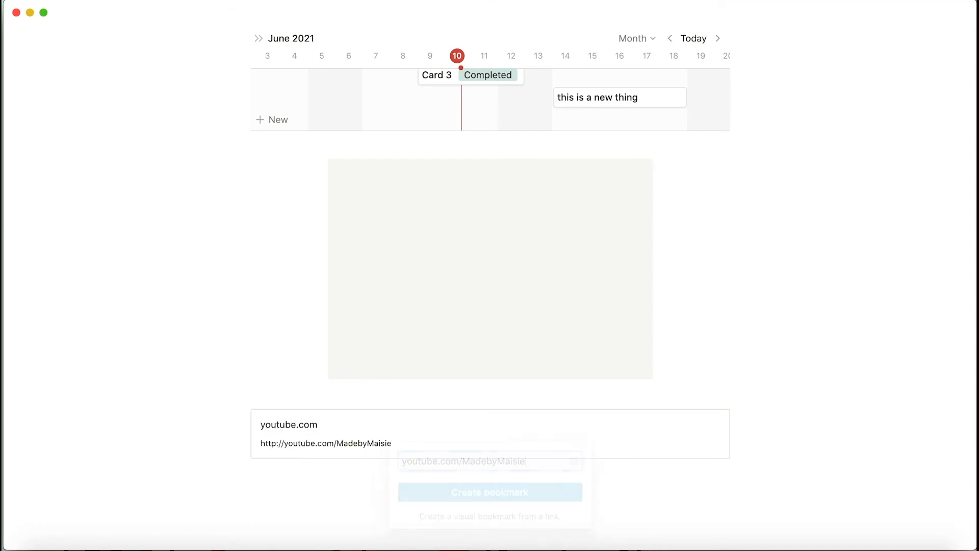
- Insert a video block below the Made by Maisie bookmark
{"action": "scroll", "coordinate": [511, 213], "scroll_direction": "down", "scroll_amount": 2}
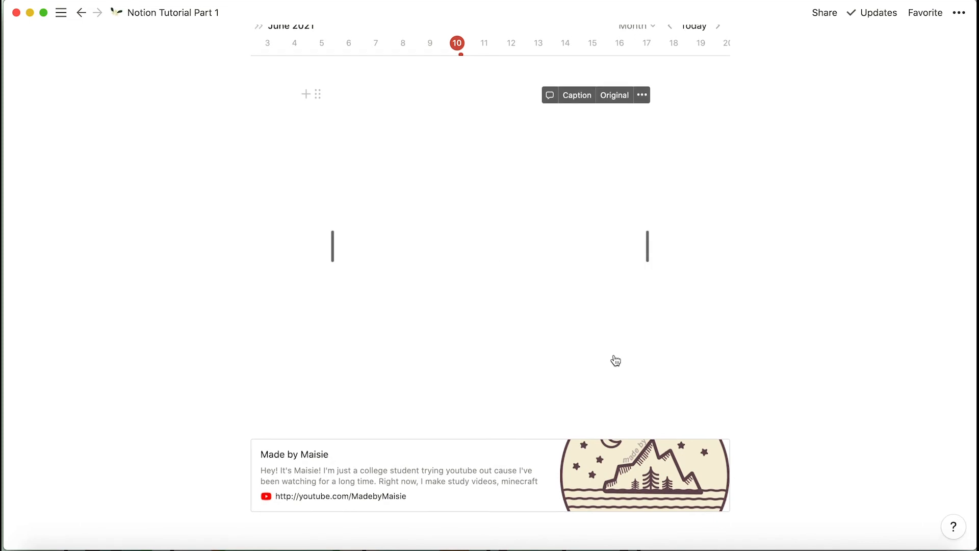
{"action": "scroll", "coordinate": [561, 383], "scroll_direction": "down", "scroll_amount": 3}
{"action": "left_click", "coordinate": [429, 424]}
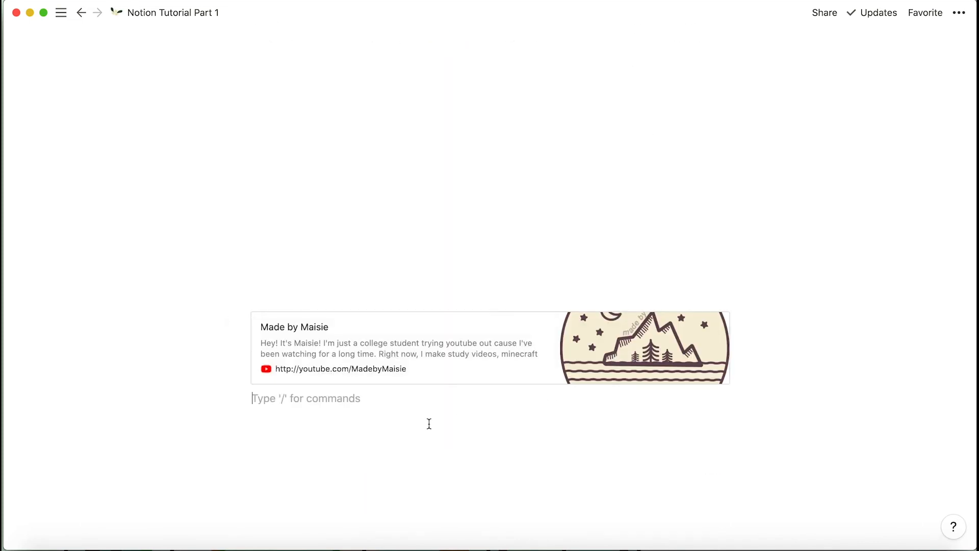
{"action": "type", "text": "/vi"}
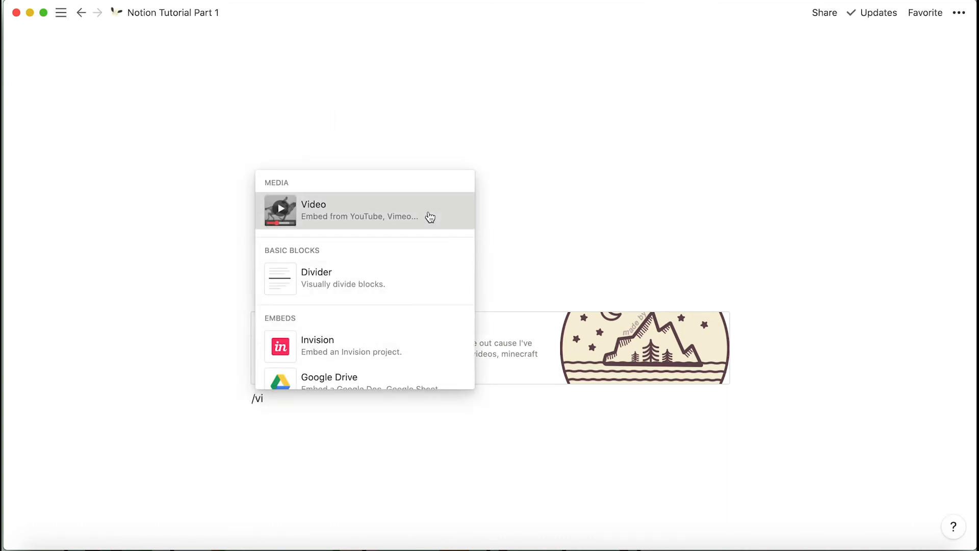
{"action": "left_click", "coordinate": [430, 217]}
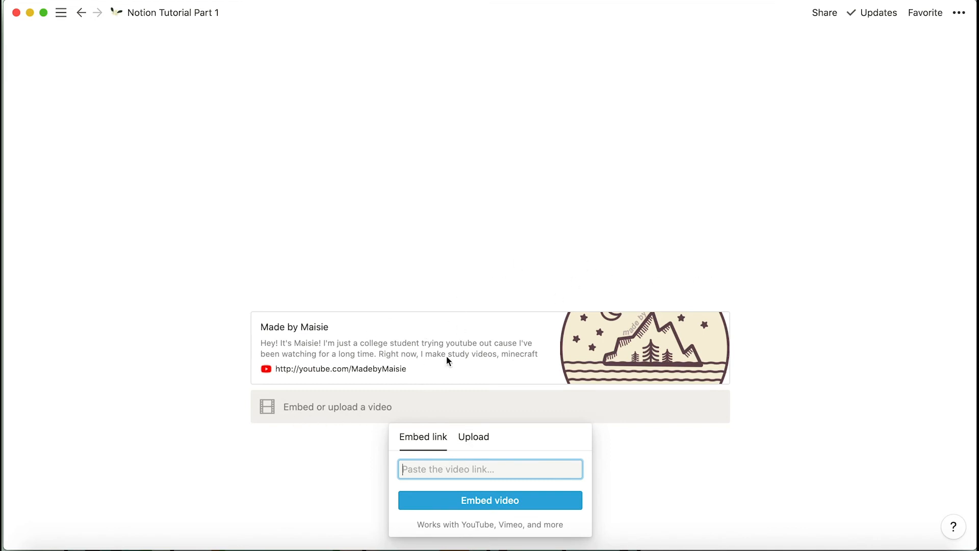
{"action": "key", "text": "ctrl+Up"}
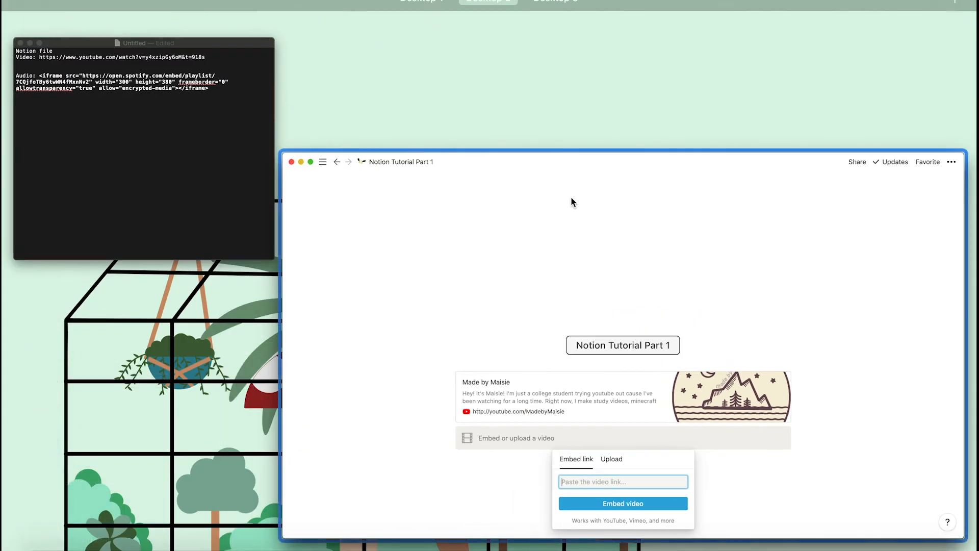
{"action": "left_click", "coordinate": [159, 168]}
{"action": "left_click_drag", "start_coordinate": [372, 54], "coordinate": [136, 56]}
{"action": "key", "text": "super+c"}
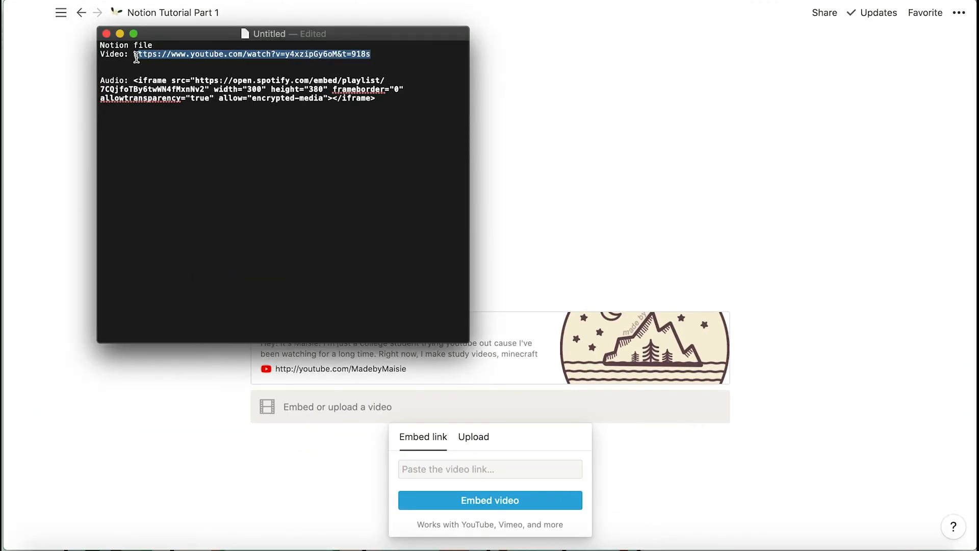
{"action": "left_click", "coordinate": [432, 472]}
{"action": "key", "text": "super+v"}
{"action": "left_click", "coordinate": [441, 498]}
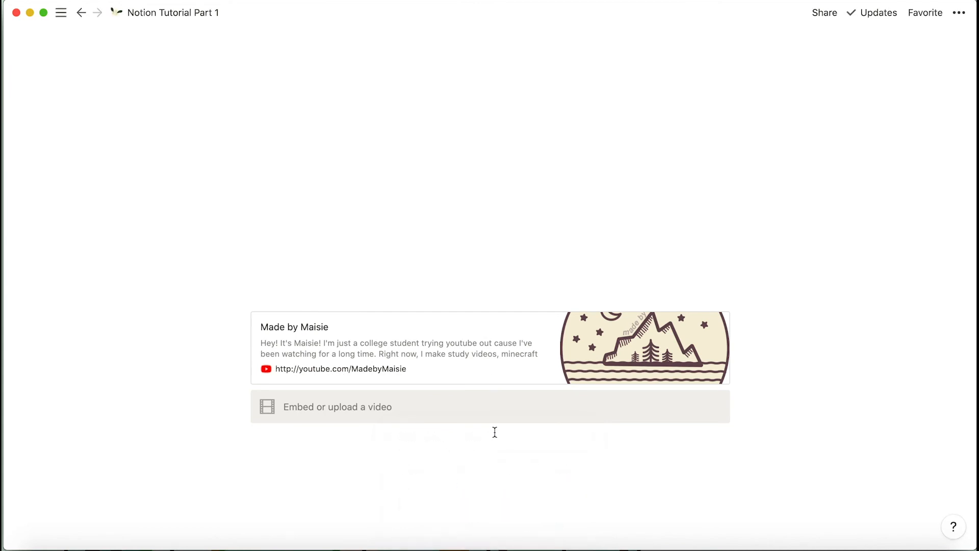
{"action": "scroll", "coordinate": [444, 297], "scroll_direction": "down", "scroll_amount": 5}
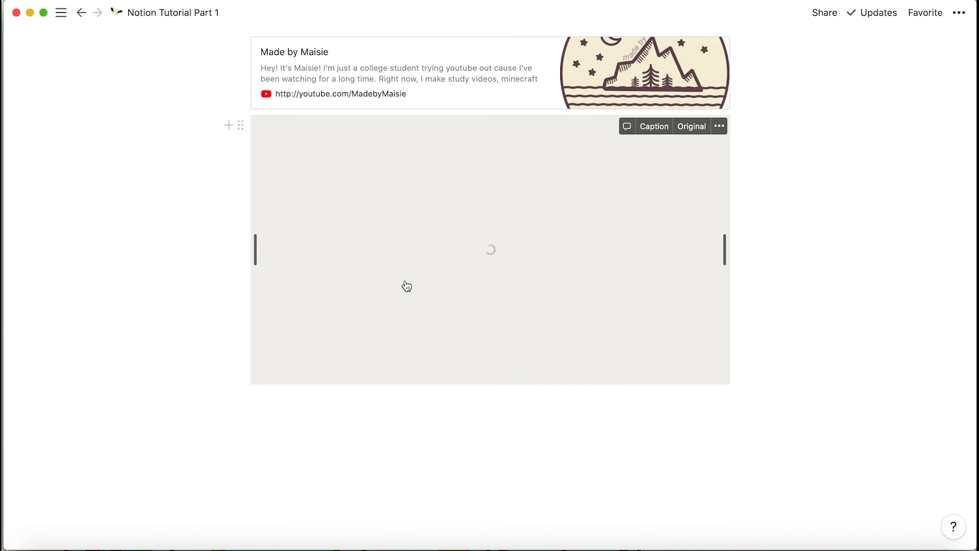
- Replace the broken image above the bookmark with the watermelon file giphy (3).gif
{"action": "scroll", "coordinate": [406, 286], "scroll_direction": "up", "scroll_amount": 7}
{"action": "left_click", "coordinate": [534, 164]}
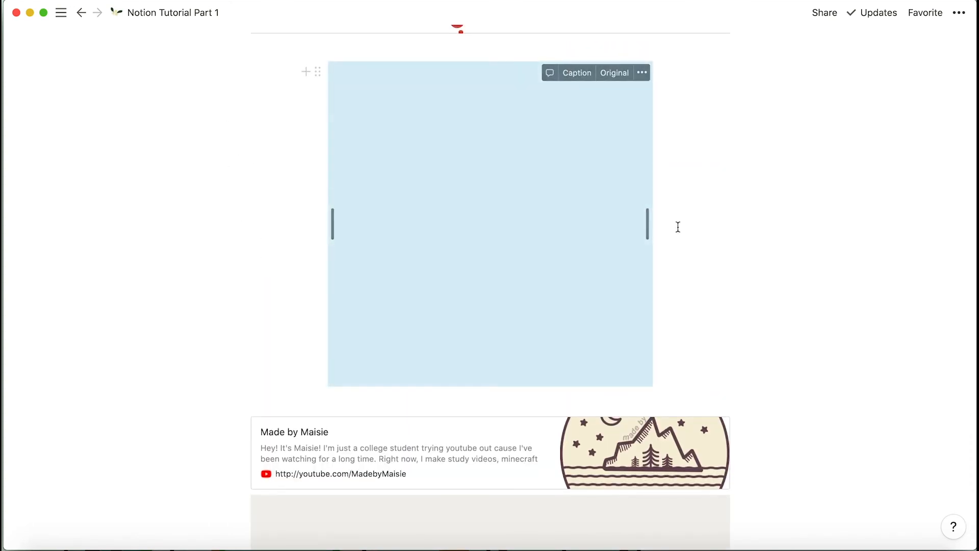
{"action": "key", "text": "Return"}
{"action": "left_click", "coordinate": [582, 176]}
{"action": "left_click", "coordinate": [643, 74]}
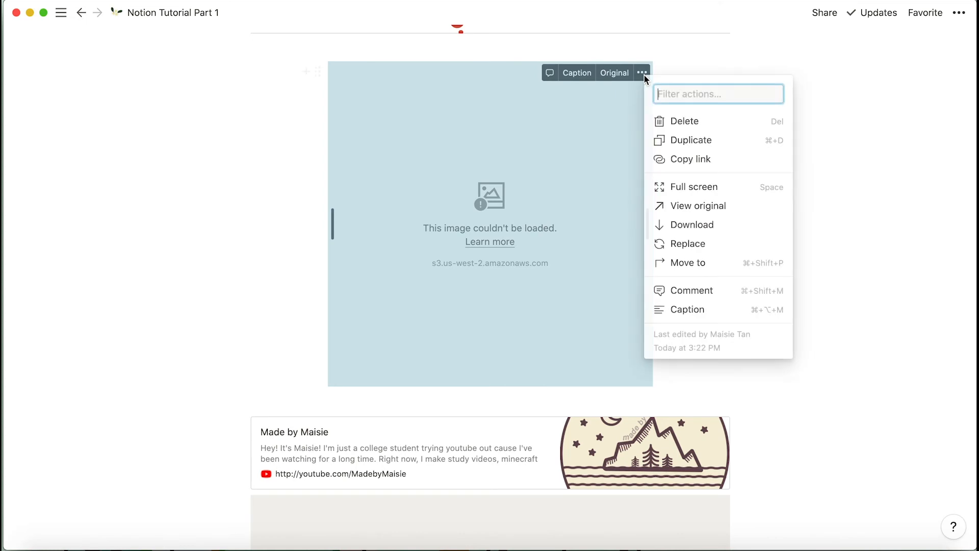
{"action": "left_click", "coordinate": [685, 243]}
{"action": "left_click", "coordinate": [436, 448]}
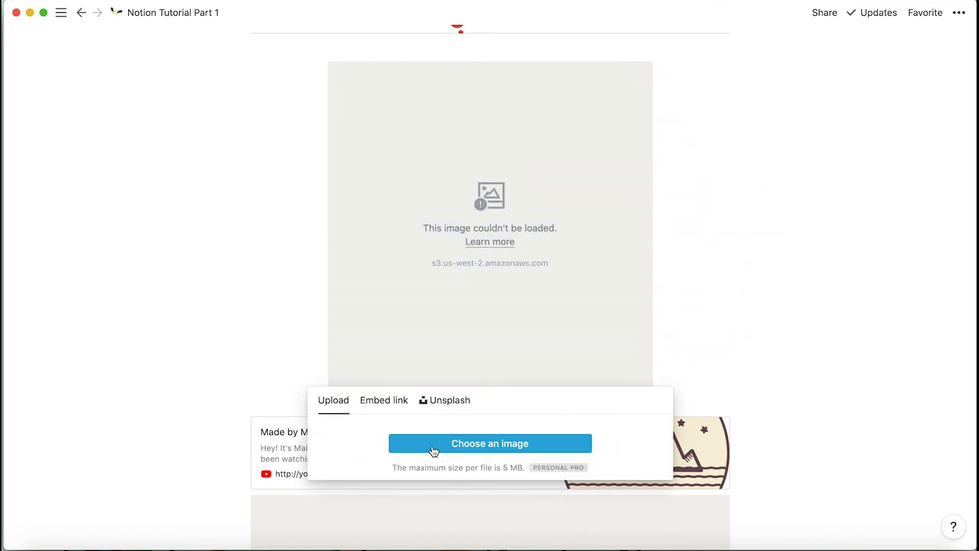
{"action": "left_click", "coordinate": [368, 119]}
{"action": "key", "text": "Up"}
{"action": "key", "text": "Up"}
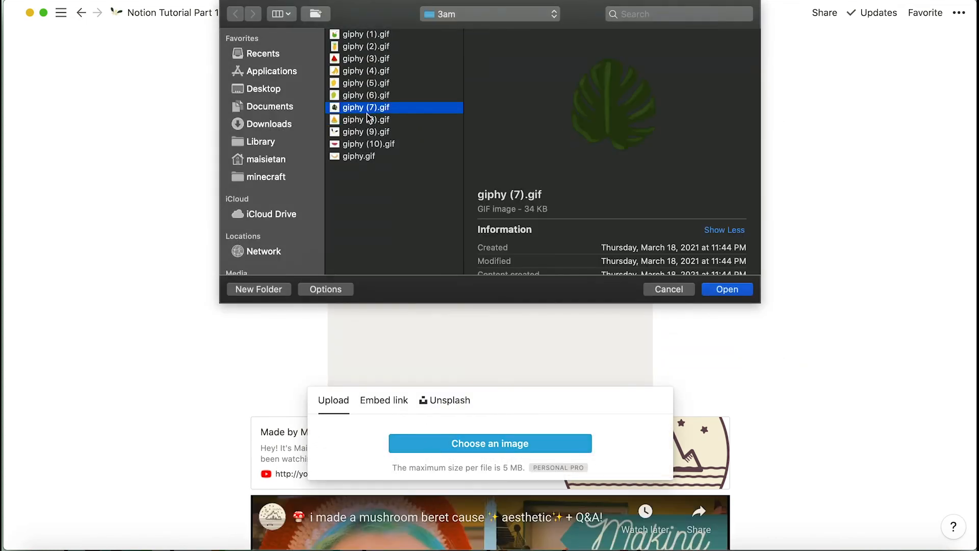
{"action": "key", "text": "Up"}
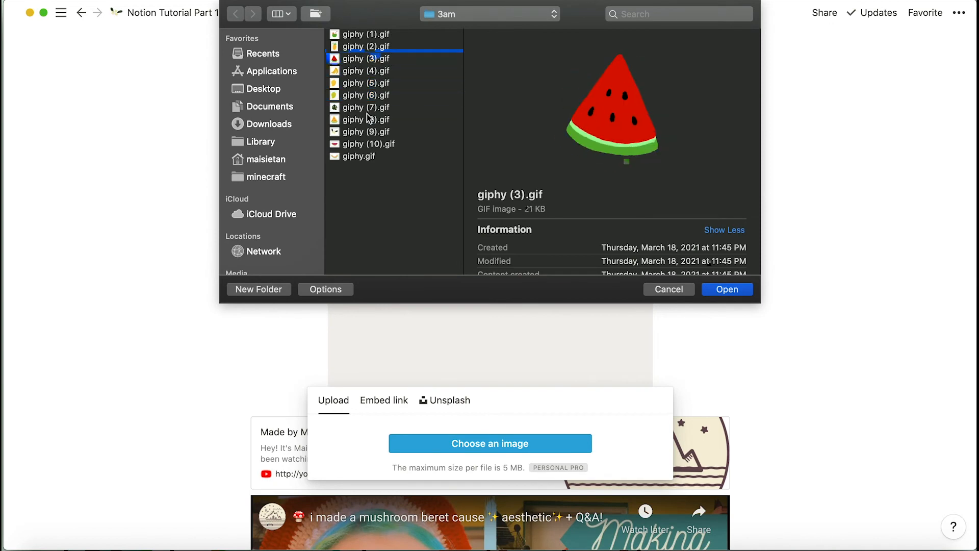
{"action": "key", "text": "Return"}
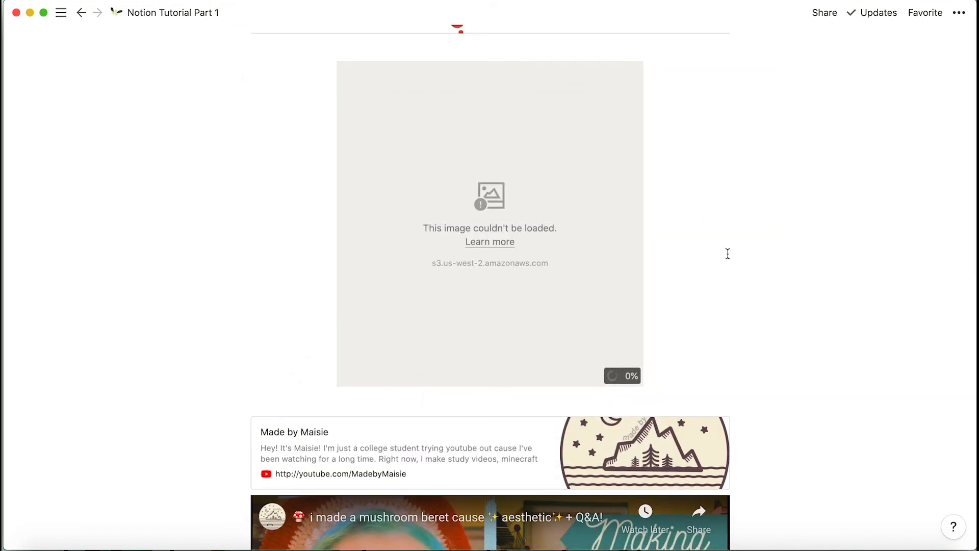
- Play the embedded mushroom beret video, skip ahead to 17:57 and pause it
{"action": "scroll", "coordinate": [728, 254], "scroll_direction": "down", "scroll_amount": 5}
{"action": "left_click", "coordinate": [462, 361]}
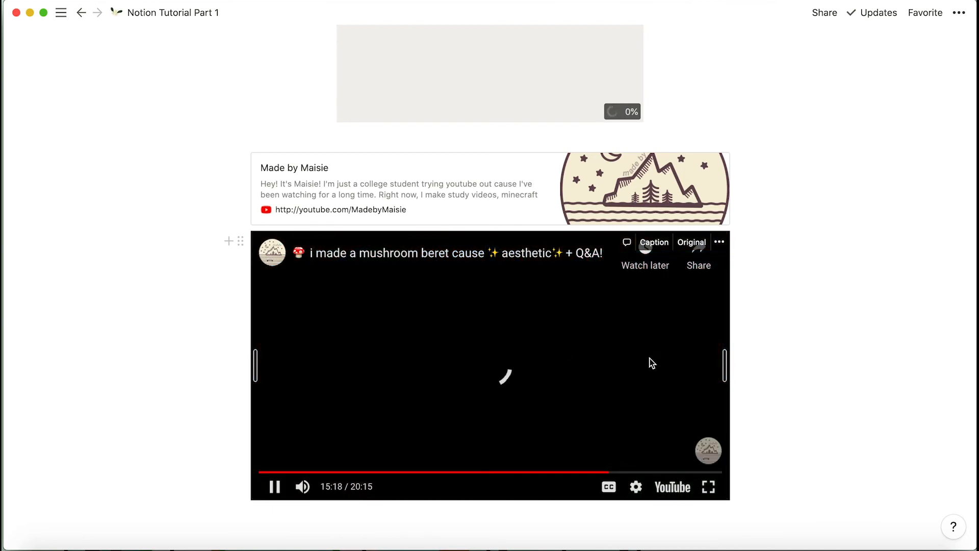
{"action": "left_click", "coordinate": [456, 474]}
{"action": "left_click", "coordinate": [618, 471]}
{"action": "left_click", "coordinate": [672, 472]}
{"action": "left_click", "coordinate": [275, 487]}
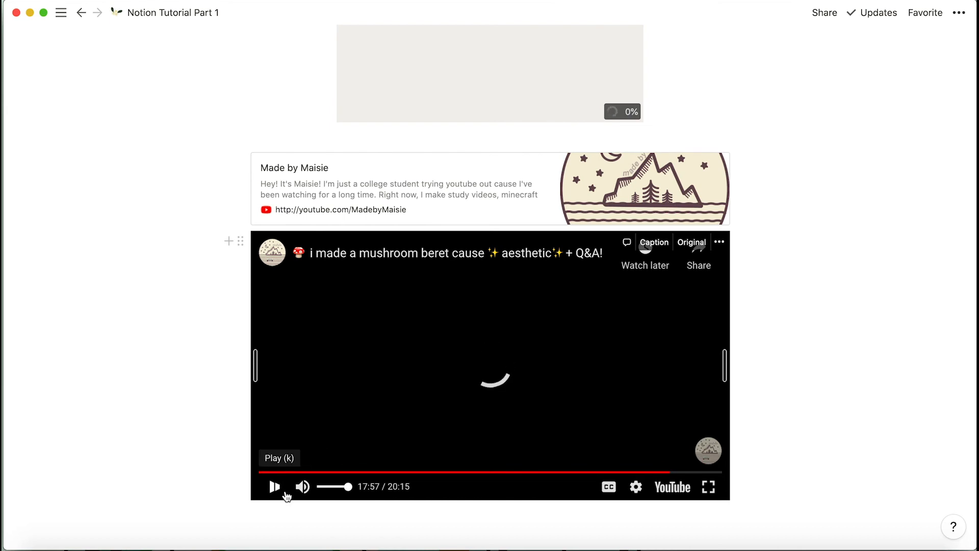
- Close the suggested videos over the embedded player, then resume the video briefly and pause it again
{"action": "left_click", "coordinate": [334, 526]}
{"action": "scroll", "coordinate": [470, 501], "scroll_direction": "down", "scroll_amount": 3}
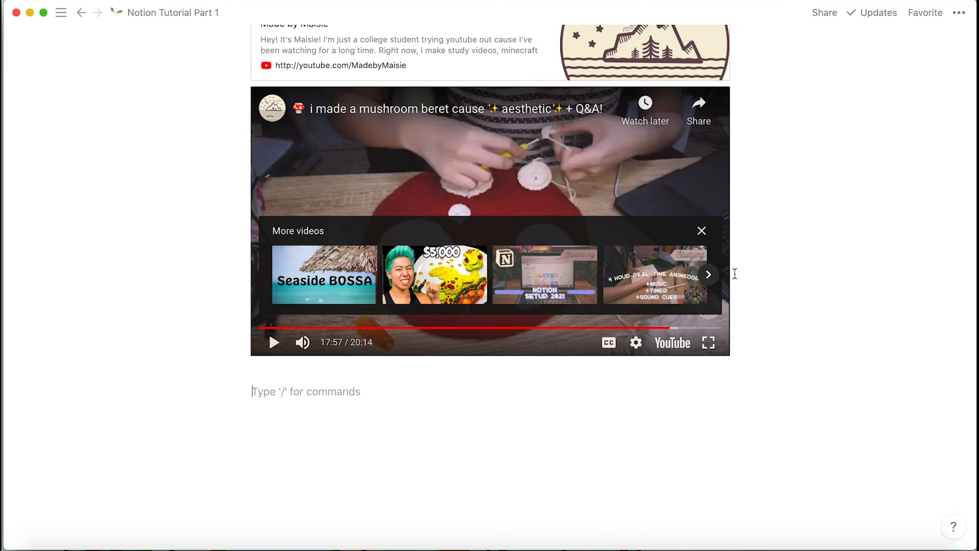
{"action": "left_click", "coordinate": [702, 231]}
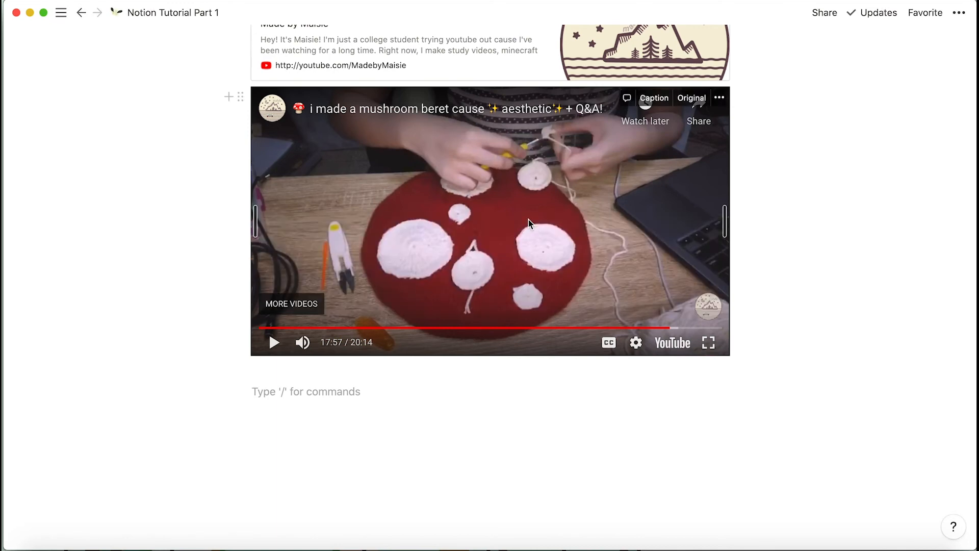
{"action": "left_click", "coordinate": [701, 231]}
{"action": "left_click", "coordinate": [660, 222]}
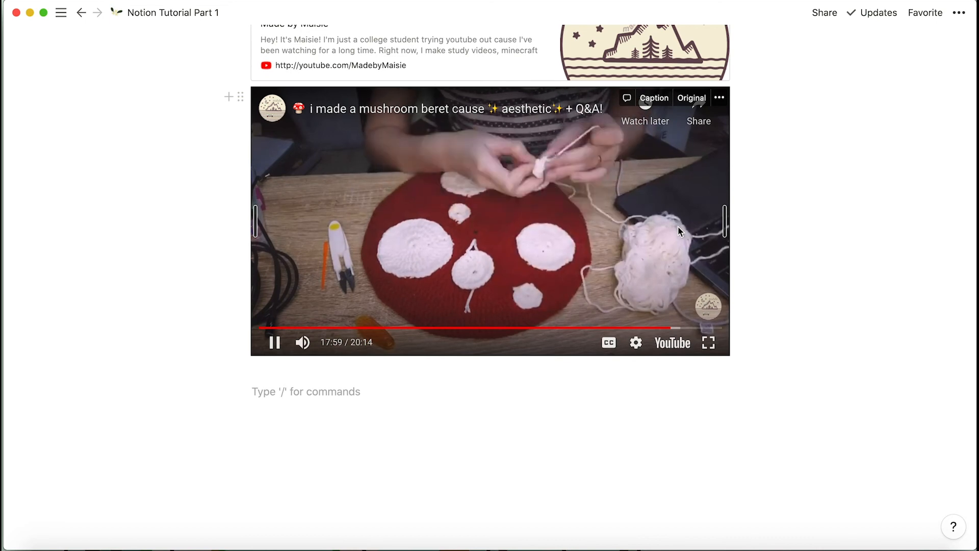
{"action": "left_click", "coordinate": [678, 225]}
- Insert an audio block below the YouTube video and set it to embed from a link
{"action": "left_click", "coordinate": [345, 408]}
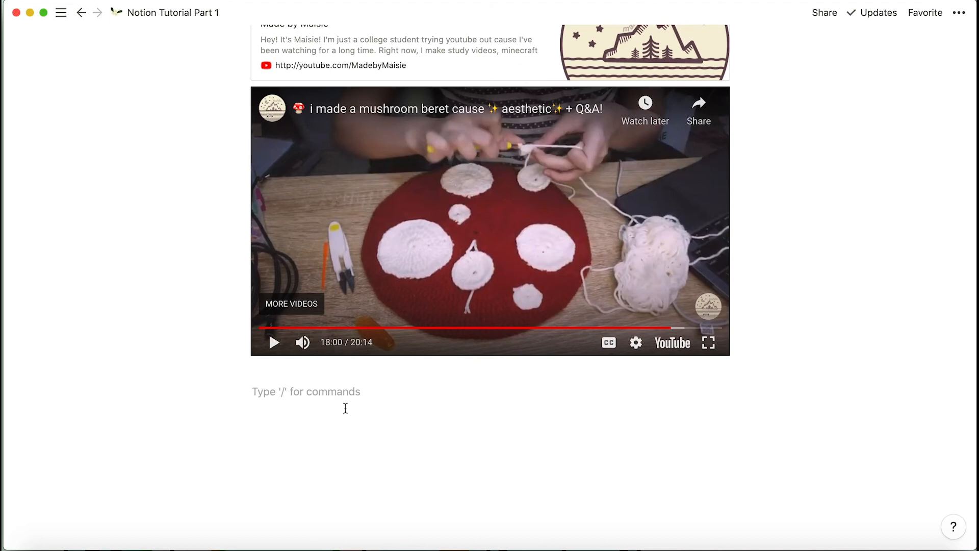
{"action": "type", "text": "/au"}
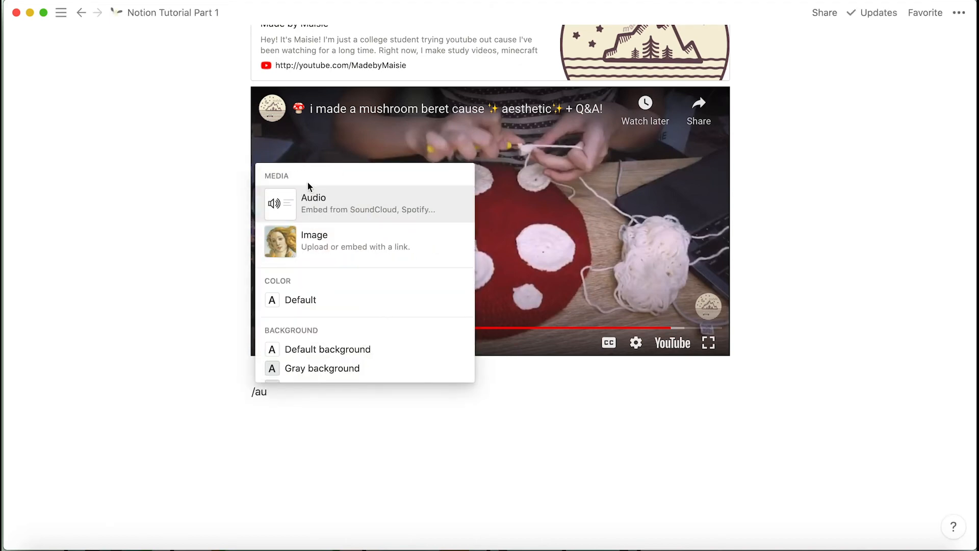
{"action": "left_click", "coordinate": [306, 197]}
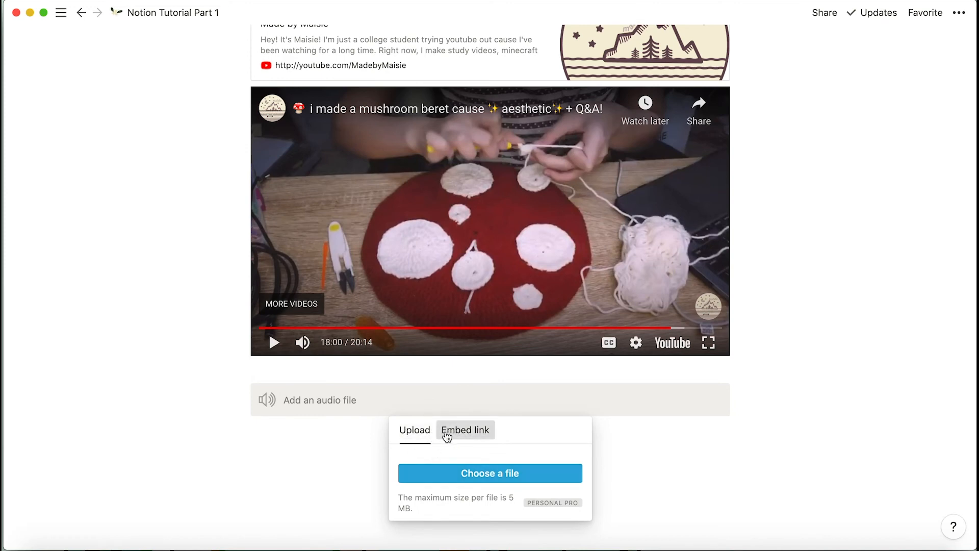
{"action": "left_click", "coordinate": [447, 435]}
- Embed the Spotify playlist in the audio block using the iframe code saved in the Untitled notes file
{"action": "key", "text": "ctrl+Up"}
{"action": "left_click", "coordinate": [170, 122]}
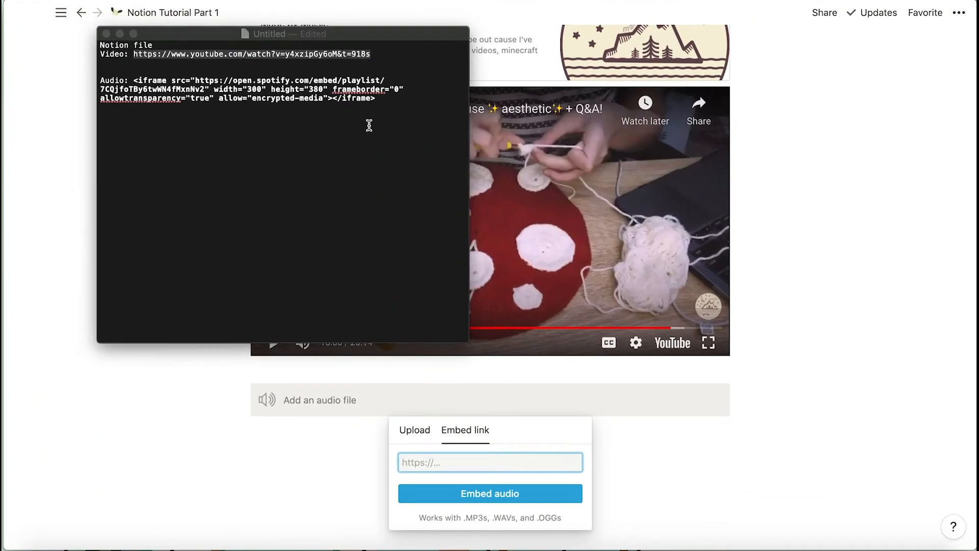
{"action": "left_click_drag", "start_coordinate": [389, 103], "coordinate": [133, 81]}
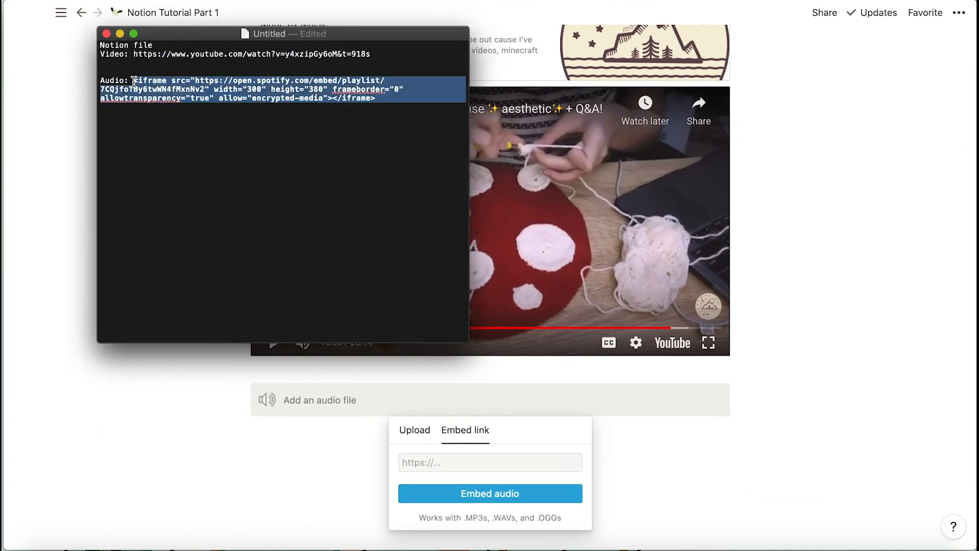
{"action": "left_click", "coordinate": [451, 461]}
{"action": "key", "text": "super+v"}
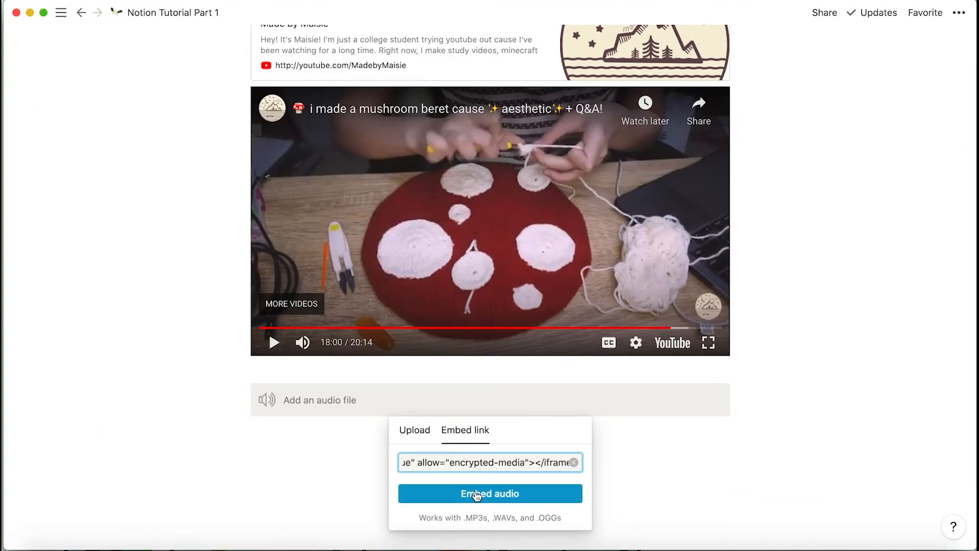
{"action": "left_click", "coordinate": [473, 493]}
{"action": "scroll", "coordinate": [368, 385], "scroll_direction": "down", "scroll_amount": 4}
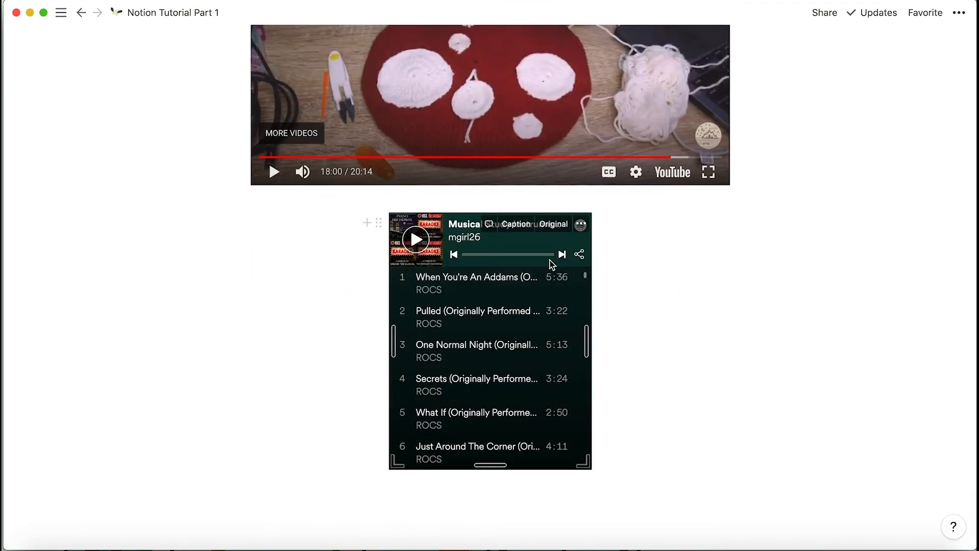
- Play the first track of the embedded Spotify playlist, "When You're An Addams", and pause it
{"action": "left_click", "coordinate": [510, 293]}
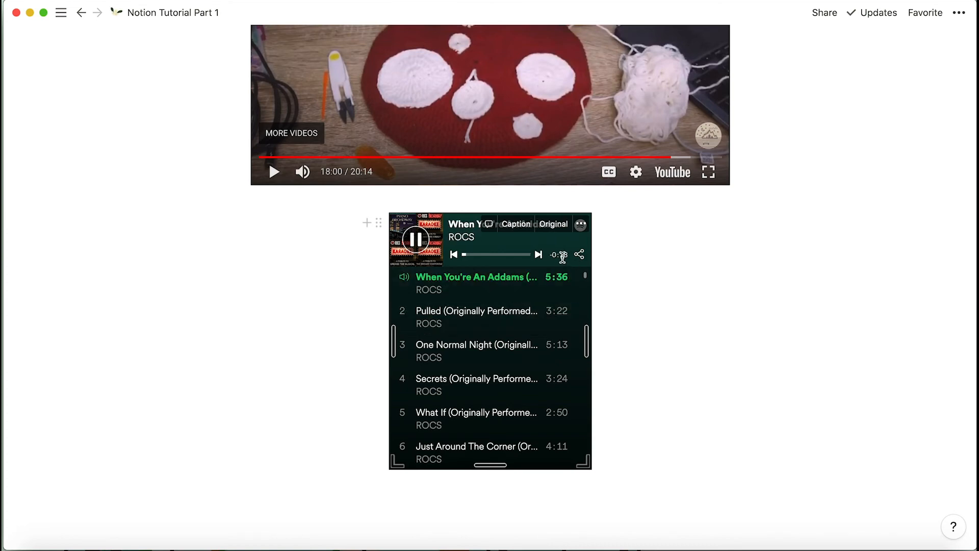
{"action": "left_click", "coordinate": [417, 245]}
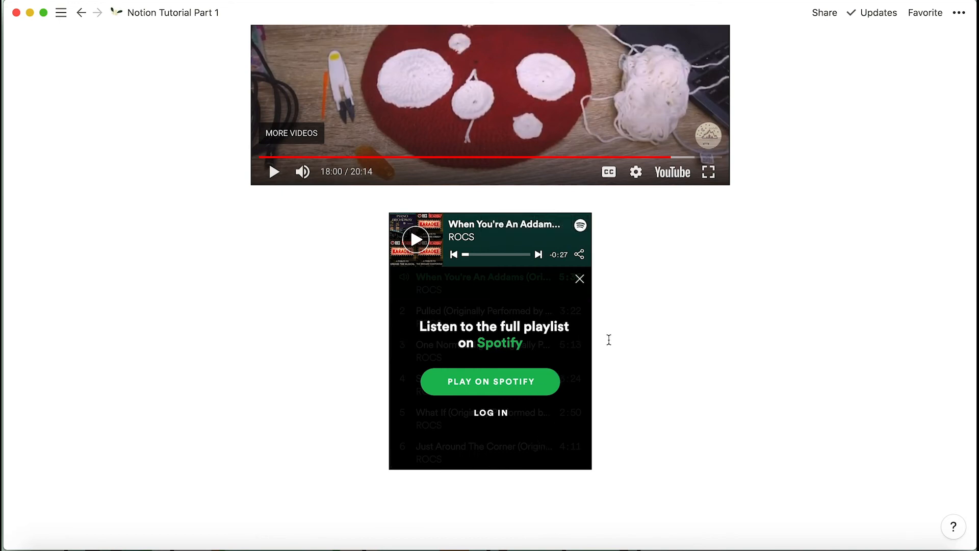
{"action": "scroll", "coordinate": [601, 199], "scroll_direction": "up", "scroll_amount": 1}
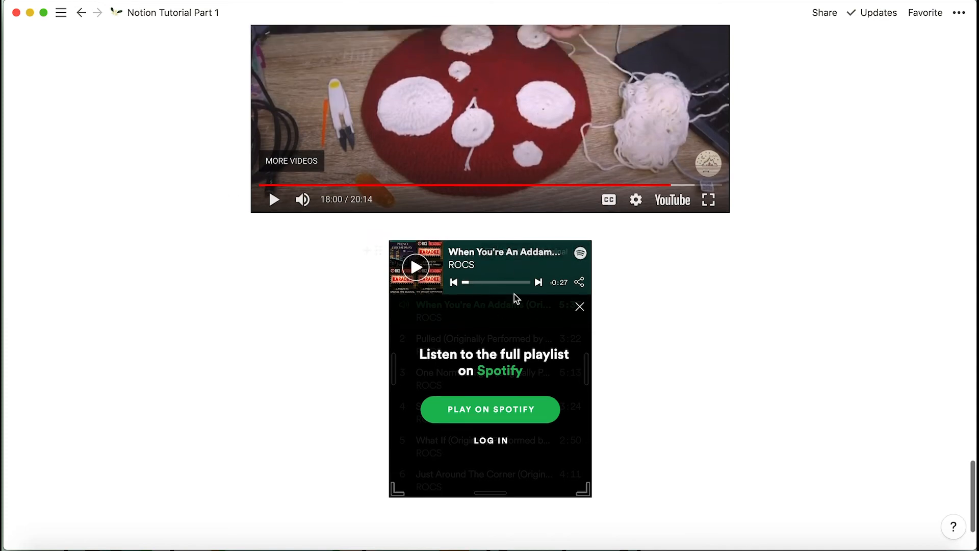
{"action": "scroll", "coordinate": [510, 417], "scroll_direction": "down", "scroll_amount": 4}
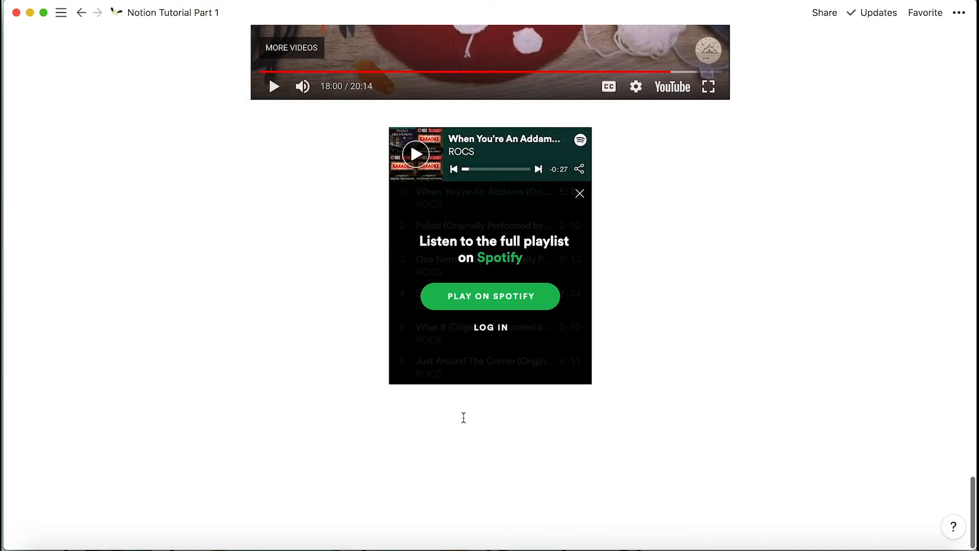
- Browse the inline block options in a new line below the Spotify playlist, then clear the "inline" filter
{"action": "left_click", "coordinate": [461, 416]}
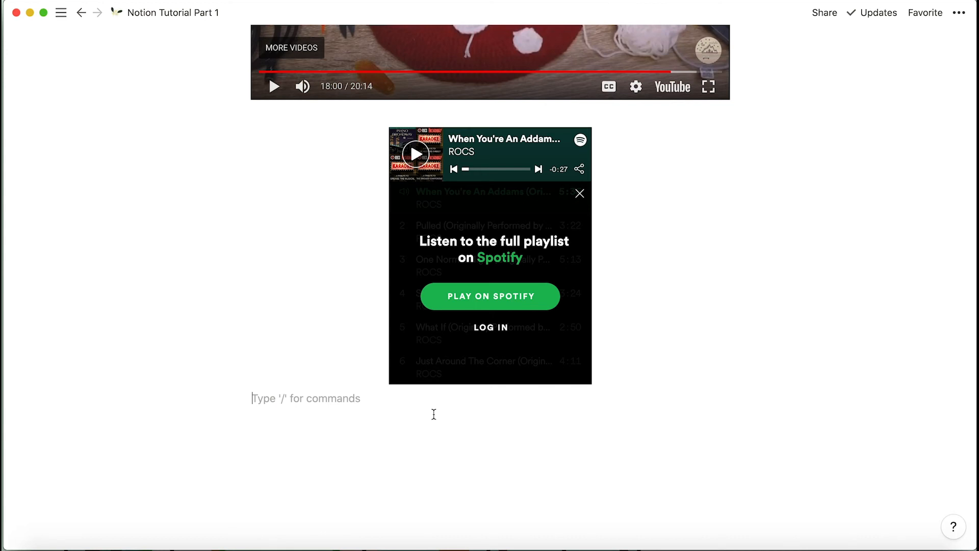
{"action": "type", "text": "/inline"}
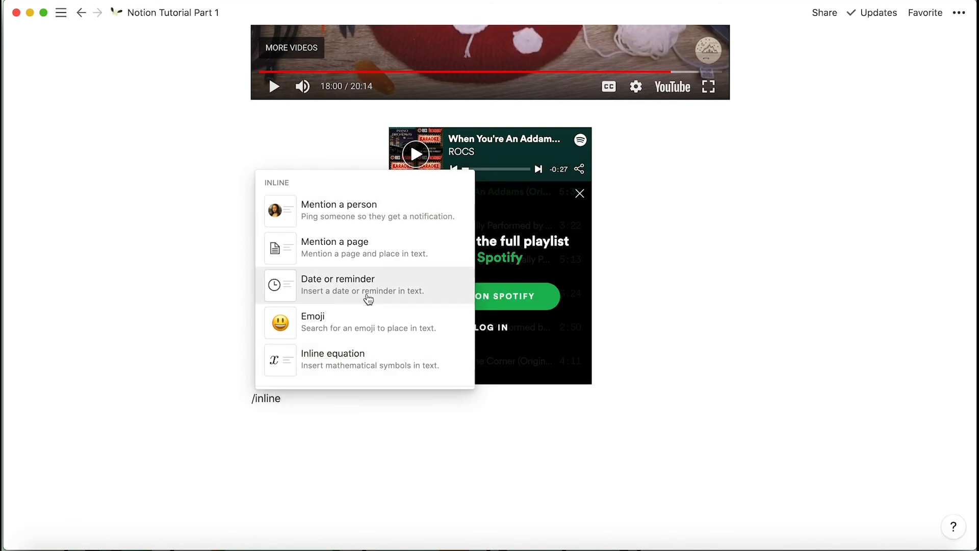
{"action": "scroll", "coordinate": [367, 299], "scroll_direction": "down", "scroll_amount": 10}
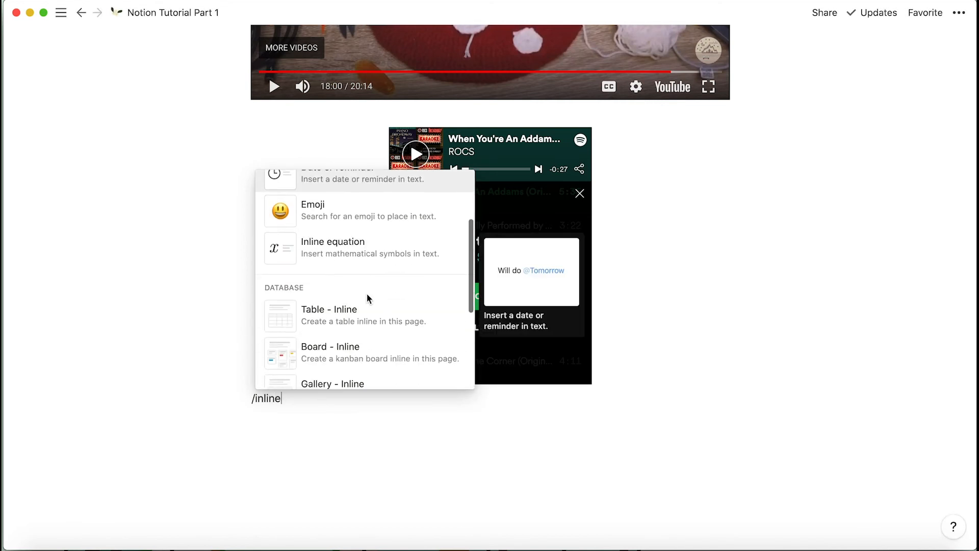
{"action": "key", "text": "BackSpace"}
{"action": "key", "text": "BackSpace"}
{"action": "key", "text": "BackSpace"}
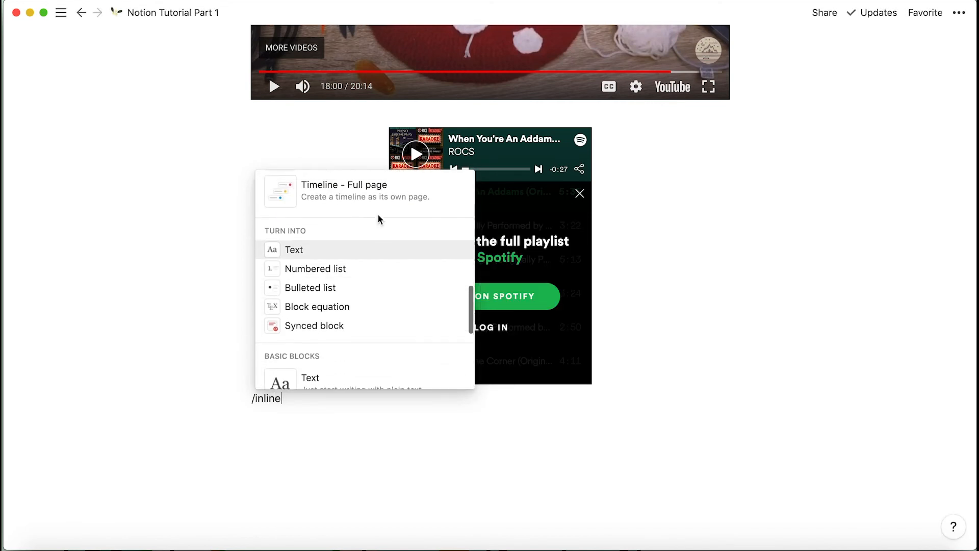
{"action": "key", "text": "BackSpace"}
{"action": "key", "text": "BackSpace"}
{"action": "key", "text": "BackSpace"}
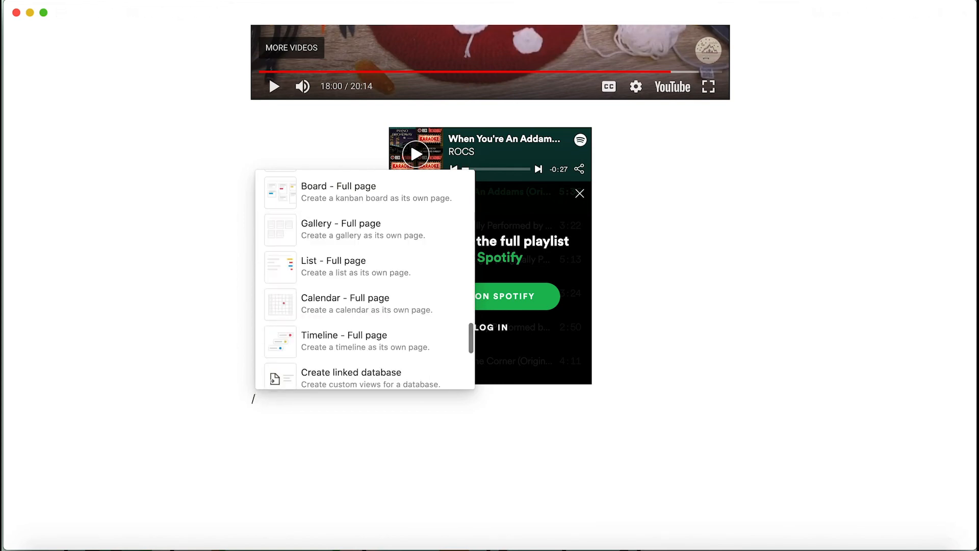
- Insert a code block below the Spotify playlist and enter the Python line "int x=3"
{"action": "type", "text": "code"}
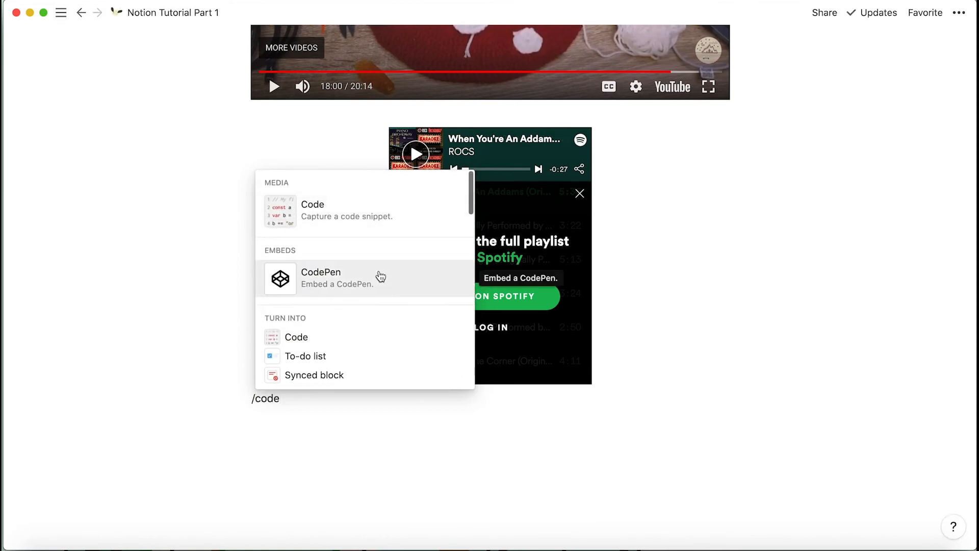
{"action": "left_click", "coordinate": [367, 221]}
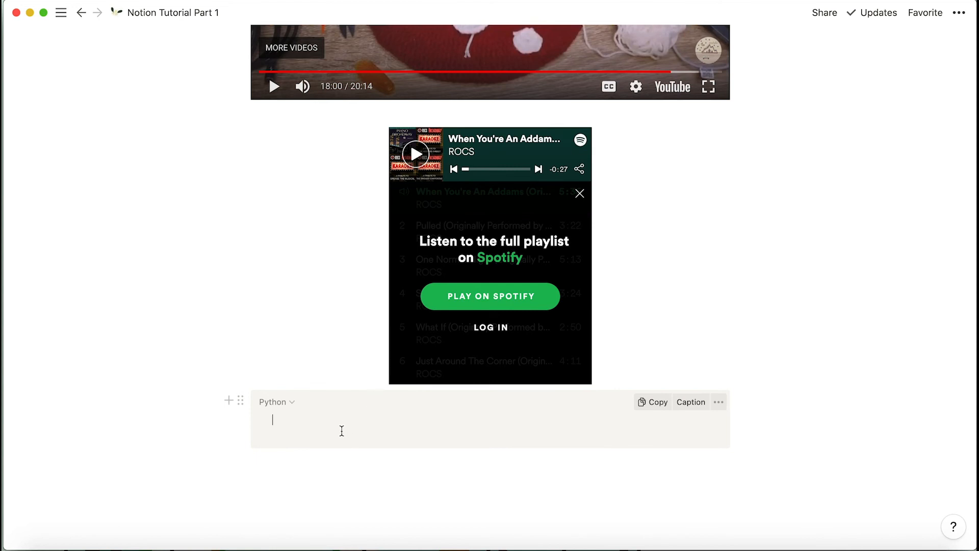
{"action": "type", "text": "int x=3"}
{"action": "left_click_drag", "start_coordinate": [330, 422], "coordinate": [267, 421]}
{"action": "left_click", "coordinate": [295, 420]}
{"action": "left_click", "coordinate": [278, 402]}
{"action": "left_click", "coordinate": [328, 449]}
{"action": "left_click_drag", "start_coordinate": [316, 424], "coordinate": [295, 422]}
{"action": "left_click", "coordinate": [416, 429]}
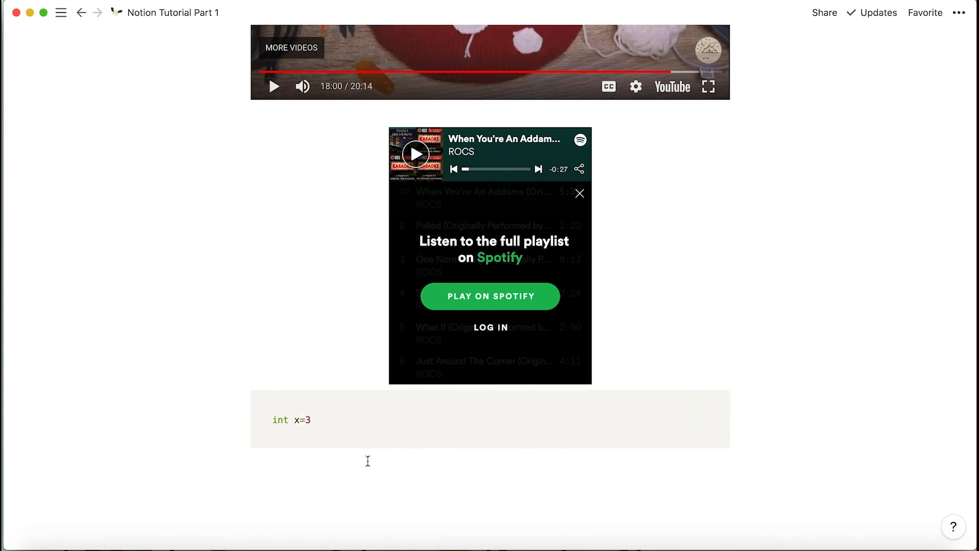
- Replace the code block's content with "hello everyone, this is separate info"
{"action": "left_click_drag", "start_coordinate": [338, 427], "coordinate": [265, 416]}
{"action": "key", "text": "BackSpace"}
{"action": "type", "text": "hello everyone "}
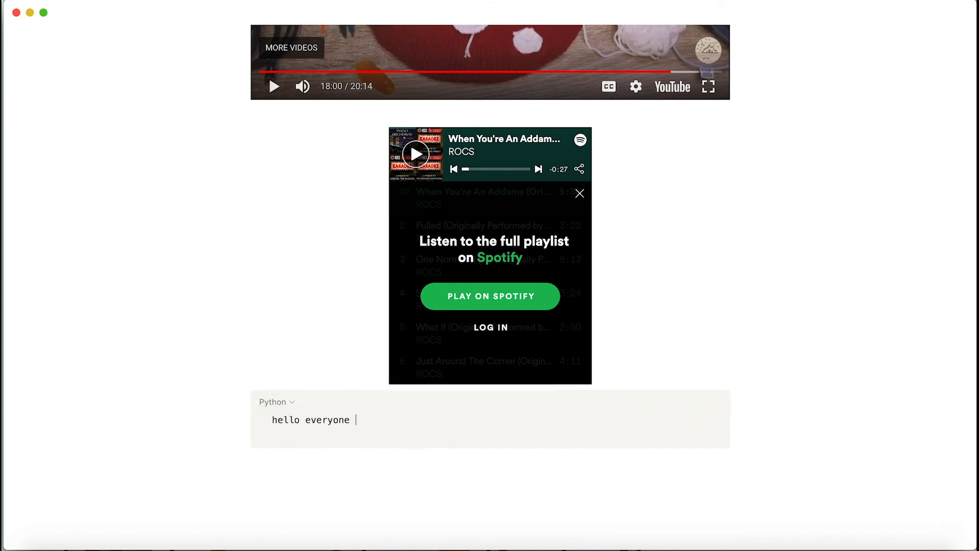
{"action": "type", "text": ", this is"}
{"action": "key", "text": "BackSpace"}
{"action": "type", "text": "nfo"}
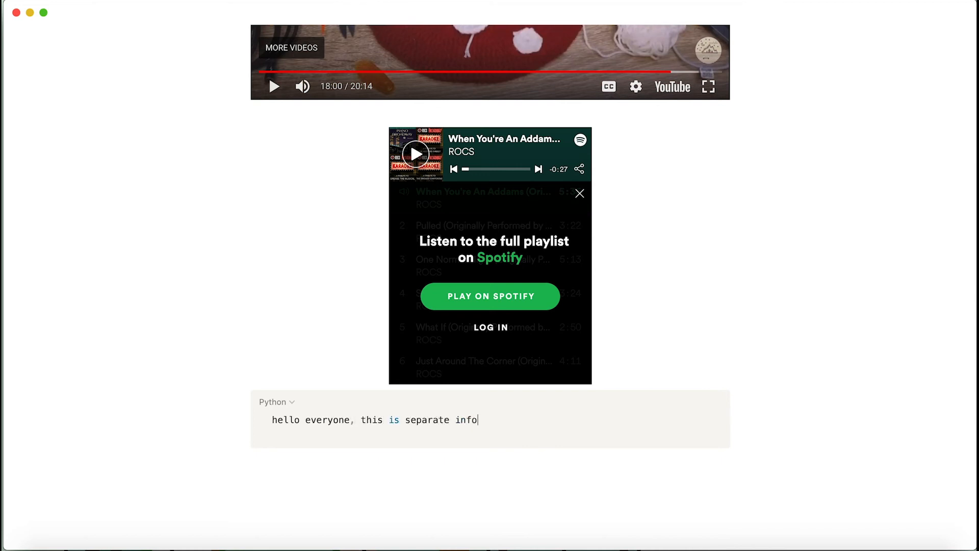
{"action": "double_click", "coordinate": [397, 421]}
{"action": "left_click", "coordinate": [479, 420]}
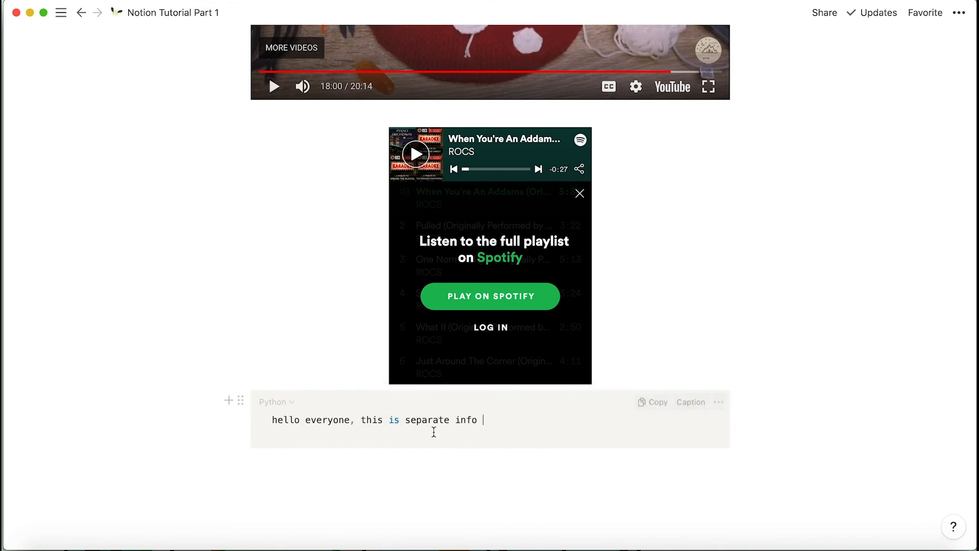
- Insert an empty file block below the code block and dismiss its upload options without choosing a file
{"action": "left_click", "coordinate": [312, 473]}
{"action": "type", "text": "/file"}
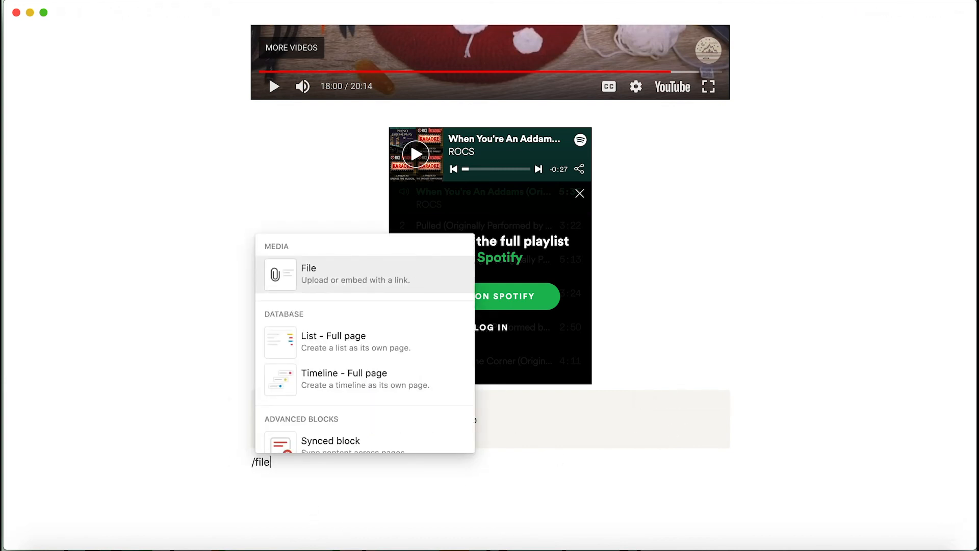
{"action": "left_click", "coordinate": [365, 276]}
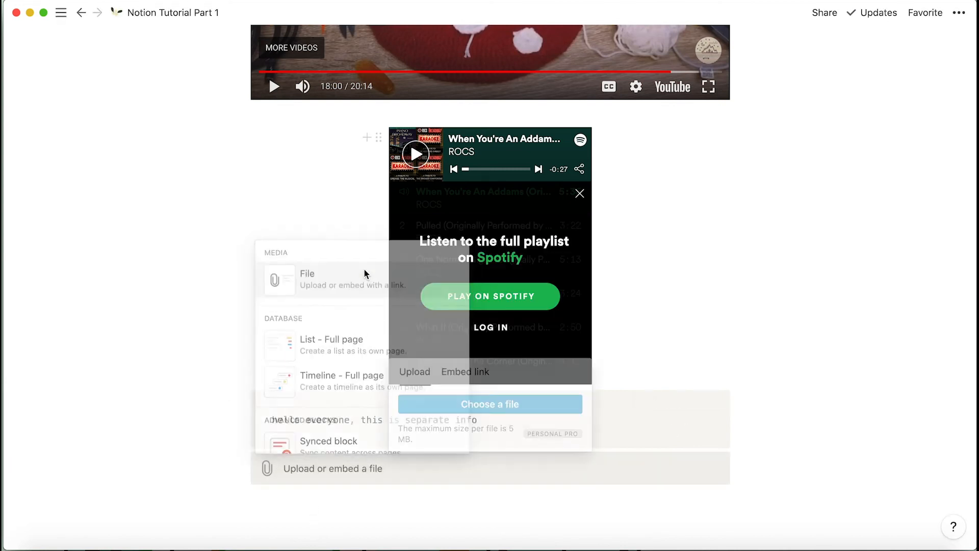
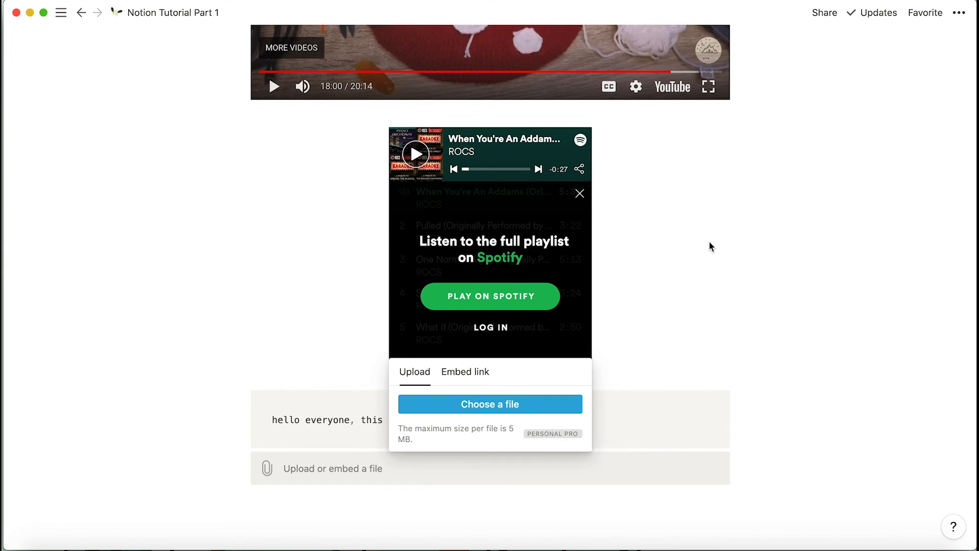
{"action": "left_click", "coordinate": [710, 223]}
- Look through the Unsplash replacement pictures for the image block below the June 2021 timeline, then dismiss them without choosing one
{"action": "scroll", "coordinate": [674, 270], "scroll_direction": "up", "scroll_amount": 10}
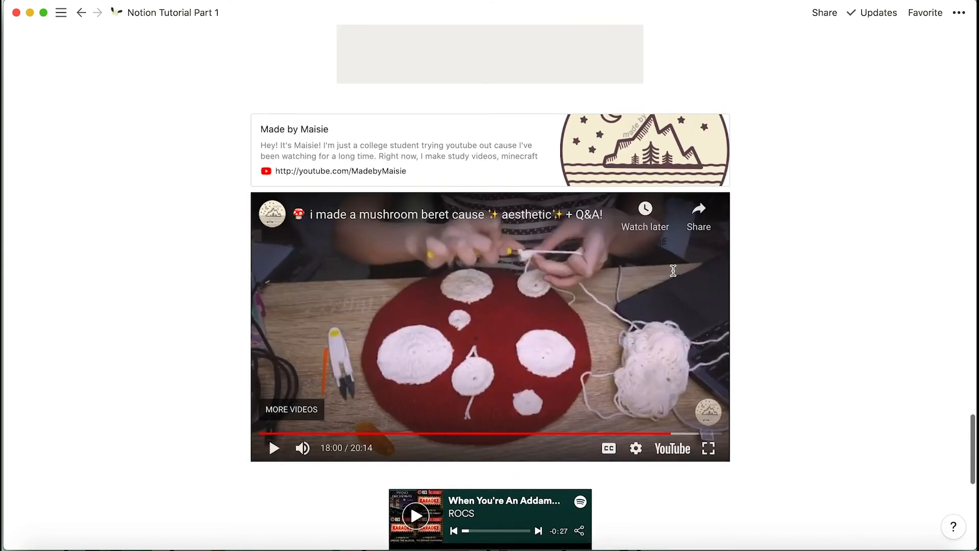
{"action": "scroll", "coordinate": [674, 271], "scroll_direction": "up", "scroll_amount": 3}
{"action": "scroll", "coordinate": [456, 306], "scroll_direction": "up", "scroll_amount": 3}
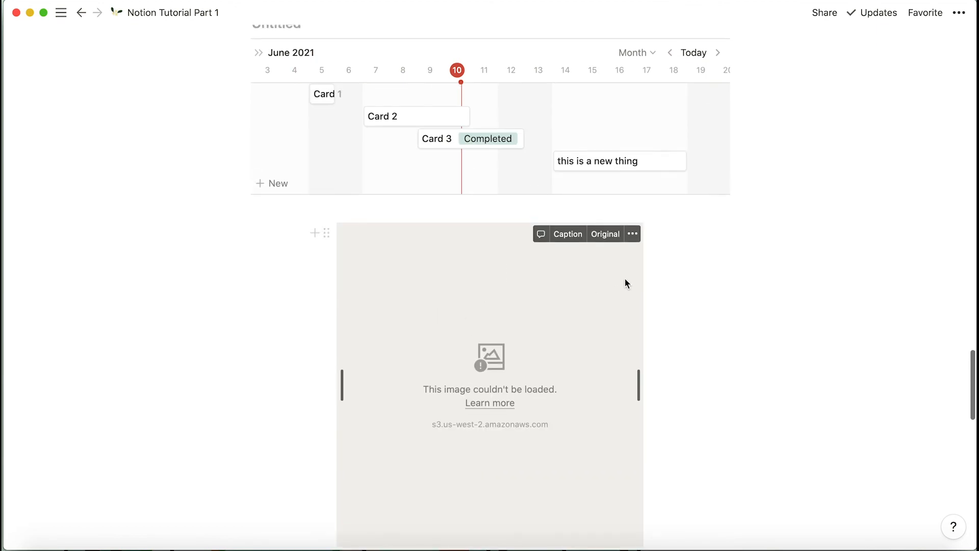
{"action": "left_click", "coordinate": [633, 235]}
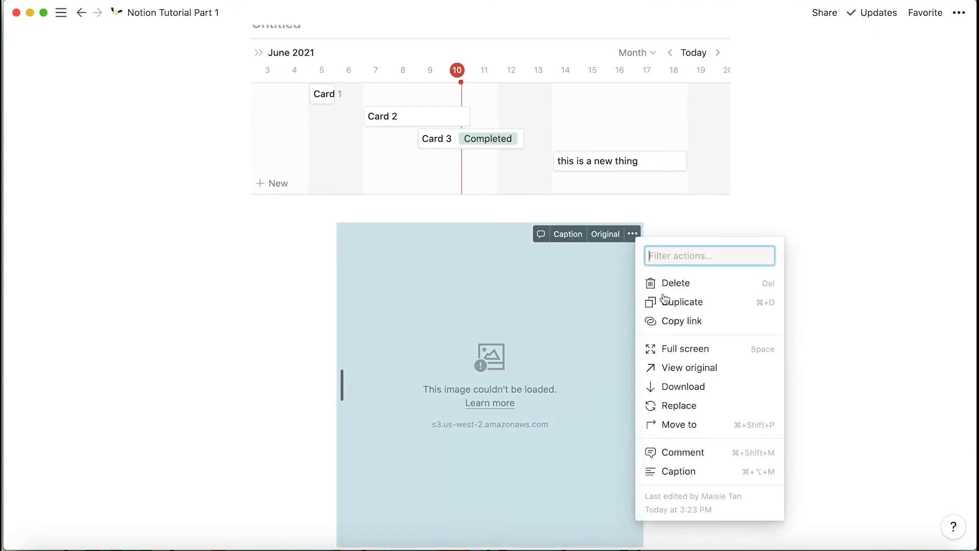
{"action": "left_click", "coordinate": [665, 412]}
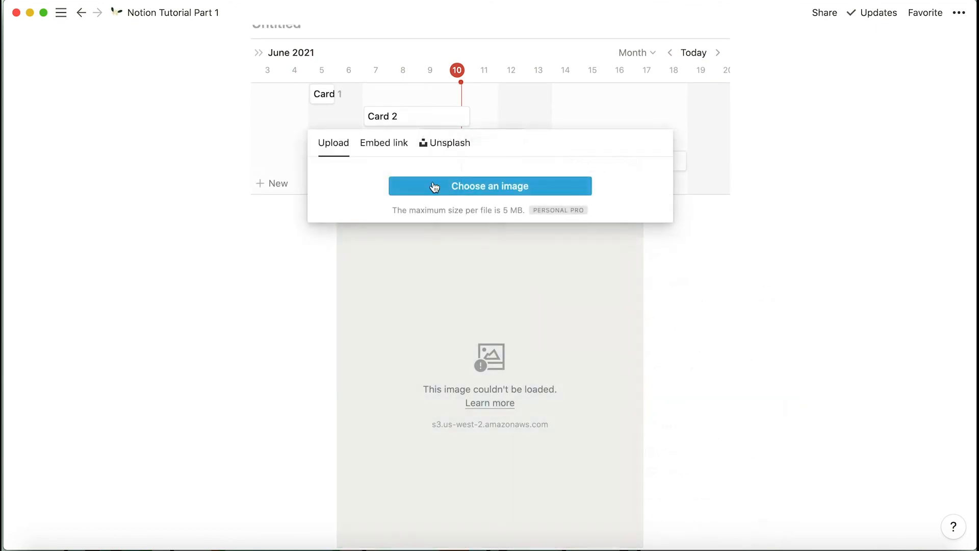
{"action": "left_click", "coordinate": [442, 143]}
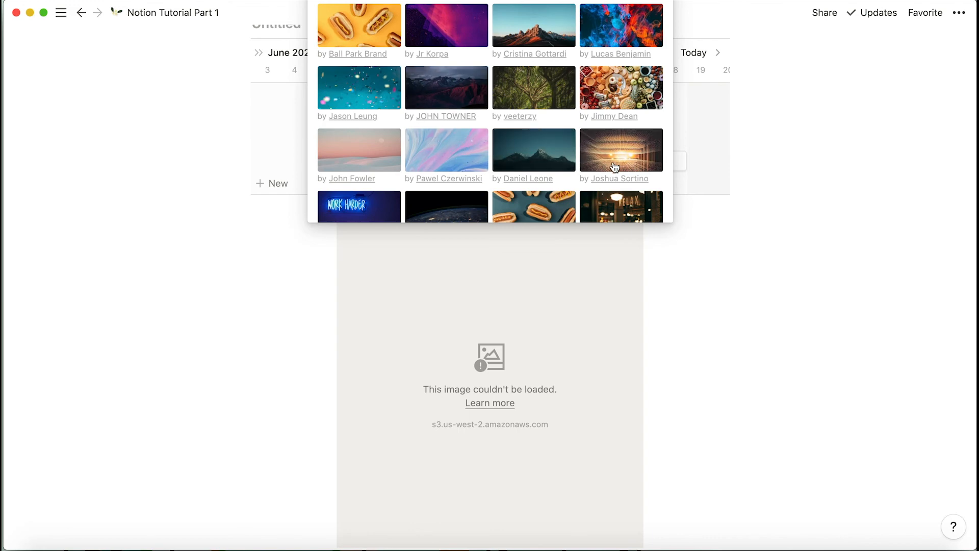
{"action": "scroll", "coordinate": [615, 163], "scroll_direction": "down", "scroll_amount": 3}
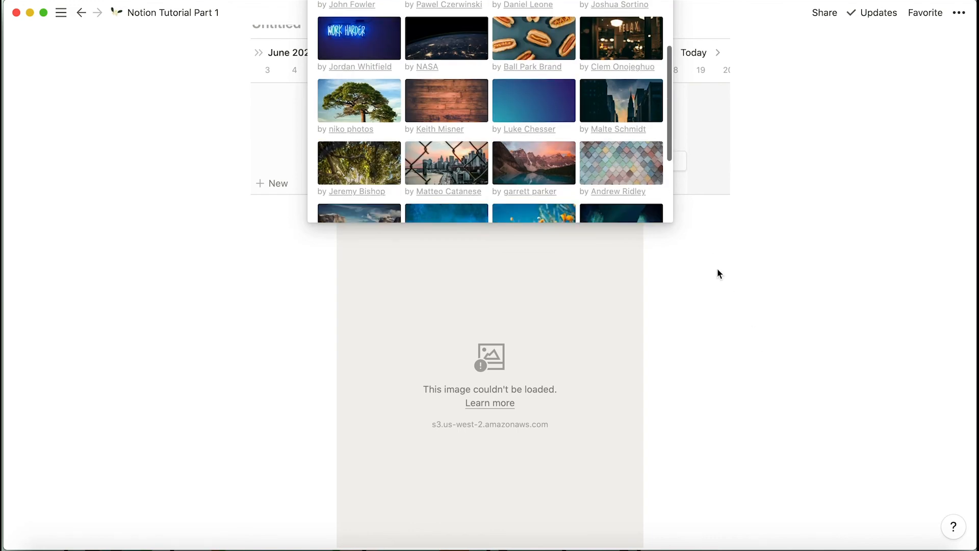
{"action": "left_click", "coordinate": [664, 312]}
- Add the line "this is supposed to be bold" below the file block, formatted bold with Markdown asterisks
{"action": "scroll", "coordinate": [562, 271], "scroll_direction": "down", "scroll_amount": 15}
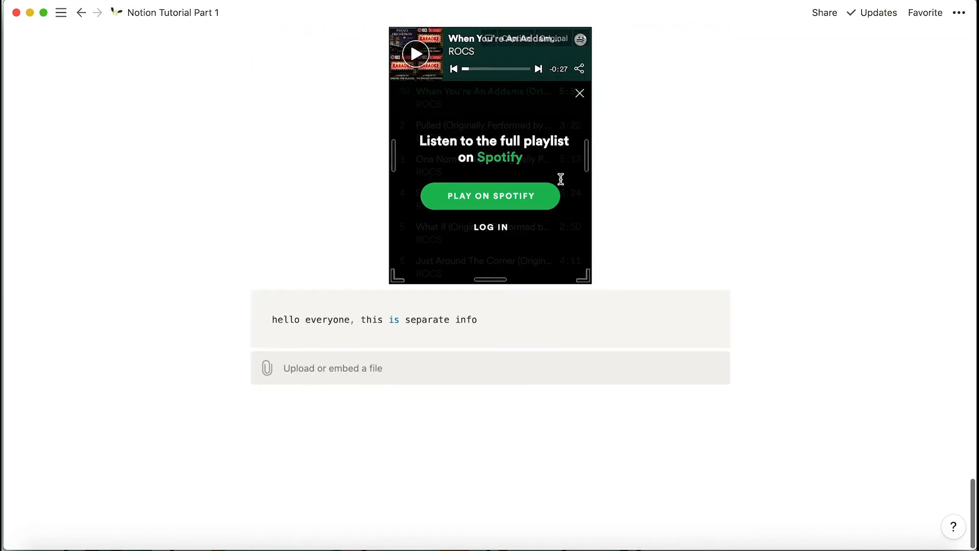
{"action": "left_click", "coordinate": [444, 422]}
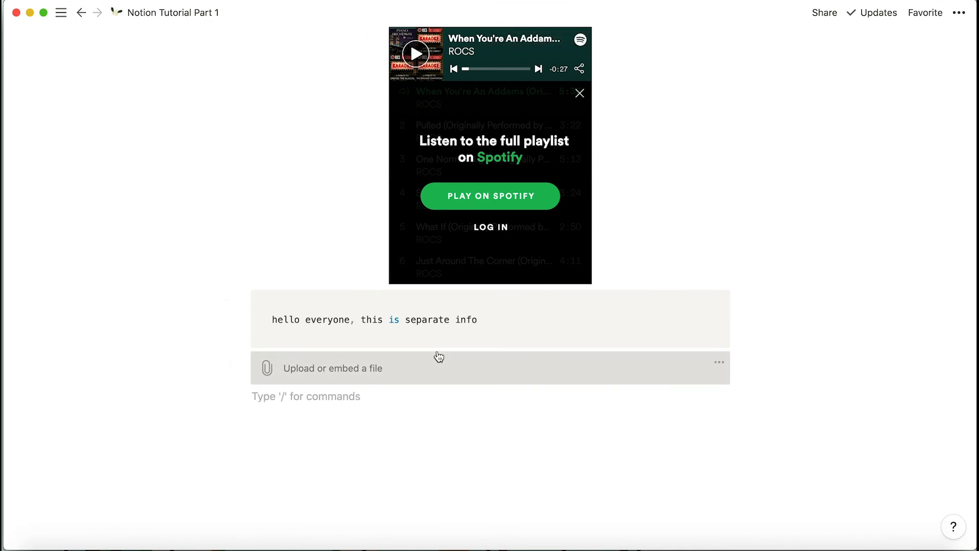
{"action": "key", "text": "Return"}
{"action": "scroll", "coordinate": [316, 325], "scroll_direction": "down", "scroll_amount": 1}
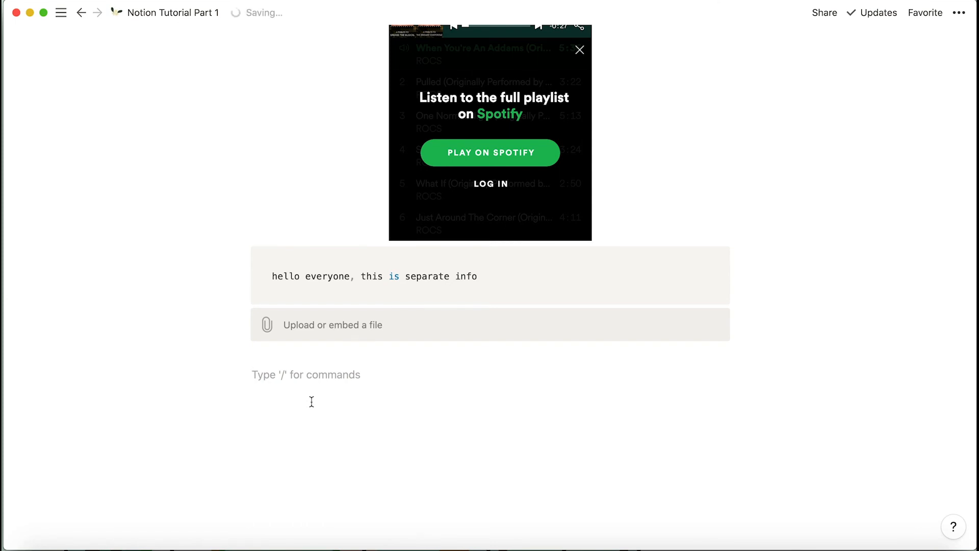
{"action": "type", "text": "*"}
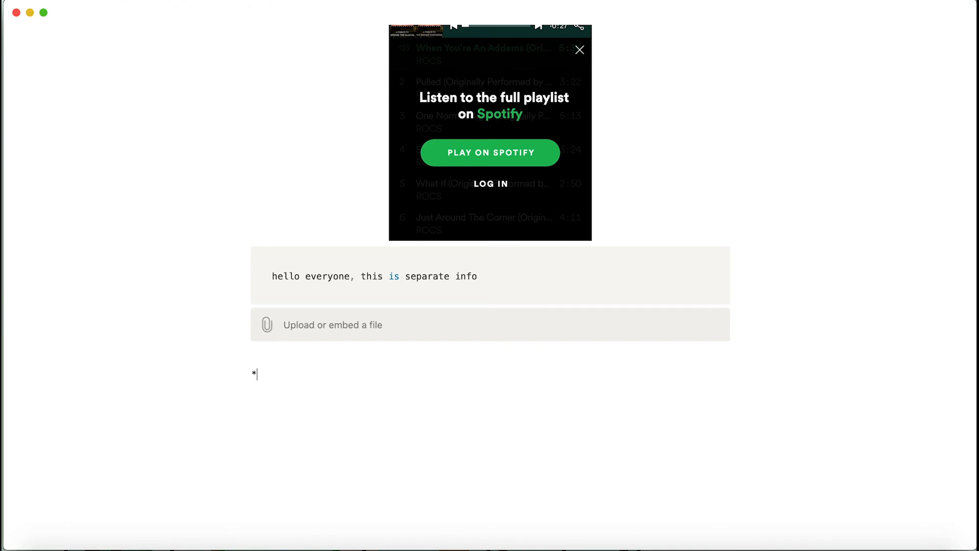
{"action": "type", "text": "*this is supposed to be bold**"}
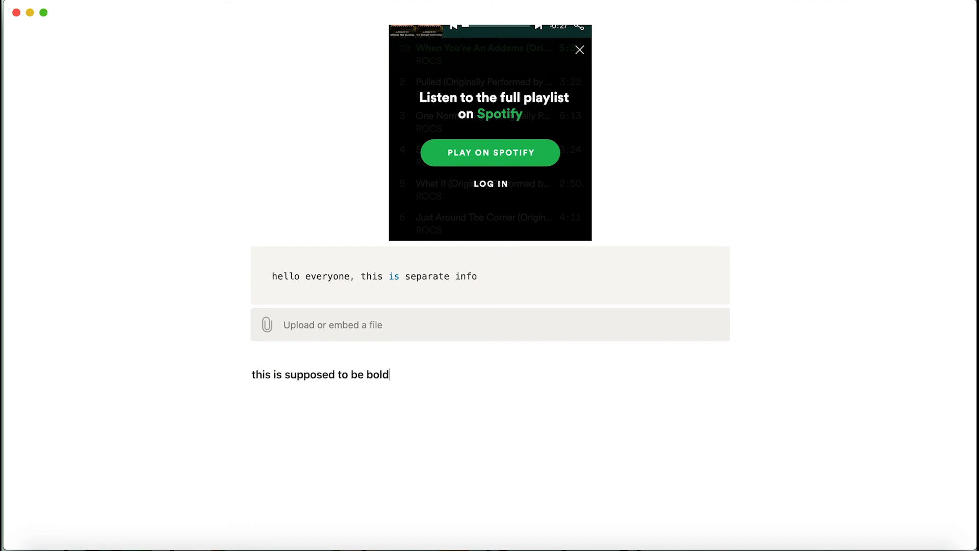
- Add the line "this is supposed to be italicized" below the bold text, formatted italic with Markdown asterisks
{"action": "key", "text": "Return"}
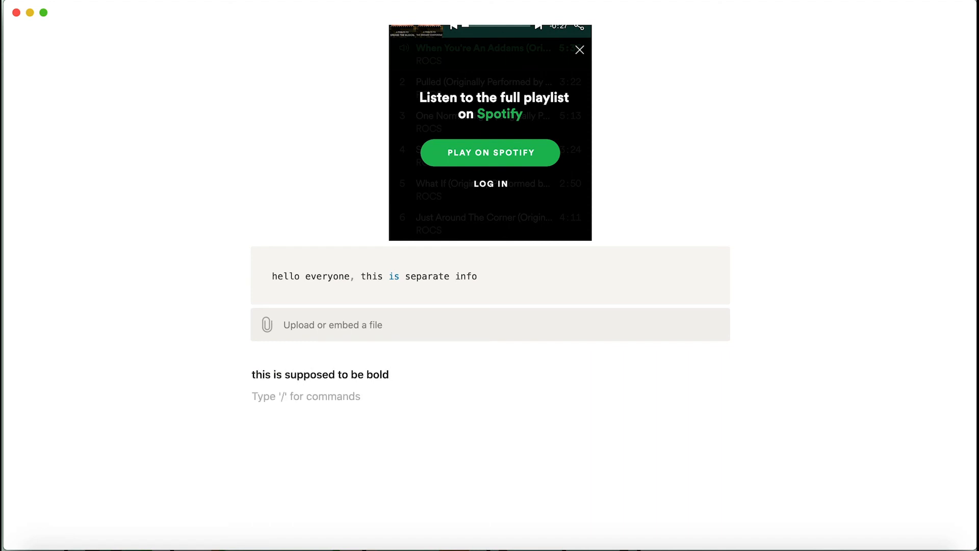
{"action": "type", "text": "*"}
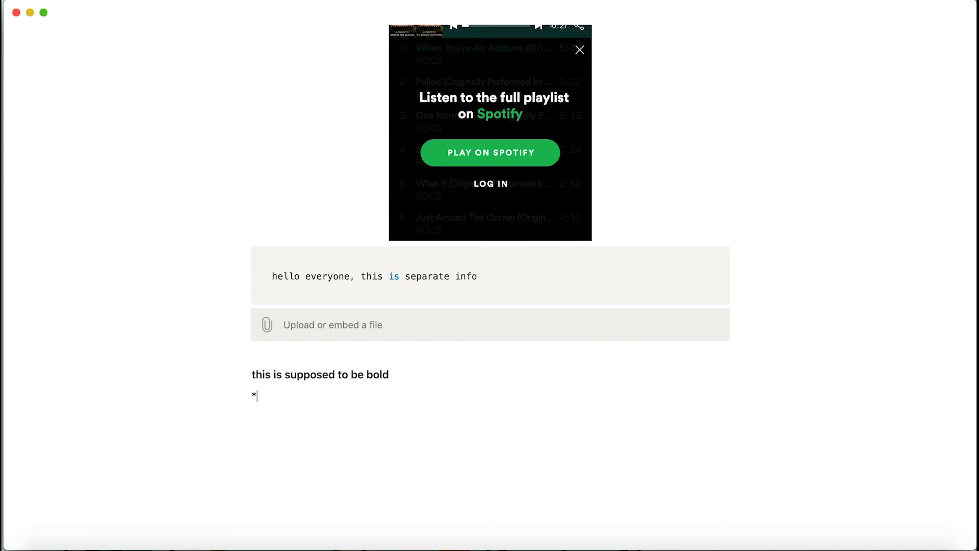
{"action": "type", "text": "this is supposed to be i"}
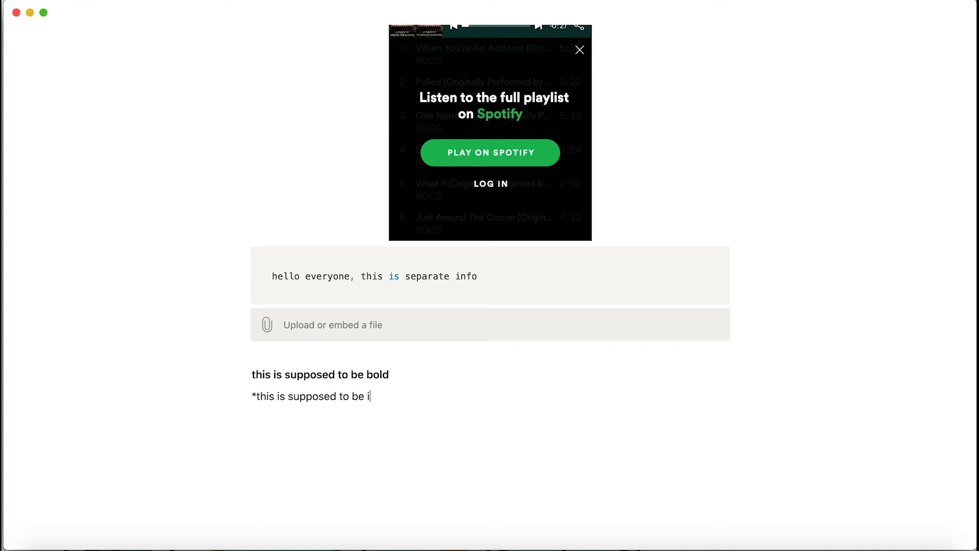
{"action": "type", "text": "talicized"}
{"action": "type", "text": "*"}
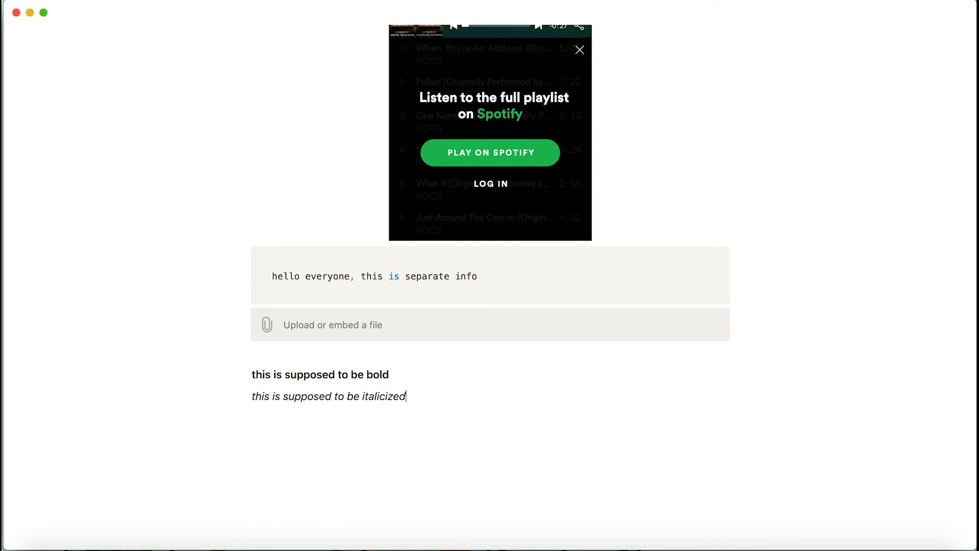
- Add the line "this is code" below the italic text, formatted as inline code with Markdown backticks
{"action": "key", "text": "Return"}
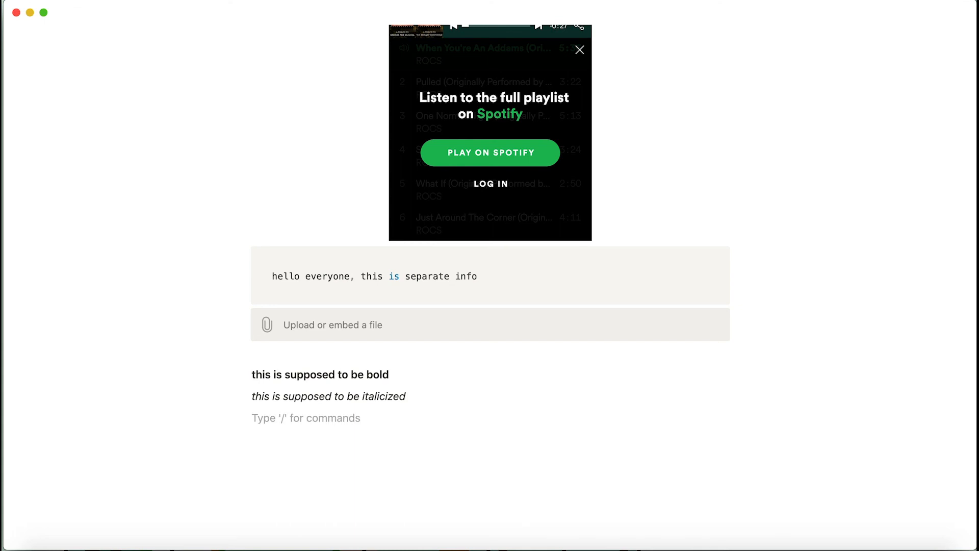
{"action": "type", "text": "`"}
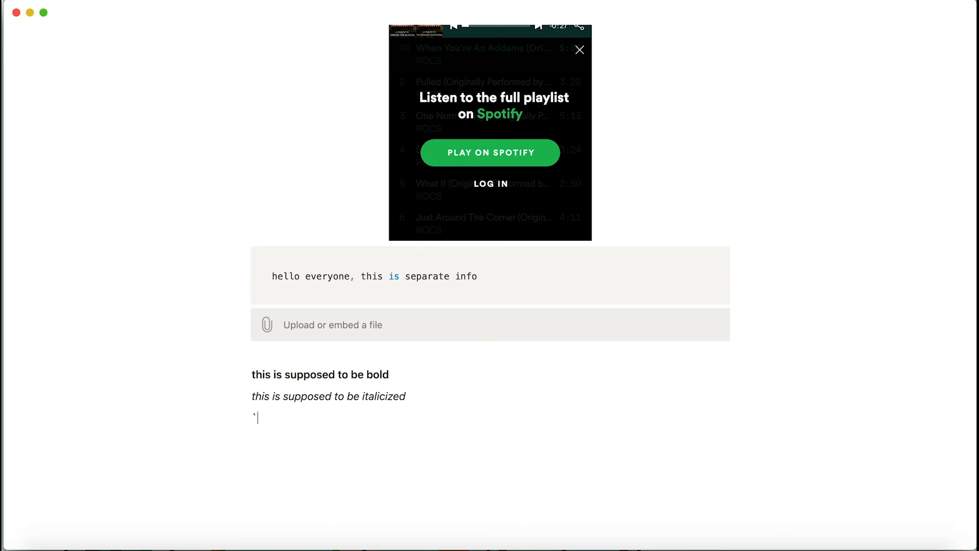
{"action": "type", "text": "this is code`"}
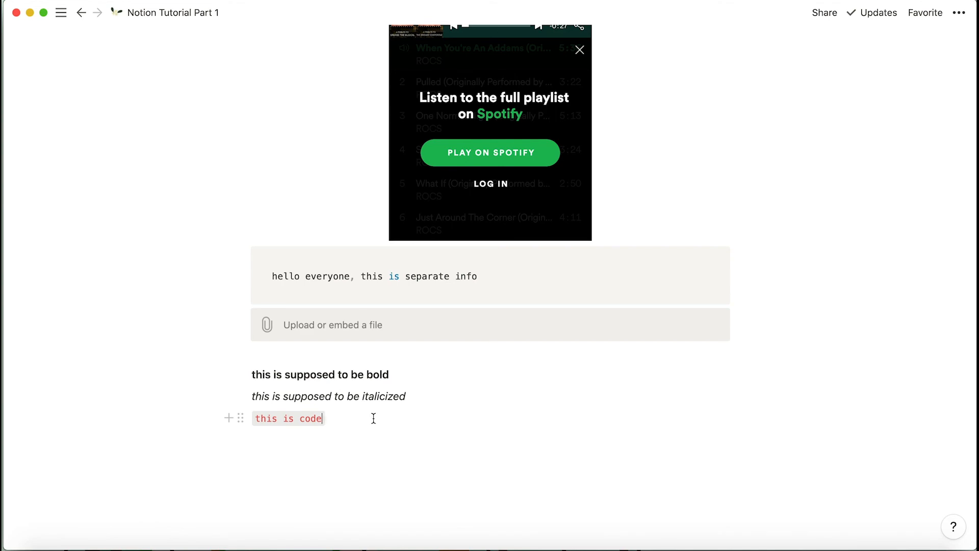
{"action": "scroll", "coordinate": [354, 234], "scroll_direction": "up", "scroll_amount": 5}
{"action": "scroll", "coordinate": [354, 235], "scroll_direction": "down", "scroll_amount": 3}
{"action": "scroll", "coordinate": [354, 236], "scroll_direction": "down", "scroll_amount": 3}
- Add the line "cross this out" below the inline code, struck through with Markdown tildes, and start a new line
{"action": "key", "text": "Return"}
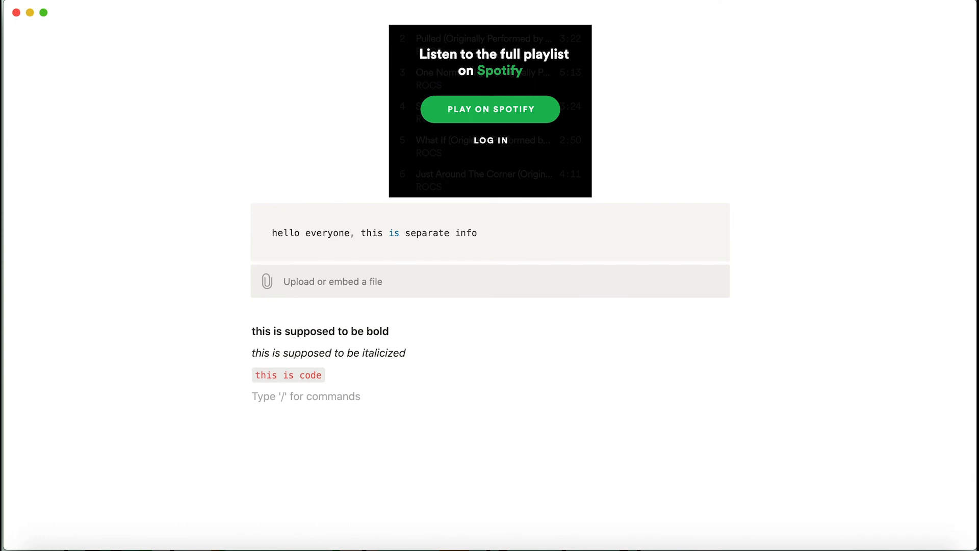
{"action": "type", "text": "~cross this out"}
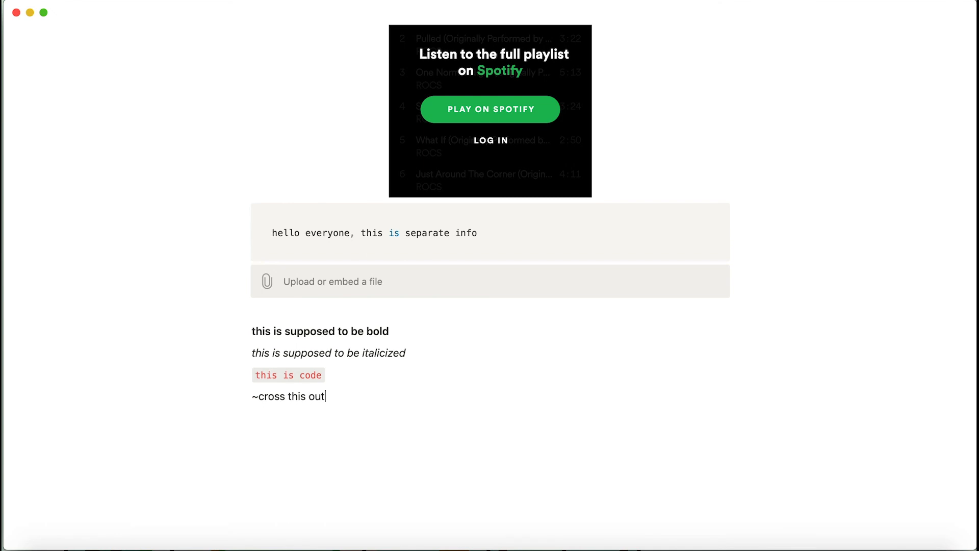
{"action": "type", "text": "~"}
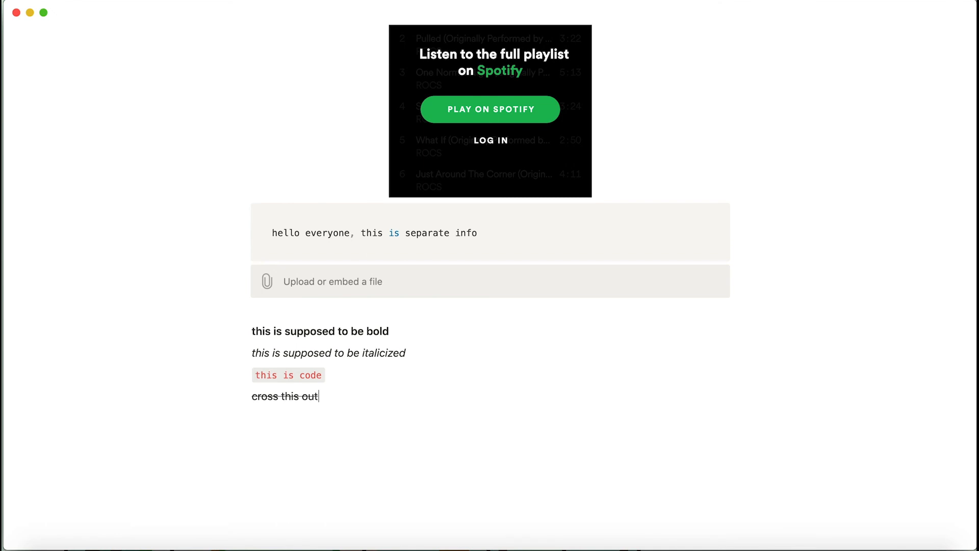
{"action": "key", "text": "Return"}
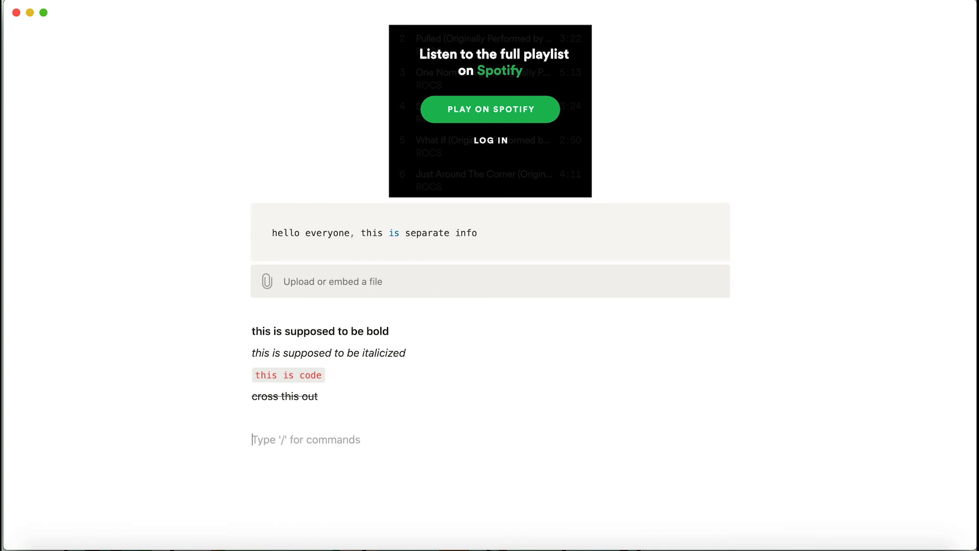
- Browse the basic block types in the empty line below the struck-through text, then close the list and clear the slash
{"action": "scroll", "coordinate": [387, 360], "scroll_direction": "down", "scroll_amount": 2}
{"action": "type", "text": "/"}
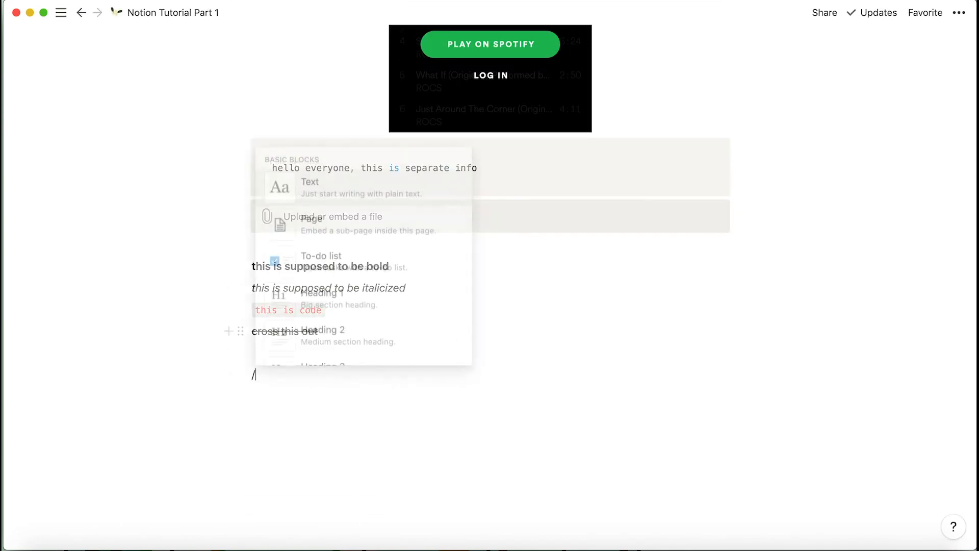
{"action": "key", "text": "Down"}
{"action": "key", "text": "Down"}
{"action": "key", "text": "Down"}
{"action": "key", "text": "Down"}
{"action": "key", "text": "Down"}
{"action": "key", "text": "Down"}
{"action": "key", "text": "Down"}
{"action": "key", "text": "Down"}
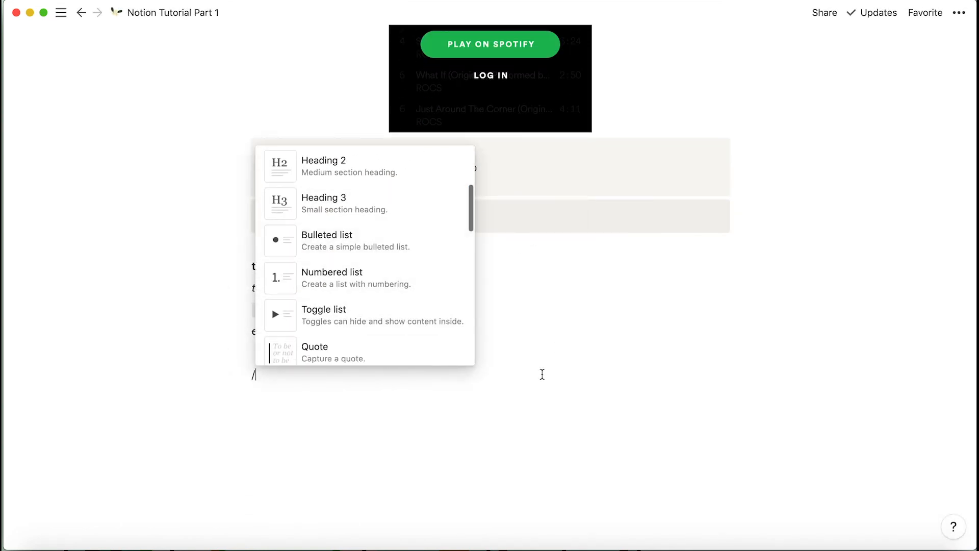
{"action": "key", "text": "Escape"}
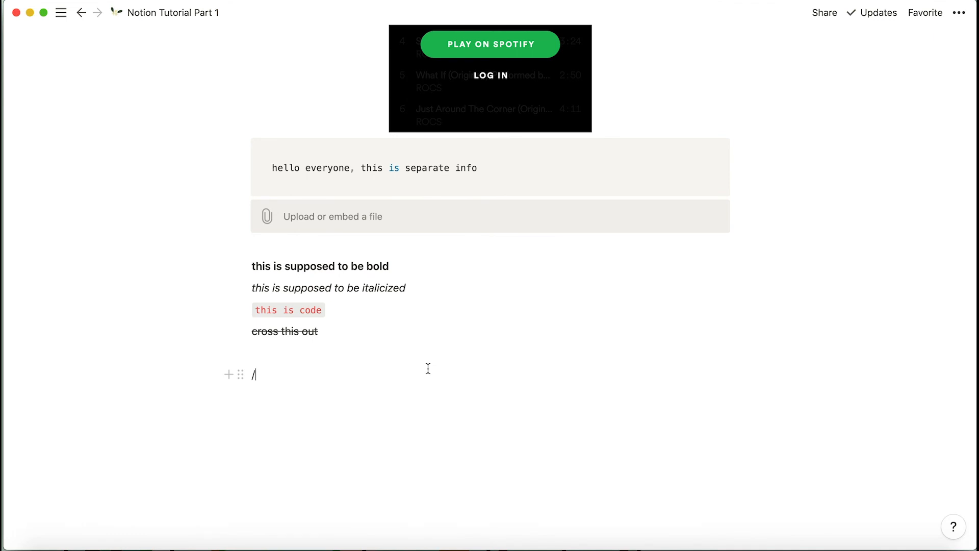
{"action": "key", "text": "BackSpace"}
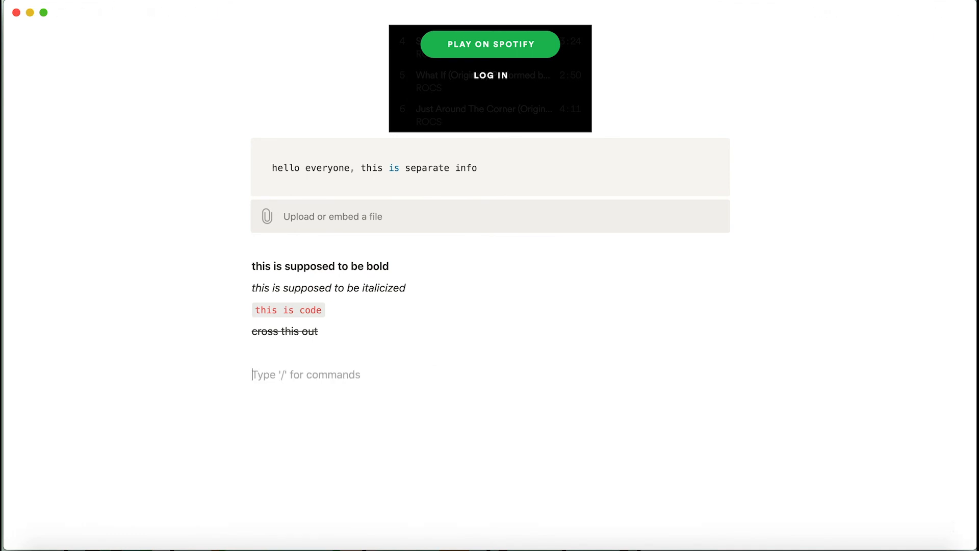
{"action": "type", "text": "-"}
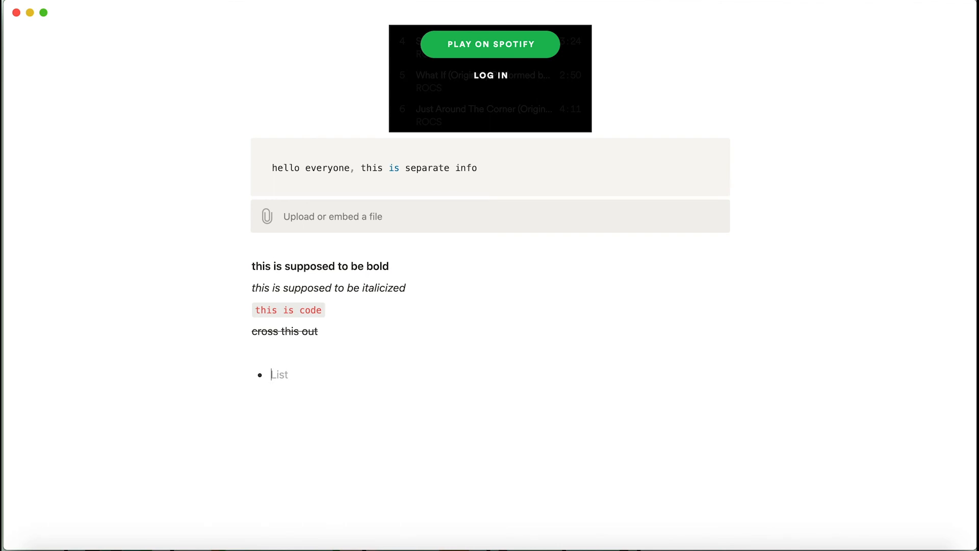
{"action": "key", "text": "BackSpace"}
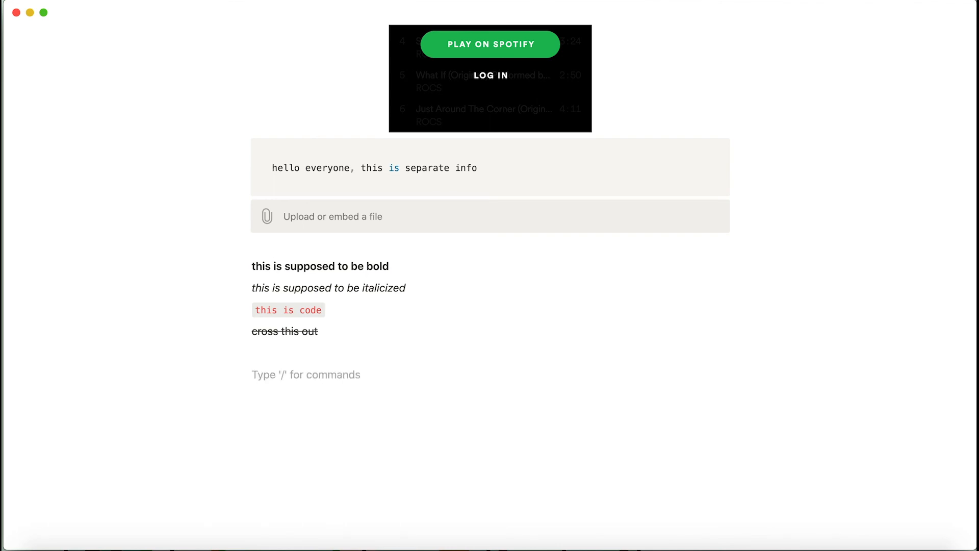
{"action": "type", "text": "-"}
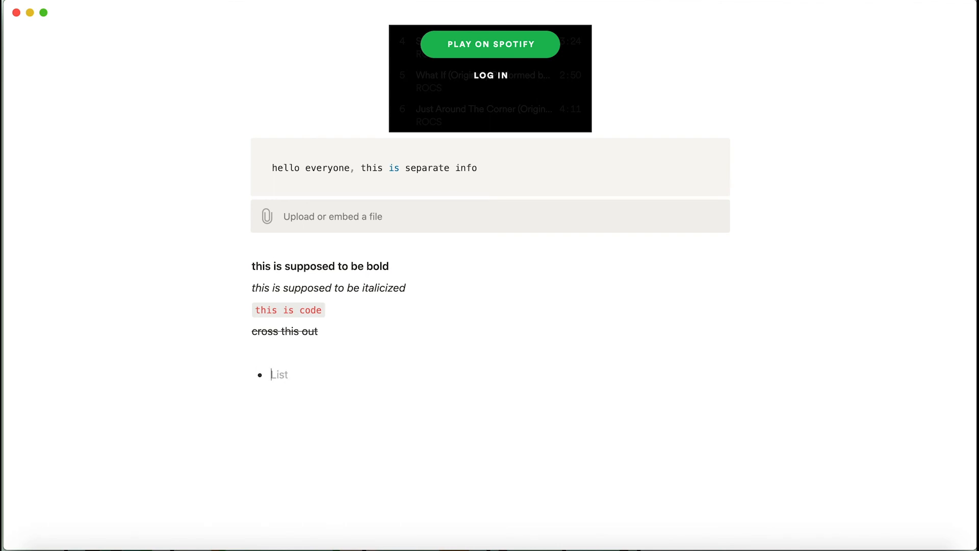
{"action": "key", "text": "BackSpace"}
{"action": "type", "text": "-"}
{"action": "key", "text": "BackSpace"}
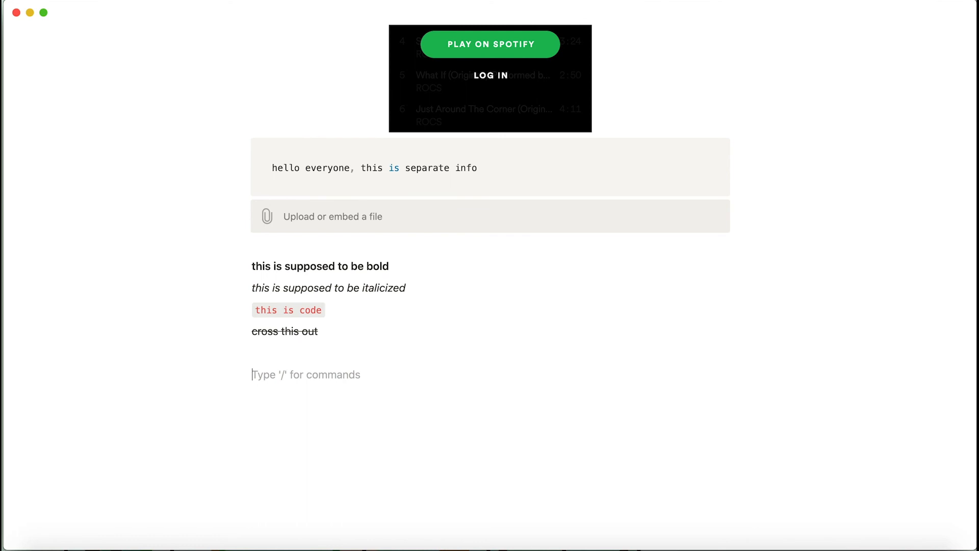
- Add a Markdown bulleted item "if you have notes it's here" below the struck-through text, then end the list, leaving a blank line
{"action": "type", "text": "- "}
{"action": "type", "text": "if you have notes"}
{"action": "type", "text": " it's here"}
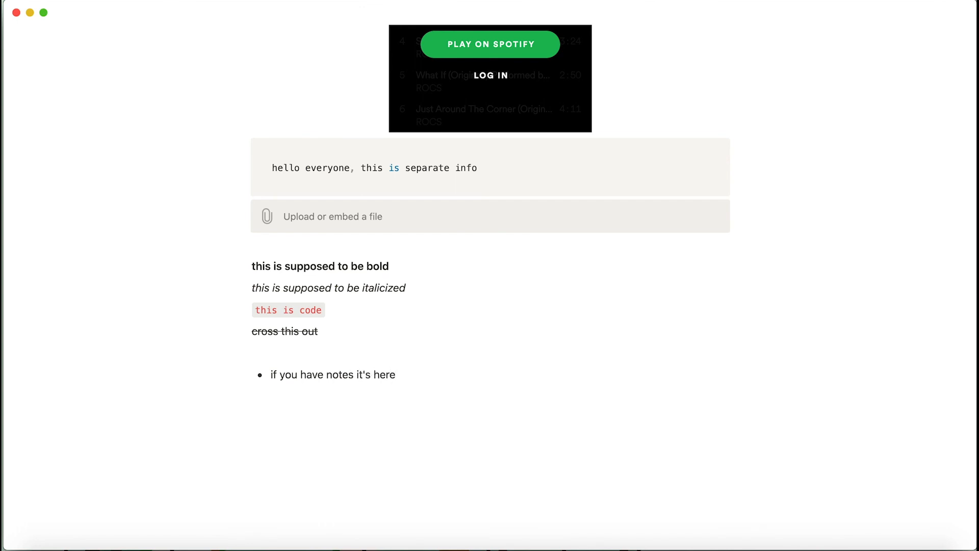
{"action": "key", "text": "Return"}
{"action": "key", "text": "Tab"}
{"action": "key", "text": "shift+Tab"}
{"action": "key", "text": "Return"}
{"action": "key", "text": "Return"}
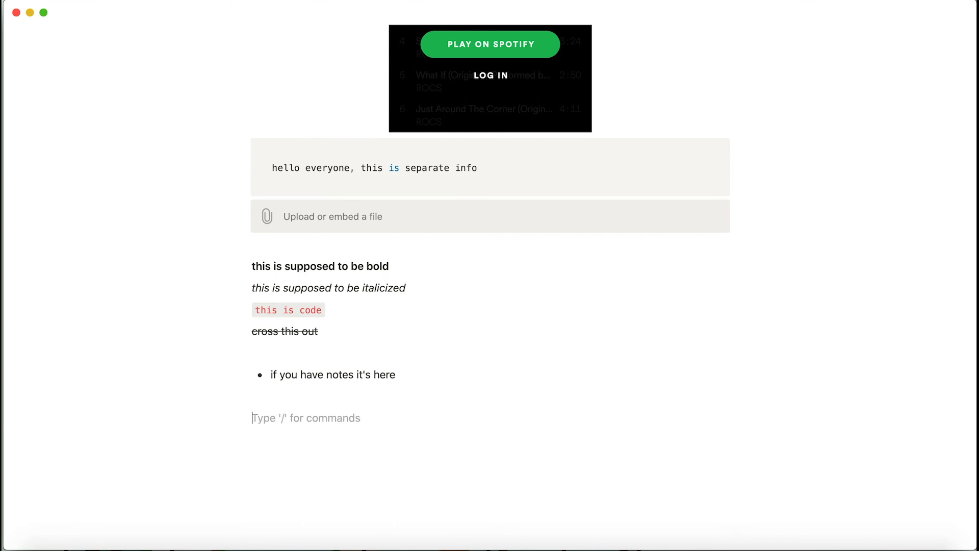
- Add a to-do item "to do shortcut" with the Markdown bracket shortcut, toggle its checkbox on and off, and end the list
{"action": "type", "text": "[]"}
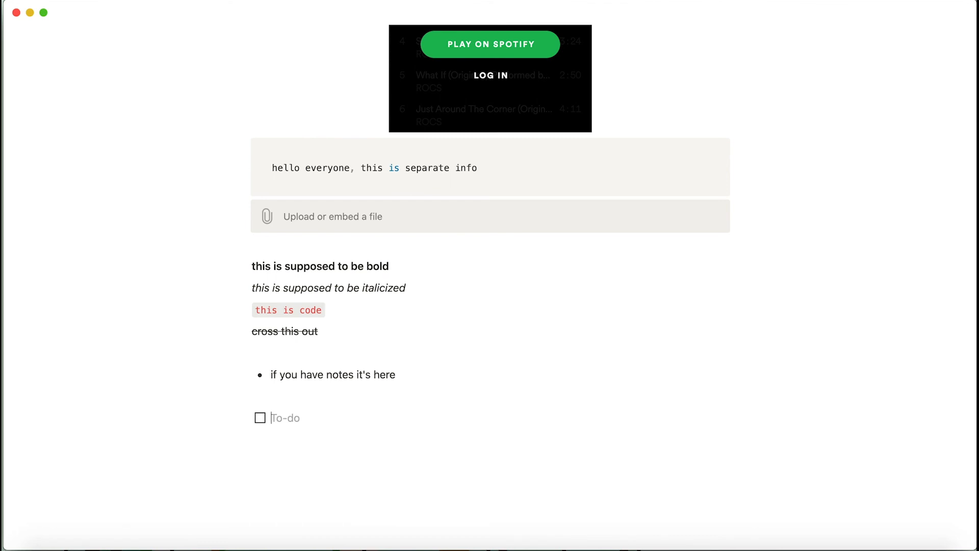
{"action": "type", "text": "to do shortcut"}
{"action": "key", "text": "Return"}
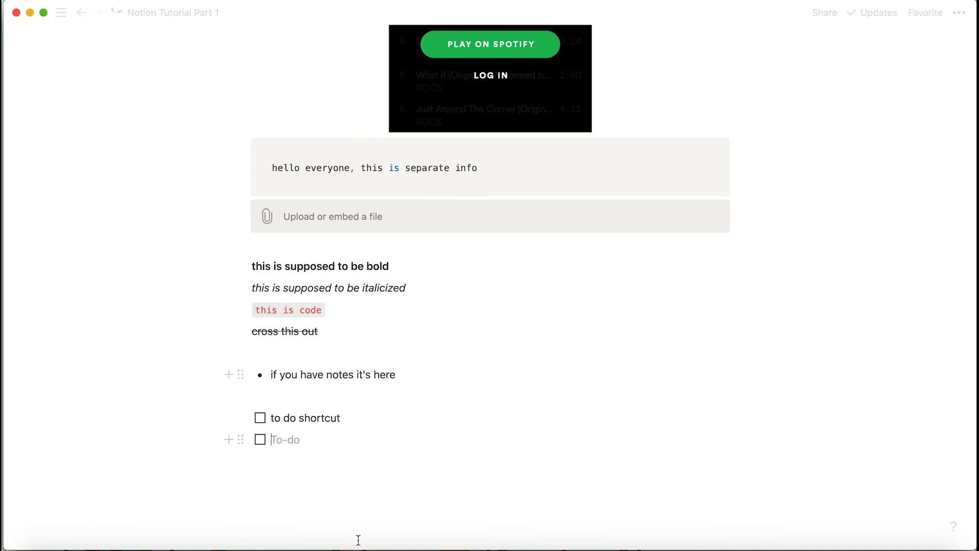
{"action": "left_click", "coordinate": [261, 418]}
{"action": "left_click", "coordinate": [260, 418]}
{"action": "key", "text": "BackSpace"}
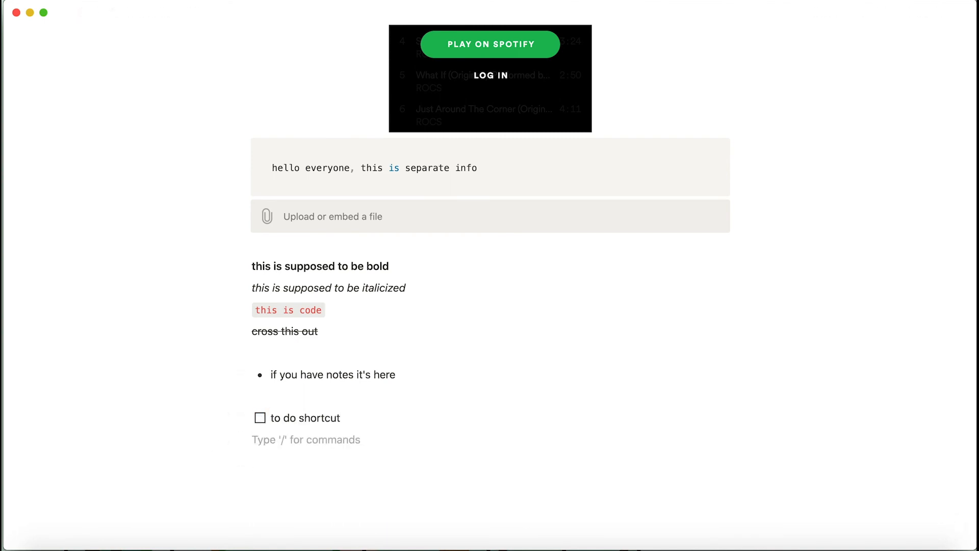
- Try the Markdown numbered list shortcut below the to-do item, then revert it to plain text and add a line
{"action": "type", "text": "1."}
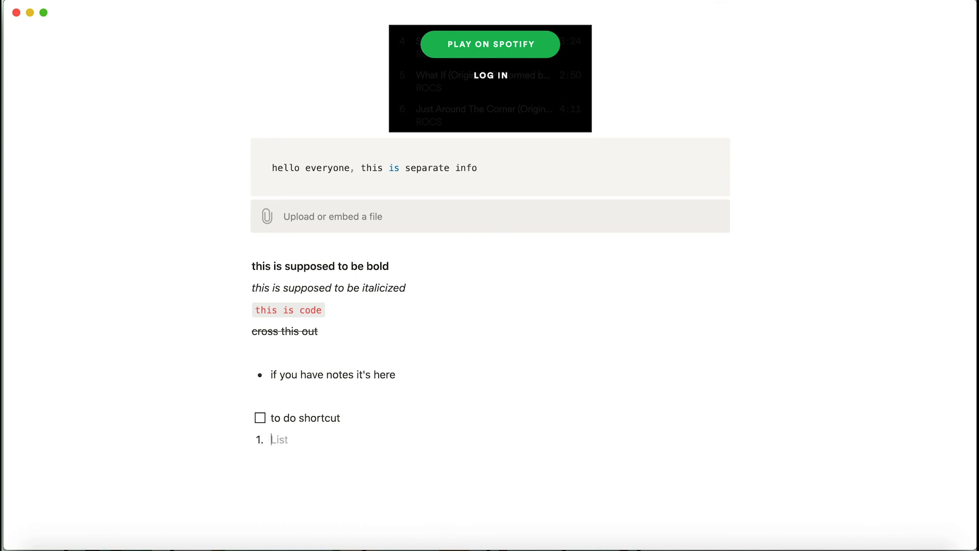
{"action": "key", "text": "BackSpace"}
{"action": "key", "text": "Return"}
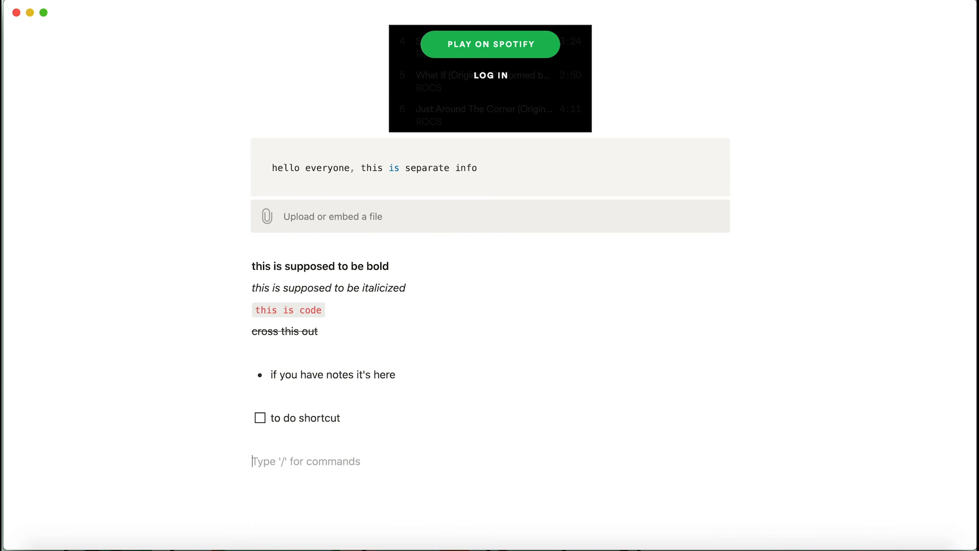
- Try the Markdown shortcuts for Heading 1, Heading 2 and Heading 3 in the empty line, then remove the heading and the extra line
{"action": "type", "text": "#"}
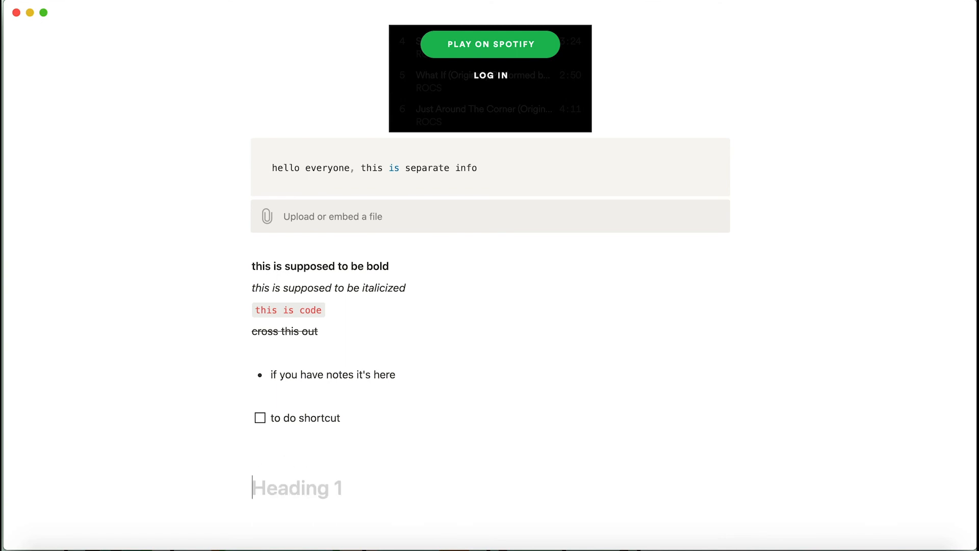
{"action": "key", "text": "BackSpace"}
{"action": "type", "text": "##"}
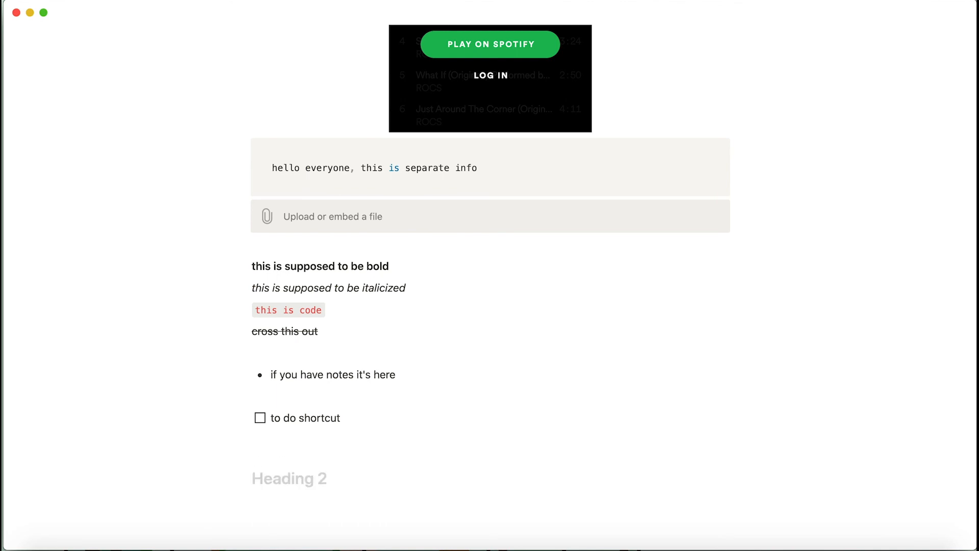
{"action": "key", "text": "BackSpace"}
{"action": "type", "text": "###"}
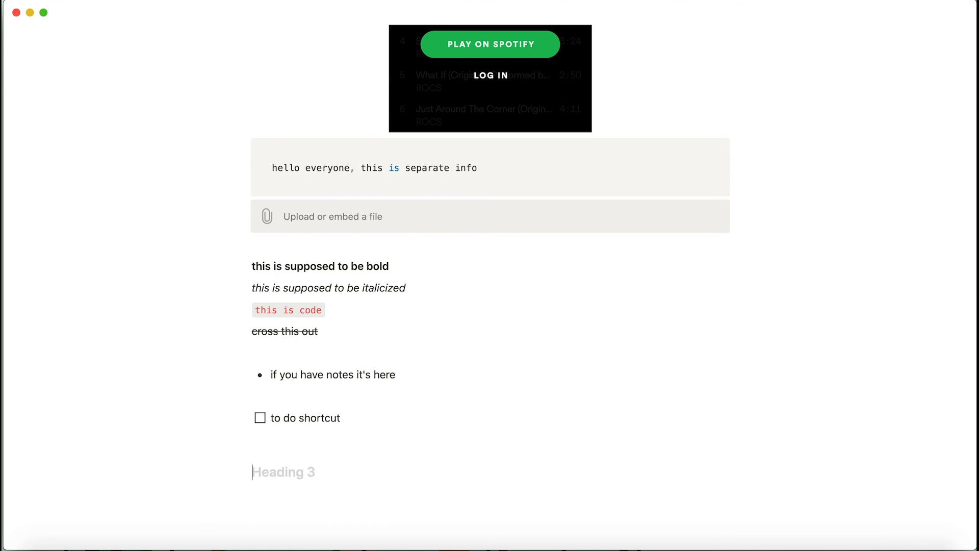
{"action": "key", "text": "BackSpace"}
{"action": "key", "text": "BackSpace"}
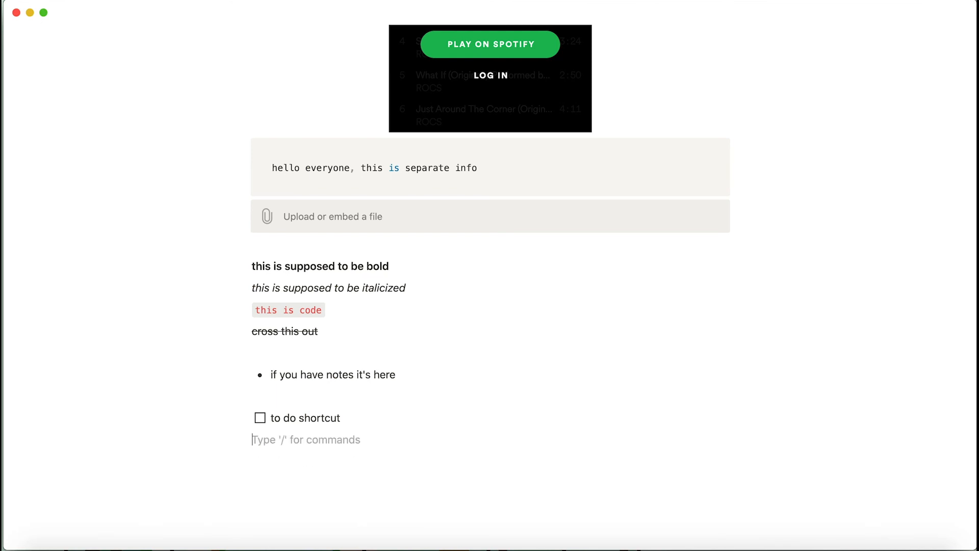
- Try the Markdown ">" shortcut and the quotation-mark quote shortcut below the to-do item, clearing the line after each
{"action": "type", "text": ">"}
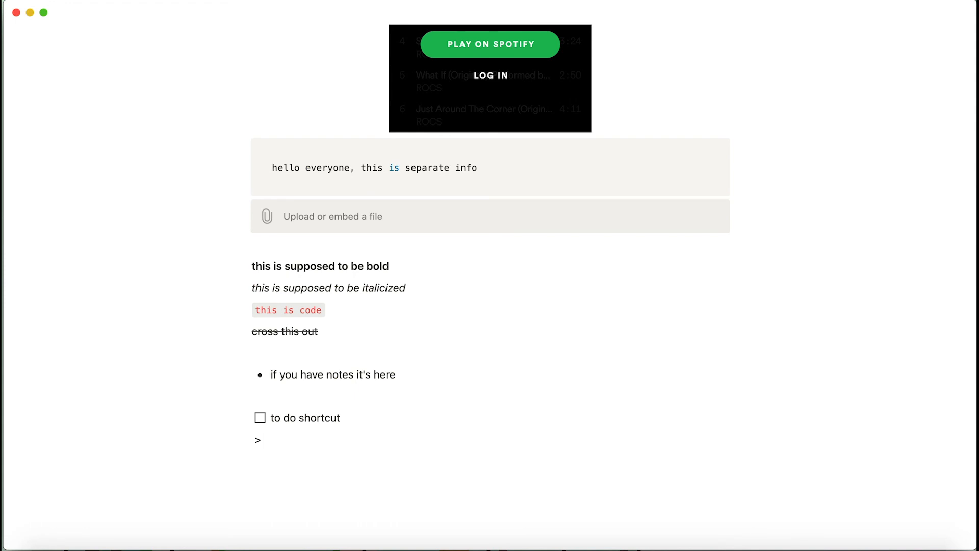
{"action": "key", "text": "BackSpace"}
{"action": "type", "text": ">"}
{"action": "key", "text": "BackSpace"}
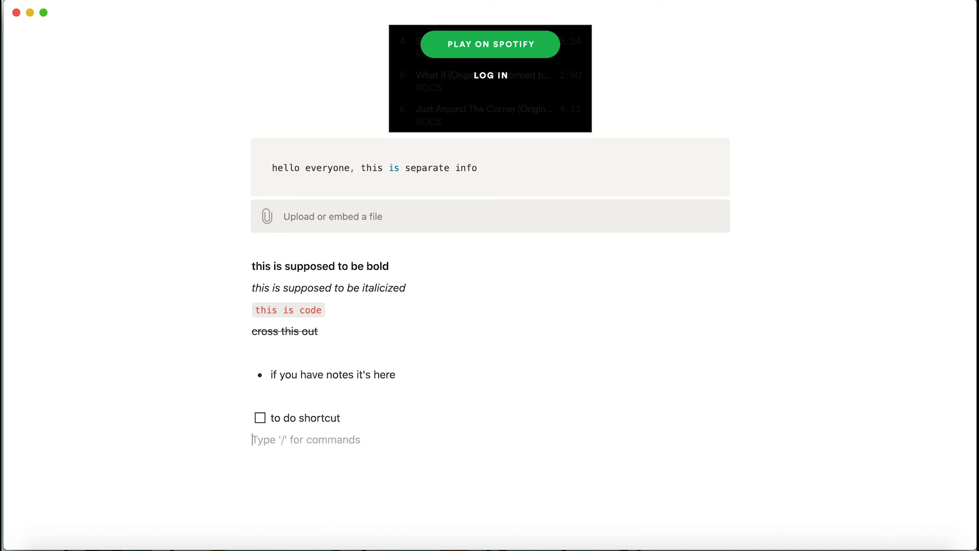
{"action": "type", "text": "\""}
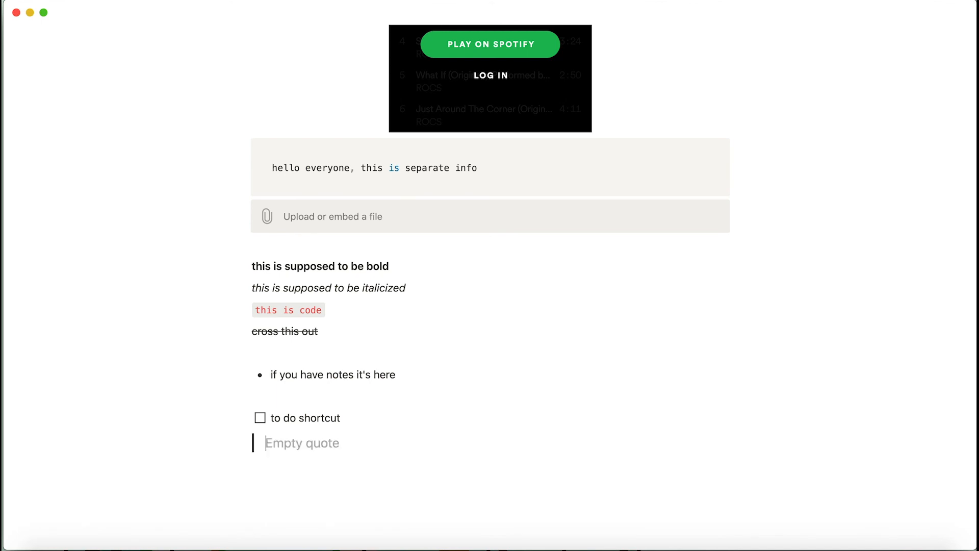
{"action": "key", "text": "BackSpace"}
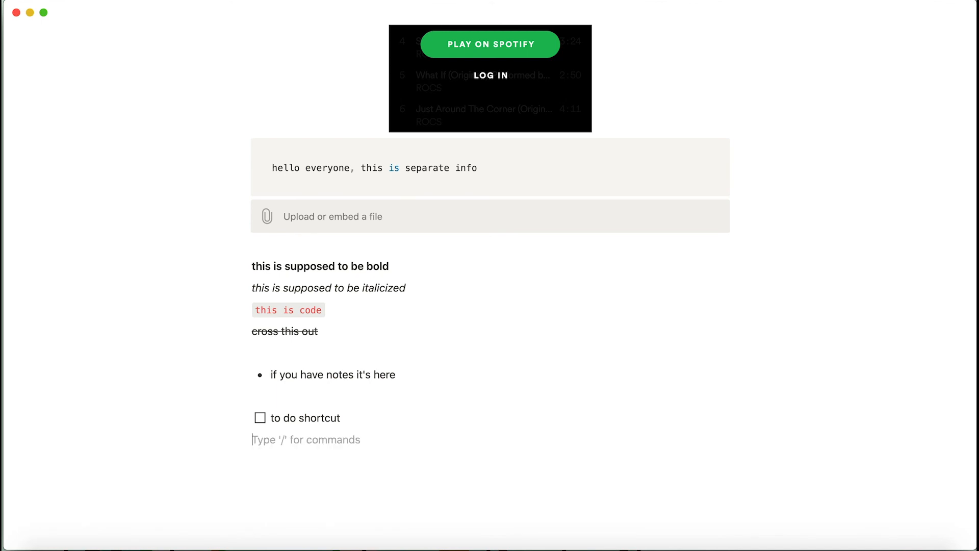
- Set the block color of the bulleted item "if you have notes it's here" to Purple
{"action": "scroll", "coordinate": [435, 342], "scroll_direction": "down", "scroll_amount": 3}
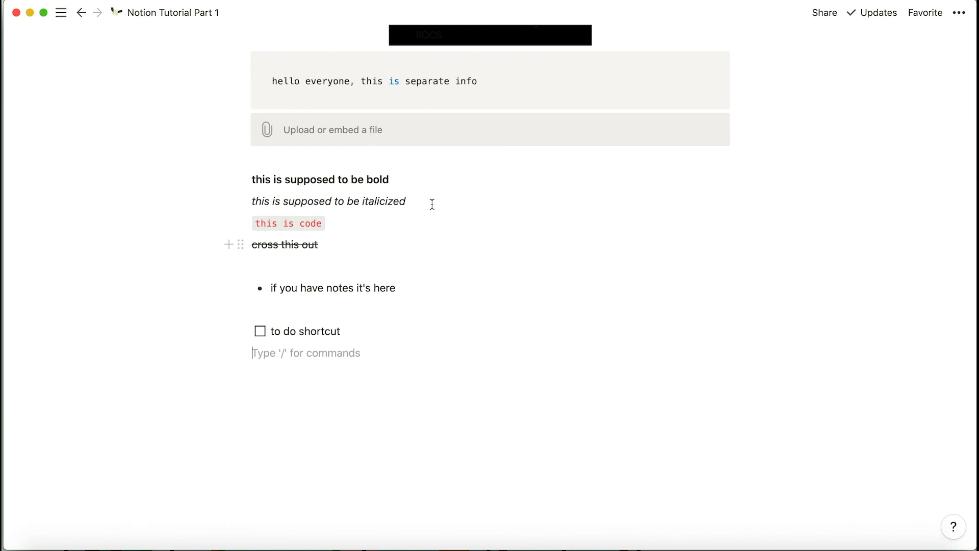
{"action": "left_click_drag", "start_coordinate": [407, 288], "coordinate": [266, 284]}
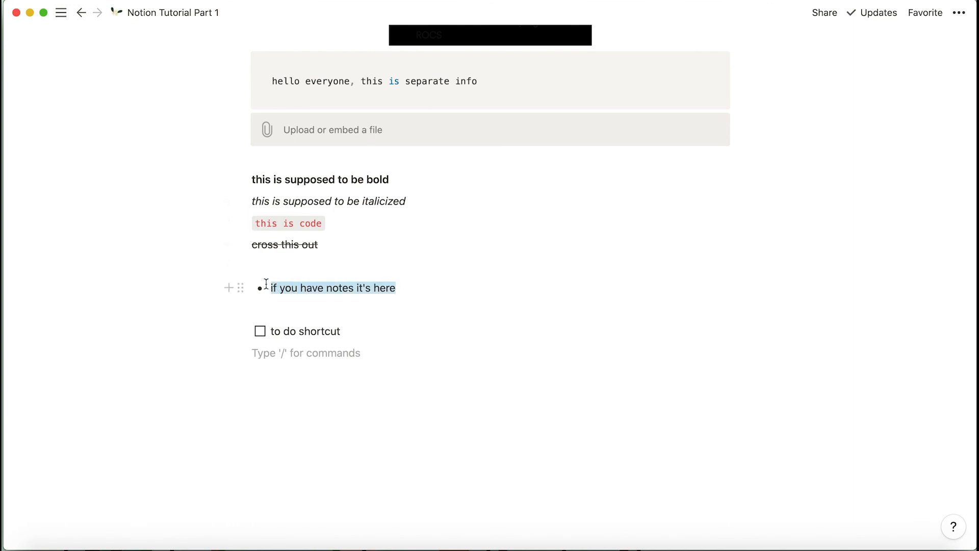
{"action": "left_click", "coordinate": [298, 288]}
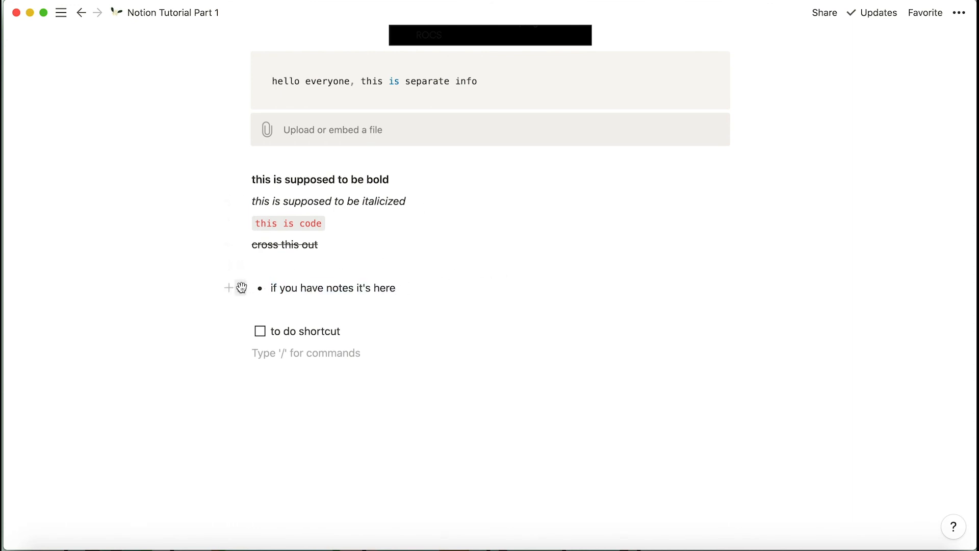
{"action": "left_click", "coordinate": [240, 288]}
{"action": "mouse_move", "coordinate": [185, 378]}
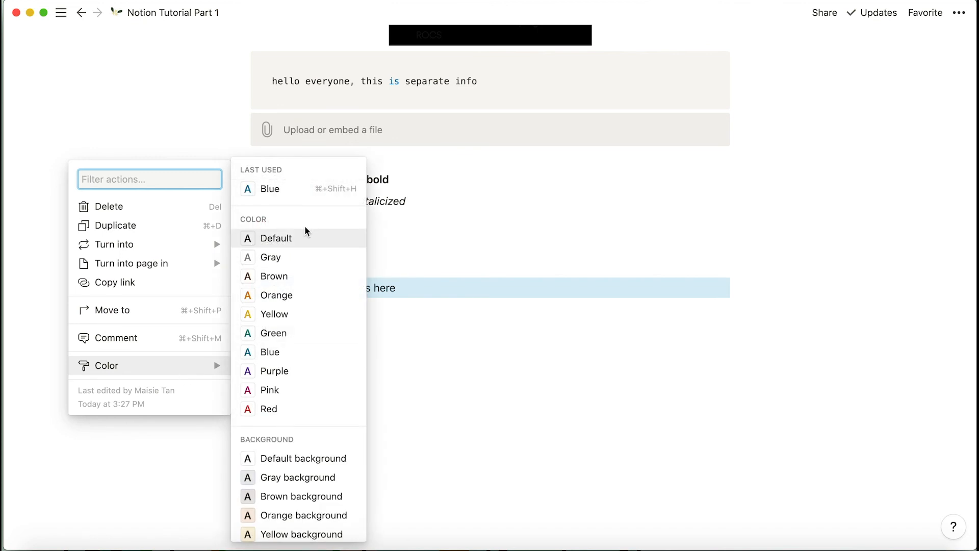
{"action": "left_click", "coordinate": [306, 373]}
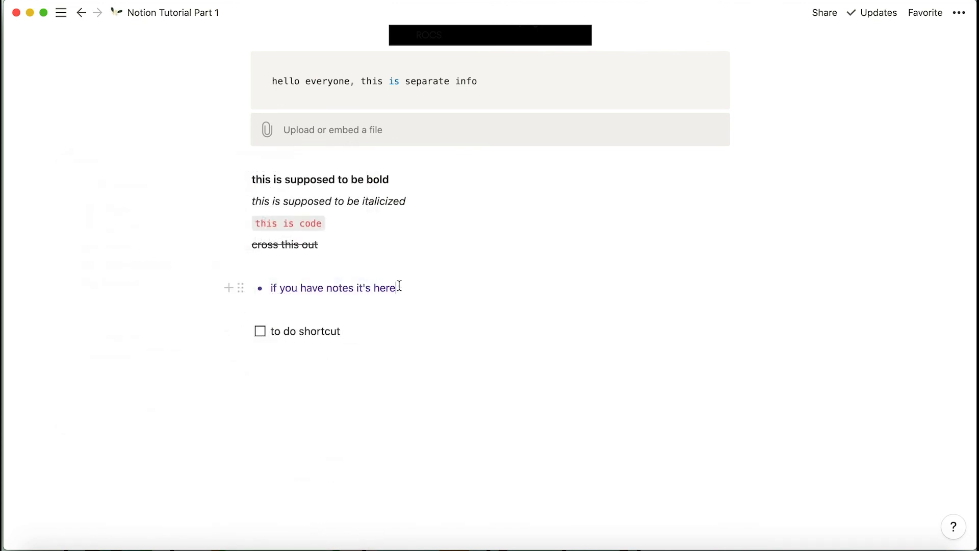
- Give the bulleted item "if you have notes it's here" a Green background
{"action": "left_click", "coordinate": [241, 288]}
{"action": "mouse_move", "coordinate": [164, 367]}
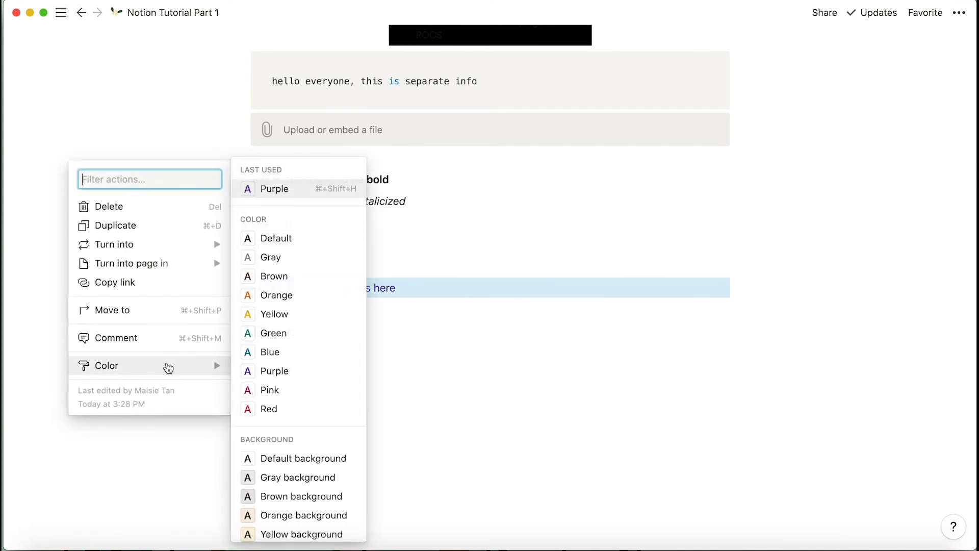
{"action": "scroll", "coordinate": [318, 453], "scroll_direction": "down", "scroll_amount": 3}
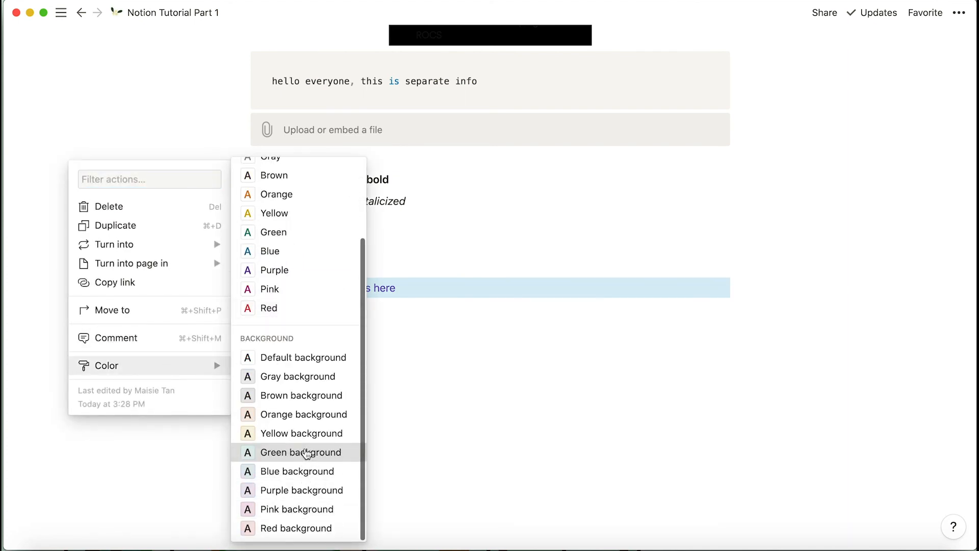
{"action": "left_click", "coordinate": [306, 453]}
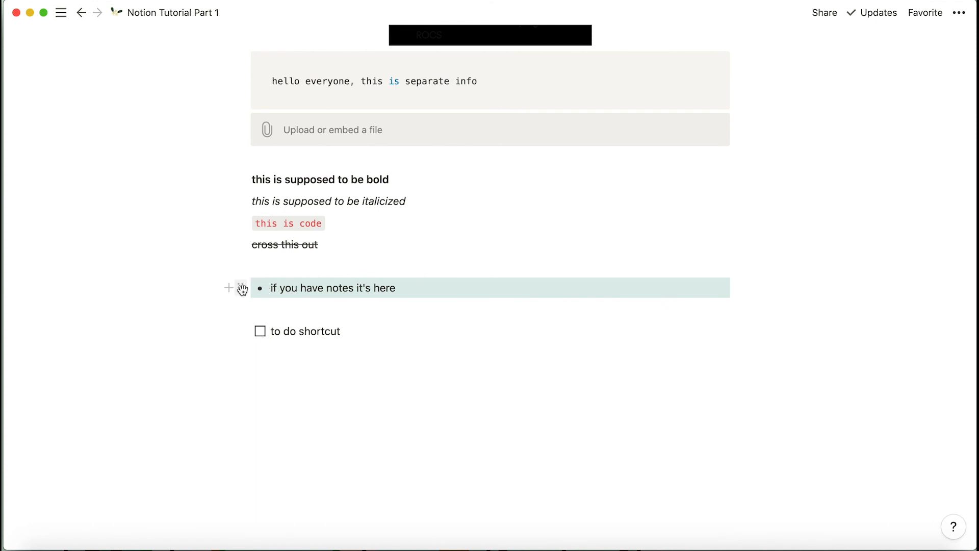
- Color only the text "if you have notes it's here" purple, keeping the bulleted block's green background
{"action": "left_click", "coordinate": [241, 287]}
{"action": "left_click", "coordinate": [443, 287]}
{"action": "left_click_drag", "start_coordinate": [426, 287], "coordinate": [268, 287]}
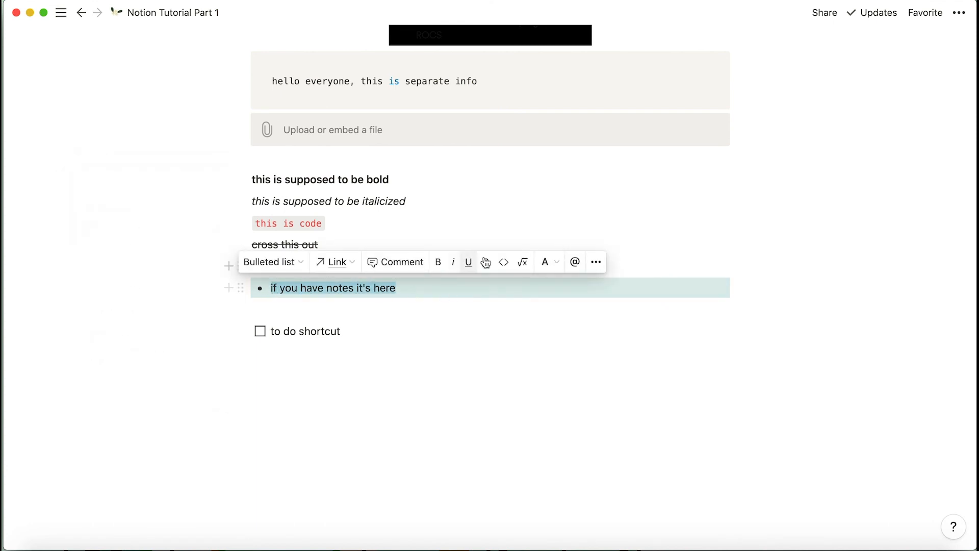
{"action": "left_click", "coordinate": [545, 262]}
{"action": "left_click", "coordinate": [485, 370]}
{"action": "left_click", "coordinate": [393, 328]}
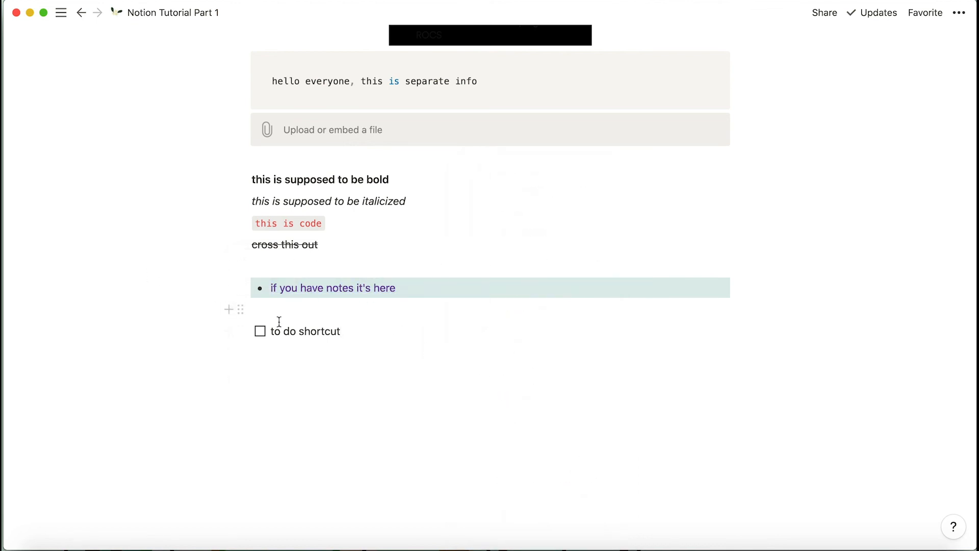
- Insert a Divider block below the "to do shortcut" item and start an empty line beneath it
{"action": "left_click", "coordinate": [320, 386]}
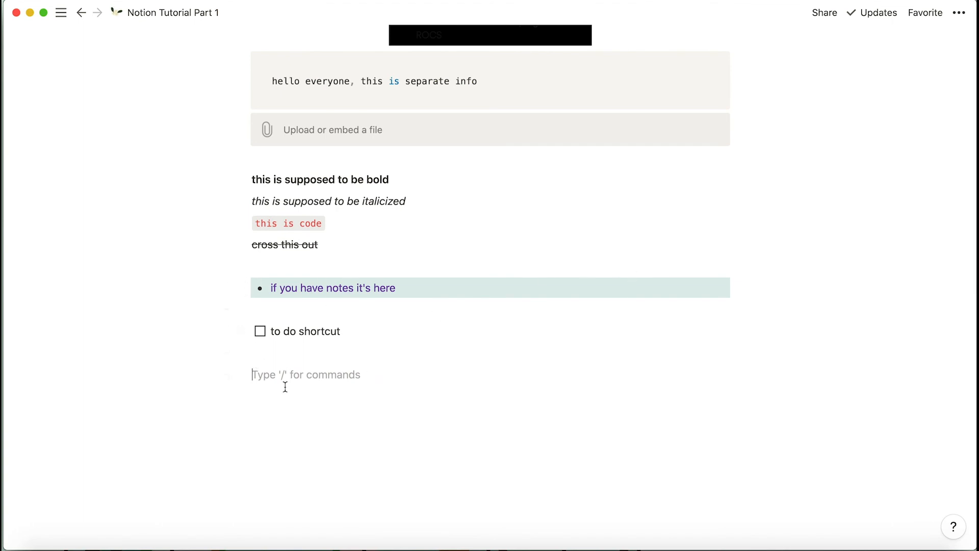
{"action": "type", "text": "/div"}
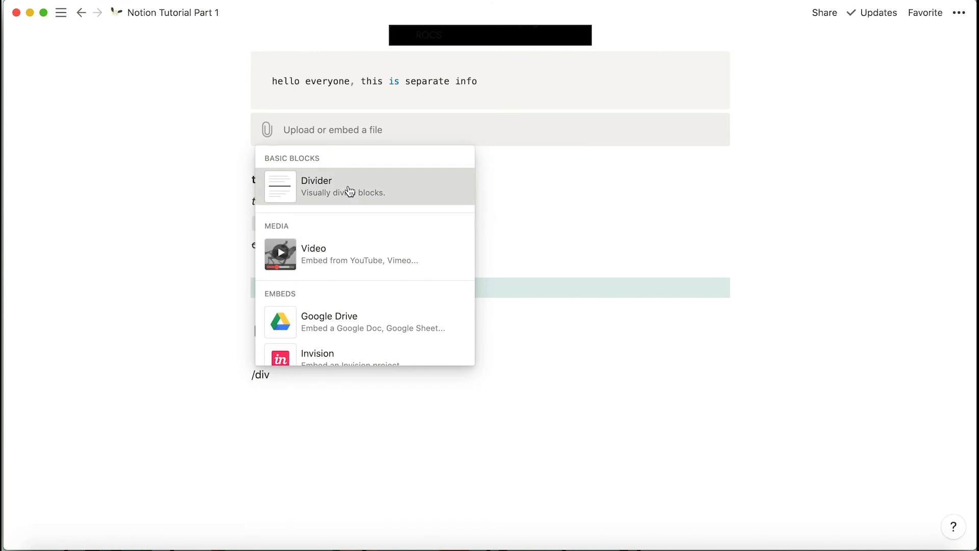
{"action": "left_click", "coordinate": [350, 192]}
{"action": "left_click", "coordinate": [352, 369]}
{"action": "left_click", "coordinate": [359, 386]}
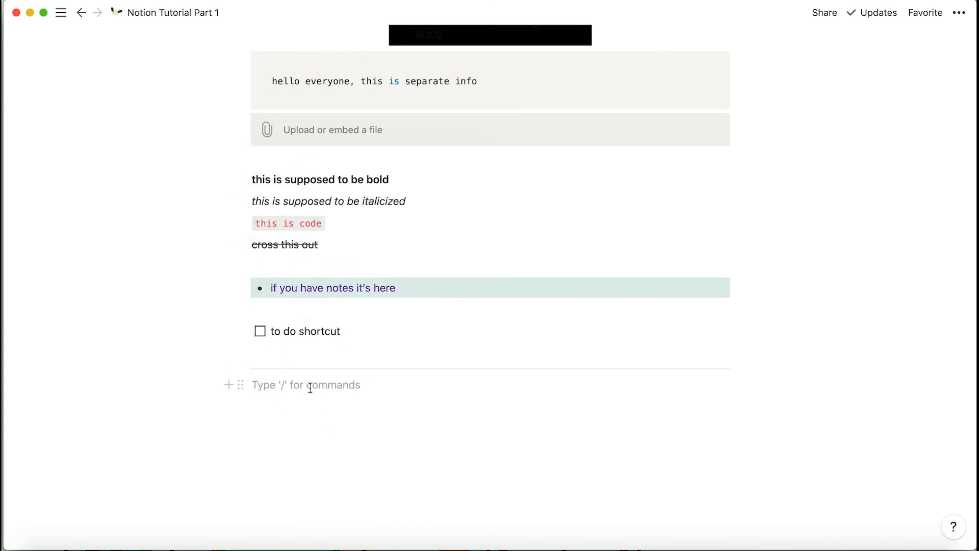
- Give the empty line below the divider a Blue background
{"action": "left_click", "coordinate": [241, 384]}
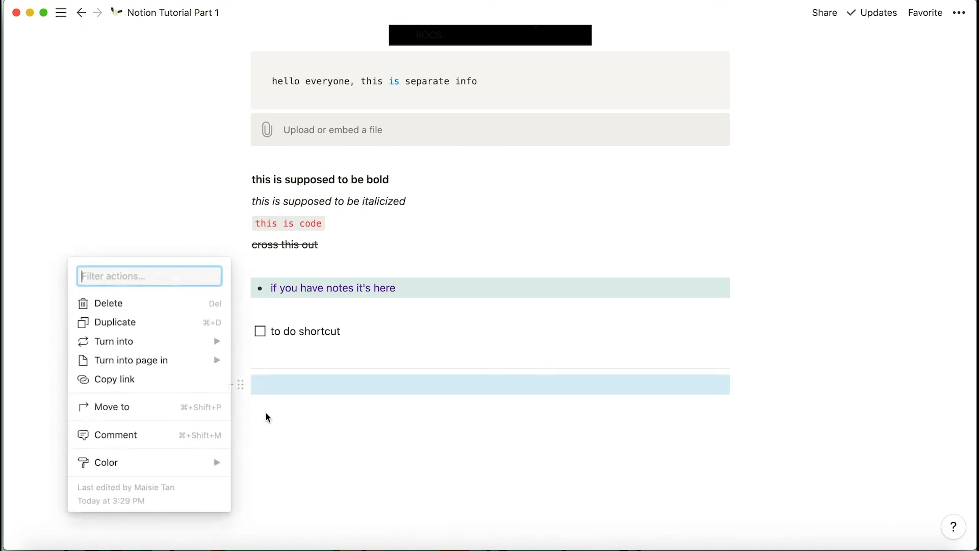
{"action": "mouse_move", "coordinate": [202, 467]}
{"action": "scroll", "coordinate": [306, 464], "scroll_direction": "down", "scroll_amount": 3}
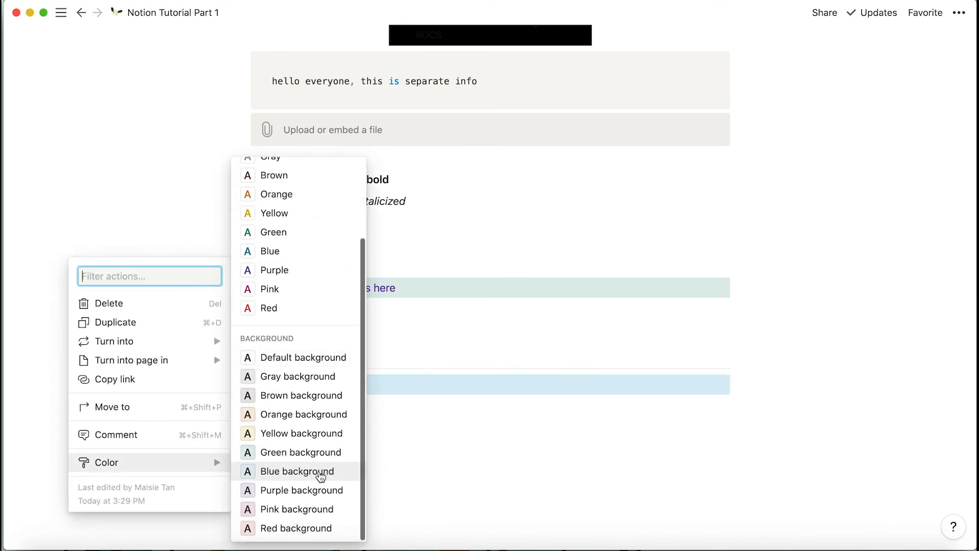
{"action": "left_click", "coordinate": [317, 472]}
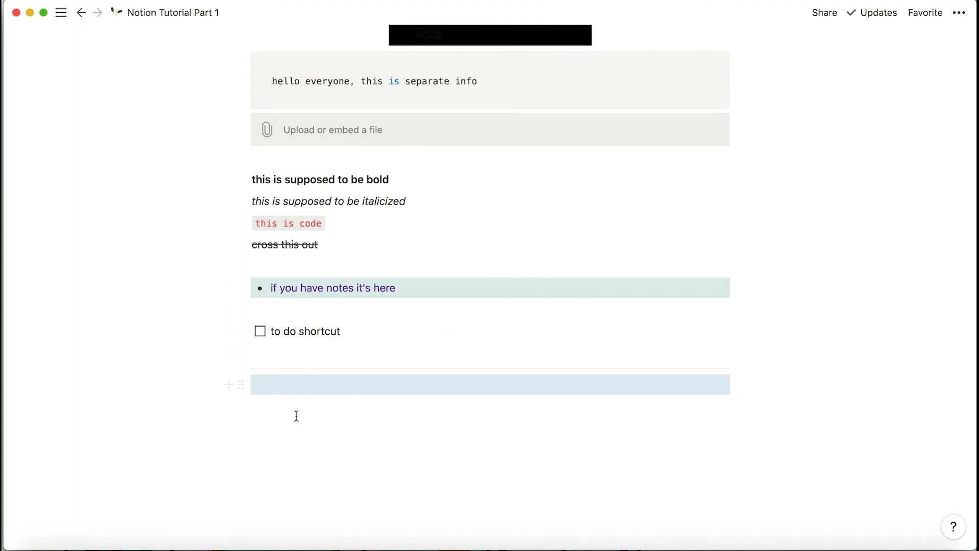
- Remove the Blue background from the empty line below the divider and reapply it
{"action": "key", "text": "Return"}
{"action": "key", "text": "BackSpace"}
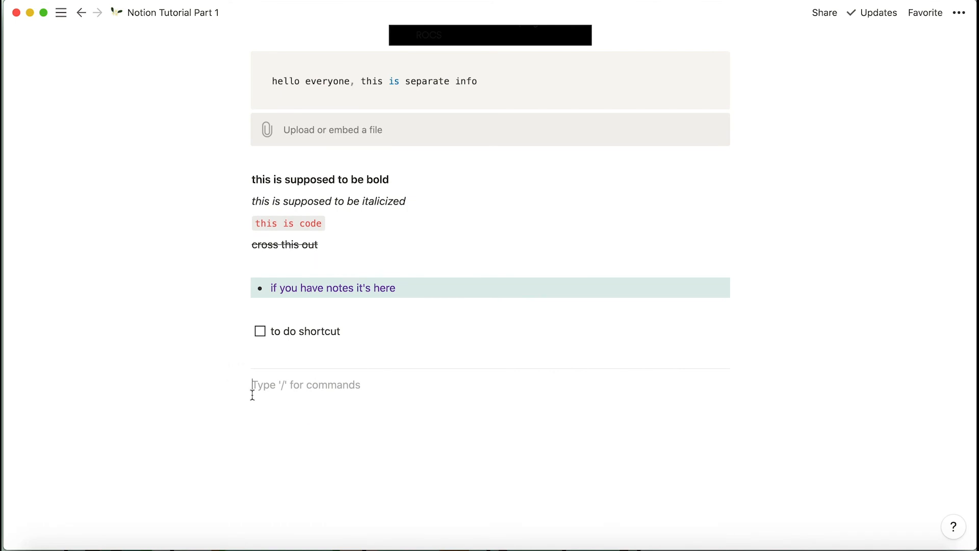
{"action": "scroll", "coordinate": [302, 372], "scroll_direction": "down", "scroll_amount": 3}
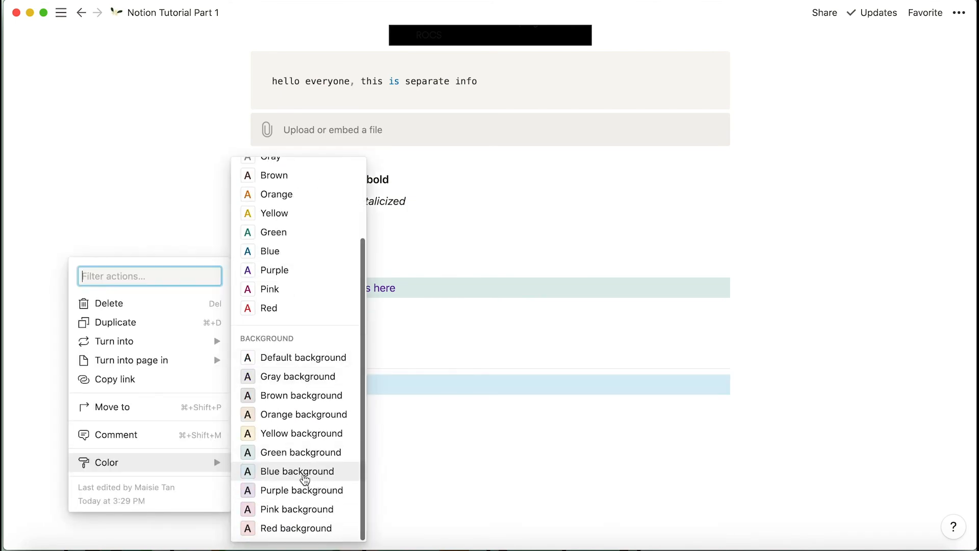
{"action": "left_click", "coordinate": [305, 475]}
- Add the text "divider up top" on a new line beneath the blue block
{"action": "left_click", "coordinate": [501, 450]}
{"action": "type", "text": "divide r u"}
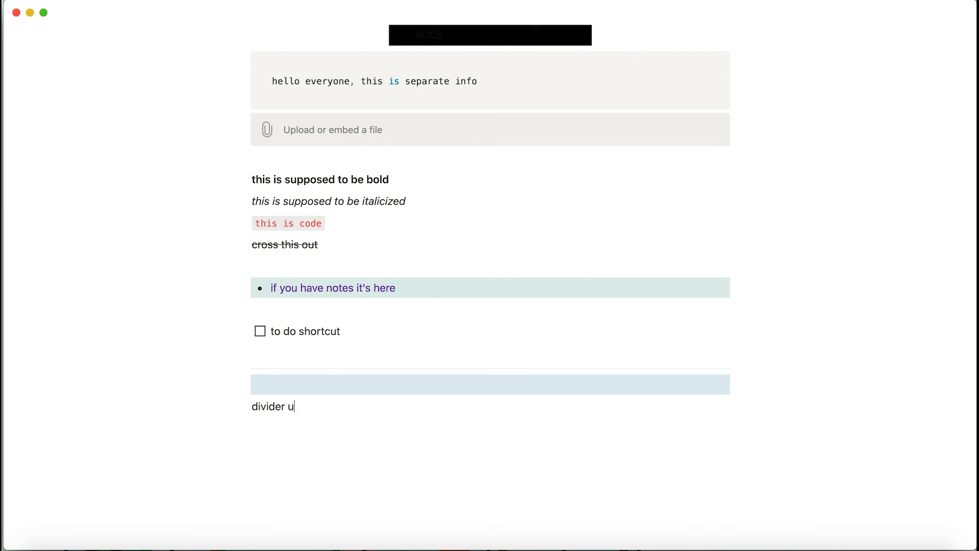
{"action": "type", "text": "p to p"}
- Try the Serif and Mono font styles on the whole page and return it to the Default style
{"action": "scroll", "coordinate": [639, 522], "scroll_direction": "down", "scroll_amount": 15}
{"action": "scroll", "coordinate": [640, 525], "scroll_direction": "up", "scroll_amount": 15}
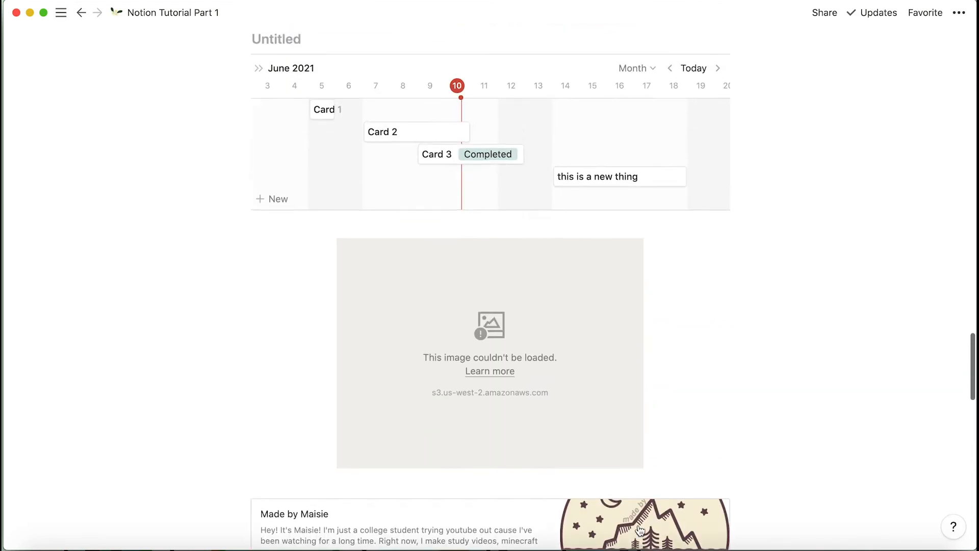
{"action": "scroll", "coordinate": [640, 528], "scroll_direction": "up", "scroll_amount": 15}
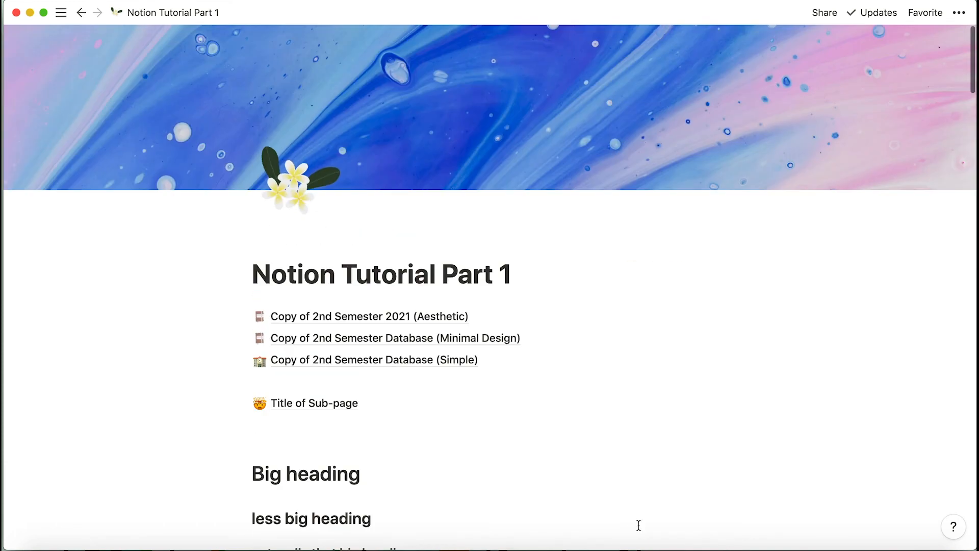
{"action": "left_click", "coordinate": [960, 14]}
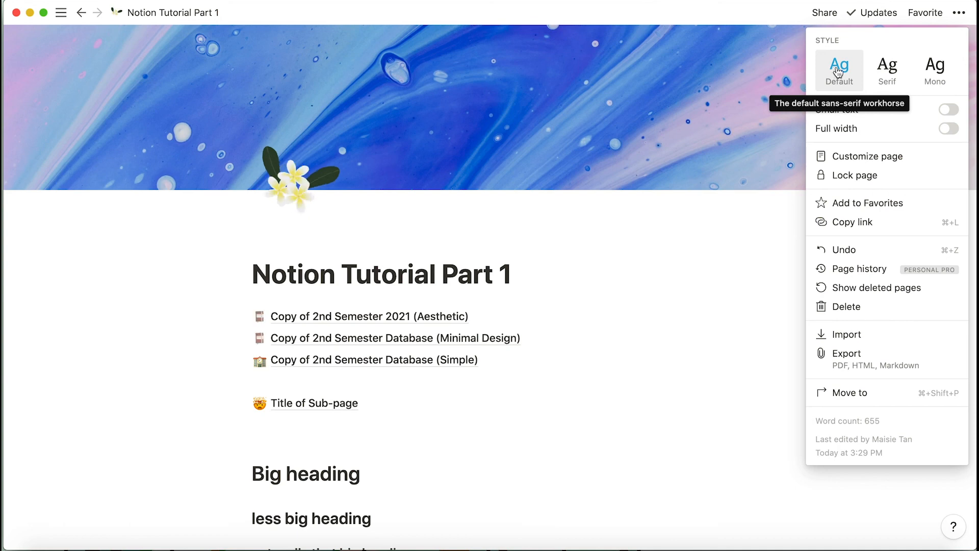
{"action": "left_click", "coordinate": [887, 75]}
{"action": "left_click", "coordinate": [922, 71]}
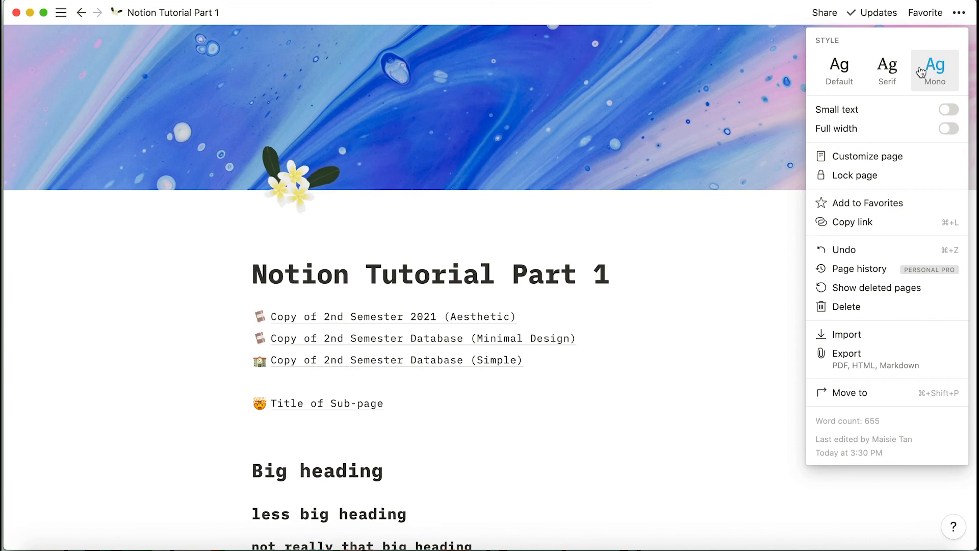
{"action": "left_click", "coordinate": [839, 68]}
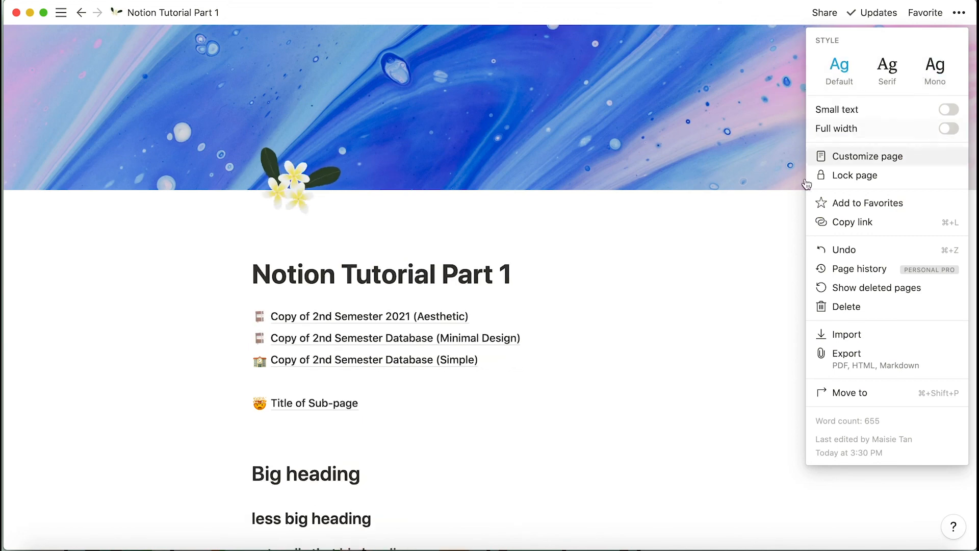
- Try the Small text option on the page and switch it back off
{"action": "left_click", "coordinate": [952, 112]}
{"action": "left_click", "coordinate": [952, 112]}
{"action": "left_click", "coordinate": [952, 112]}
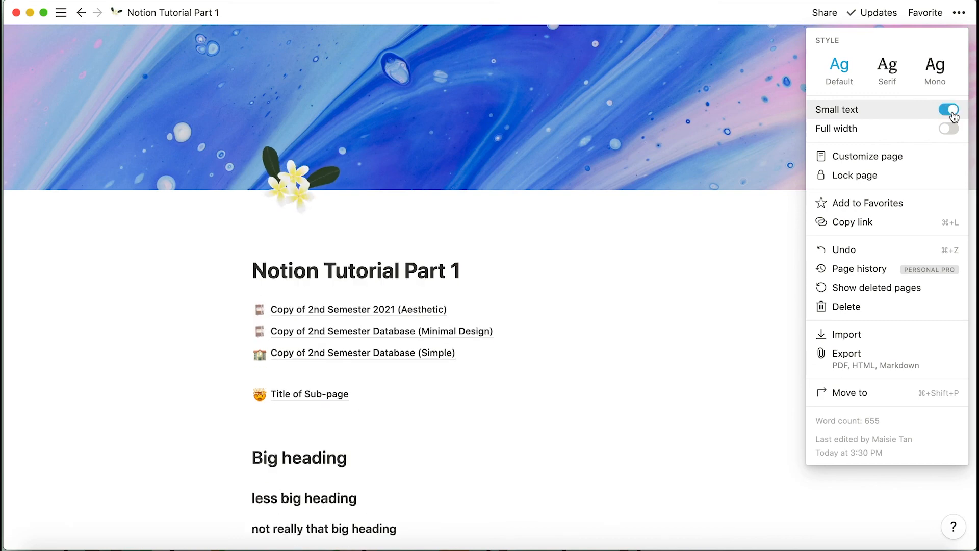
{"action": "left_click", "coordinate": [951, 112]}
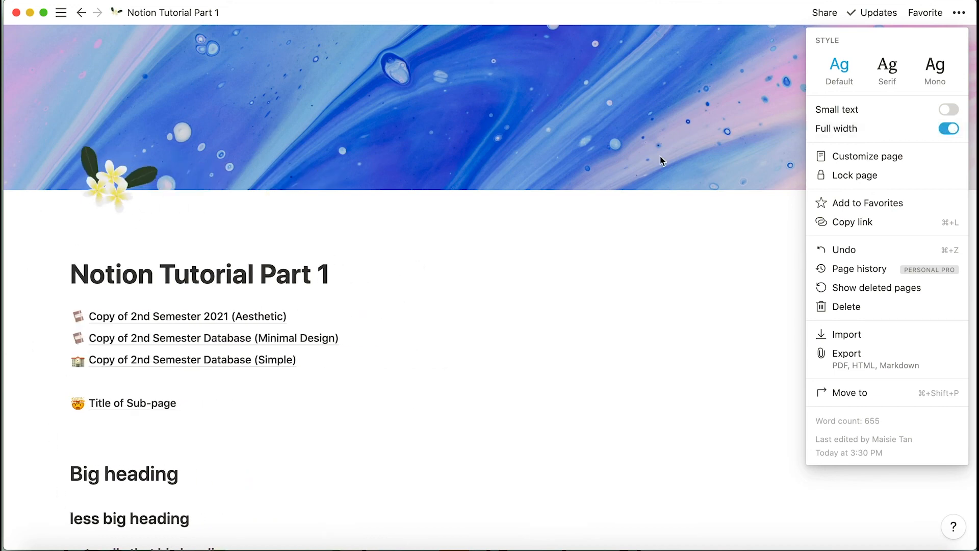
- Set the page to Full width and close the page options
{"action": "left_click", "coordinate": [952, 130]}
{"action": "left_click", "coordinate": [952, 130]}
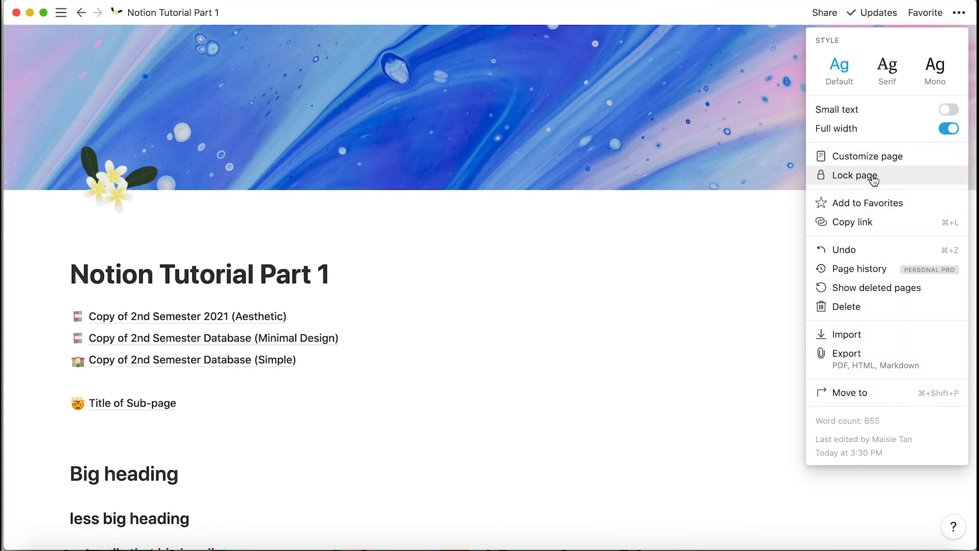
{"action": "left_click", "coordinate": [958, 14]}
- Add a line reading "this is green" in Green text color below "divider up top", using the /color command
{"action": "scroll", "coordinate": [621, 369], "scroll_direction": "down", "scroll_amount": 20}
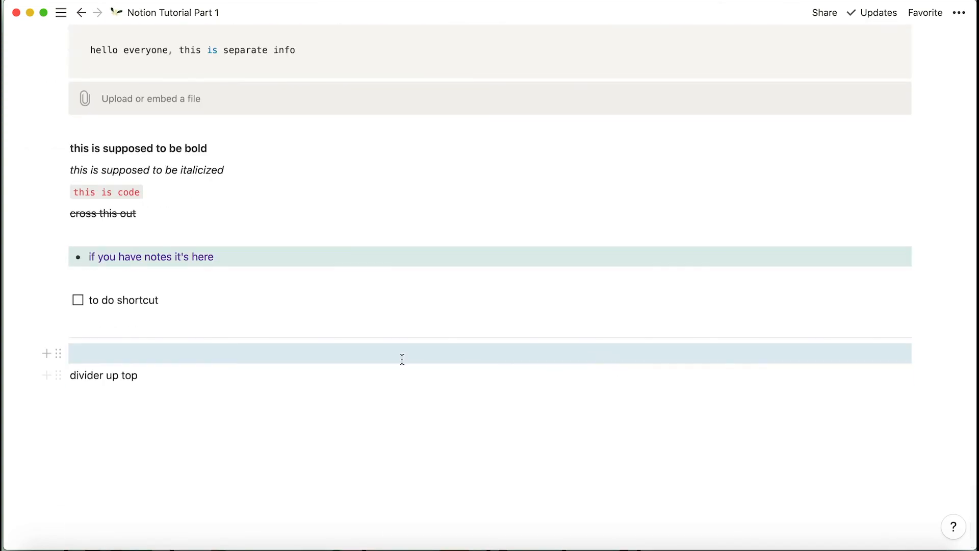
{"action": "left_click", "coordinate": [250, 399]}
{"action": "type", "text": "/color"}
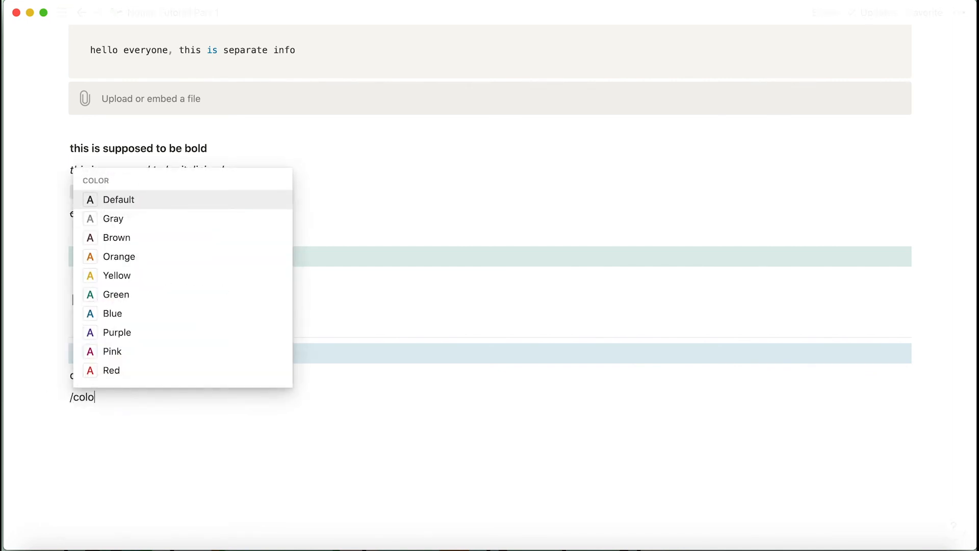
{"action": "left_click", "coordinate": [180, 295]}
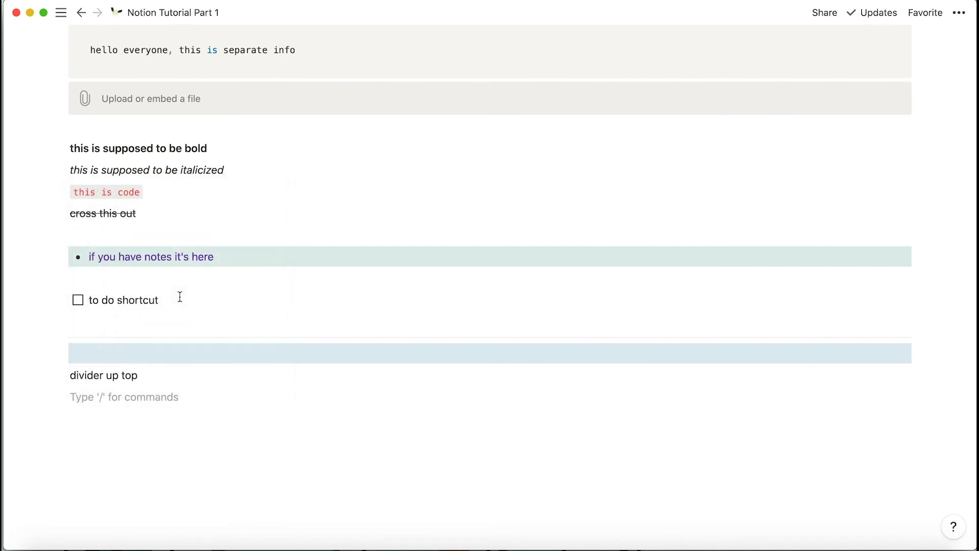
{"action": "type", "text": "this is green"}
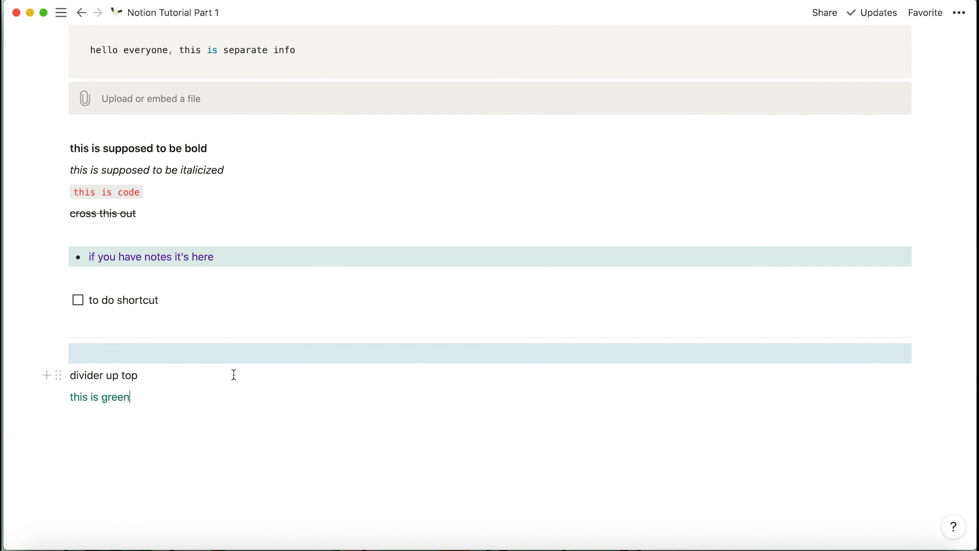
- Look back over the page's content and start an empty line beneath "this is green"
{"action": "scroll", "coordinate": [233, 357], "scroll_direction": "up", "scroll_amount": 20}
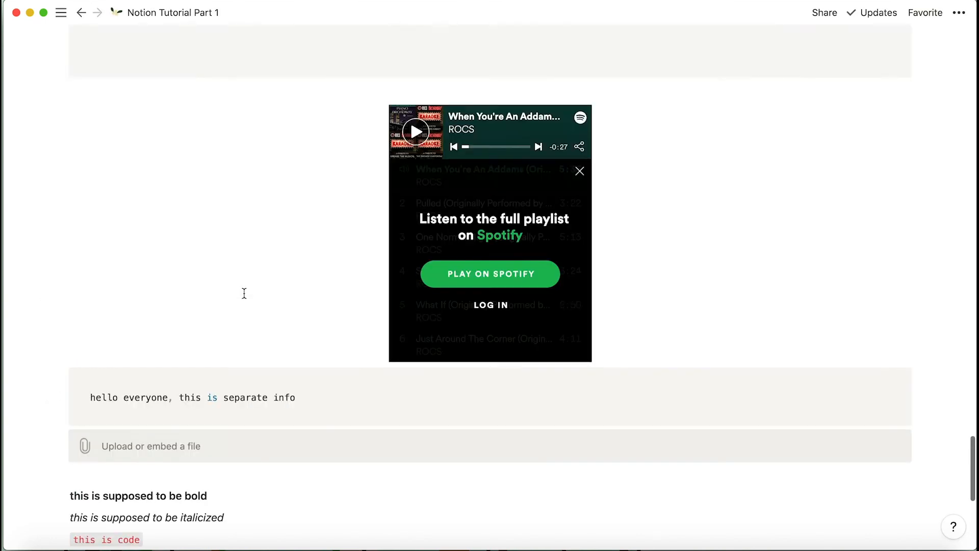
{"action": "scroll", "coordinate": [245, 296], "scroll_direction": "up", "scroll_amount": 10}
{"action": "scroll", "coordinate": [244, 294], "scroll_direction": "down", "scroll_amount": 20}
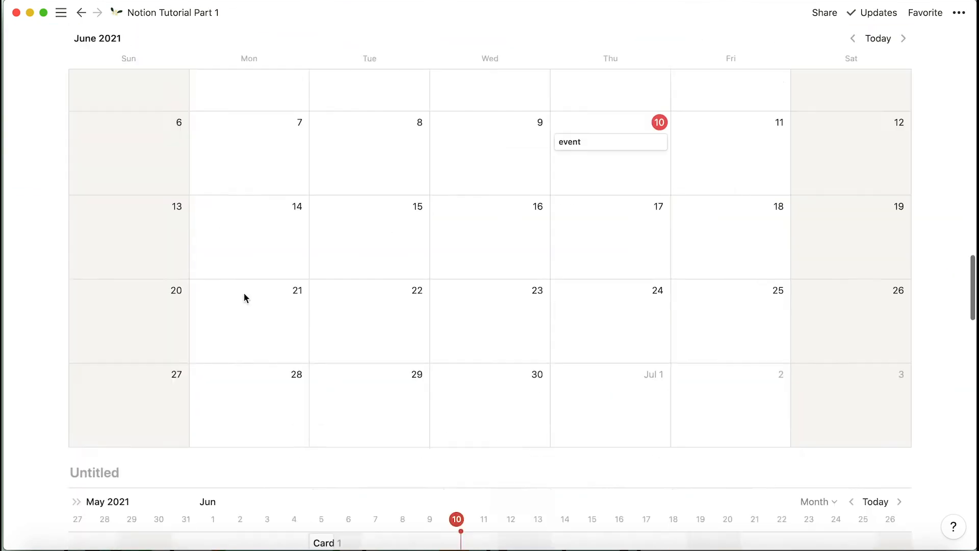
{"action": "key", "text": "Return"}
{"action": "key", "text": "Return"}
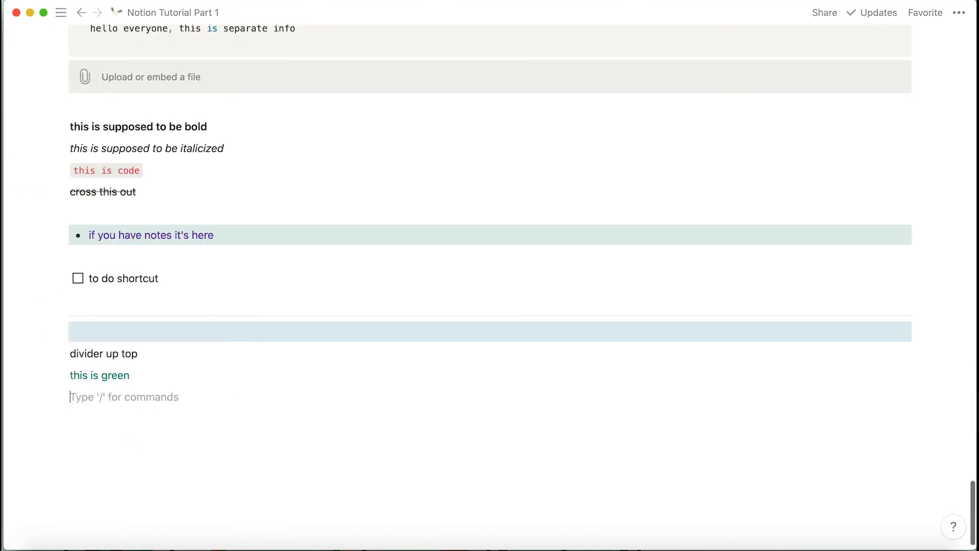